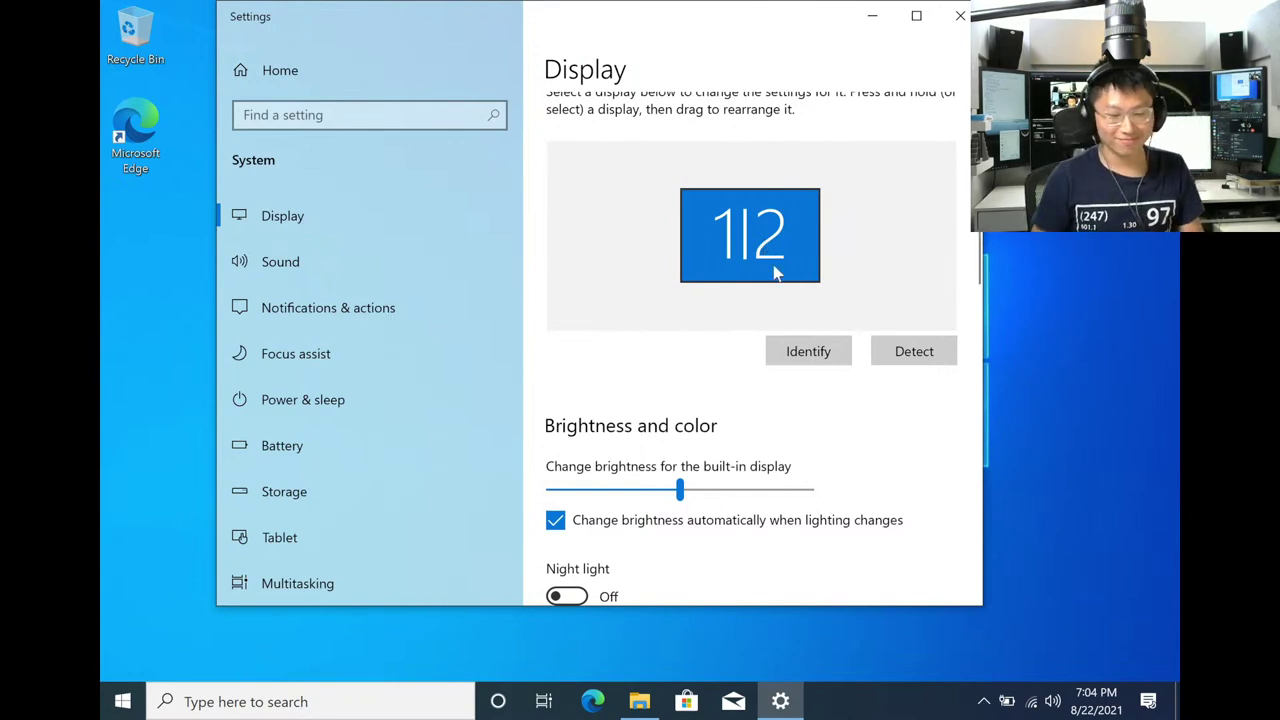
# Look over the Display settings down to the brightness and color options, and close the Settings window.
pyautogui.scroll(1, 843, 495)
pyautogui.scroll(-2, 843, 501)
pyautogui.scroll(-1, 843, 501)
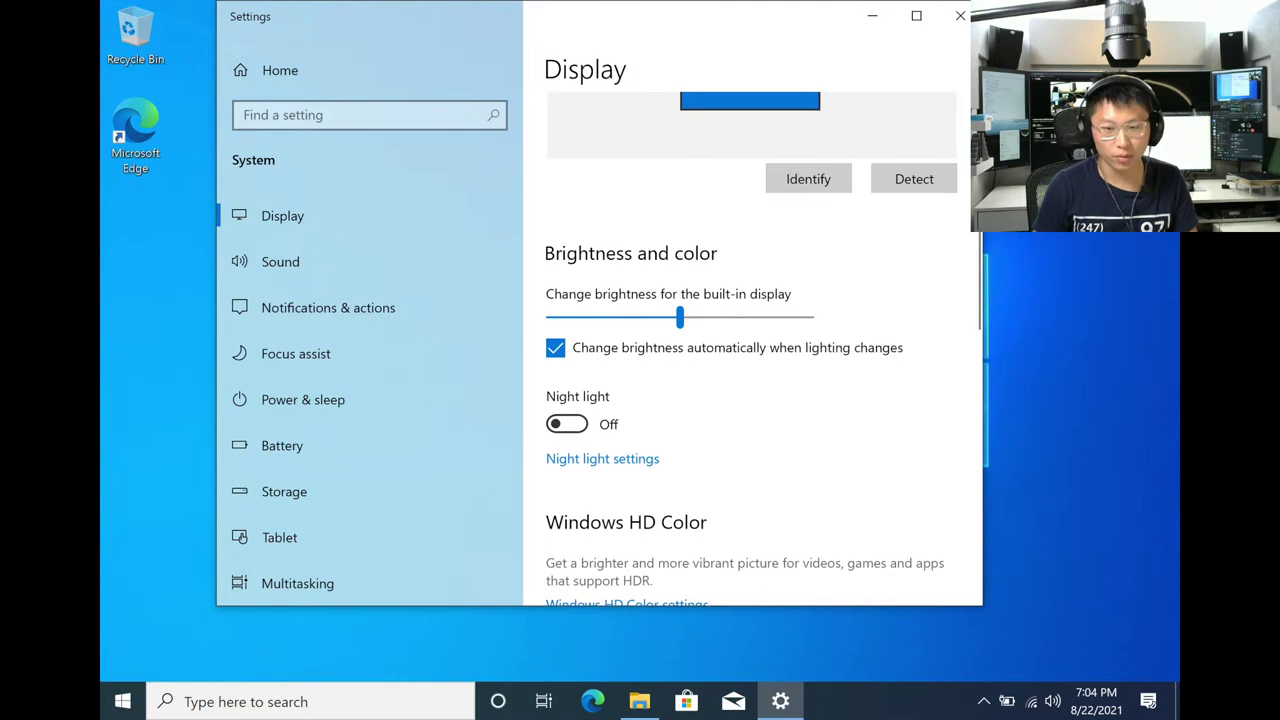
pyautogui.click(960, 16)
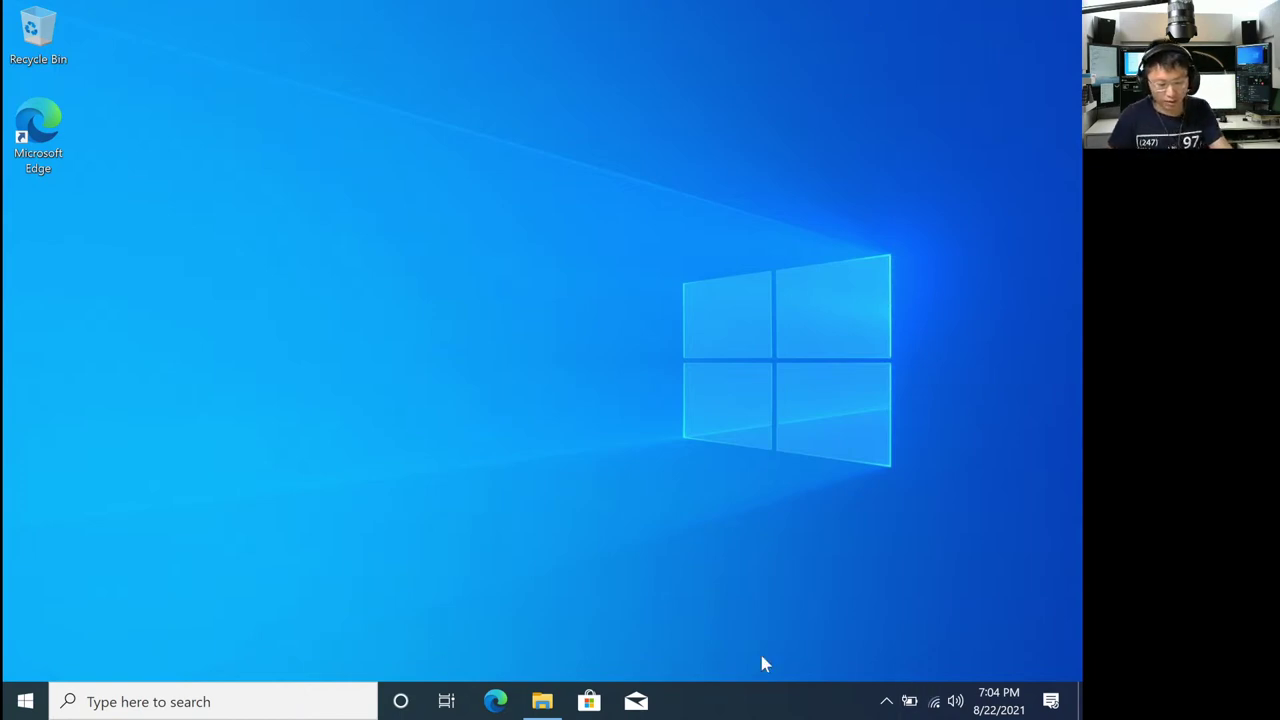
# Open Device Manager and snap its window to fill one half of the desktop.
pyautogui.click(25, 701)
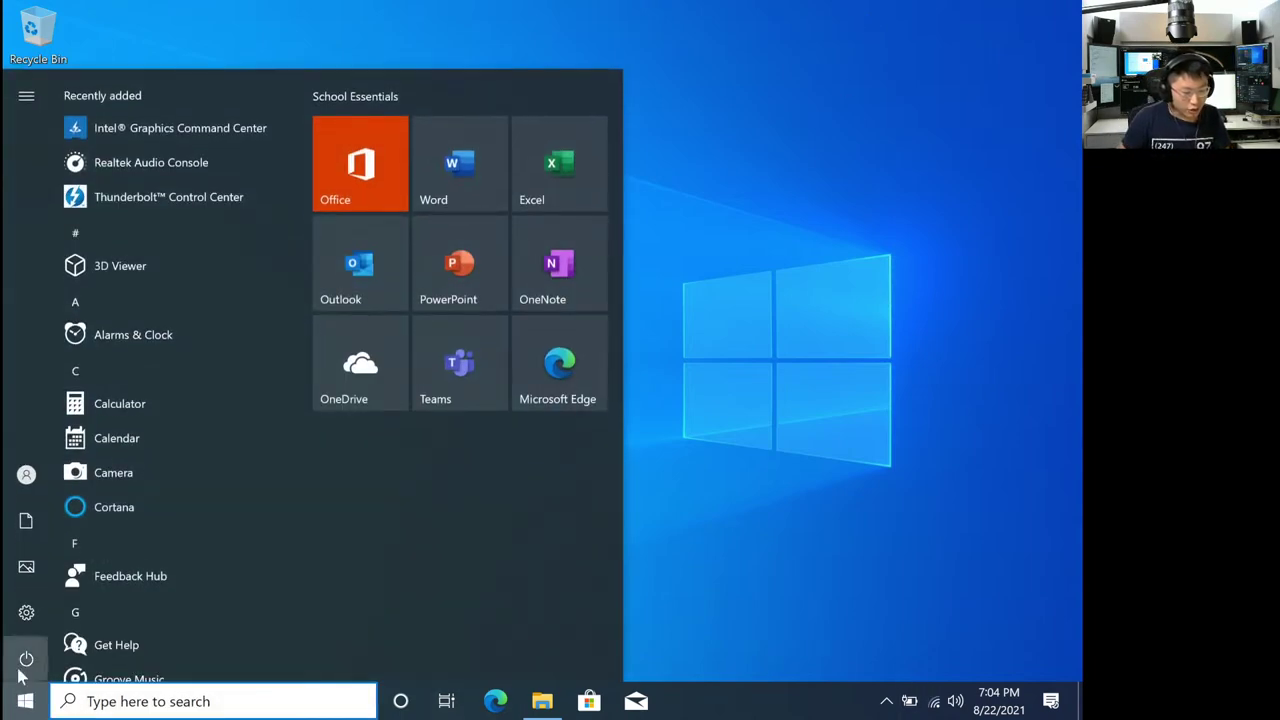
pyautogui.rightClick(25, 701)
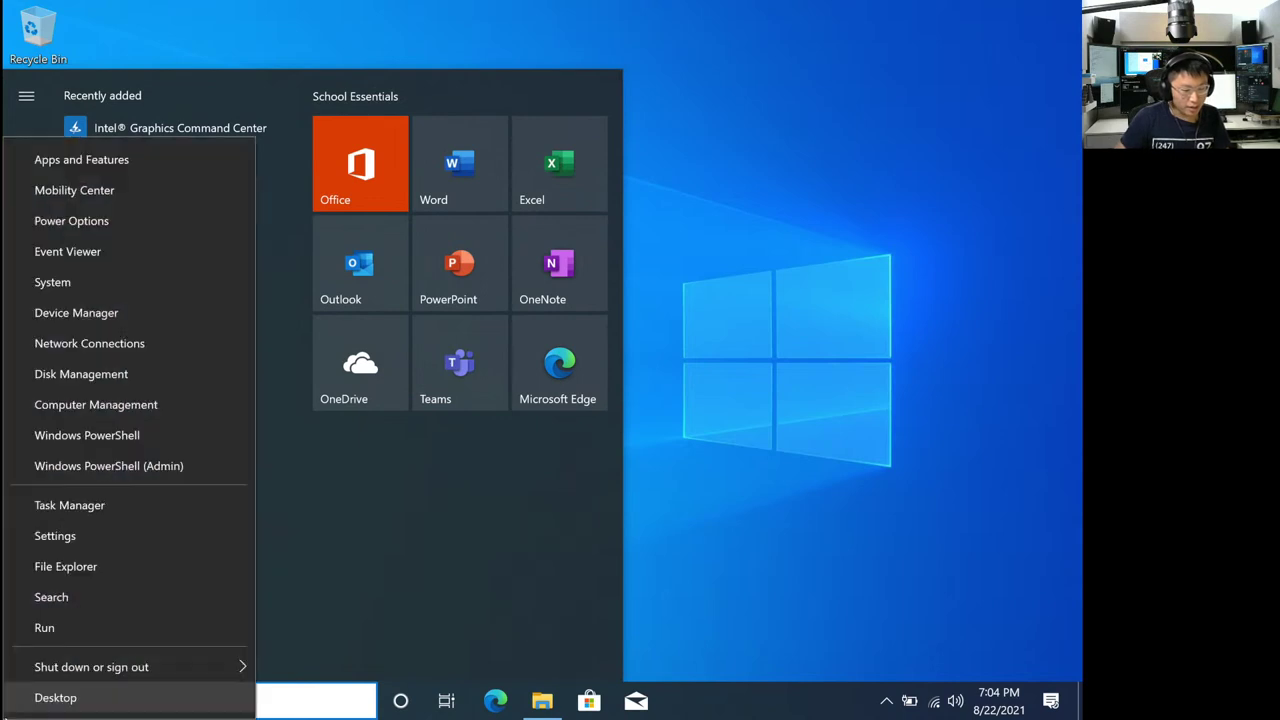
pyautogui.click(118, 318)
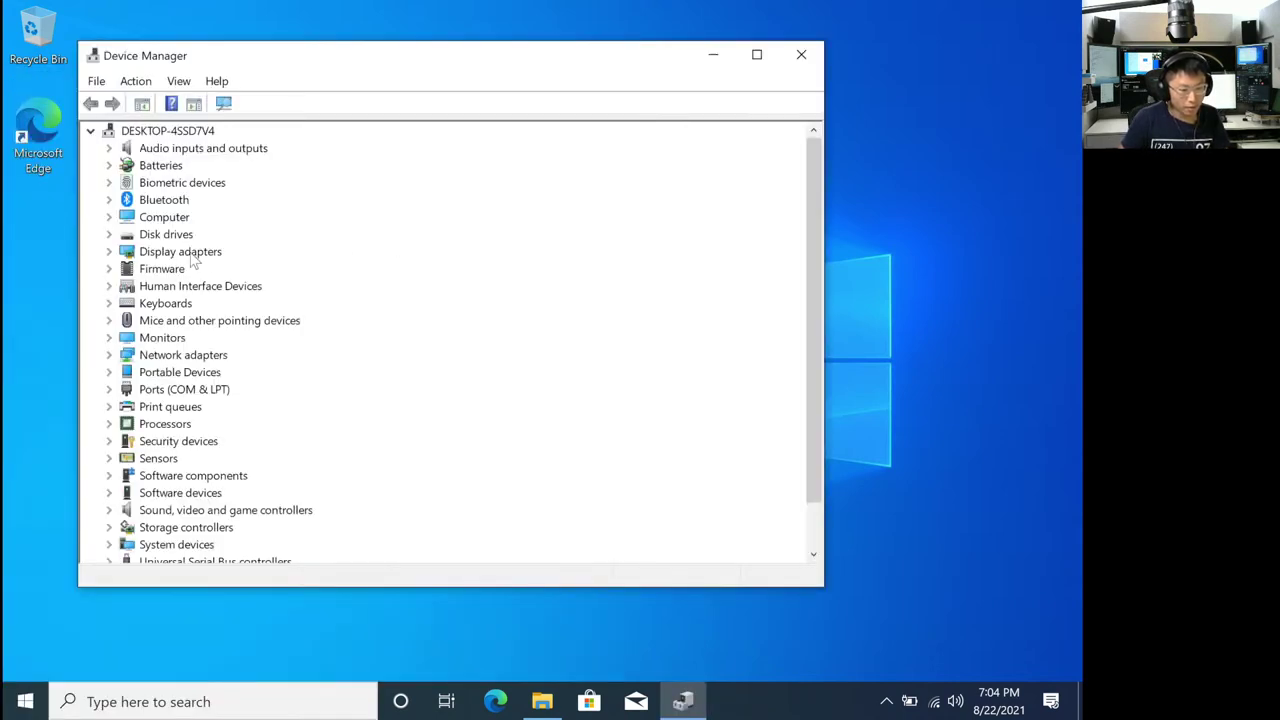
pyautogui.scroll(-3, 193, 258)
pyautogui.scroll(3, 193, 258)
pyautogui.press('super+Left')
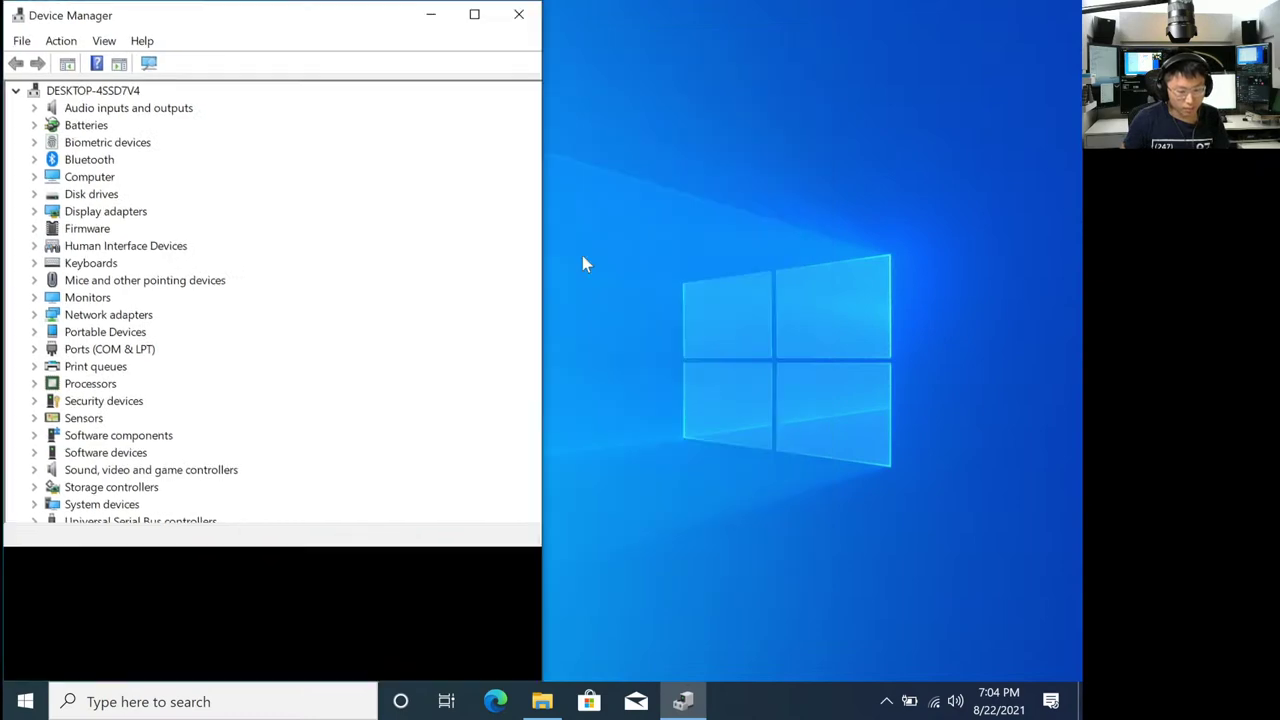
# Open a Command Prompt and try to run the sysinfo command.
pyautogui.press('super')
pyautogui.write('cmd')
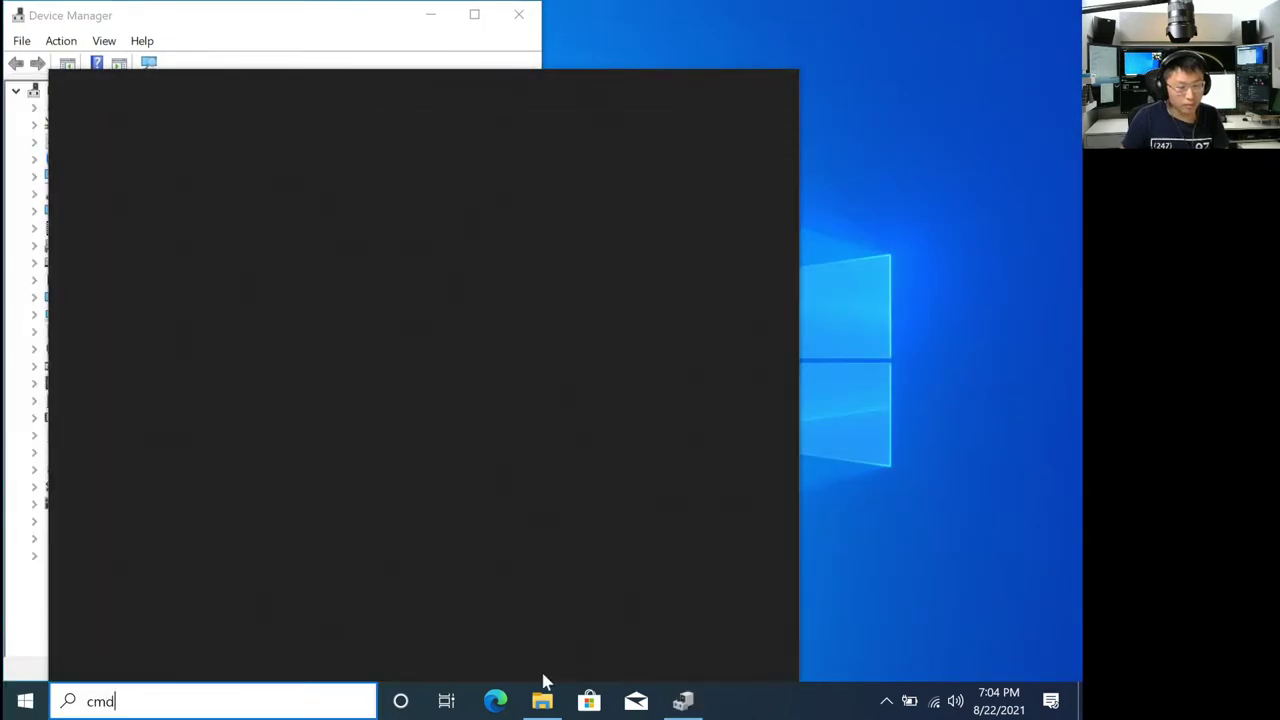
pyautogui.press('Return')
pyautogui.write('sysinf')
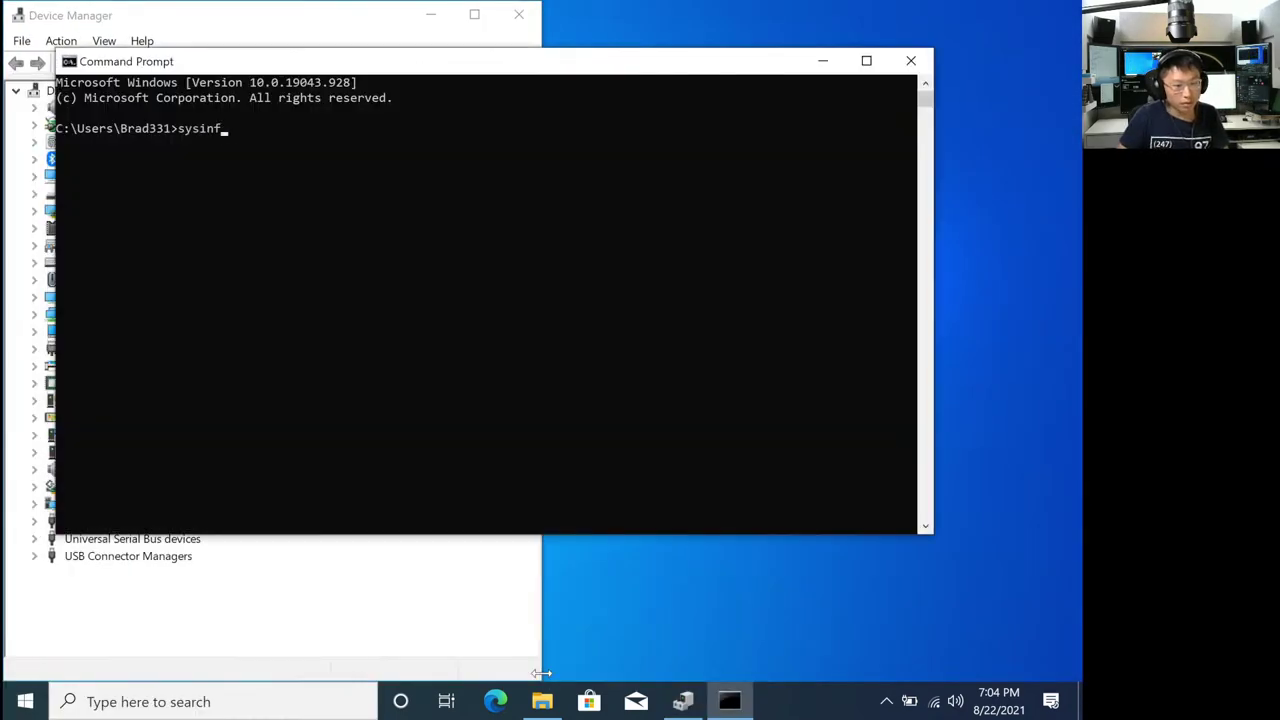
pyautogui.write('o')
pyautogui.press('Return')
pyautogui.write('syste')
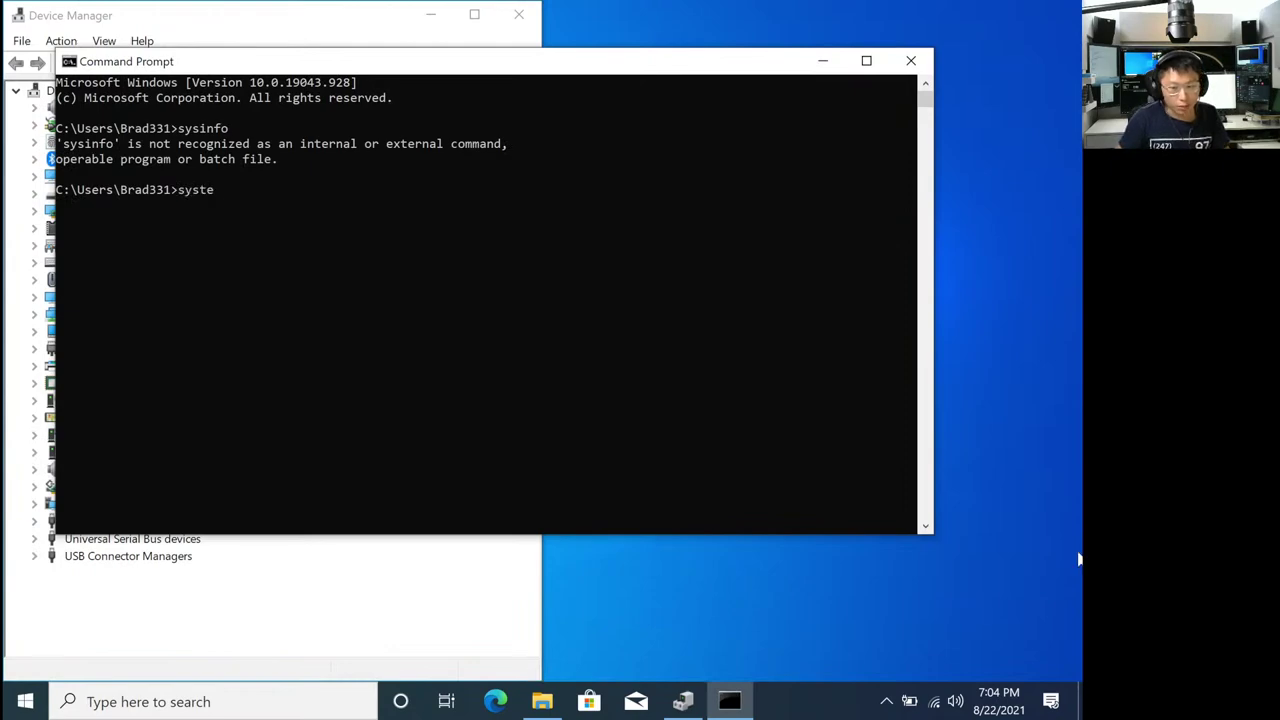
# Search Windows for "system info" and open the System Information app.
pyautogui.press('super')
pyautogui.write('syste')
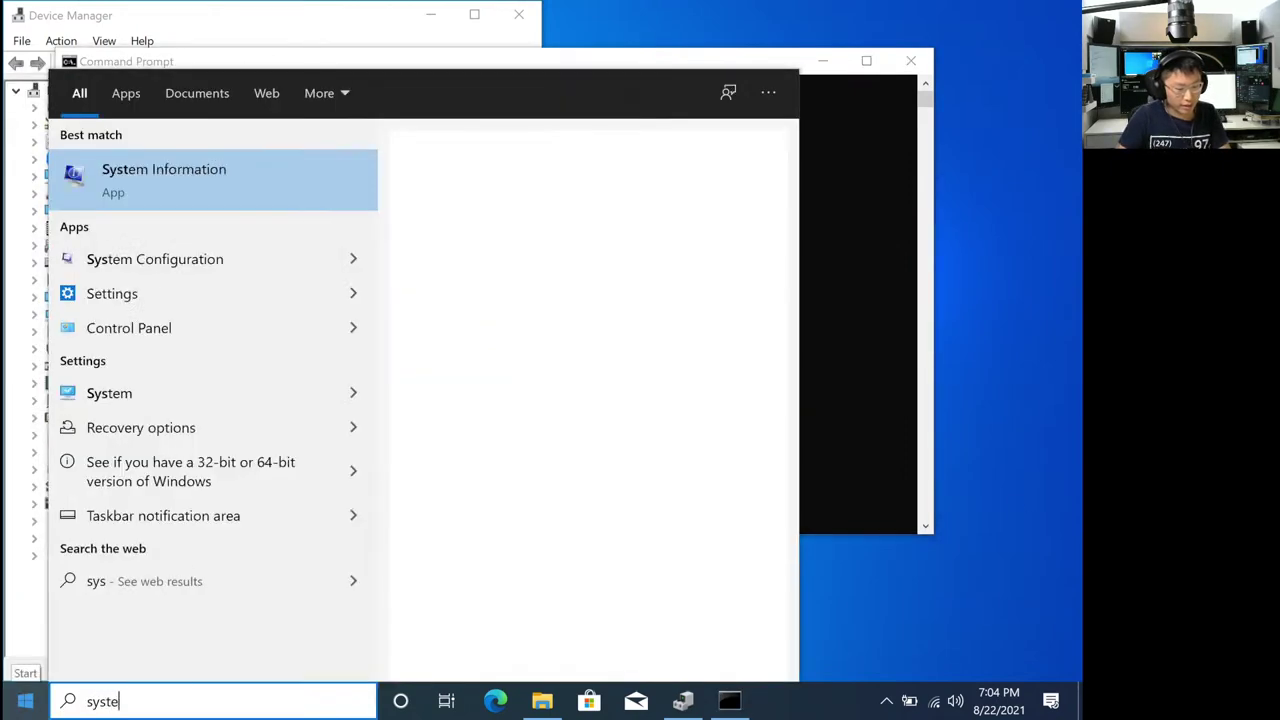
pyautogui.write('m ei')
pyautogui.press('BackSpace')
pyautogui.press('BackSpace')
pyautogui.write('i')
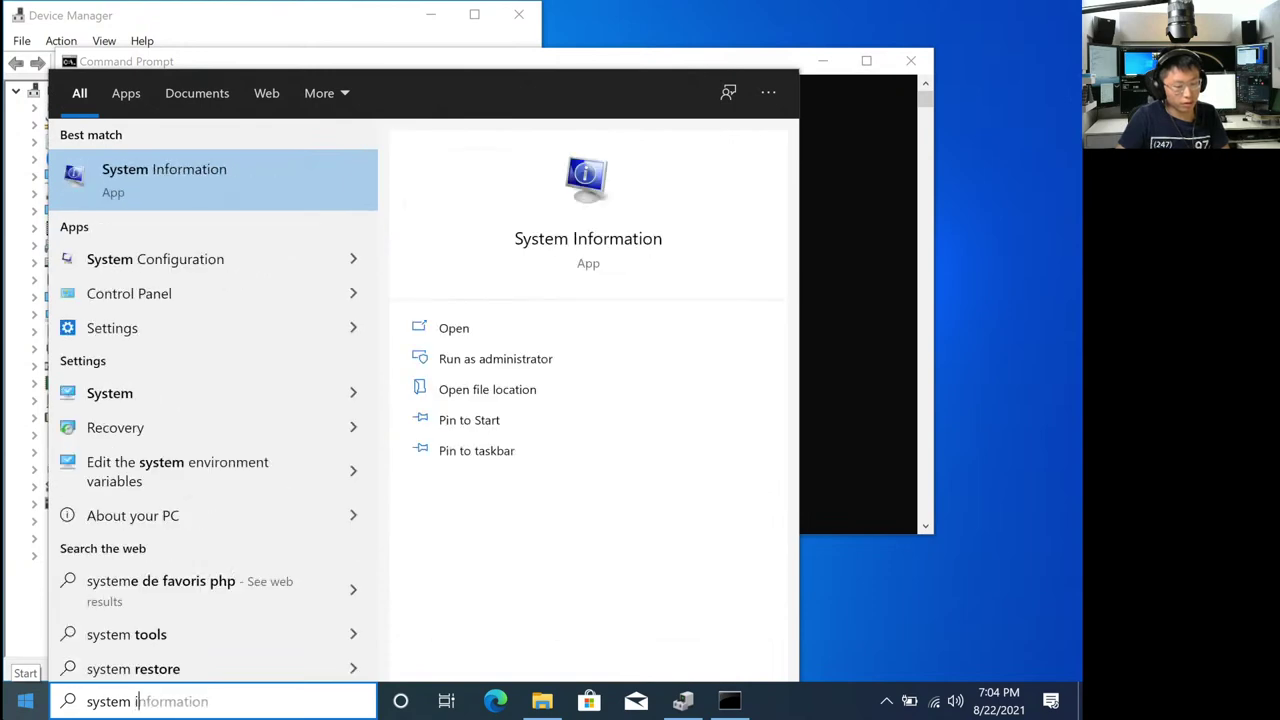
pyautogui.write('nfo')
pyautogui.press('Return')
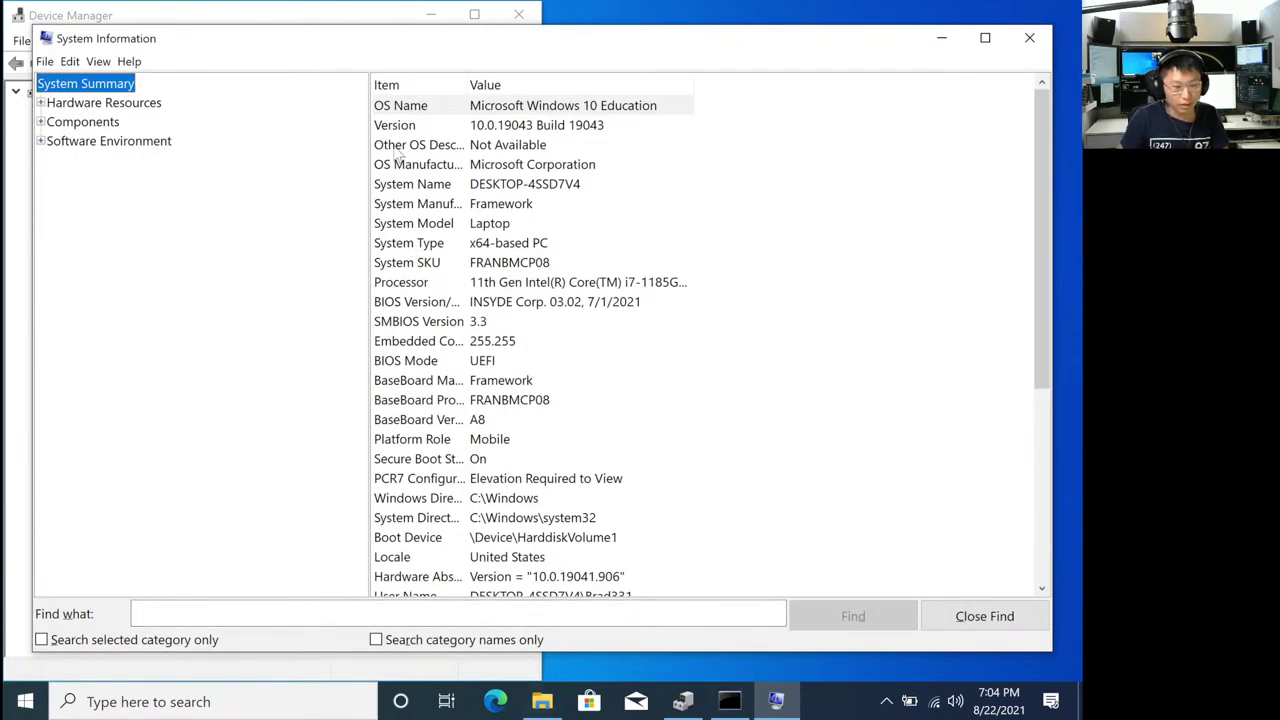
# Fit the Item and Value columns to their contents and maximize the System Information window.
pyautogui.doubleClick(463, 84)
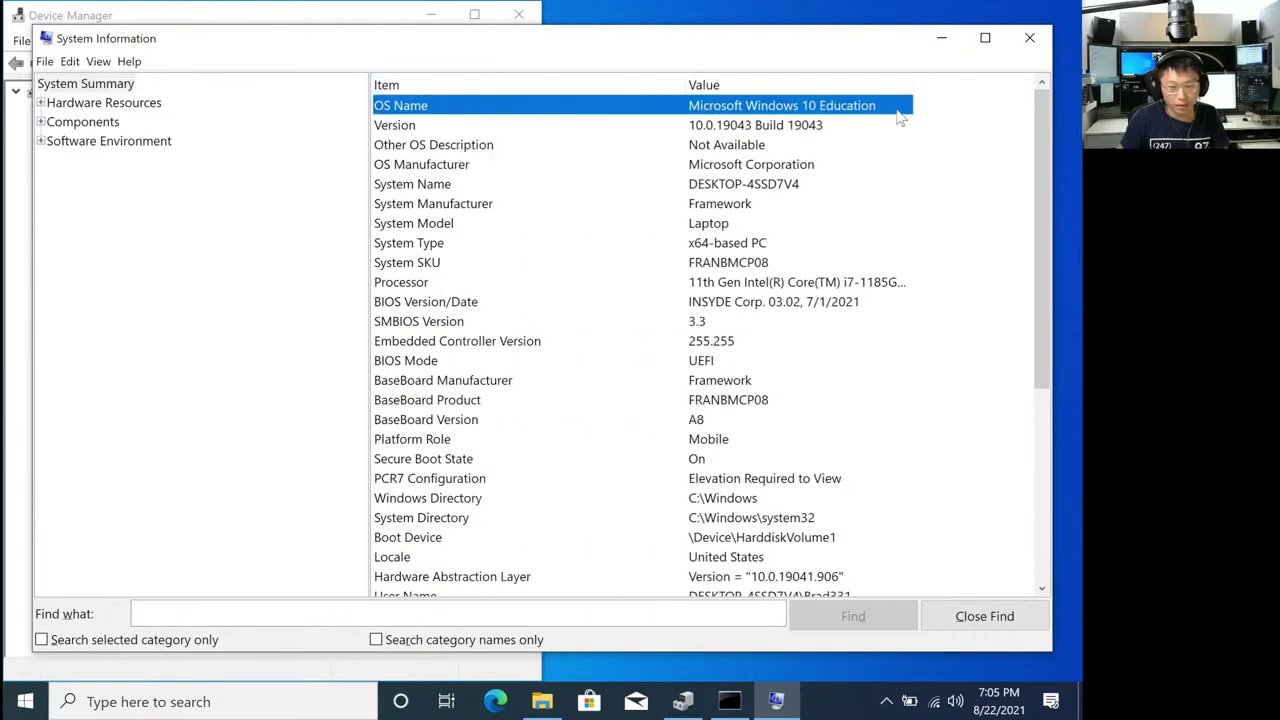
pyautogui.doubleClick(912, 84)
pyautogui.click(1003, 45)
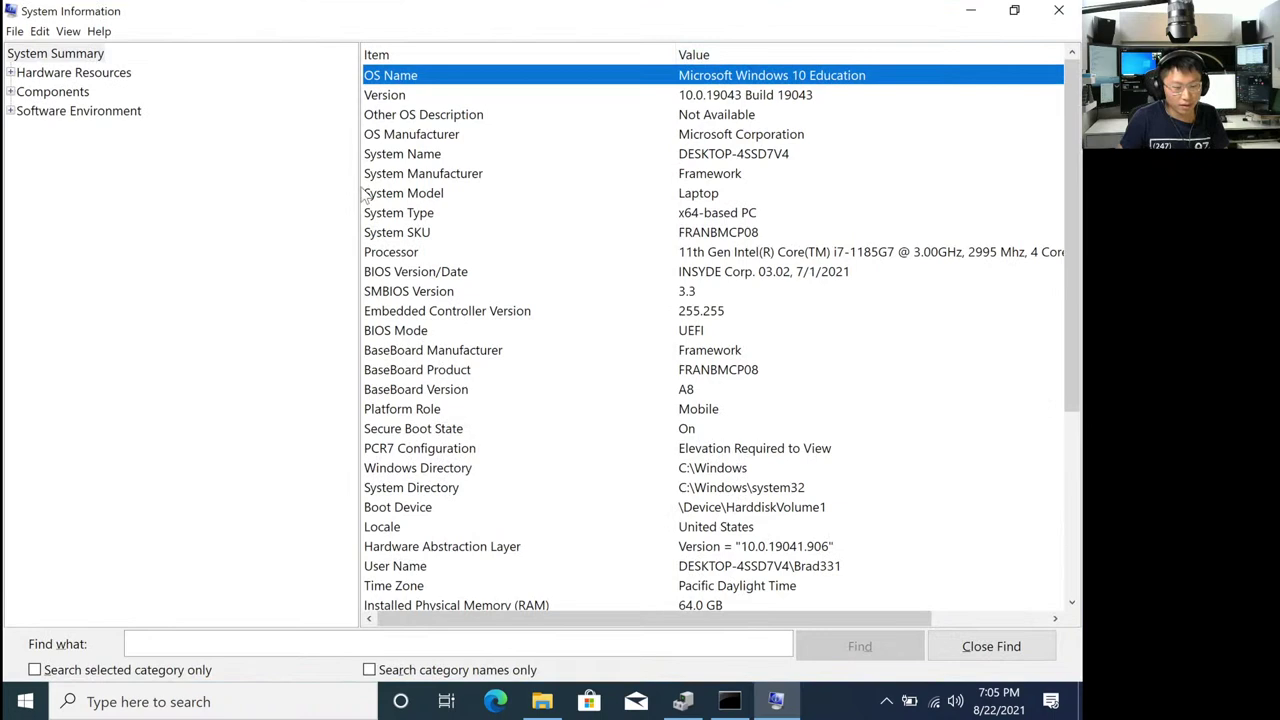
# Run the systeminfo command in a maximized Command Prompt and read through the system report.
pyautogui.click(728, 700)
pyautogui.write('systes')
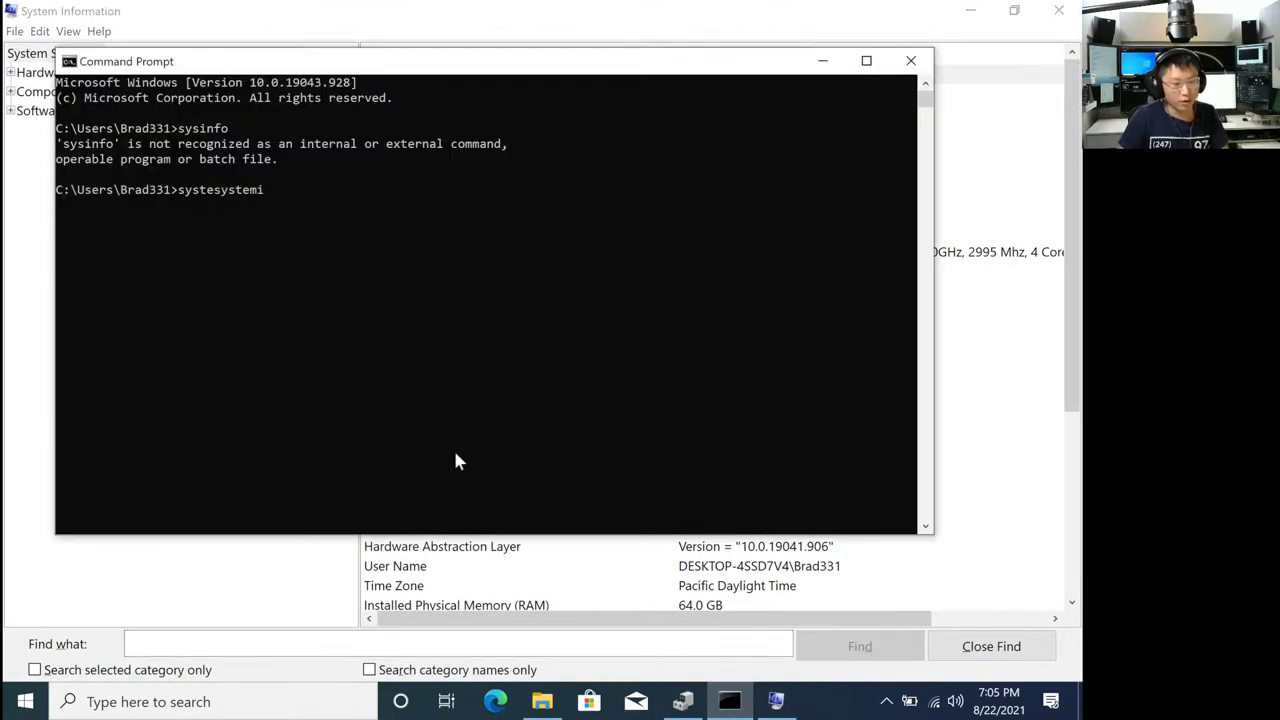
pyautogui.press('BackSpace')
pyautogui.write('minfo')
pyautogui.press('Return')
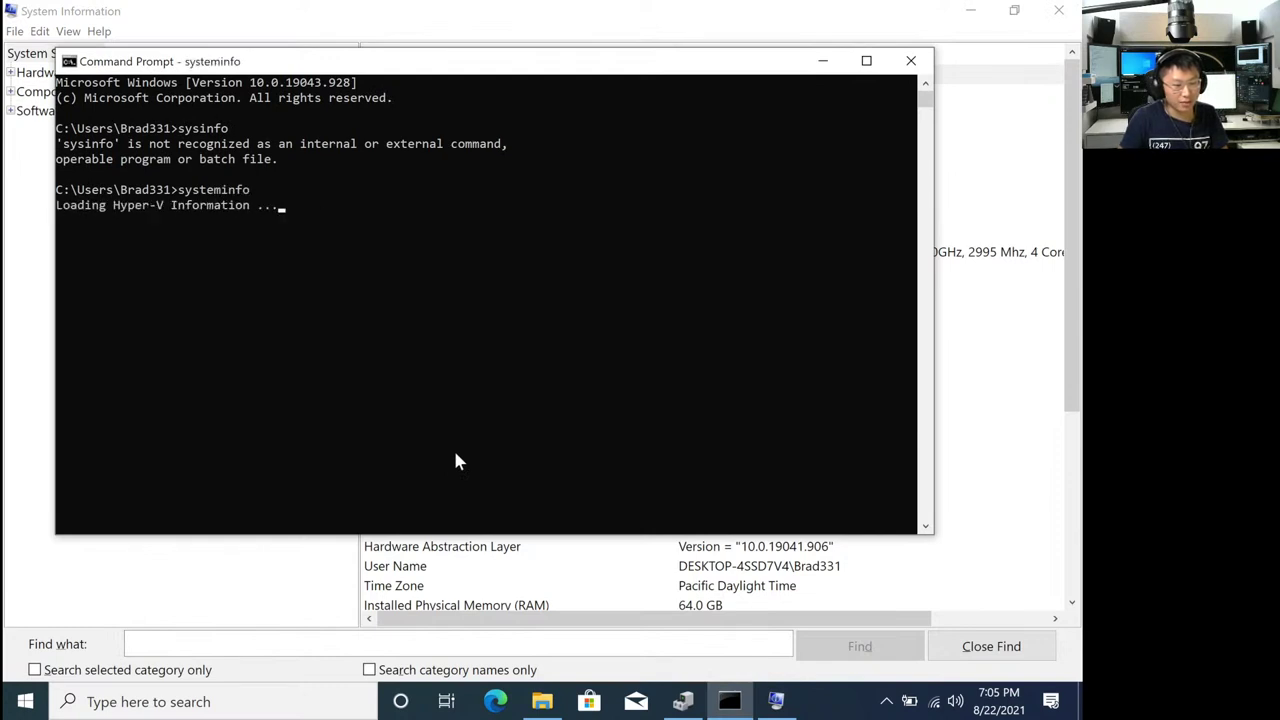
pyautogui.click(866, 61)
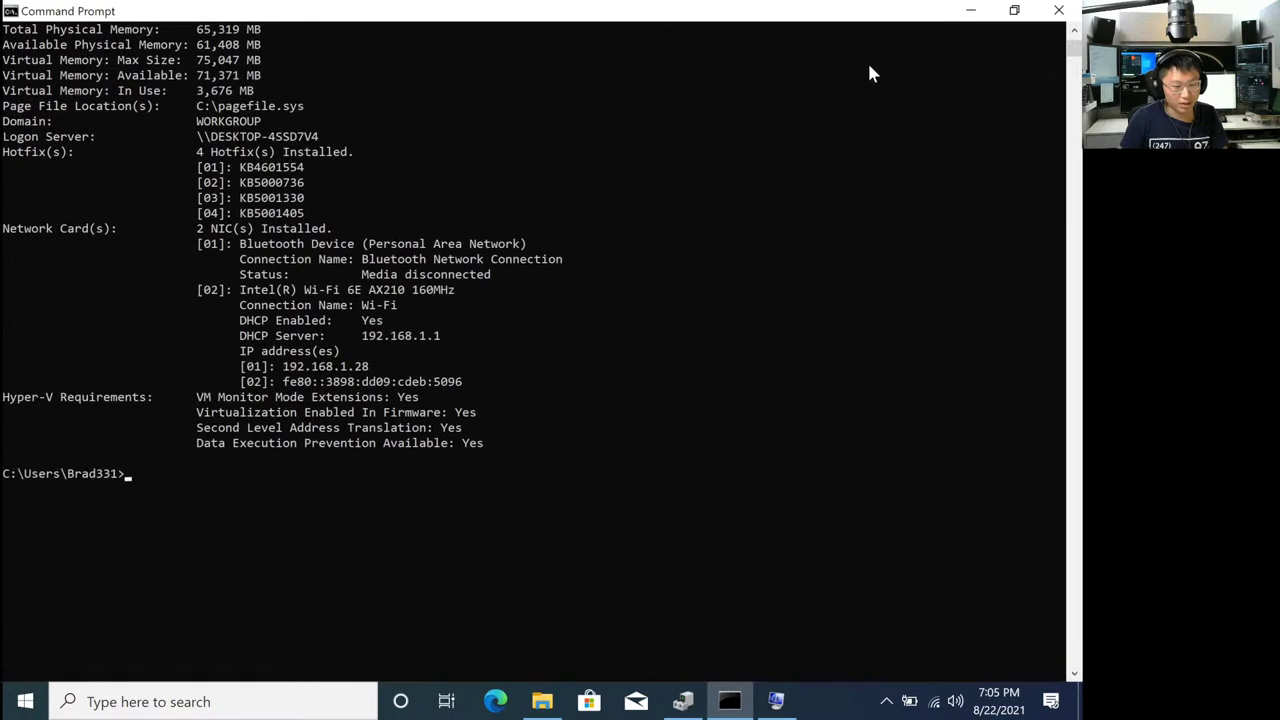
pyautogui.scroll(6, 490, 195)
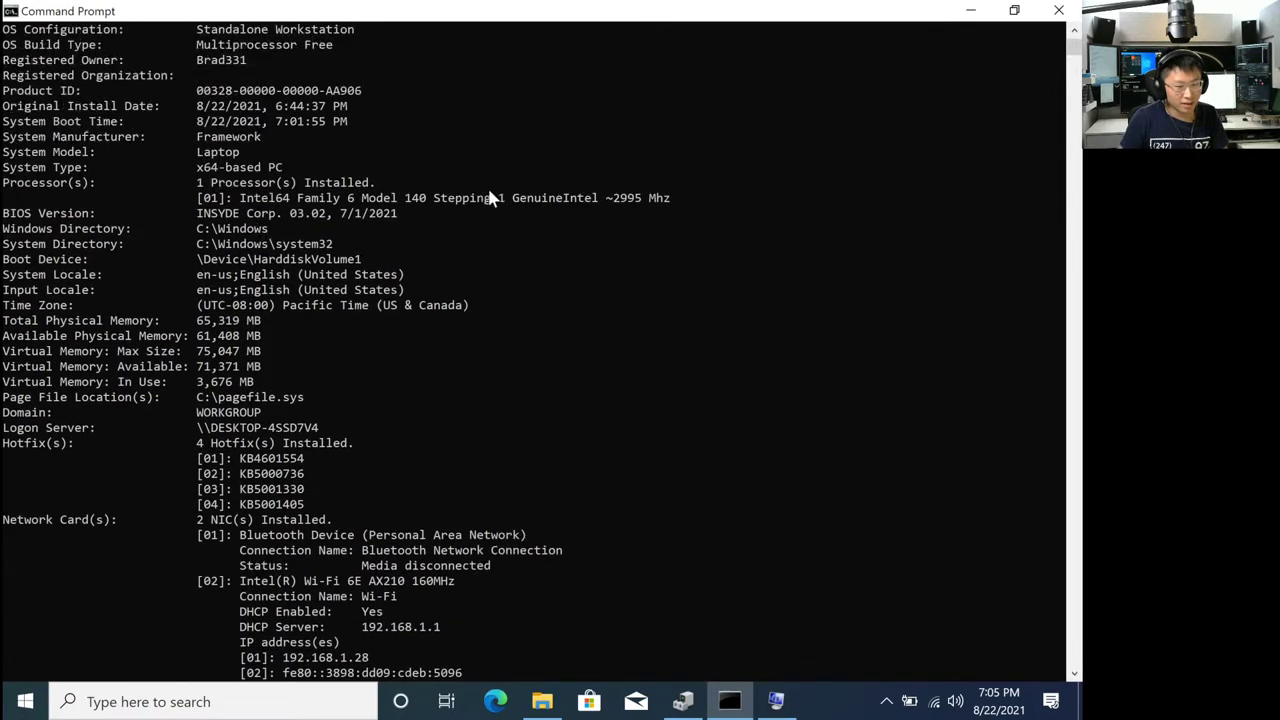
pyautogui.scroll(4, 490, 197)
pyautogui.scroll(-3, 490, 197)
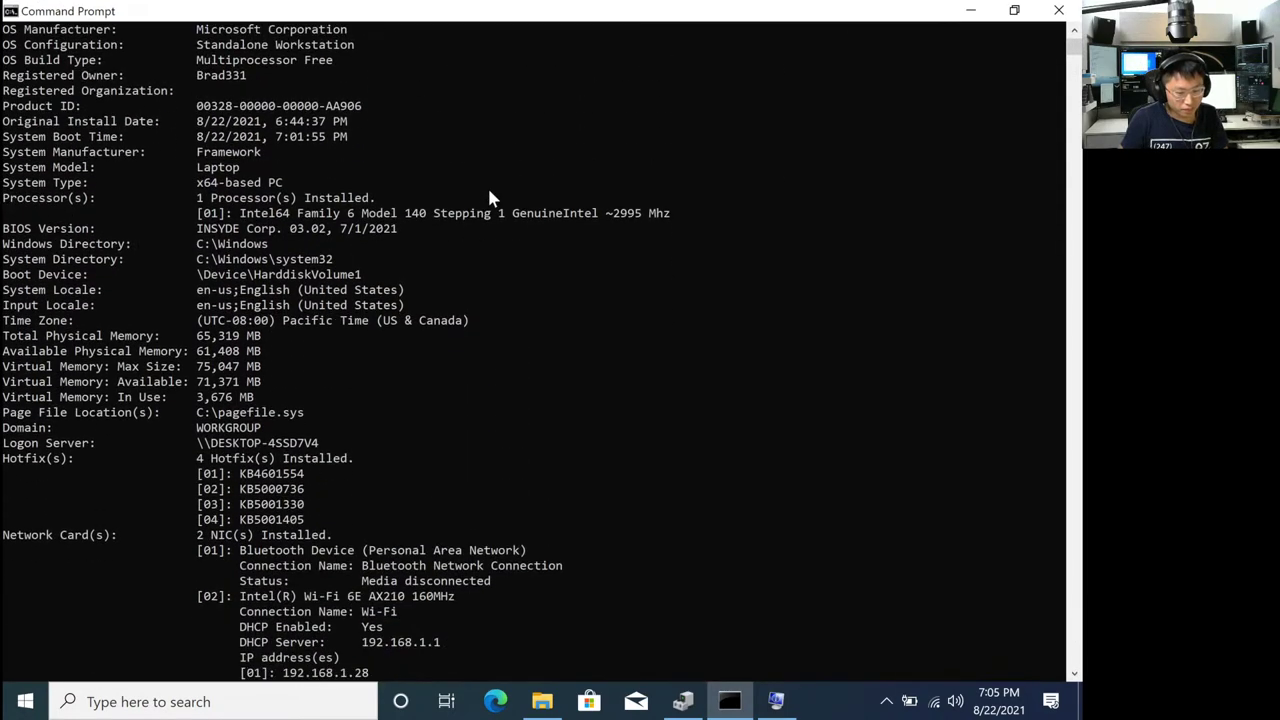
pyautogui.scroll(-4, 489, 198)
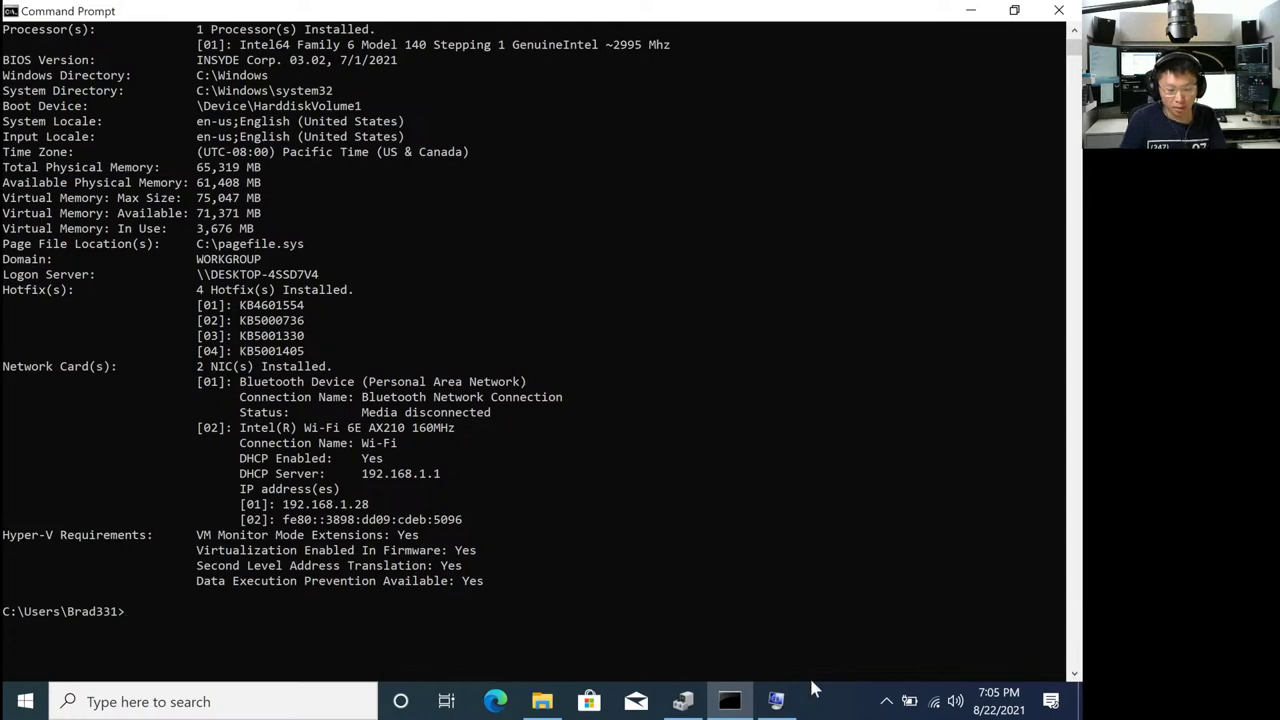
# Examine the system summary, including the System SKU, and the Components categories in System Information, and close it.
pyautogui.click(776, 700)
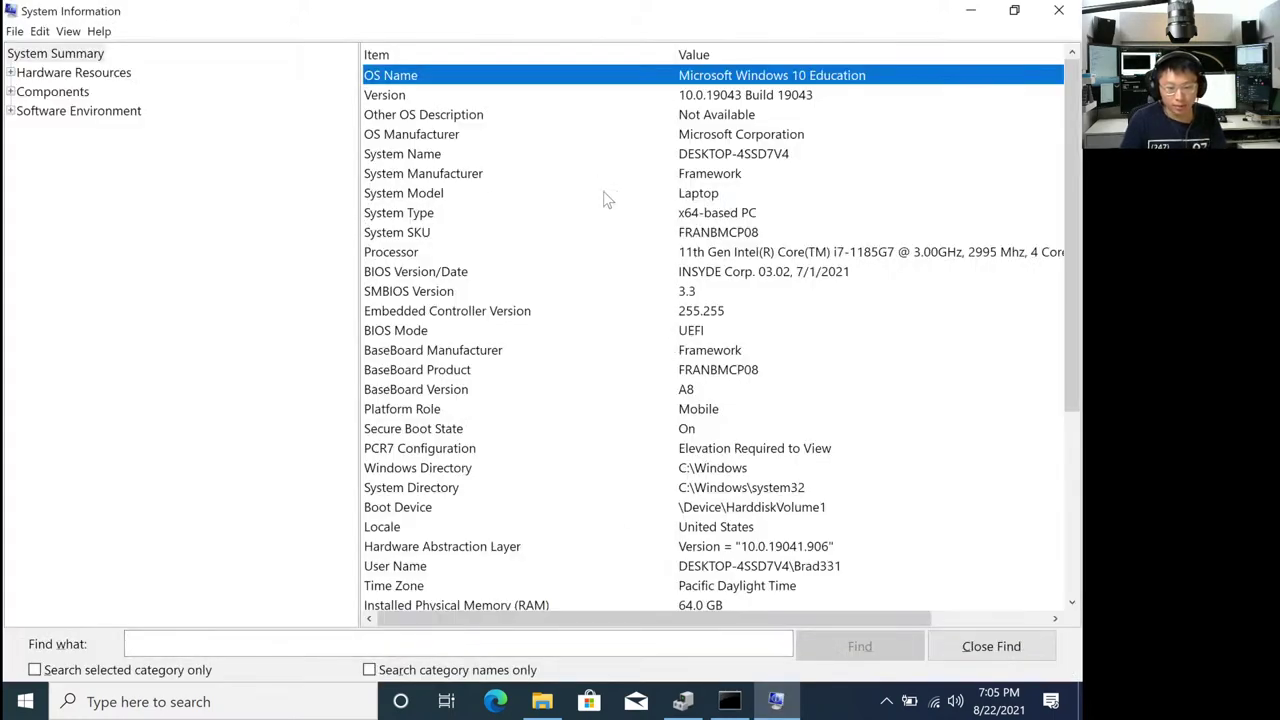
pyautogui.hotkey('shift', 'Tab')
pyautogui.moveTo(355, 384); pyautogui.dragTo(303, 392)
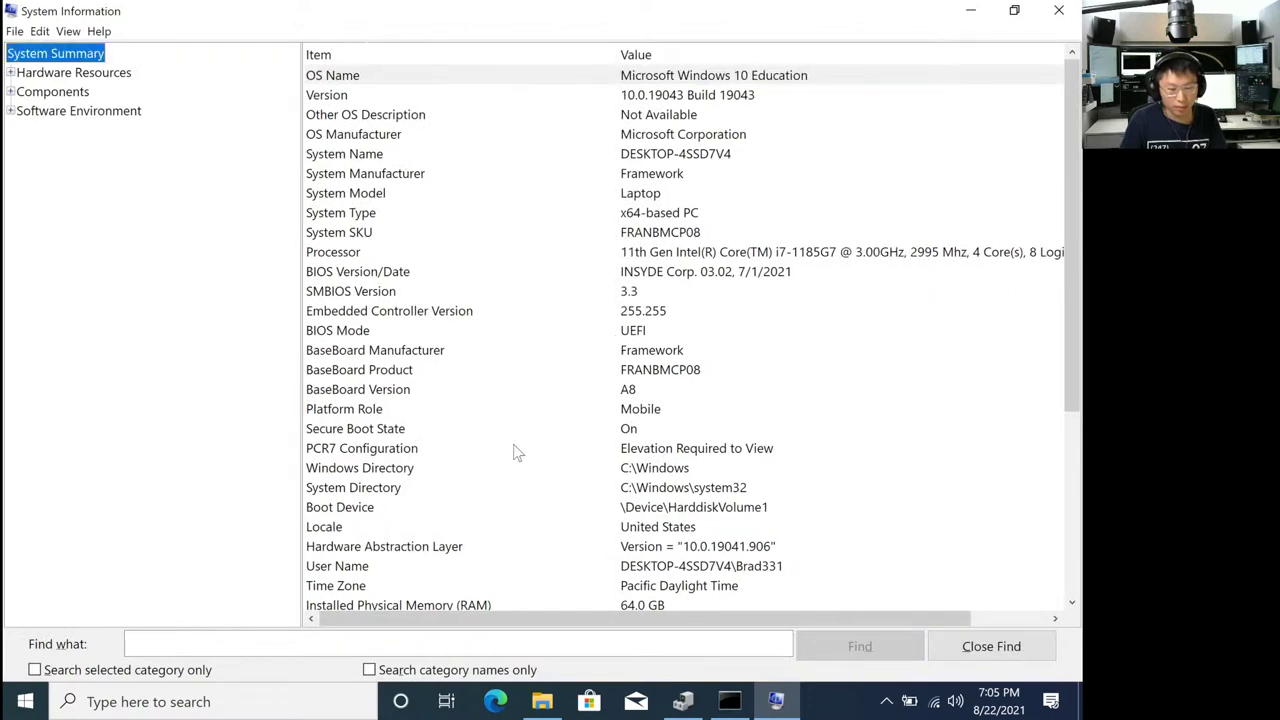
pyautogui.scroll(-5, 513, 452)
pyautogui.scroll(5, 513, 452)
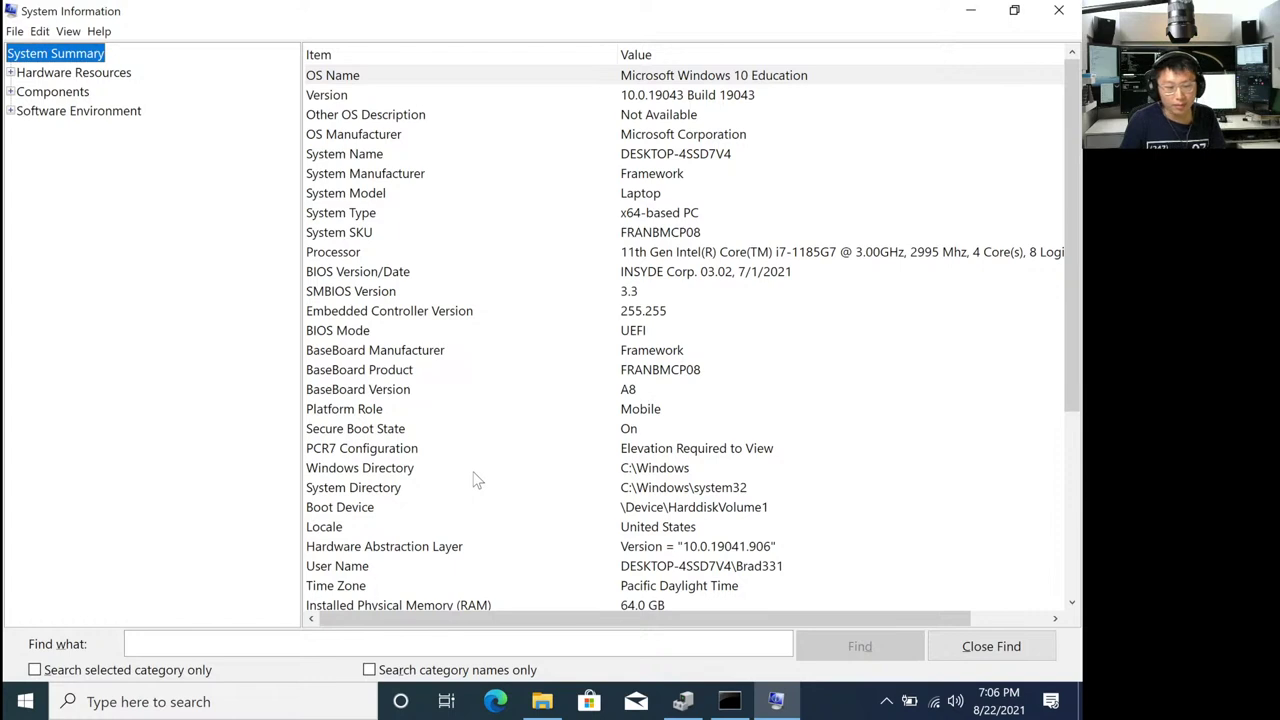
pyautogui.click(674, 237)
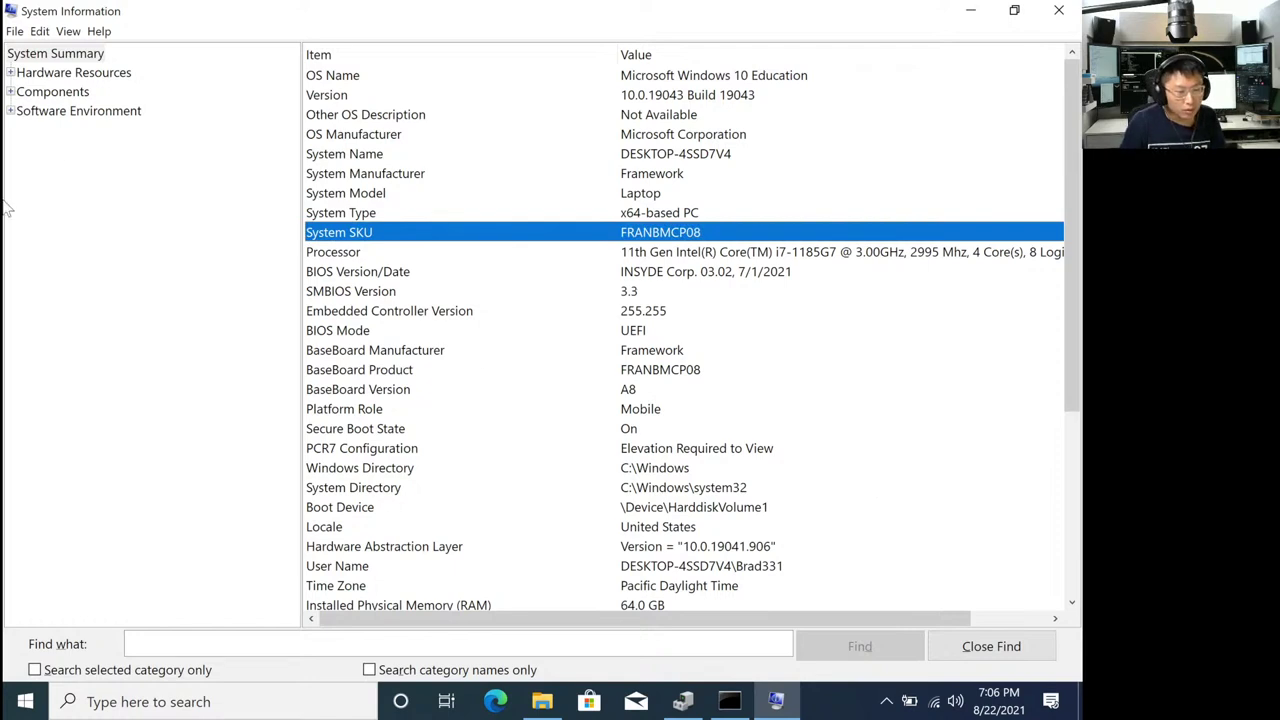
pyautogui.click(10, 91)
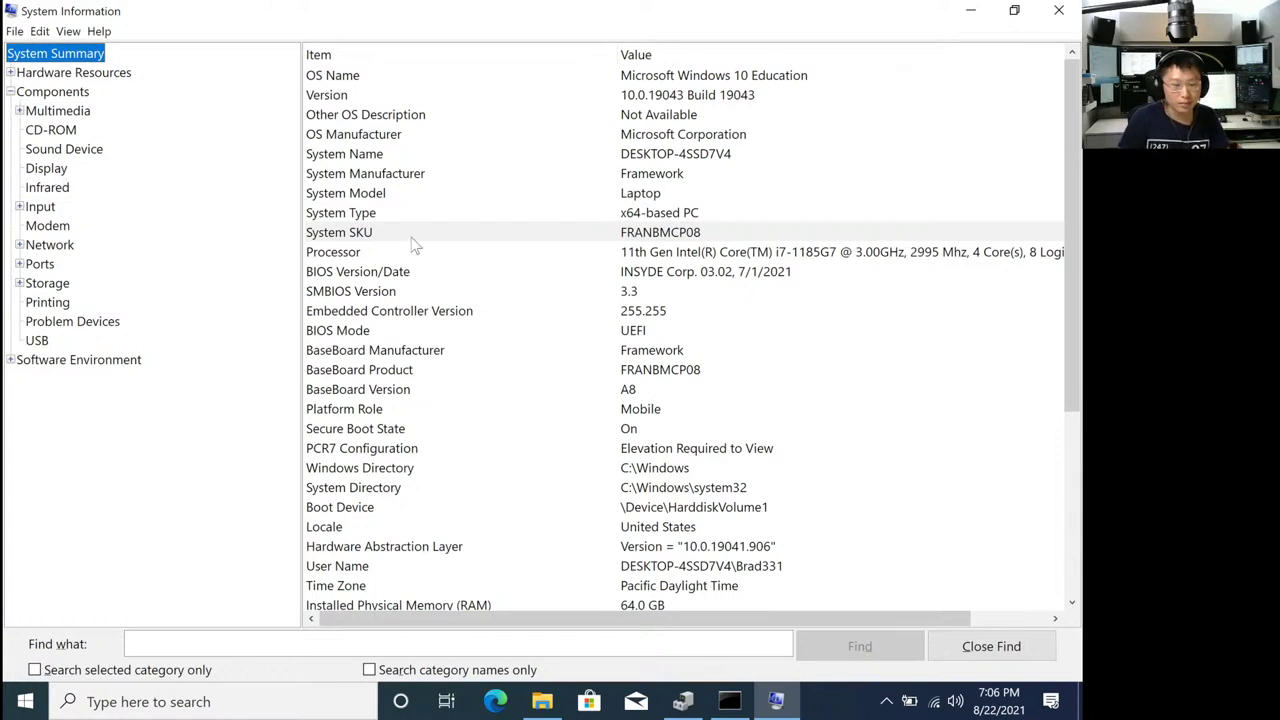
pyautogui.click(1058, 10)
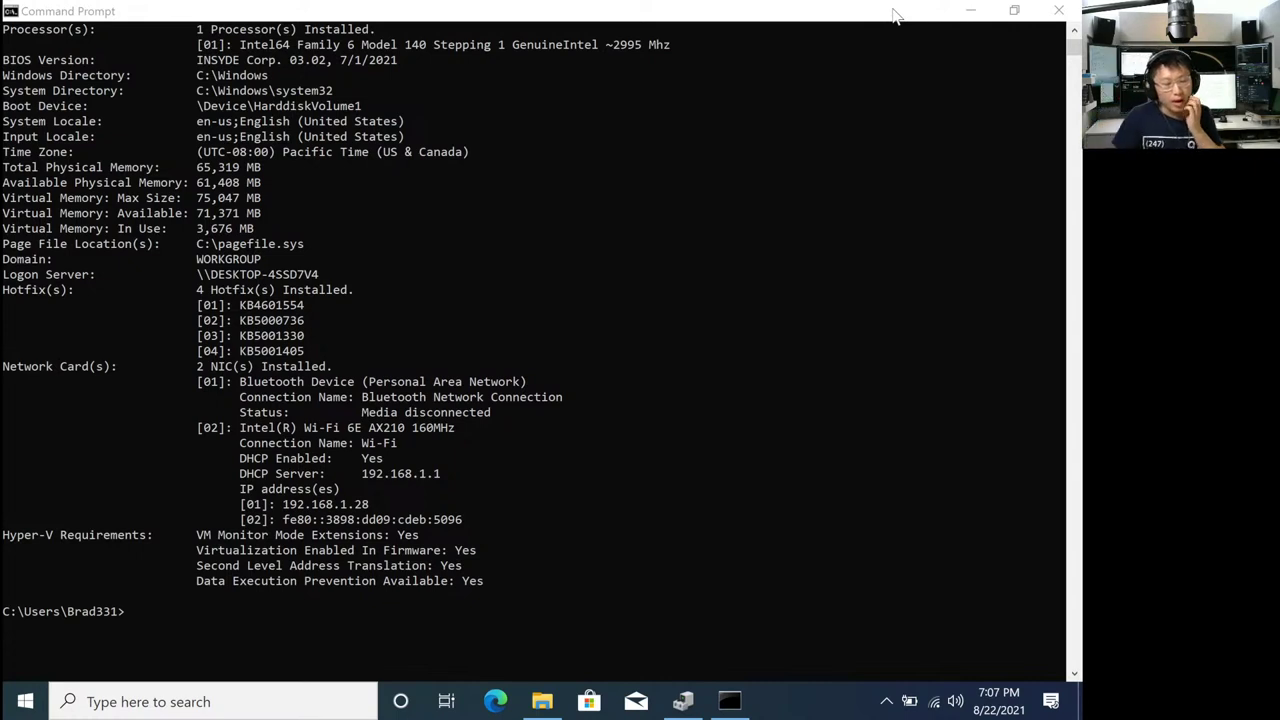
# Open Microsoft Edge and dismiss its first-run setup without signing in.
pyautogui.click(494, 703)
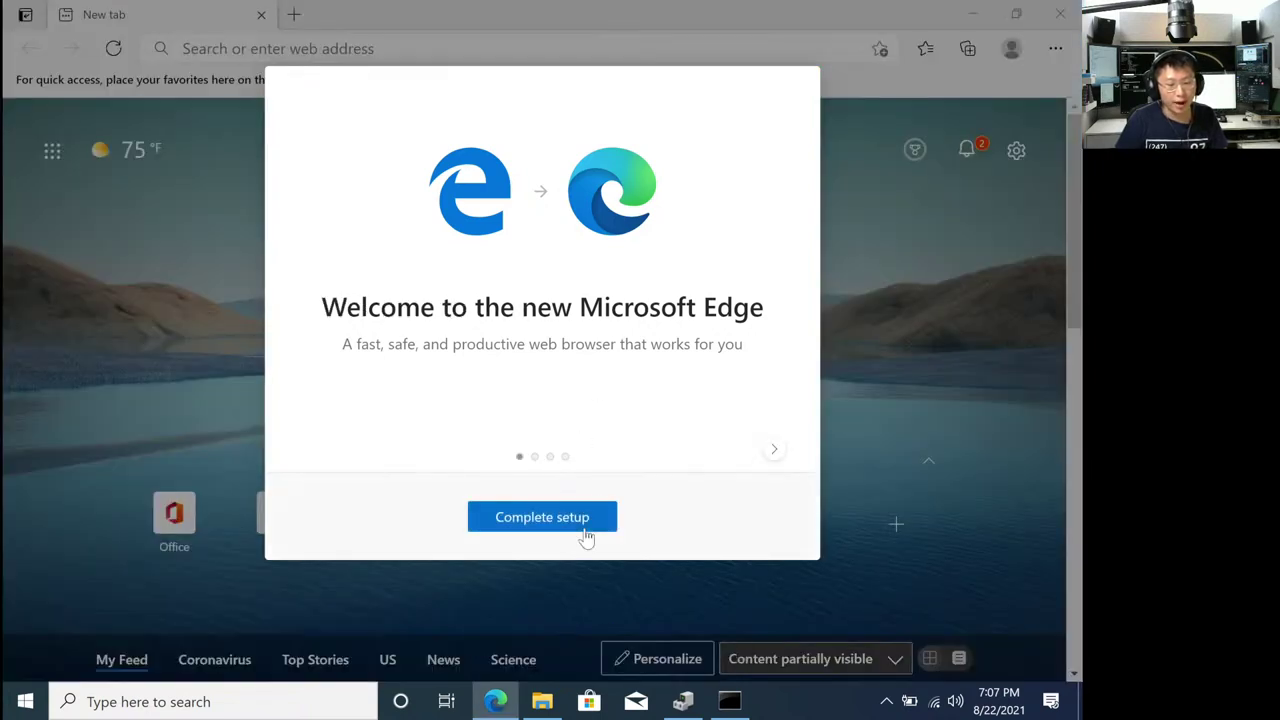
pyautogui.click(586, 537)
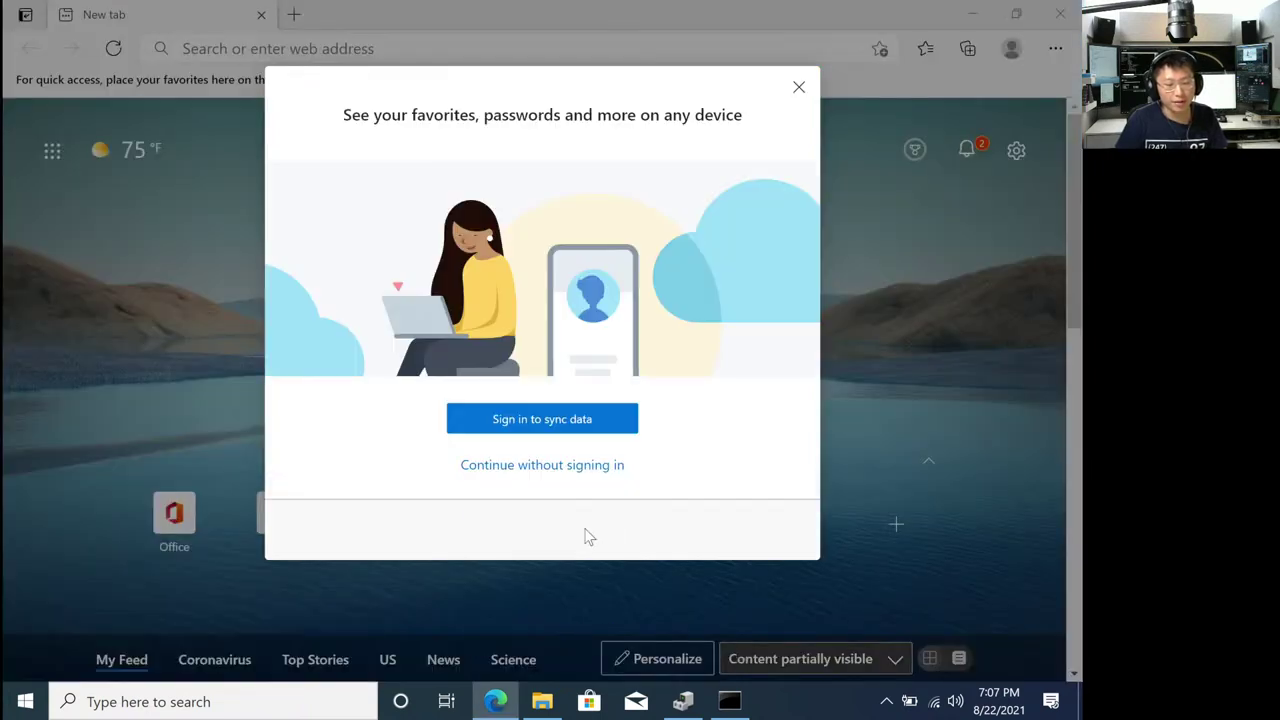
pyautogui.click(798, 87)
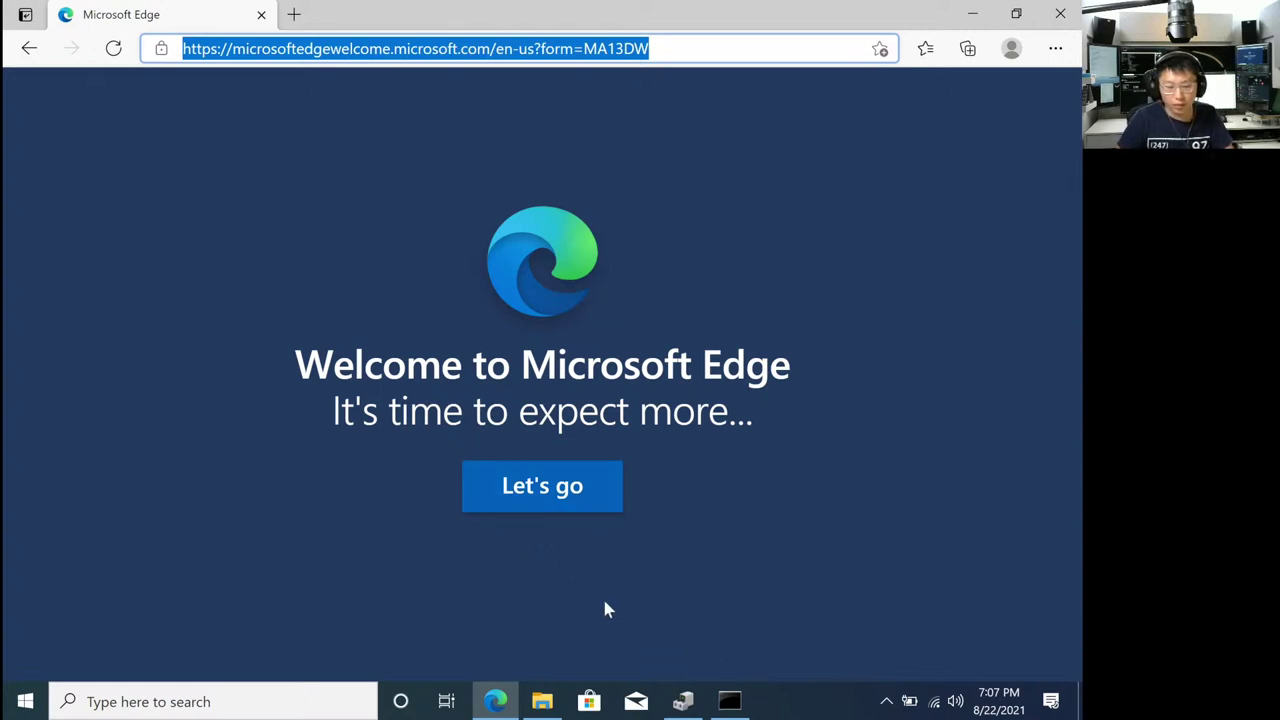
pyautogui.click(729, 701)
pyautogui.click(497, 701)
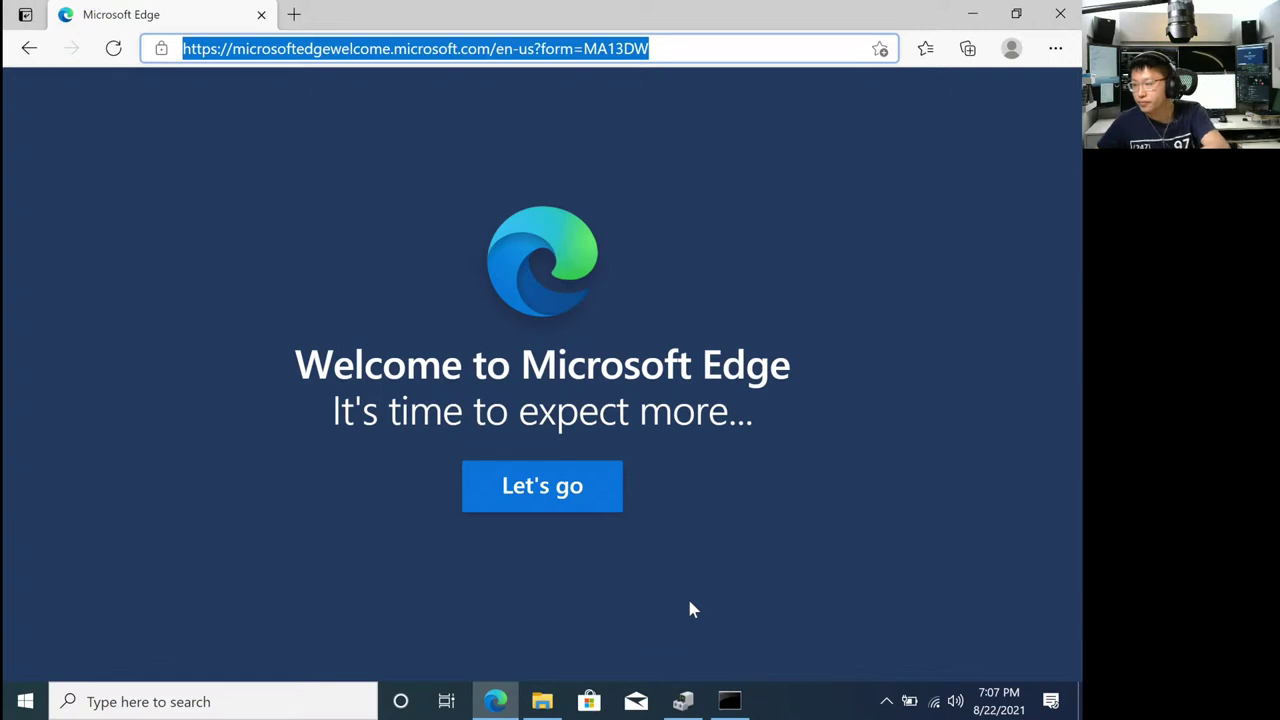
# Search the web for "crystaldiskmark" and open the CrystalDiskMark page on the Crystal Dew World site.
pyautogui.write('crystaldiskmark')
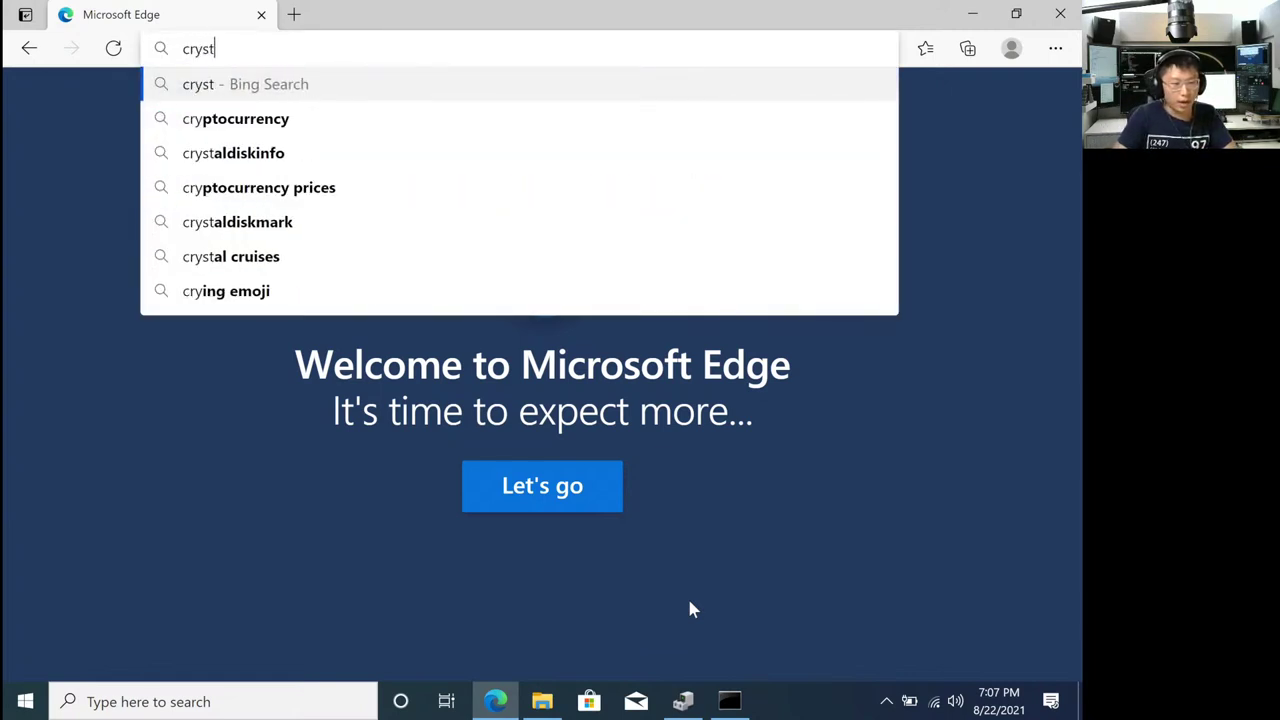
pyautogui.press('Return')
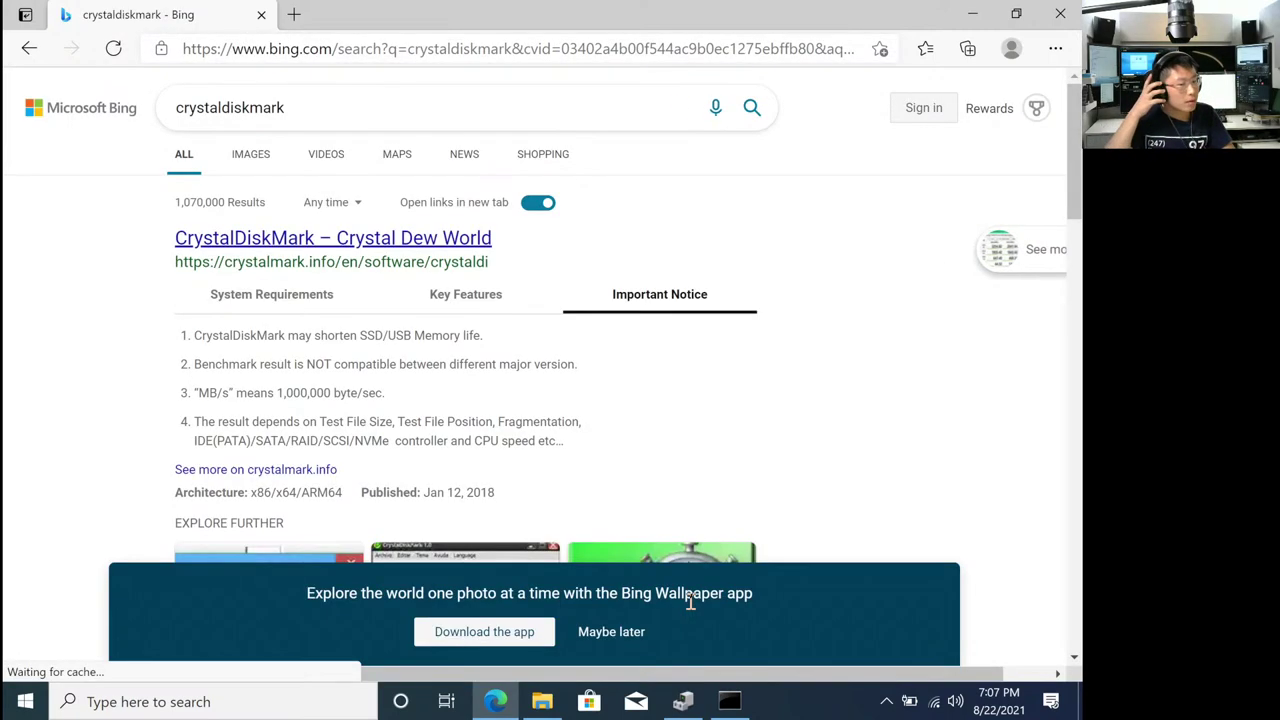
pyautogui.scroll(-6, 480, 388)
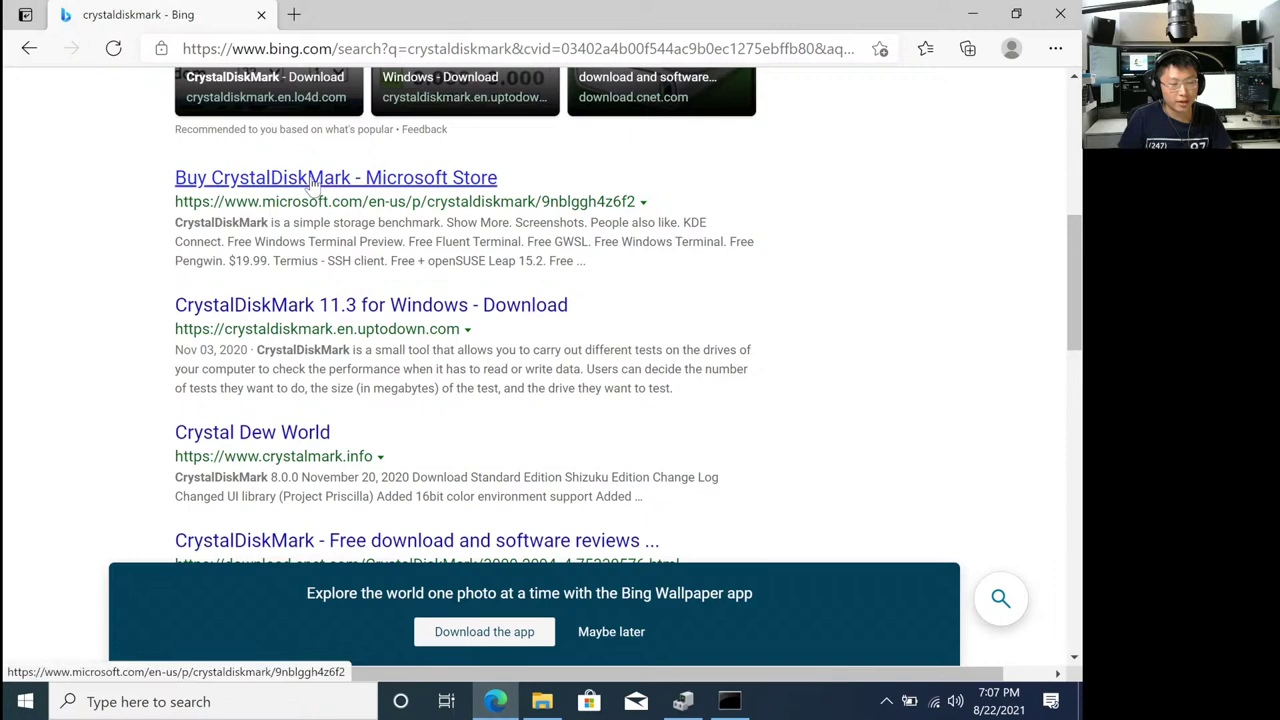
pyautogui.scroll(4, 320, 186)
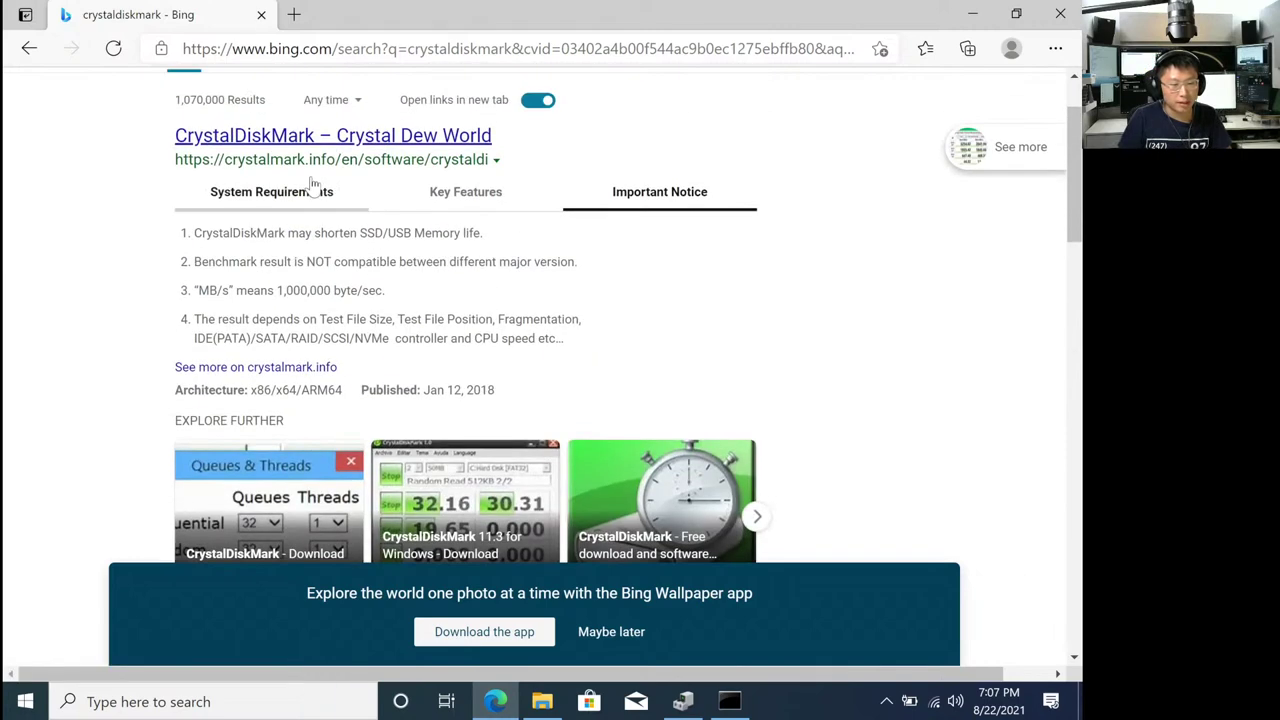
pyautogui.click(445, 155)
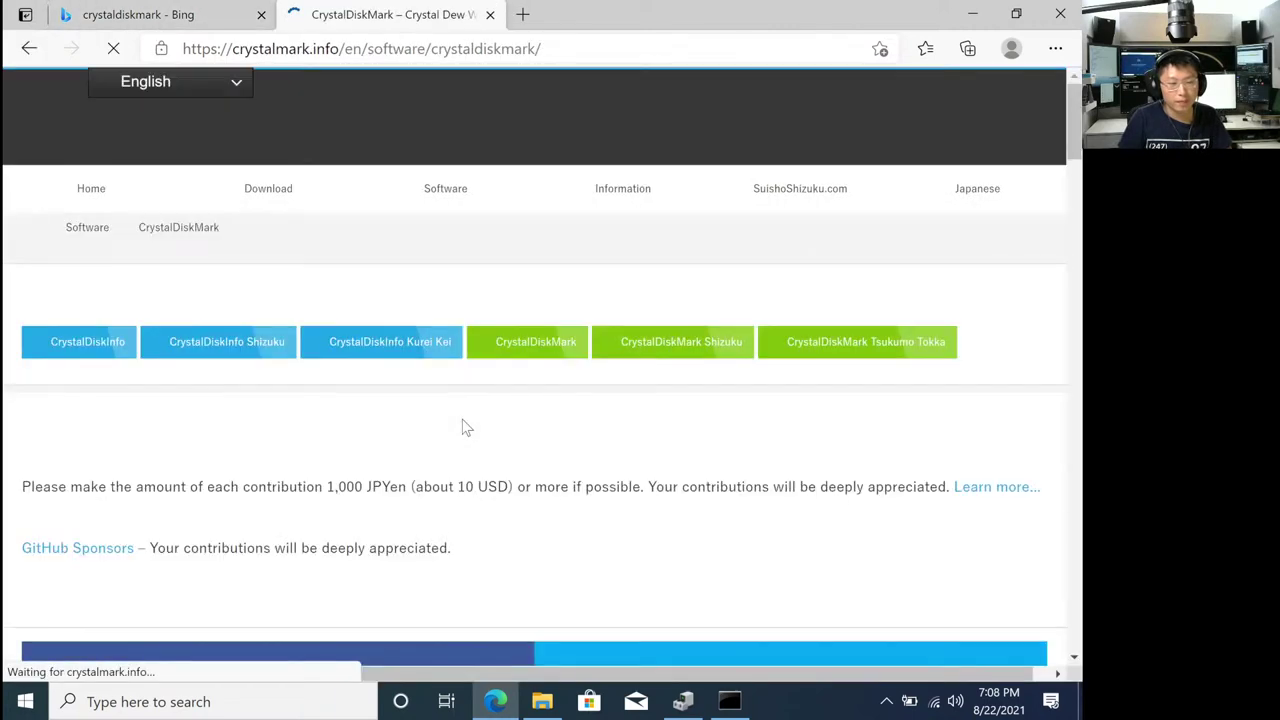
# Open the site's CrystalDiskMark download section from the product page, dismissing the advertisement that pops up.
pyautogui.scroll(-1, 381, 232)
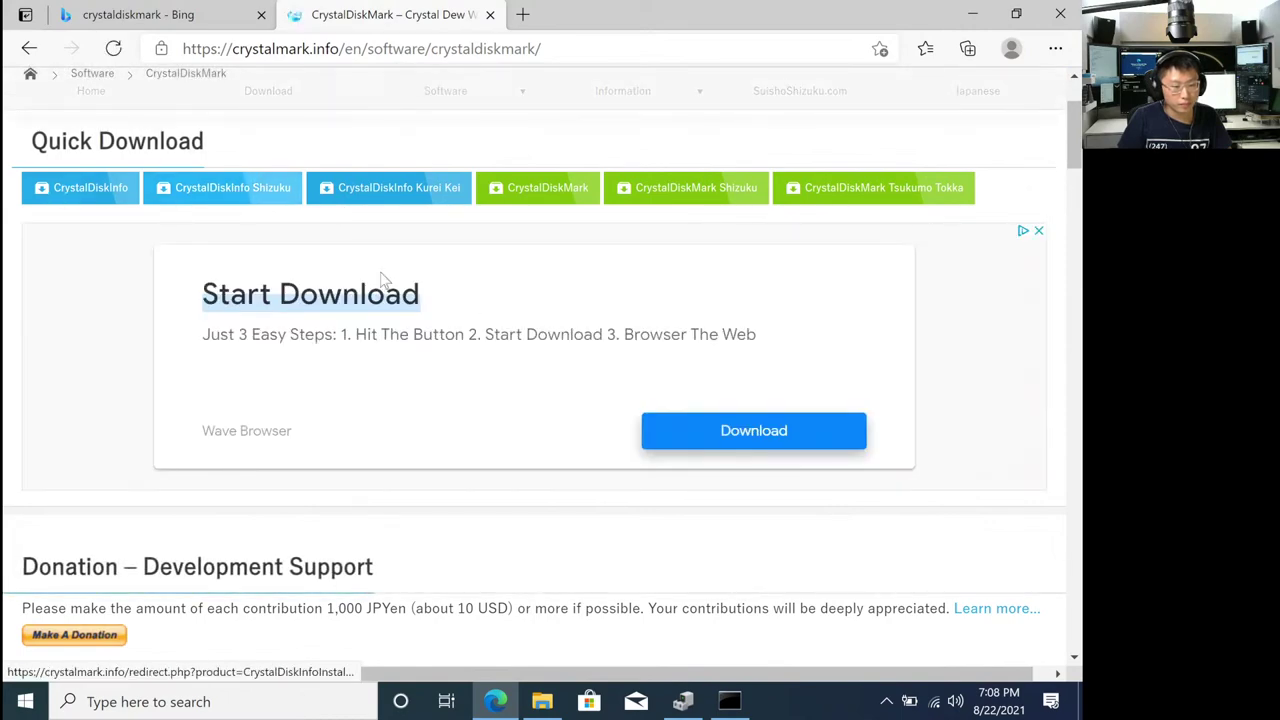
pyautogui.scroll(-6, 251, 529)
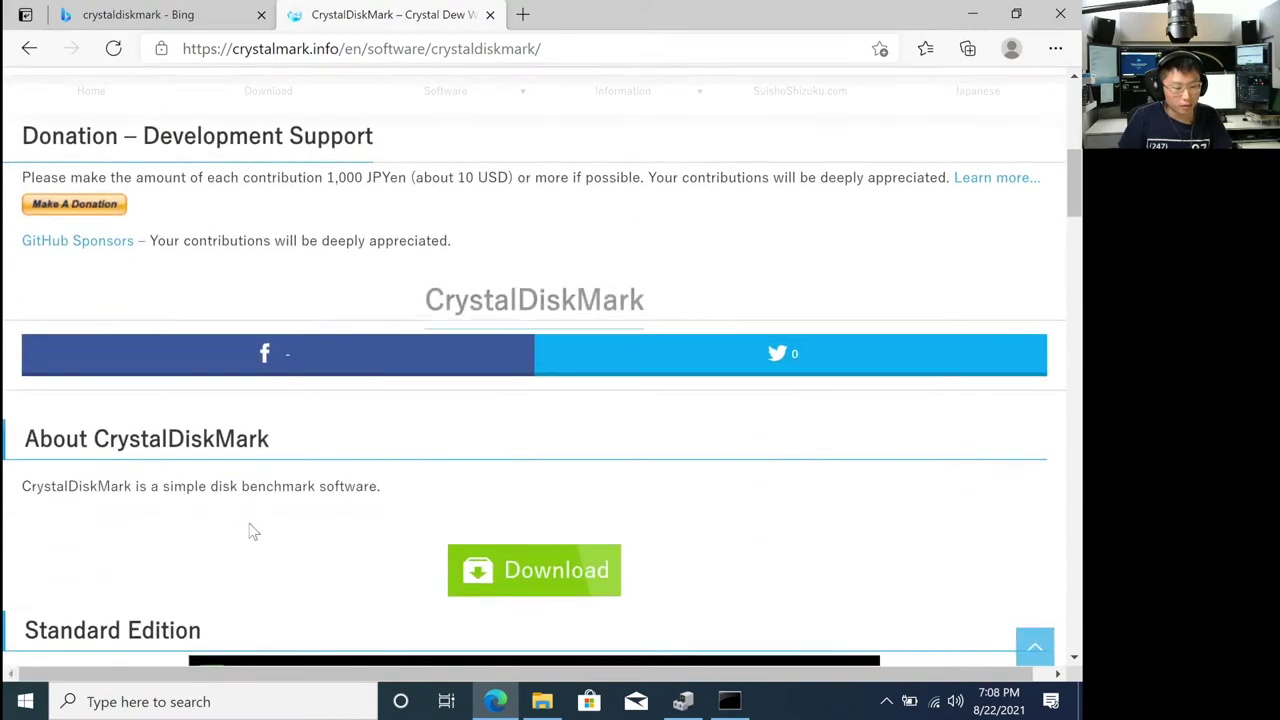
pyautogui.click(553, 346)
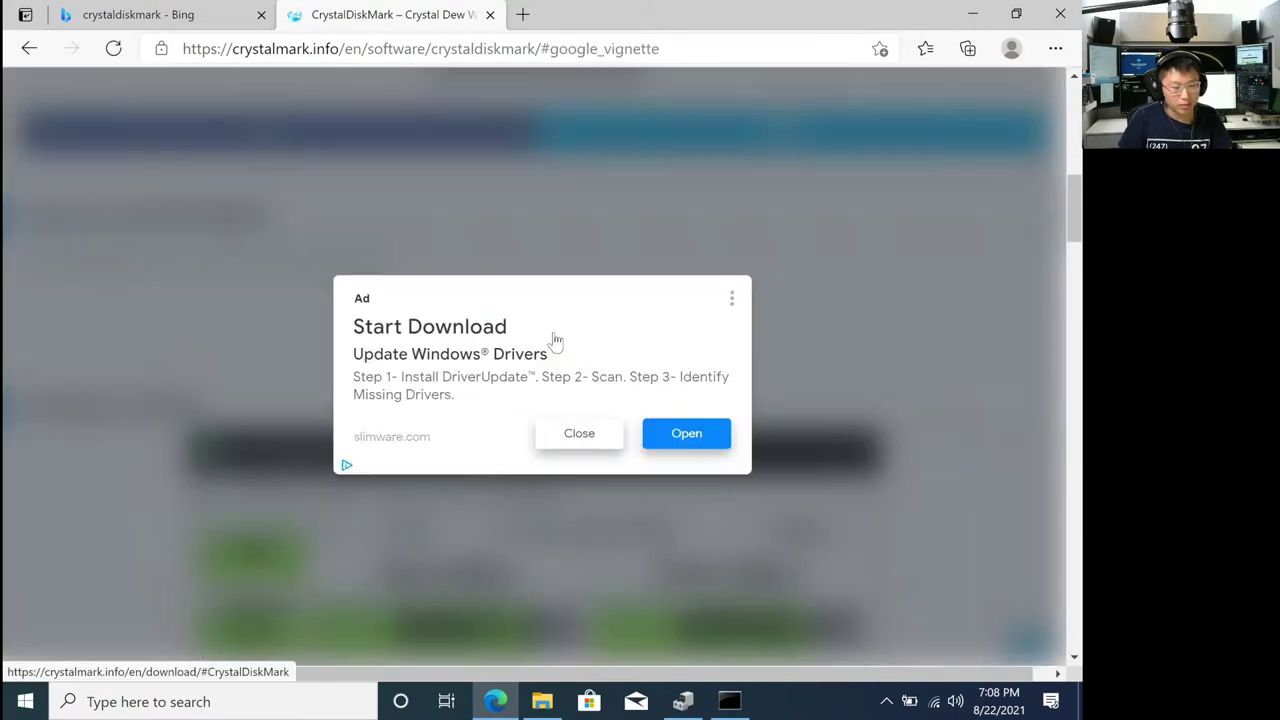
pyautogui.click(579, 433)
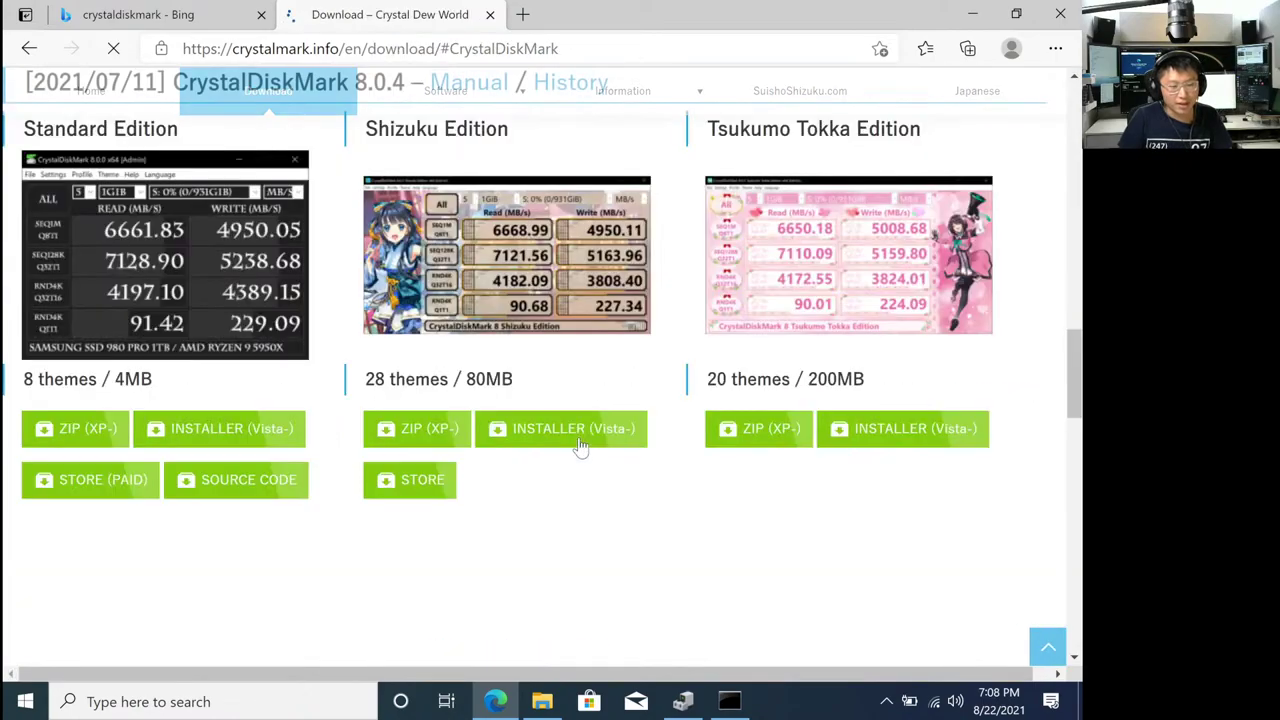
# Download the ZIP of CrystalDiskInfo 8.12.6 Standard Edition, accept the cookie notice and close the download page.
pyautogui.scroll(5, 590, 400)
pyautogui.scroll(3, 594, 383)
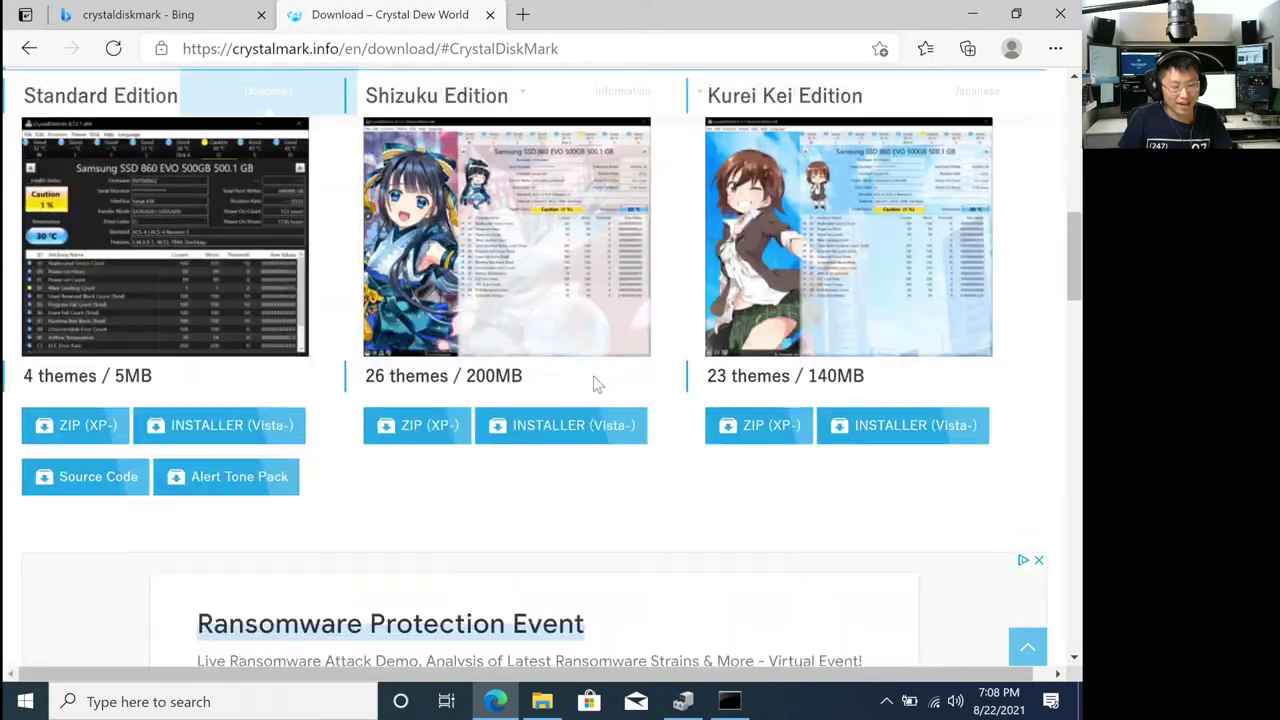
pyautogui.scroll(1, 637, 577)
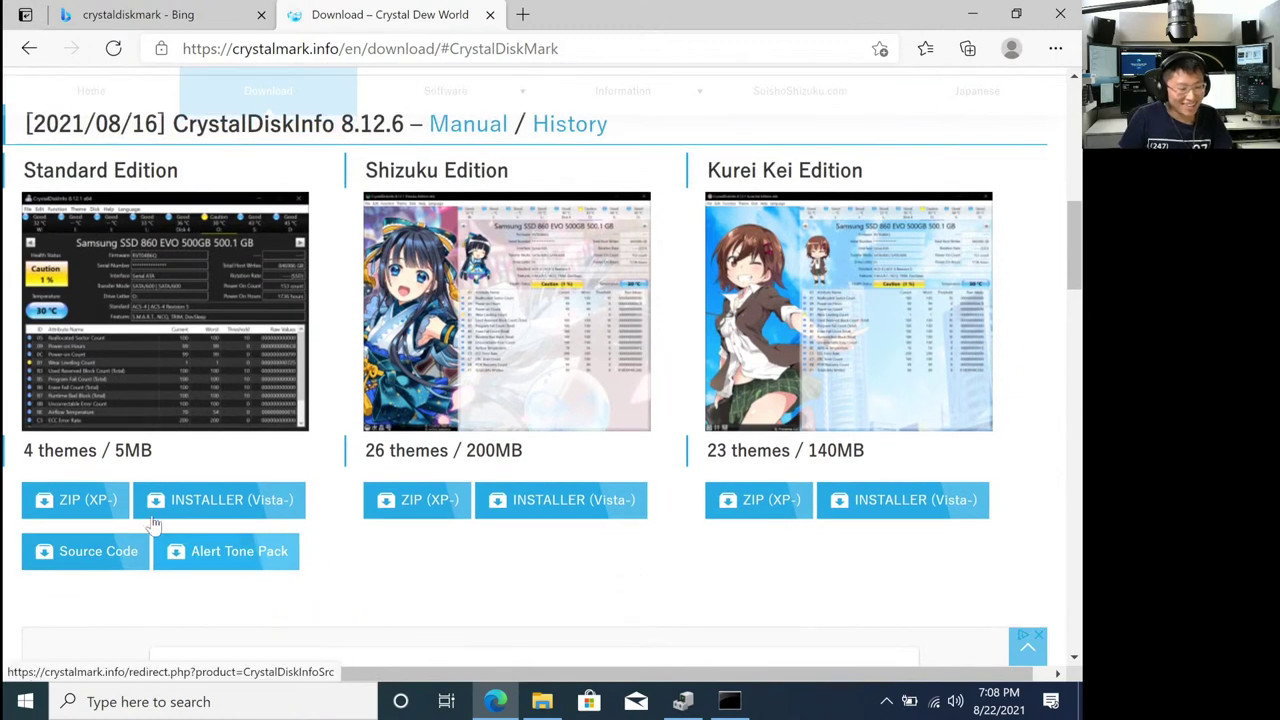
pyautogui.click(105, 502)
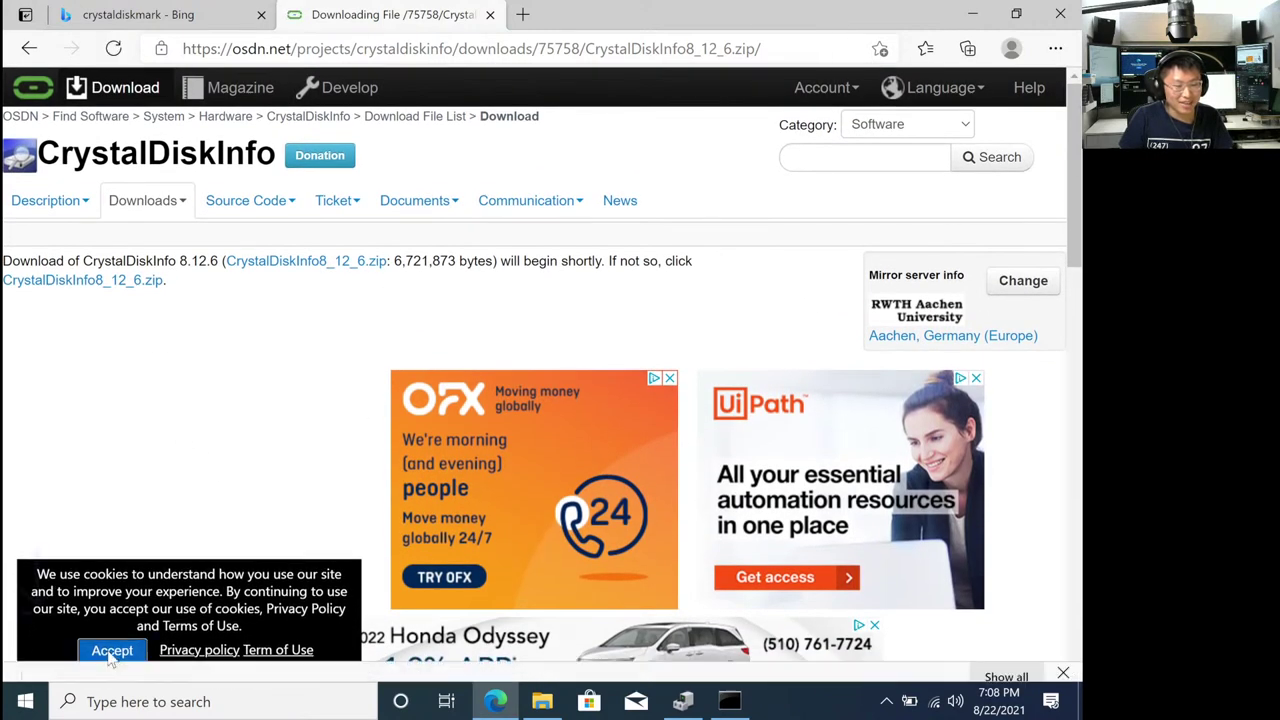
pyautogui.click(110, 649)
pyautogui.hotkey('ctrl', 'w')
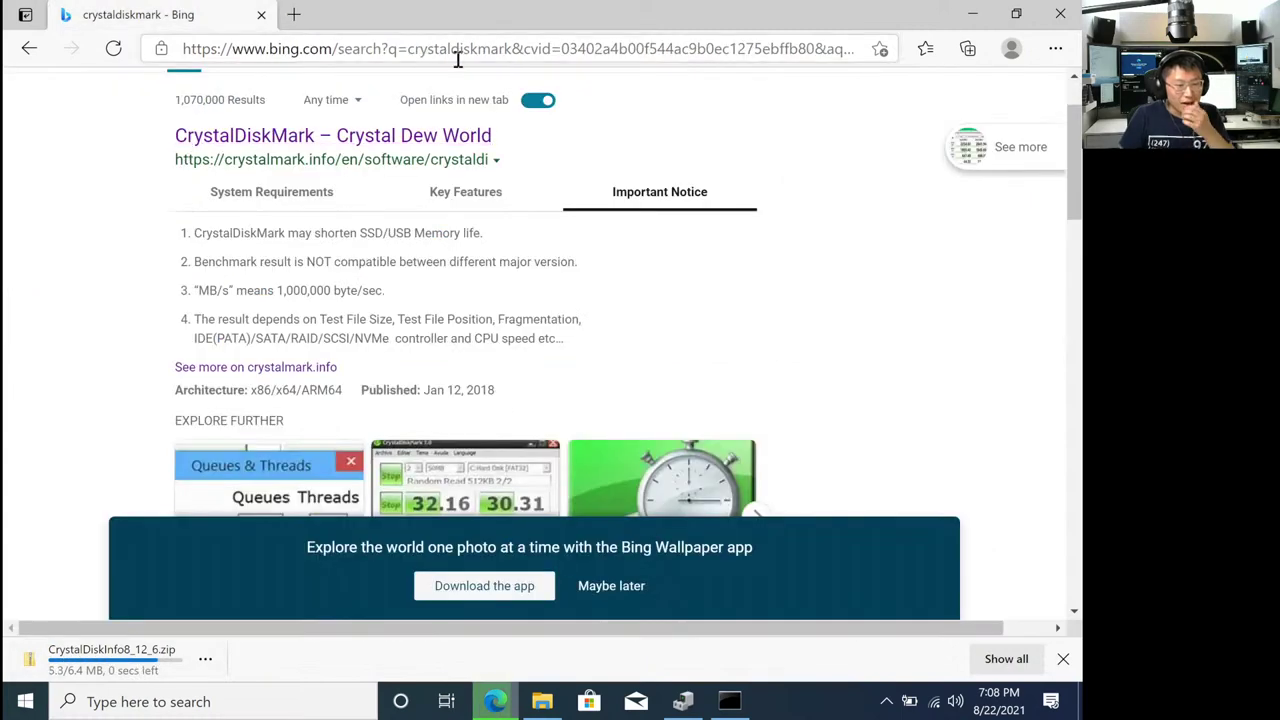
pyautogui.click(410, 49)
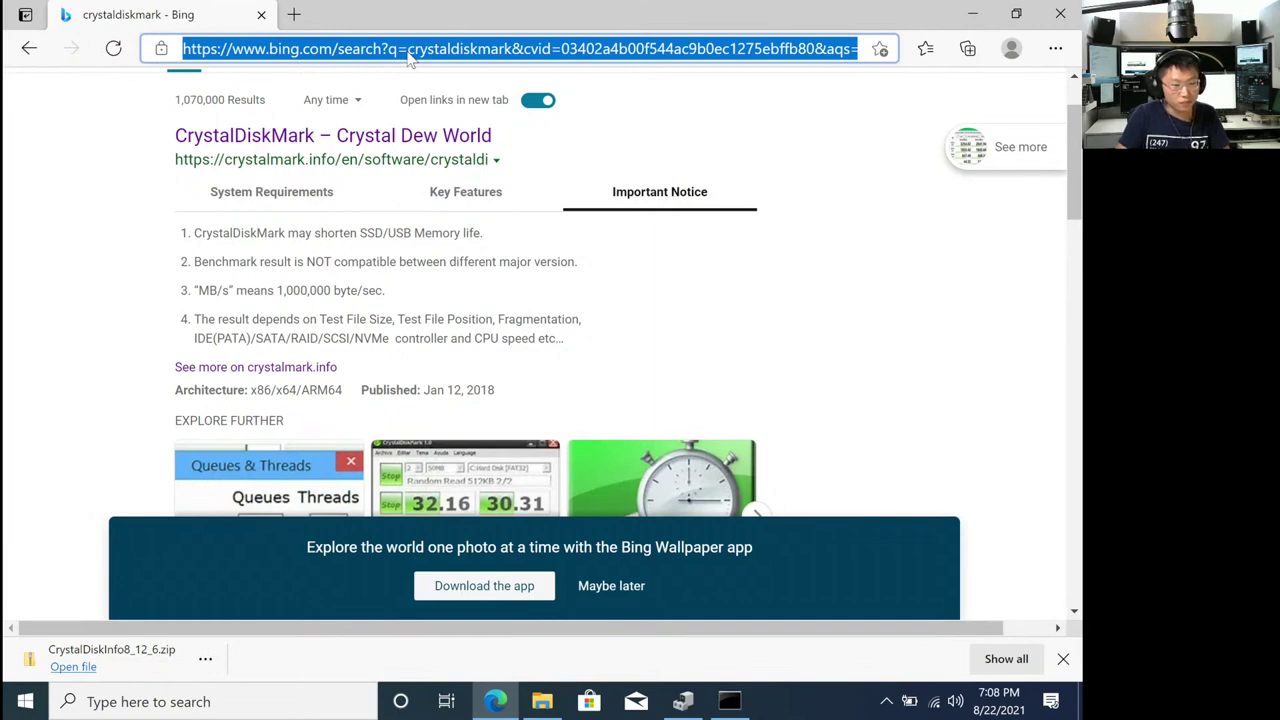
pyautogui.write('aida')
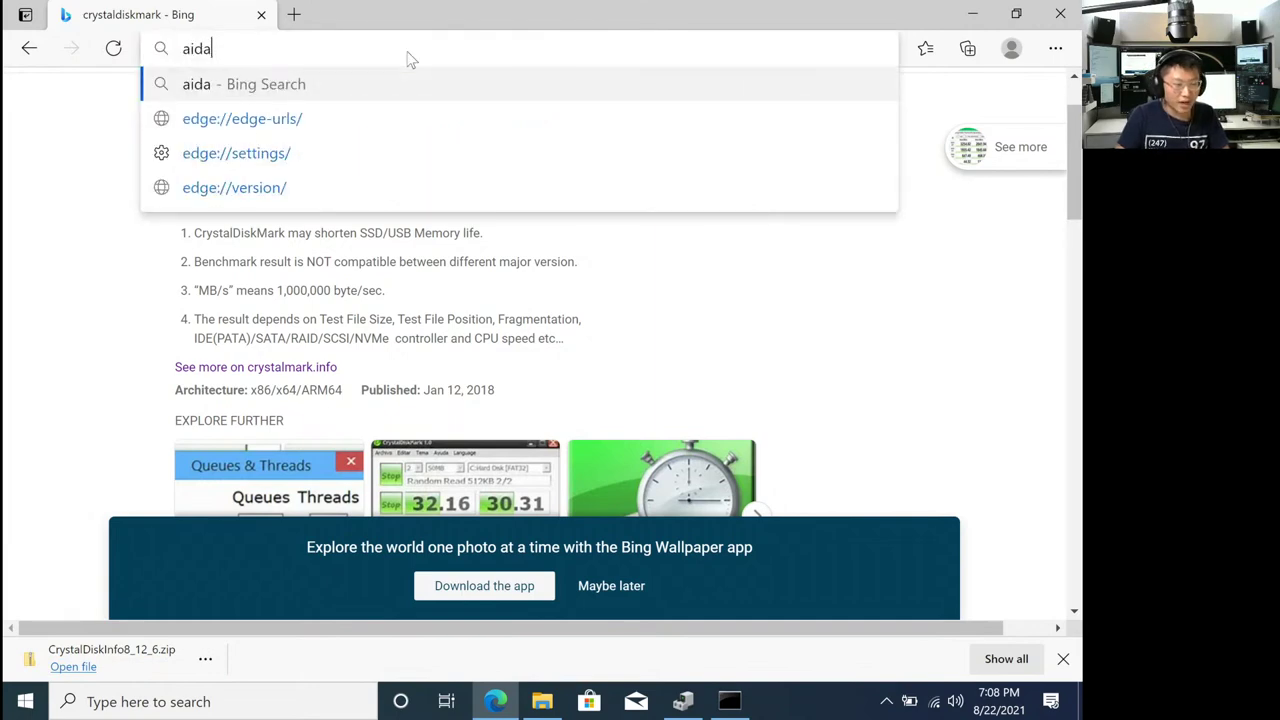
pyautogui.press('BackSpace')
pyautogui.press('BackSpace')
pyautogui.press('BackSpace')
pyautogui.press('BackSpace')
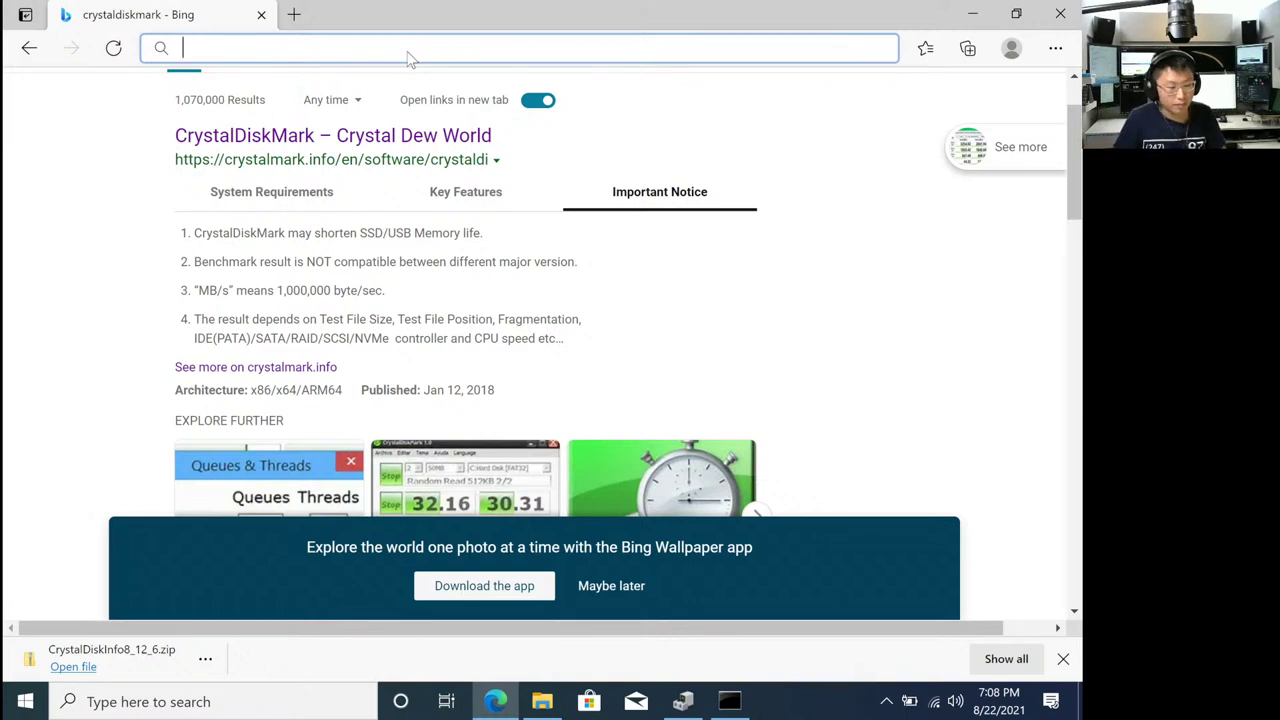
# Extract the downloaded CrystalDiskInfo8_12_6 archive to its default folder in Downloads, showing the extracted files when complete.
pyautogui.click(72, 667)
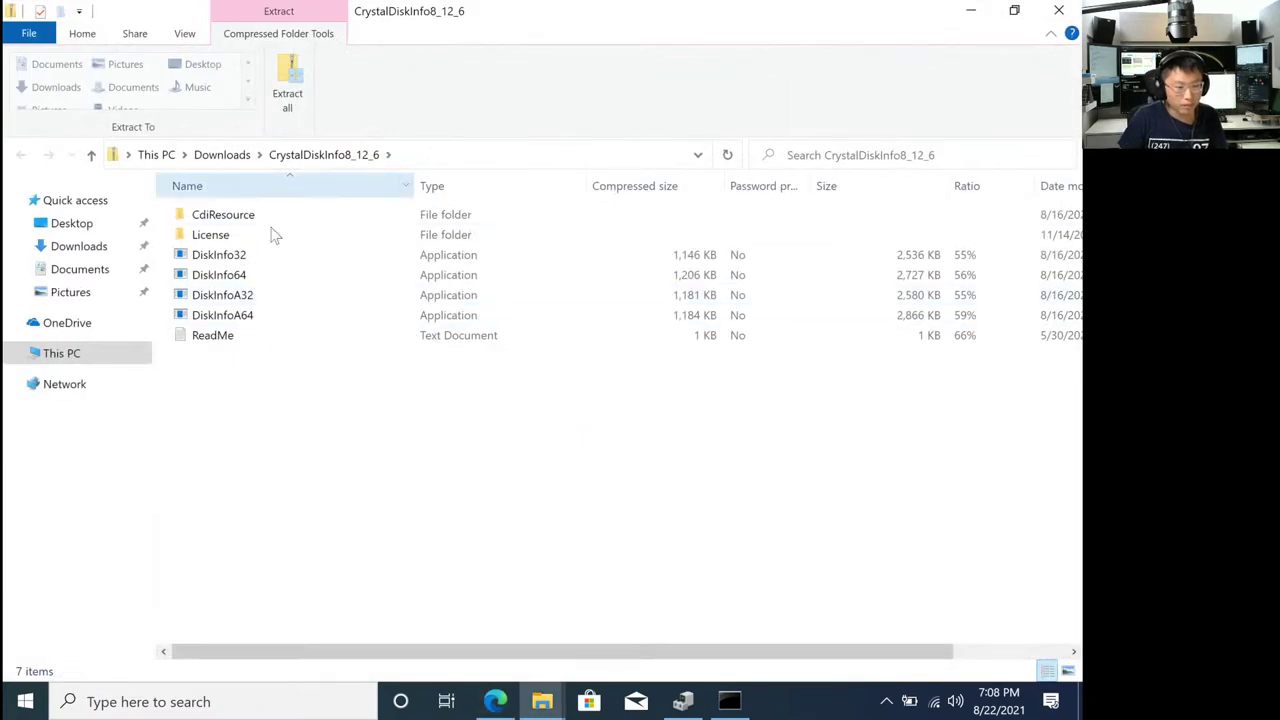
pyautogui.moveTo(337, 400); pyautogui.dragTo(306, 343)
pyautogui.hotkey('ctrl', 'a')
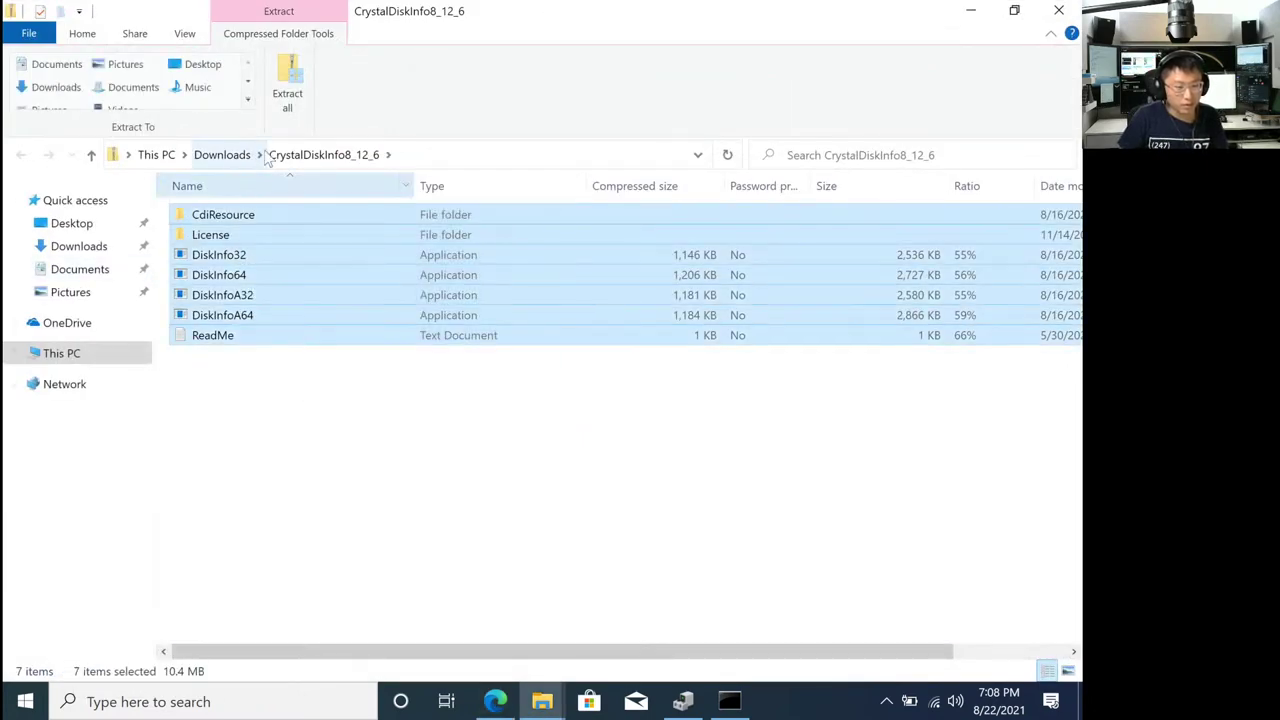
pyautogui.click(240, 155)
pyautogui.click(265, 240)
pyautogui.rightClick(263, 240)
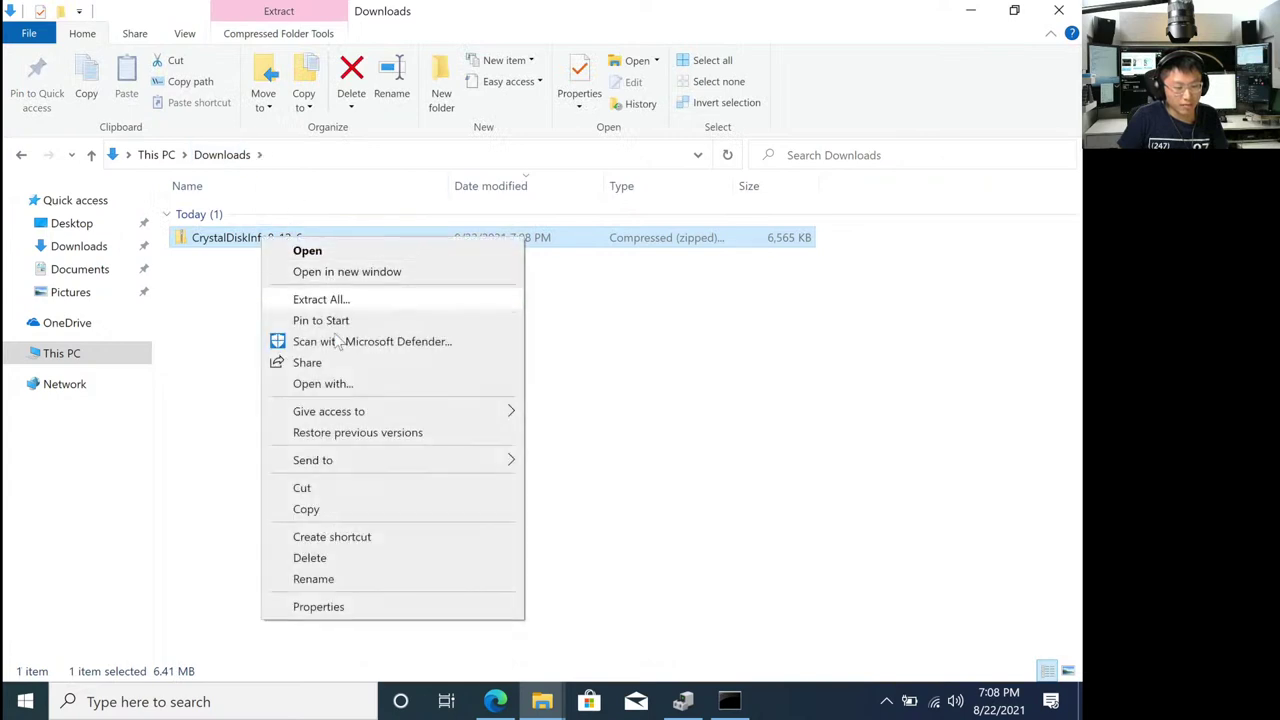
pyautogui.click(295, 301)
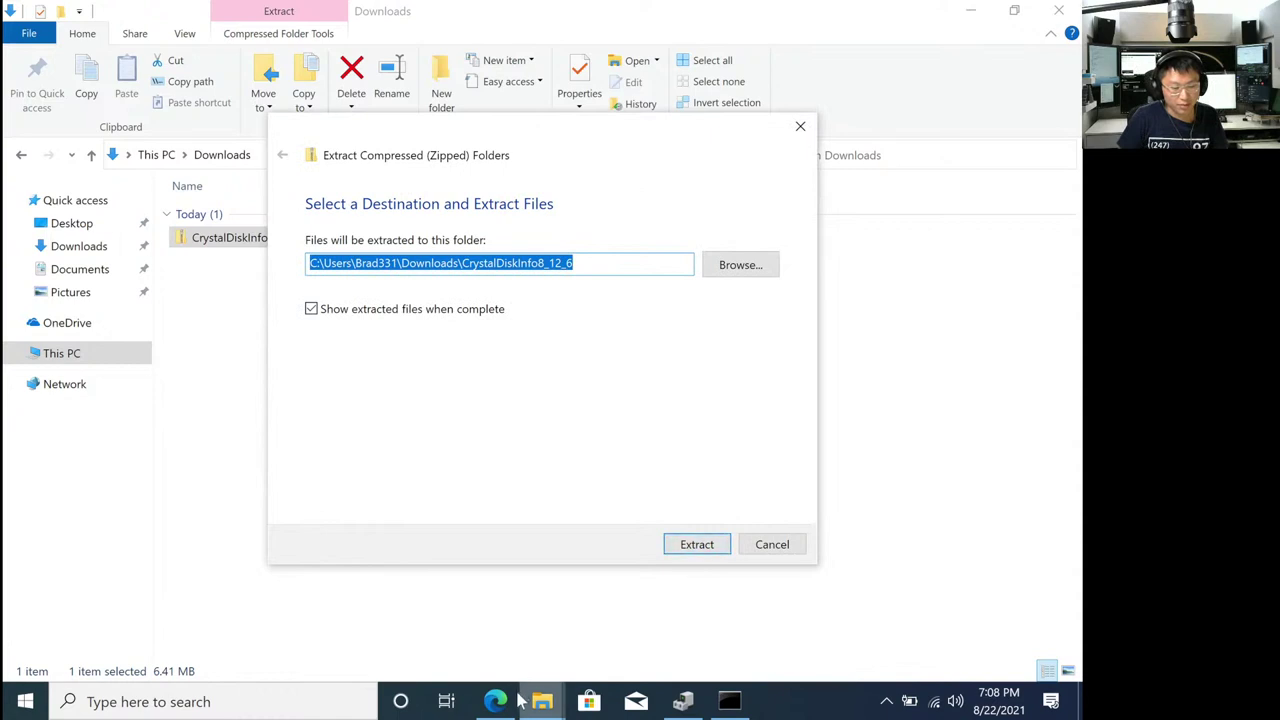
pyautogui.click(697, 545)
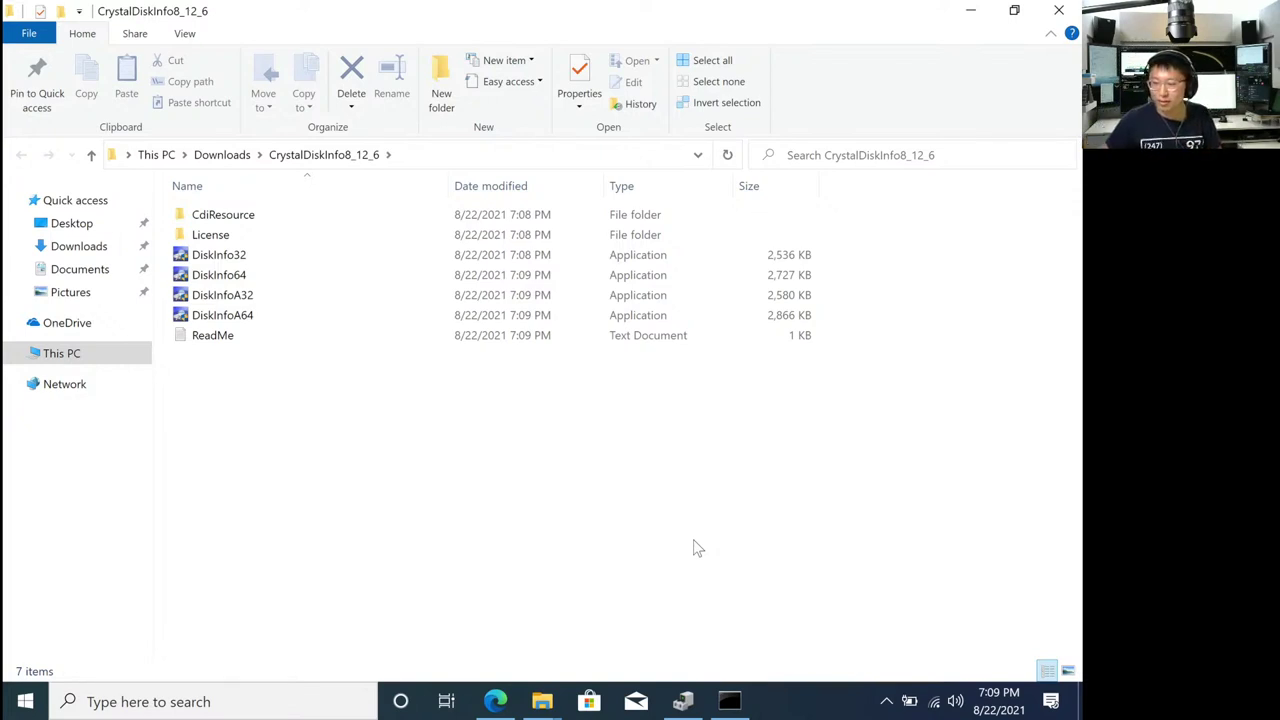
# Run DiskInfo64 with administrator permission, examine the SSD's health and drive details in CrystalDiskInfo, and close it.
pyautogui.doubleClick(244, 276)
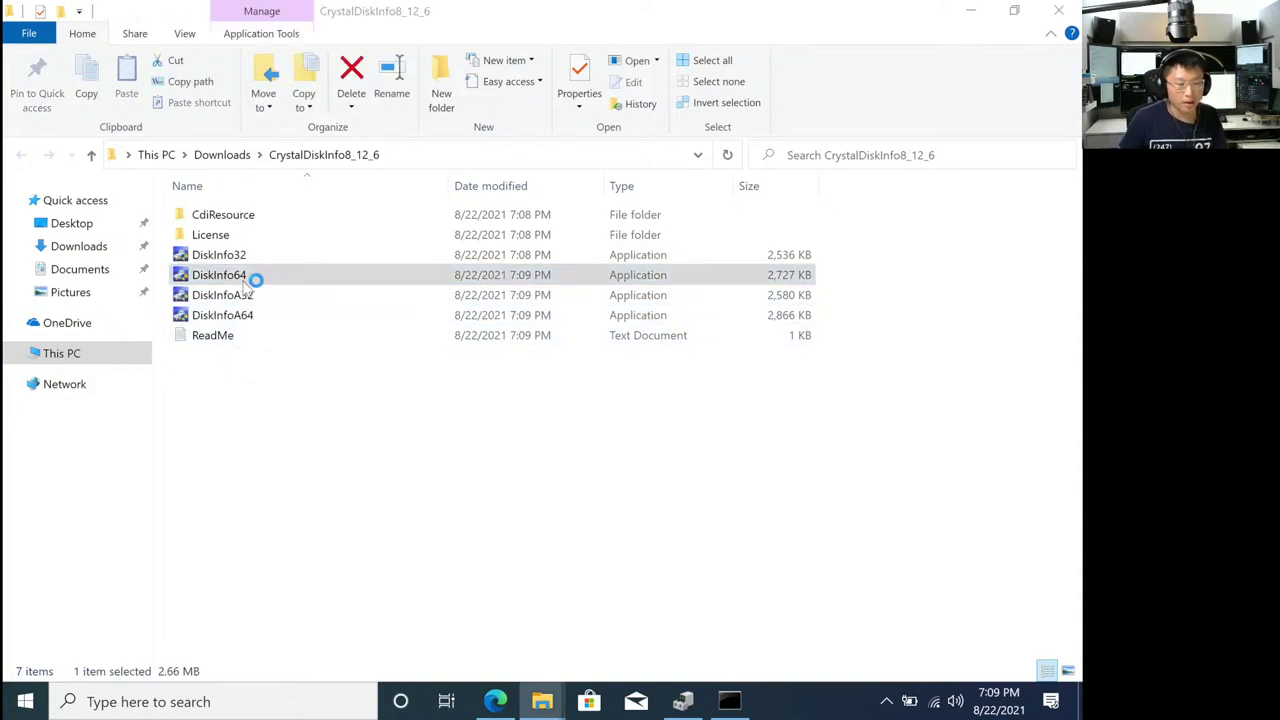
pyautogui.press('Left')
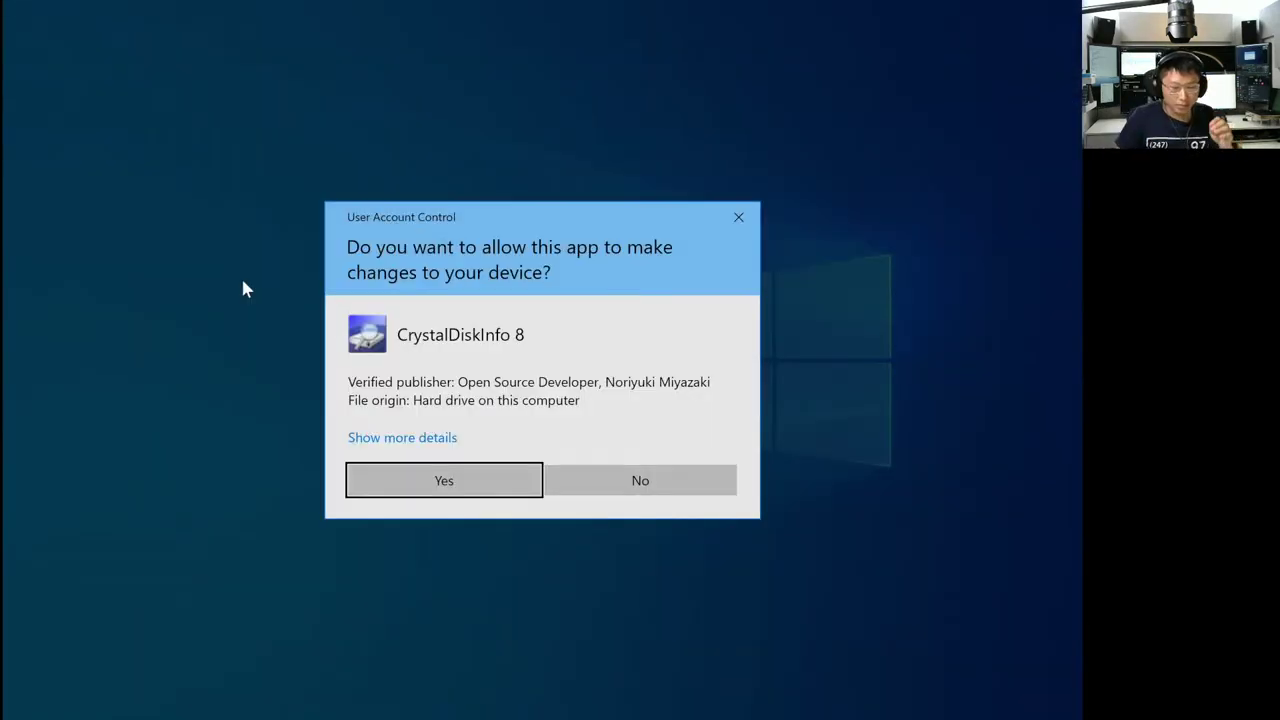
pyautogui.press('Return')
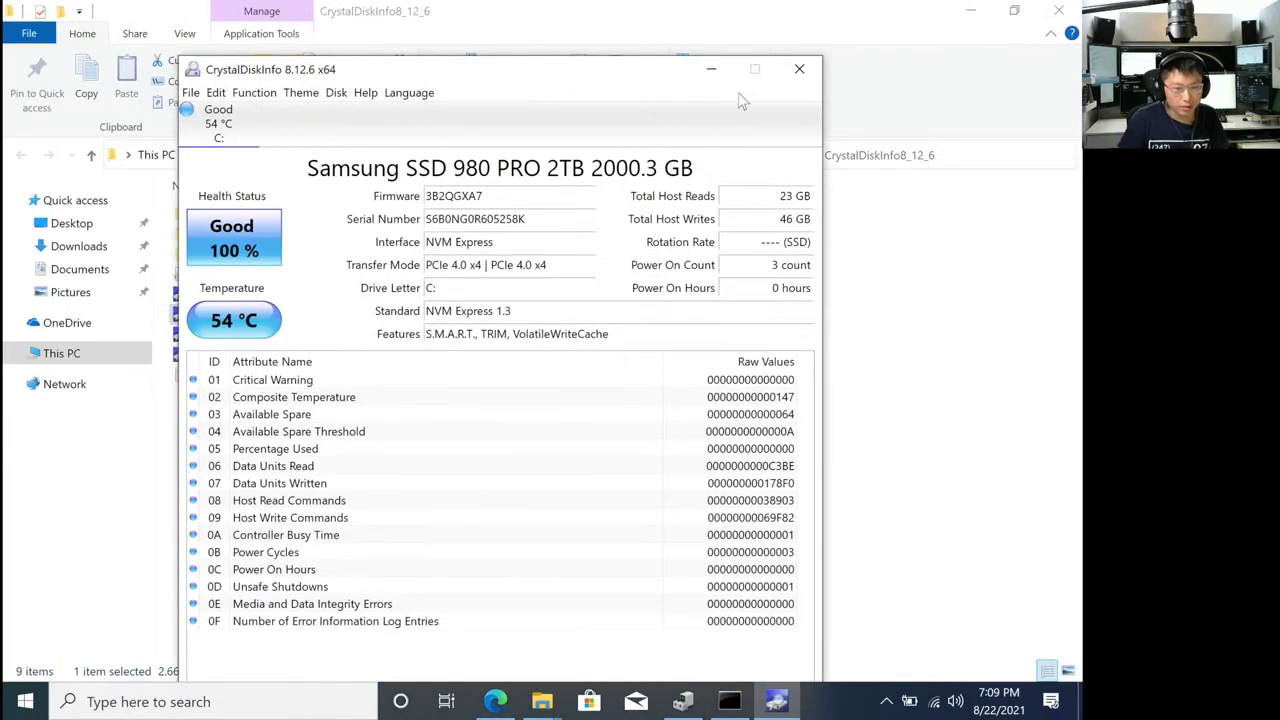
pyautogui.click(805, 72)
pyautogui.click(568, 480)
# Switch back to Microsoft Edge, download the CrystalDiskMark 8.0.4 installer from the Crystal Dew World site and run it with administrator permission.
pyautogui.click(495, 701)
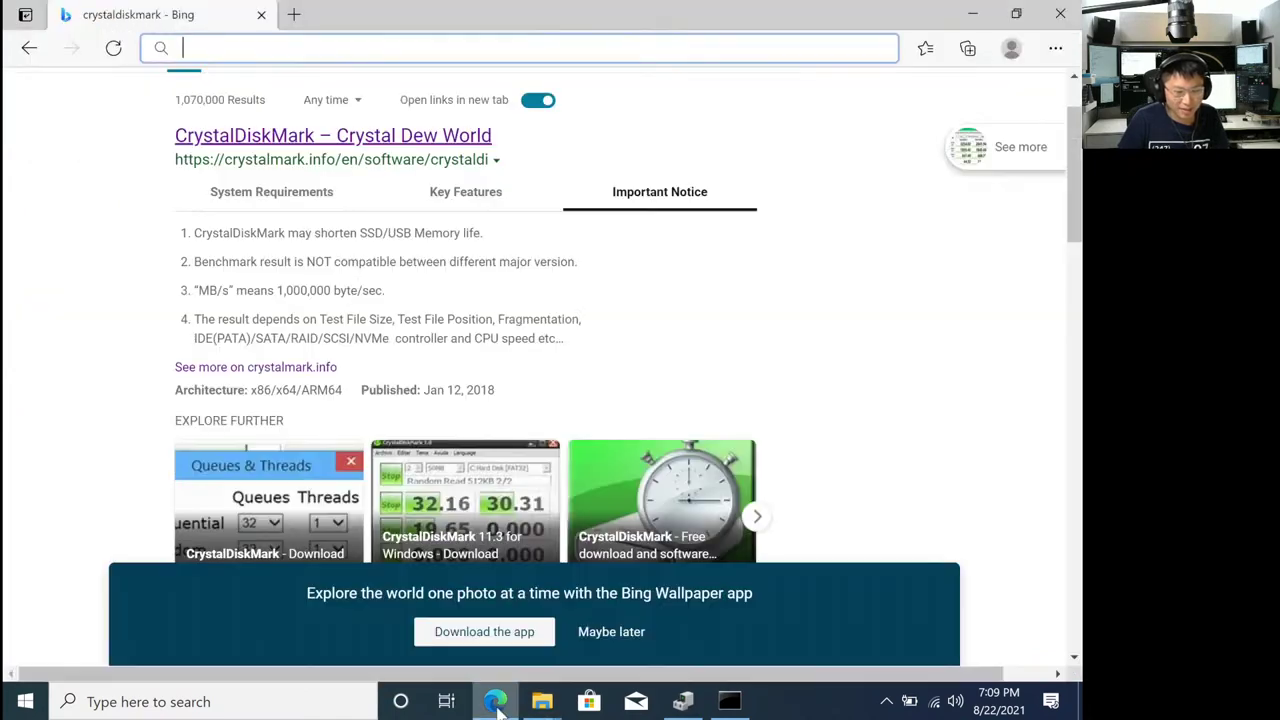
pyautogui.scroll(1, 300, 150)
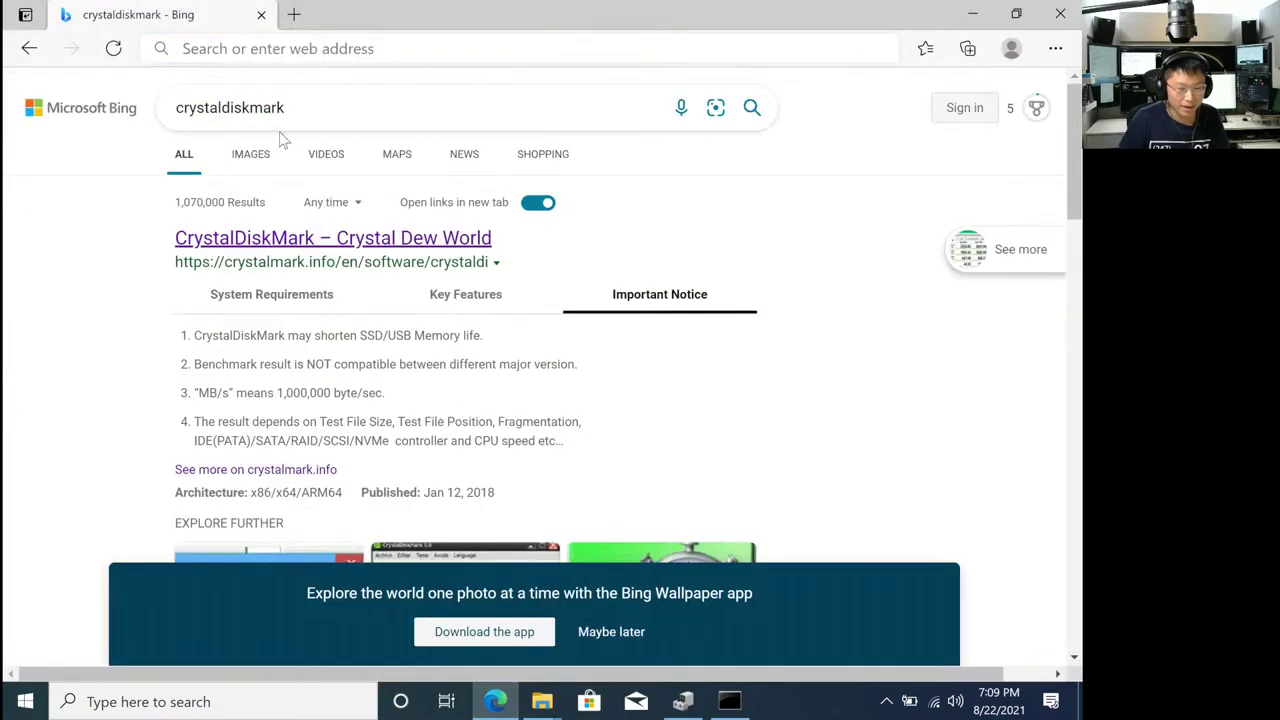
pyautogui.click(283, 240)
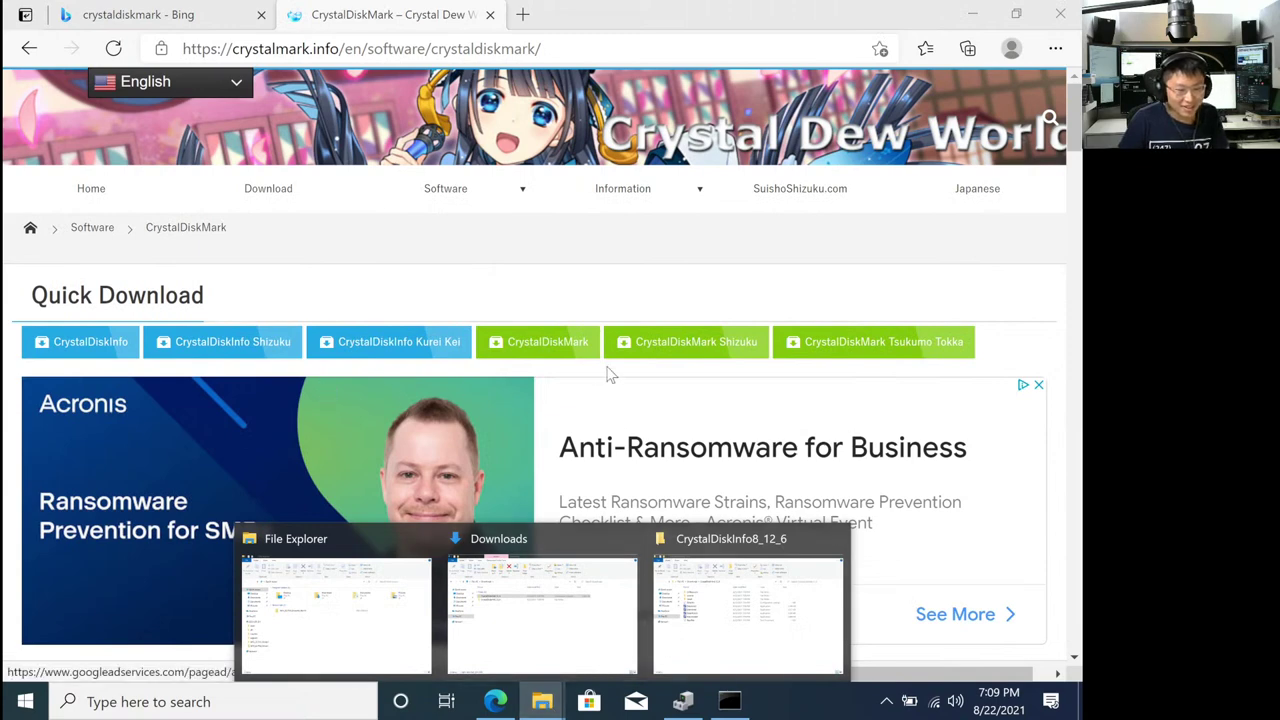
pyautogui.click(560, 348)
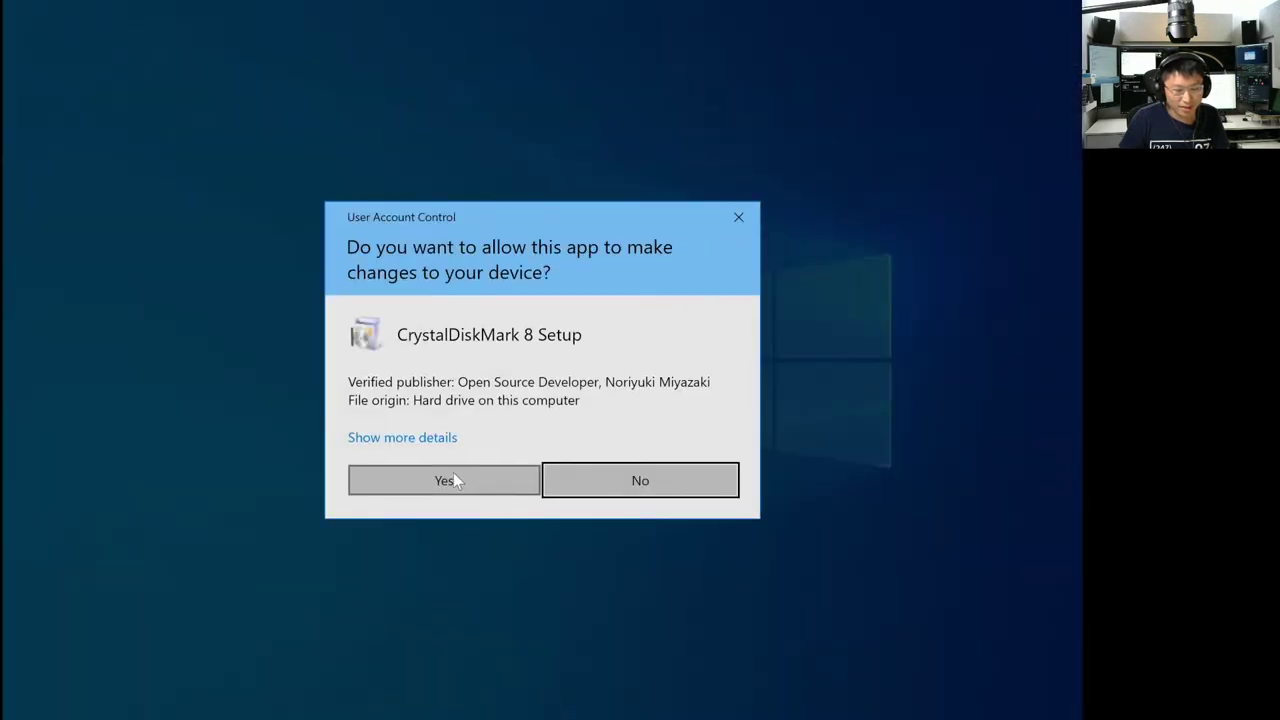
pyautogui.click(452, 478)
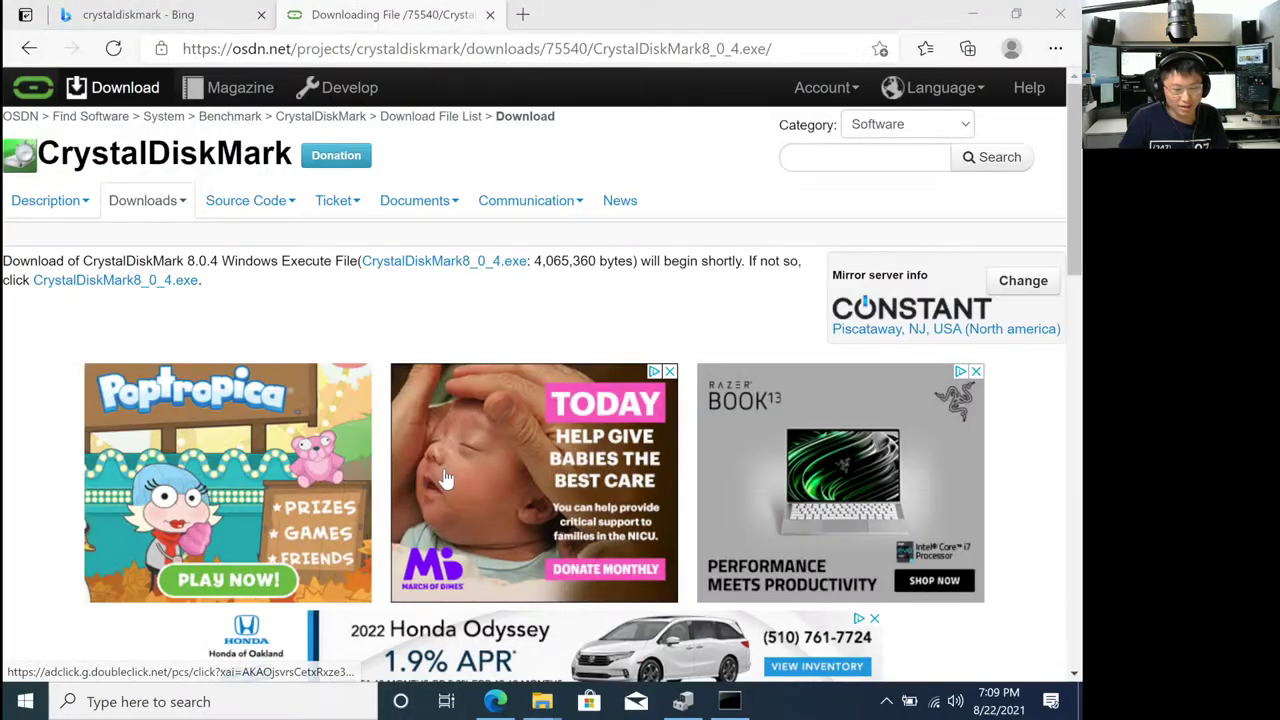
# Install CrystalDiskMark 8.0.4 with the license accepted, default locations and no desktop shortcut, and launch it on finishing.
pyautogui.click(404, 440)
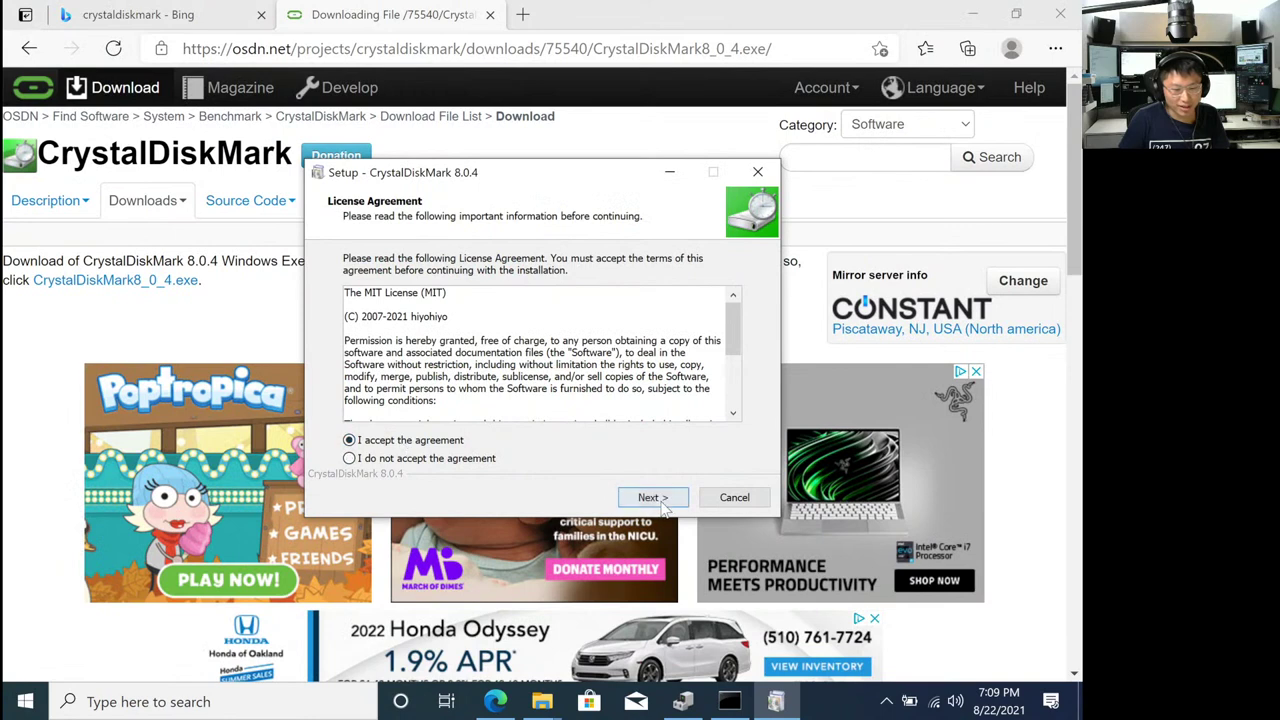
pyautogui.click(652, 497)
pyautogui.click(662, 503)
pyautogui.click(662, 503)
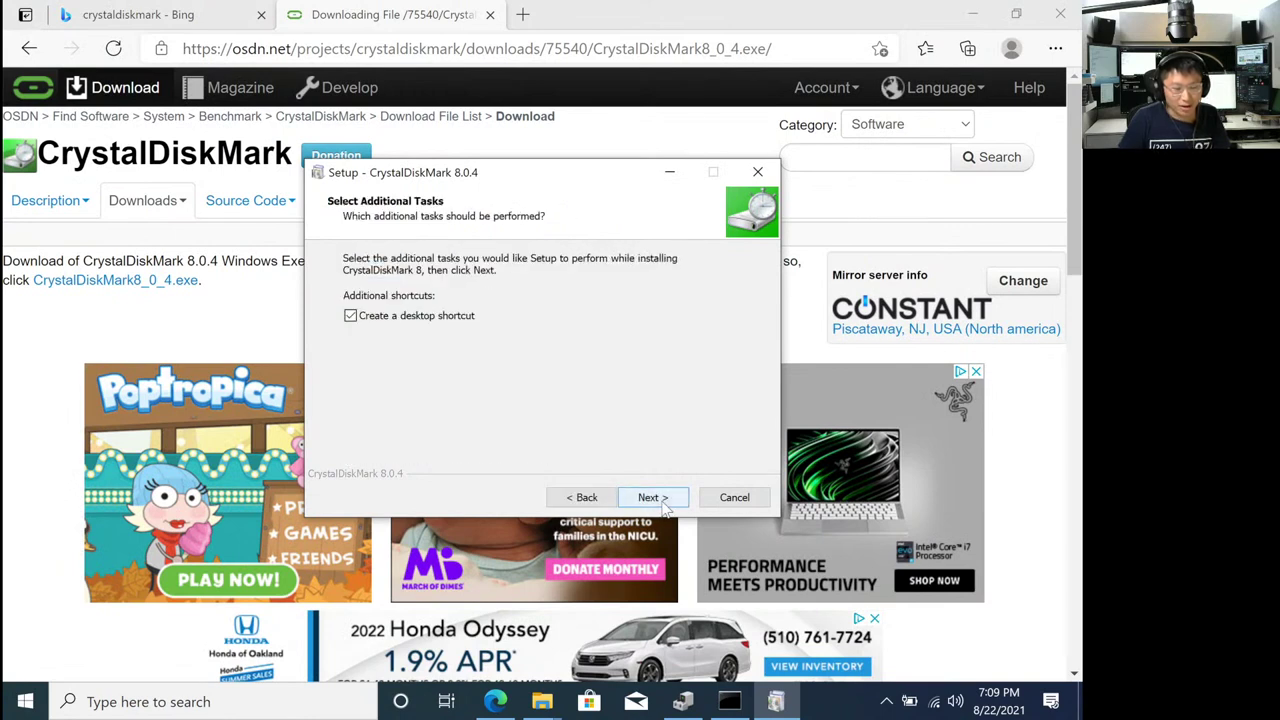
pyautogui.click(350, 315)
pyautogui.click(648, 499)
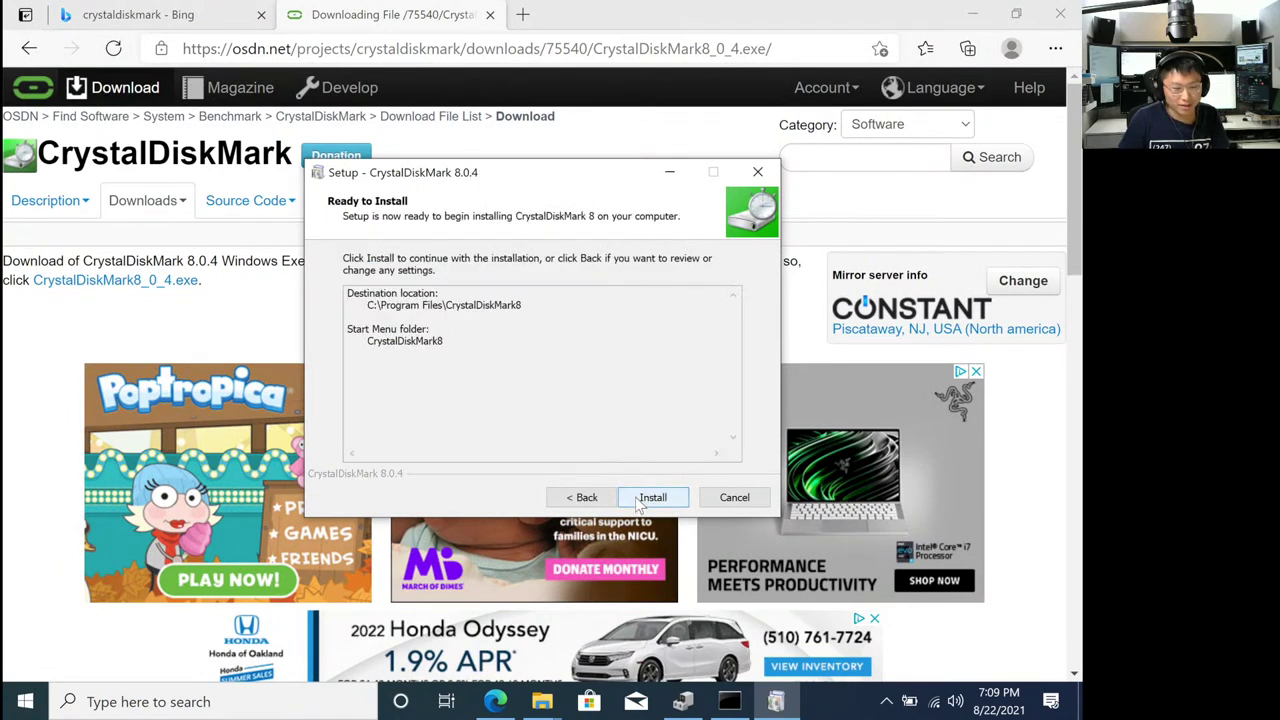
pyautogui.click(641, 503)
pyautogui.click(645, 500)
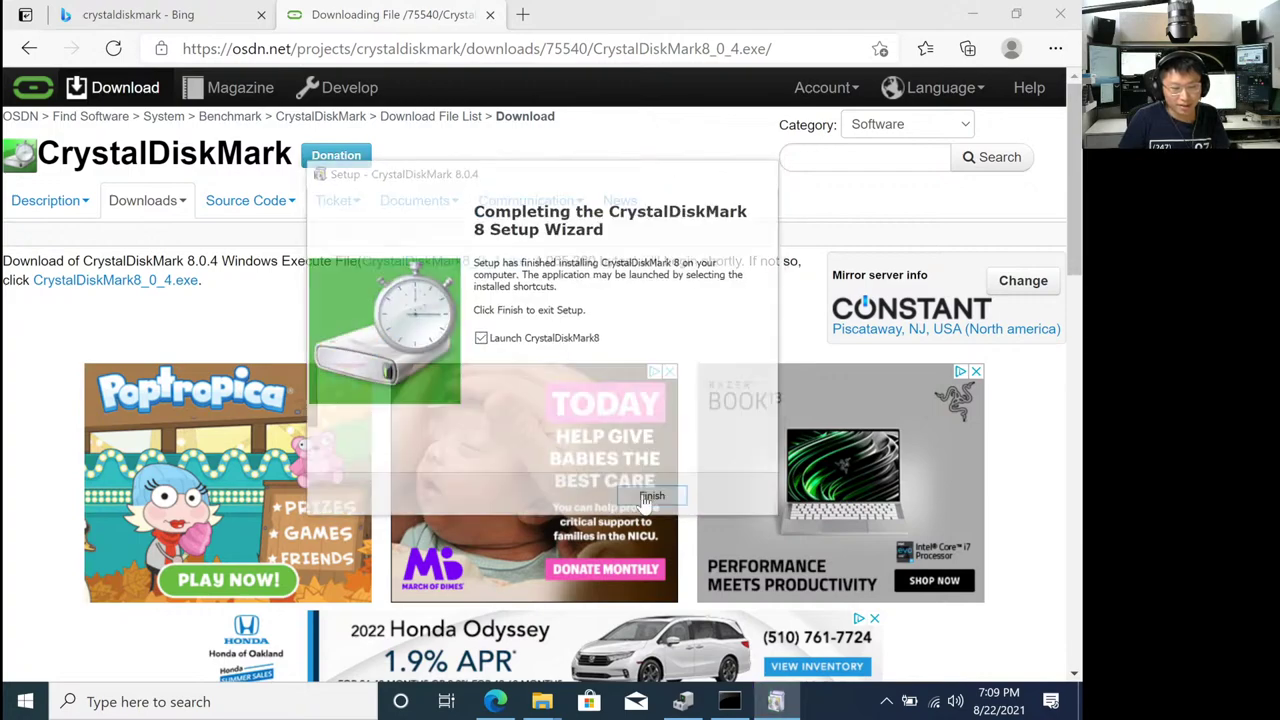
# Close the CrystalDiskMark download page and minimize the browser window.
pyautogui.click(489, 21)
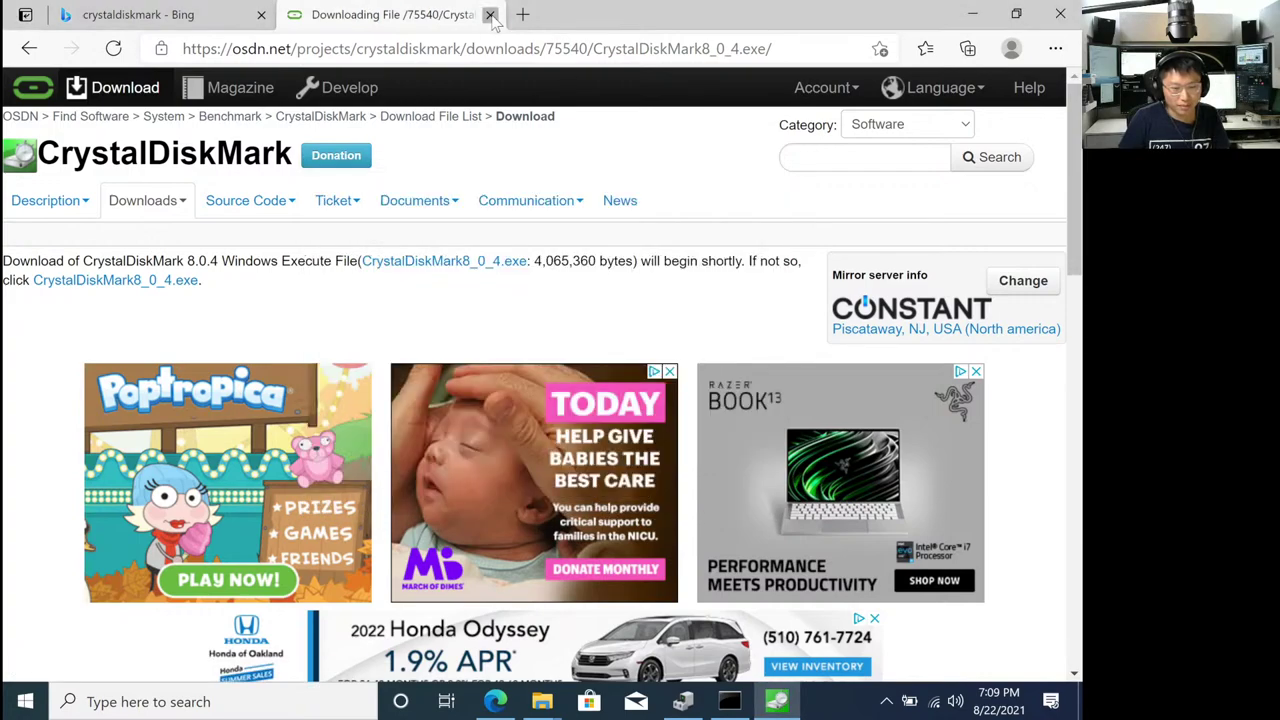
pyautogui.click(490, 15)
pyautogui.click(972, 14)
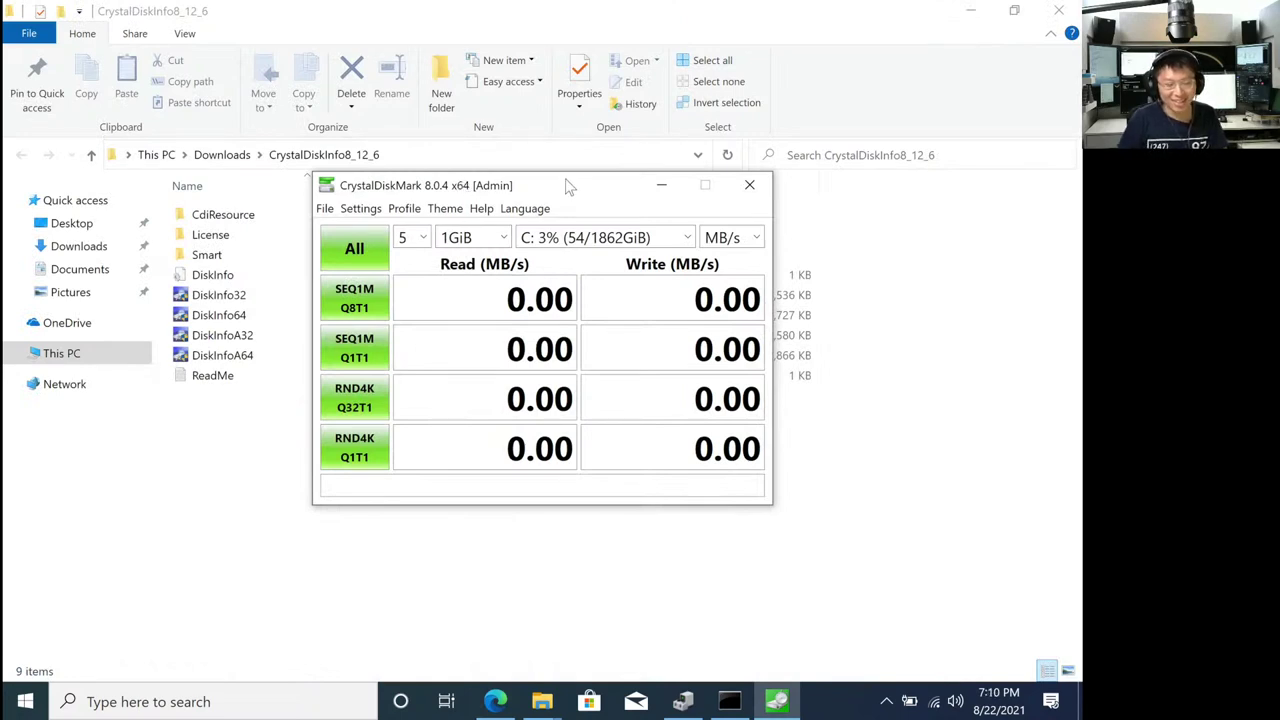
pyautogui.click(503, 240)
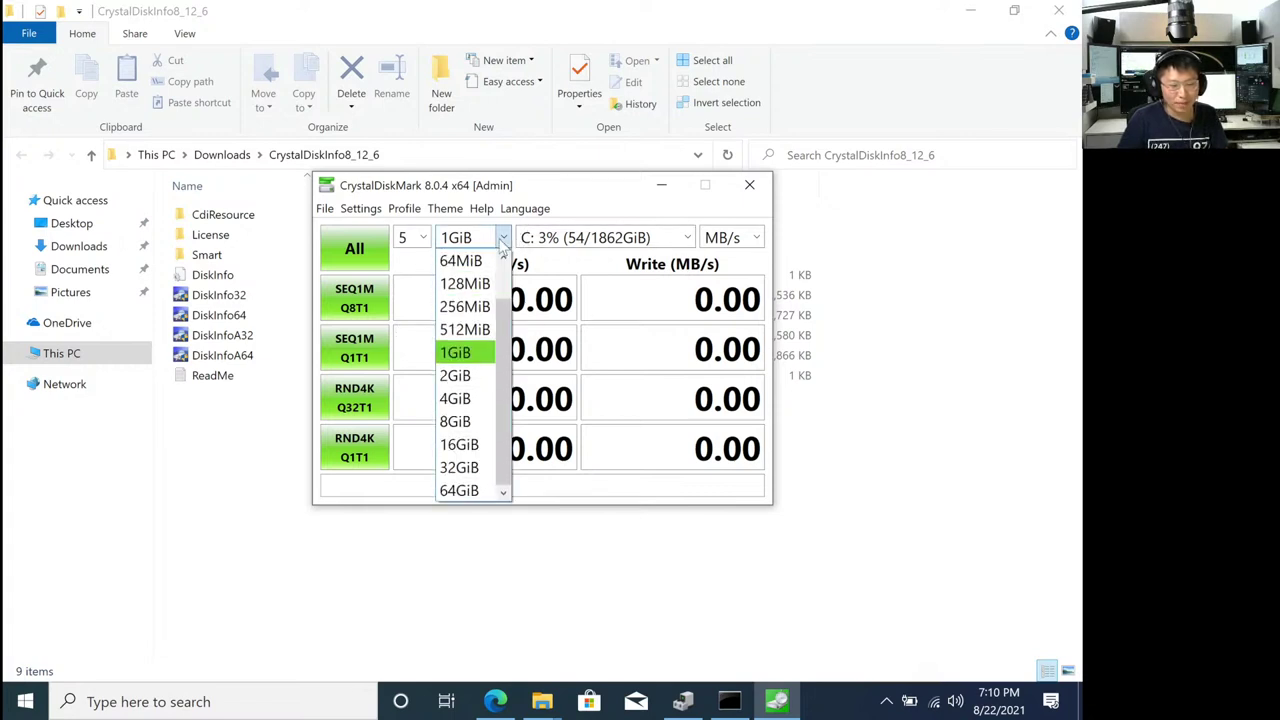
pyautogui.click(634, 365)
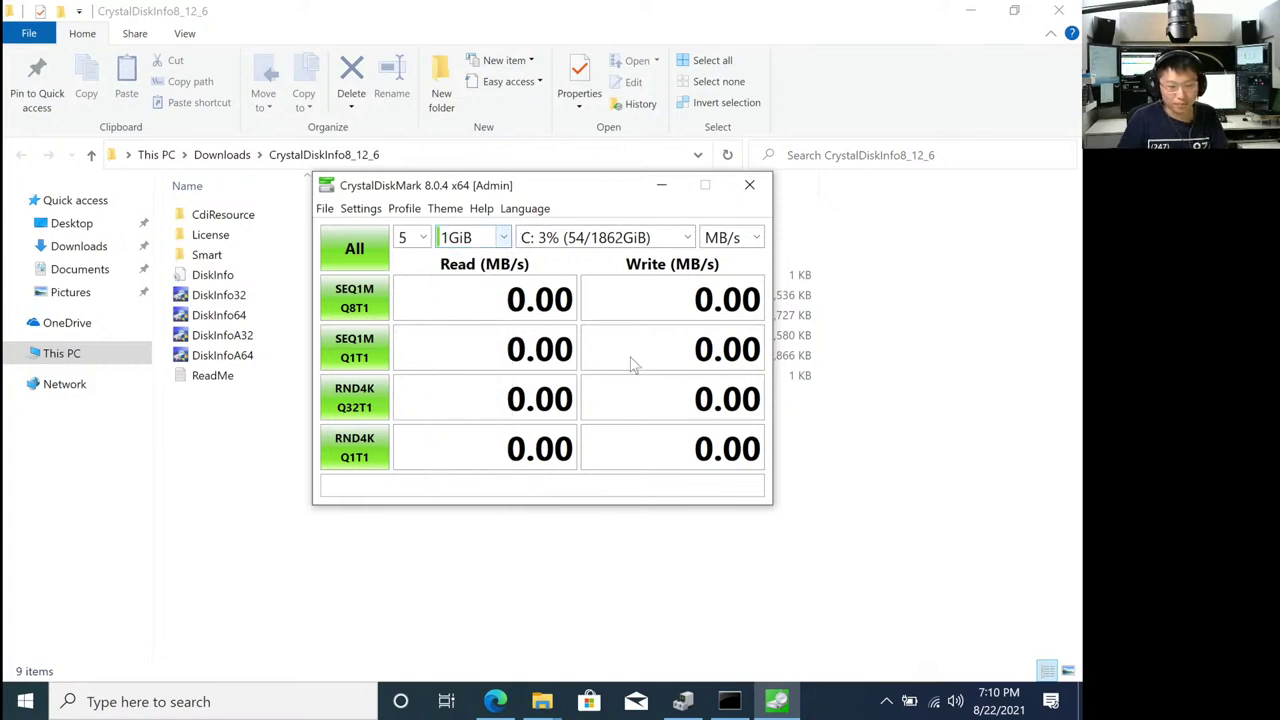
pyautogui.click(688, 238)
pyautogui.click(688, 240)
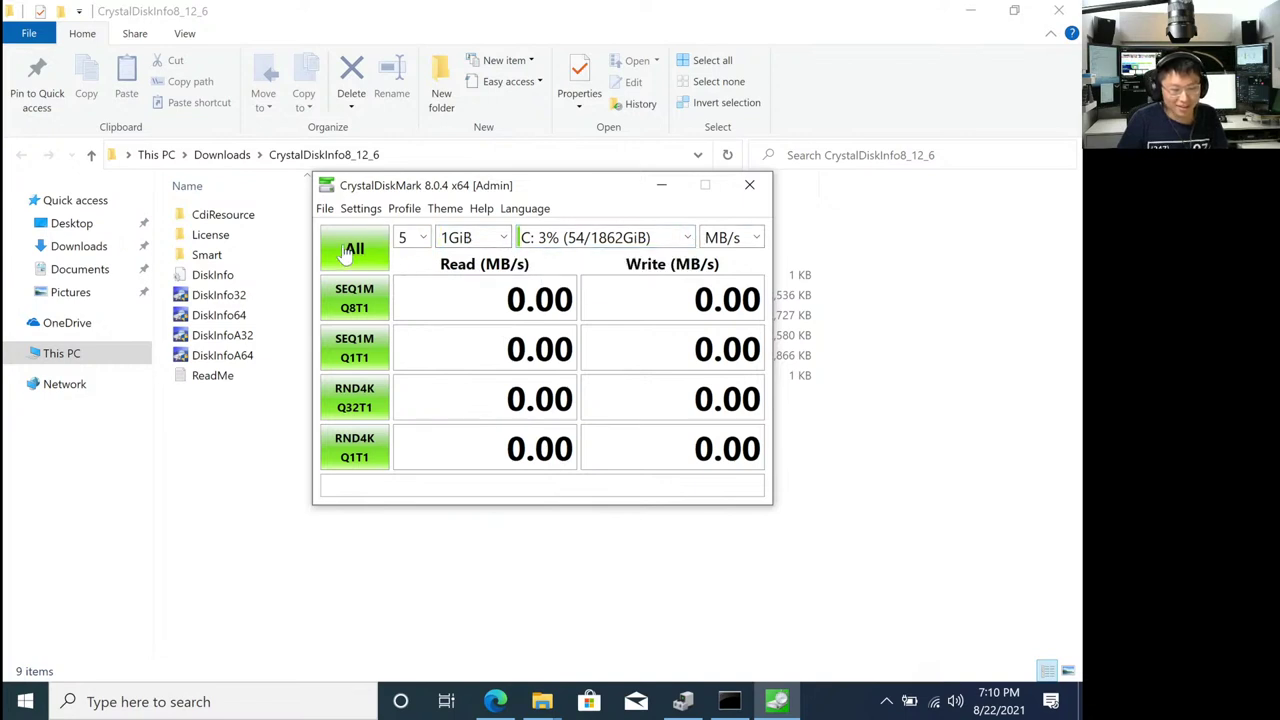
# Set the CrystalDiskMark test profile to Real World Performance.
pyautogui.click(410, 209)
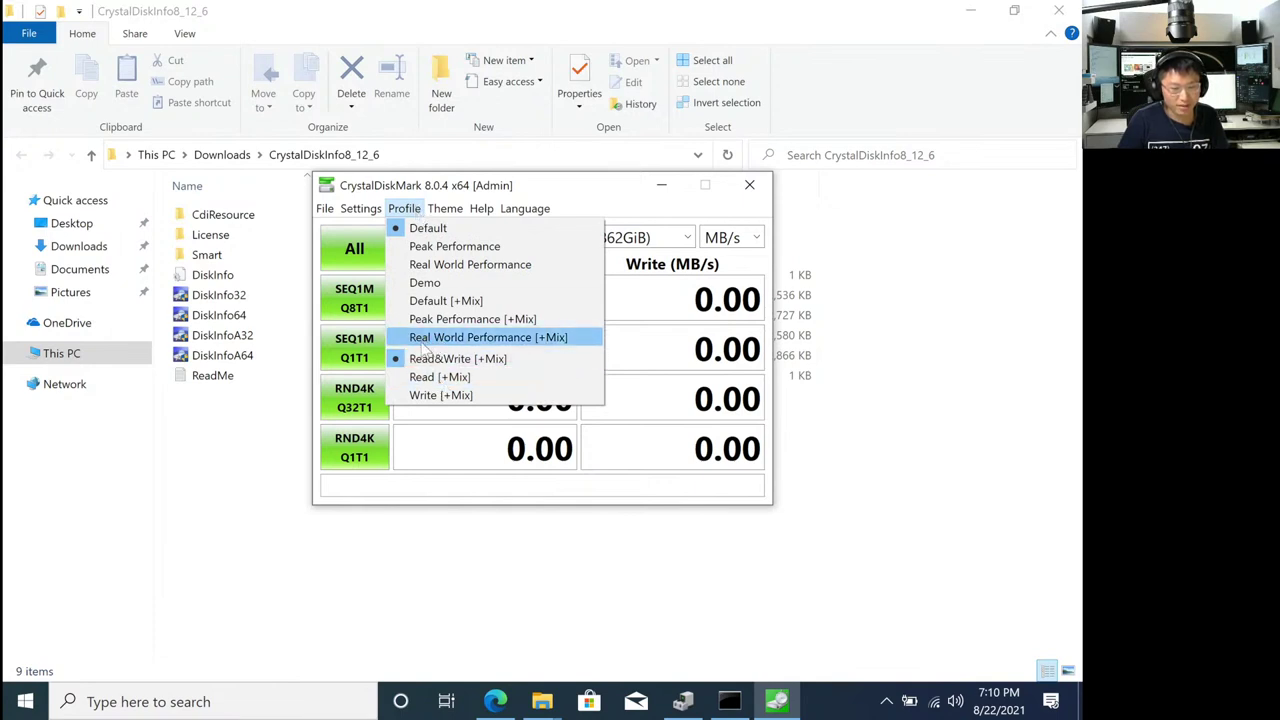
pyautogui.click(404, 208)
pyautogui.click(424, 284)
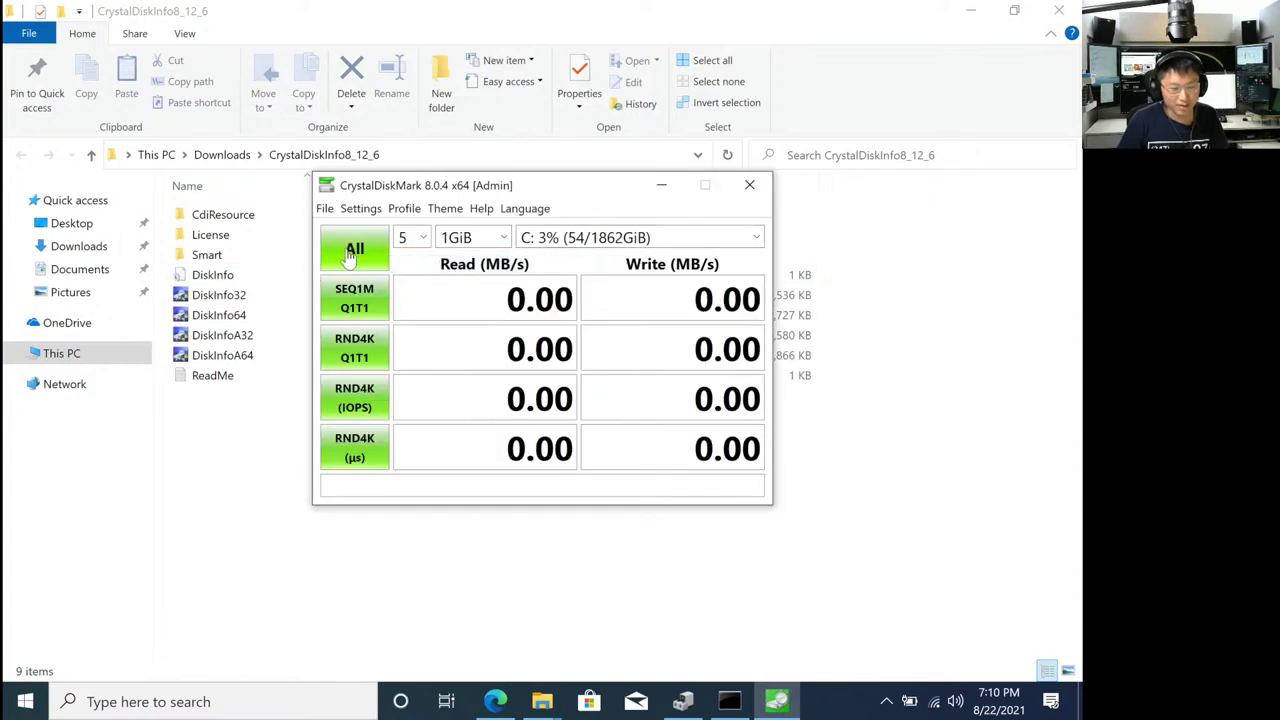
# Set the CrystalDiskMark test count to 3 and start all benchmark tests on drive C:.
pyautogui.click(414, 238)
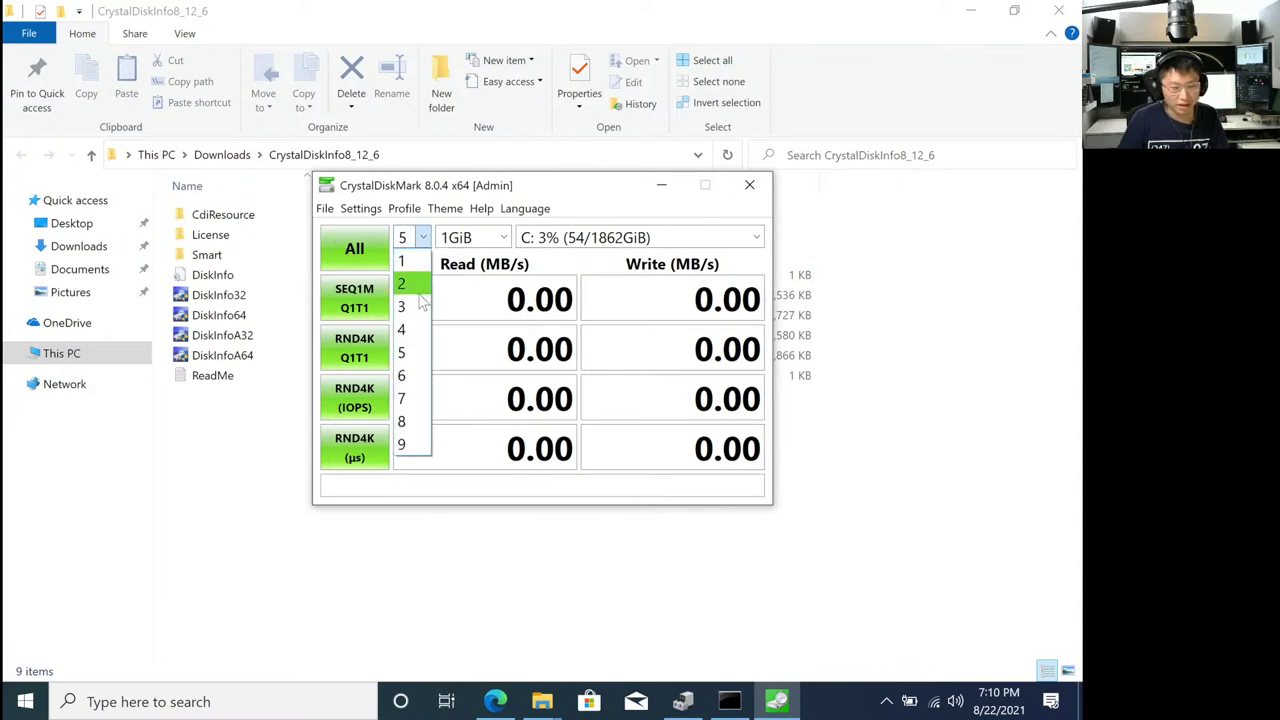
pyautogui.click(416, 308)
pyautogui.click(355, 252)
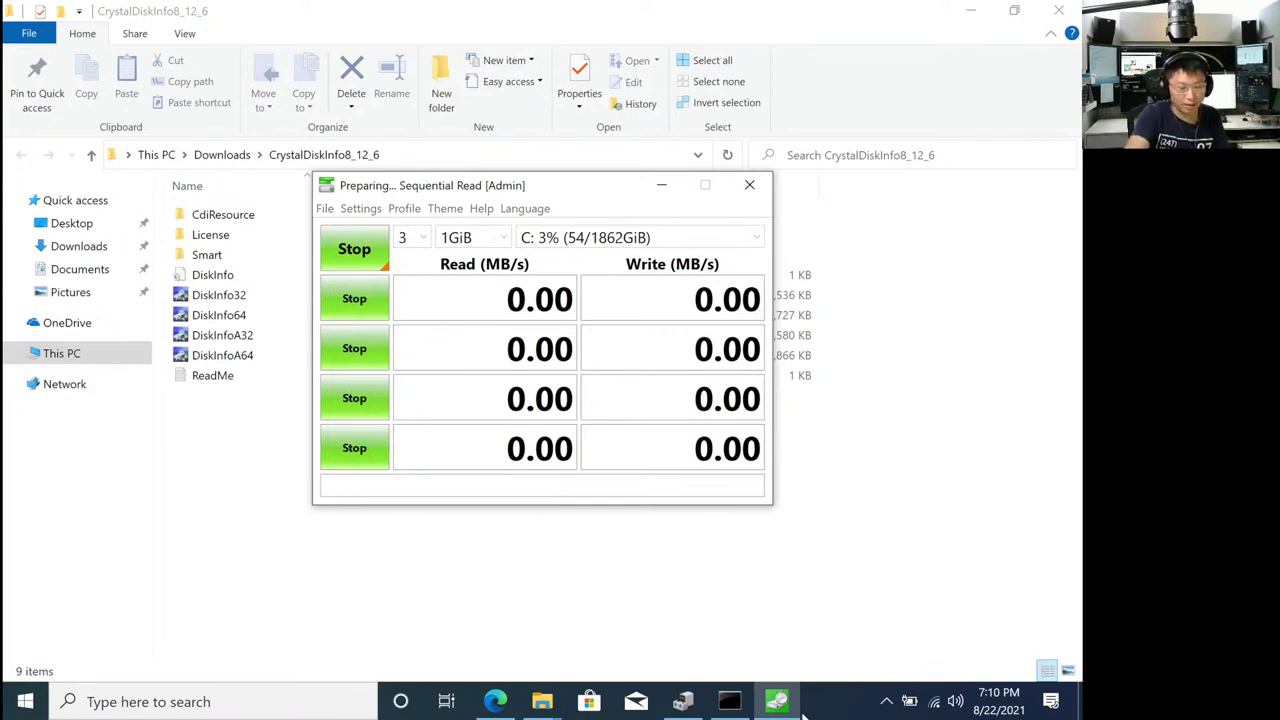
# Check the activity of Disk 0 (C:) in Task Manager's performance view while the benchmark runs, and return to CrystalDiskMark.
pyautogui.hotkey('ctrl', 'shift', 'Escape')
pyautogui.click(110, 398)
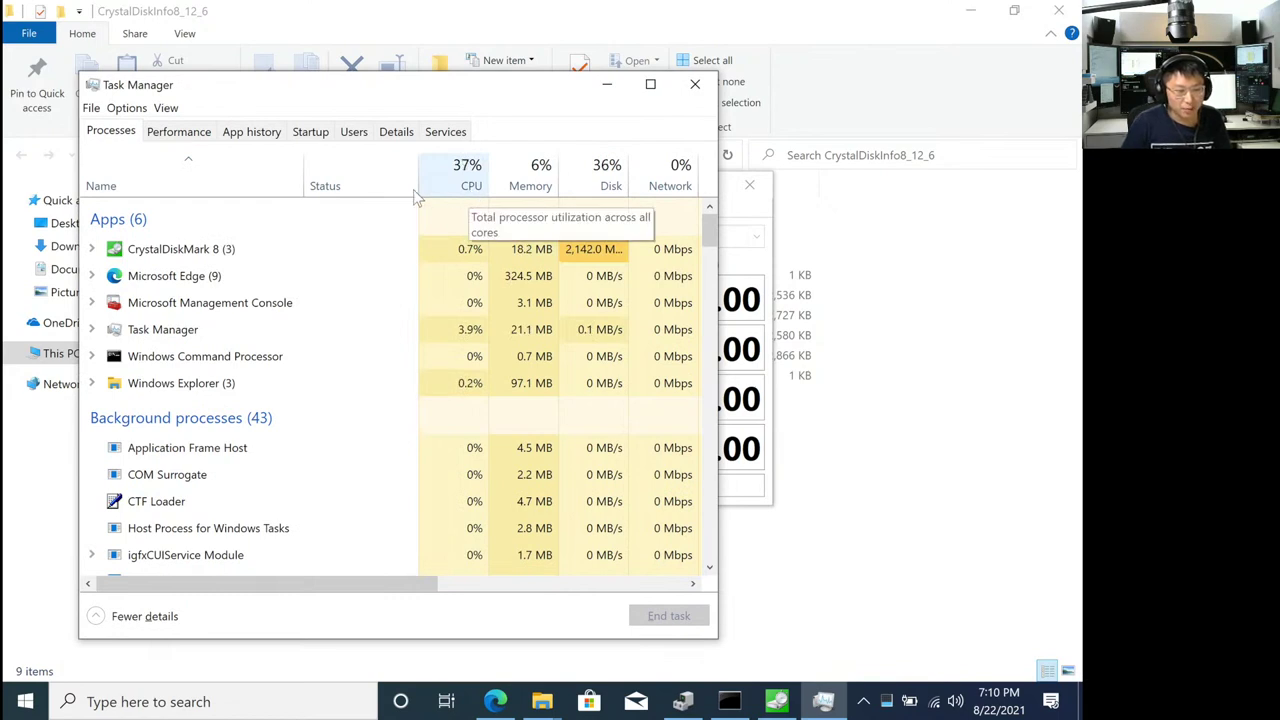
pyautogui.click(178, 131)
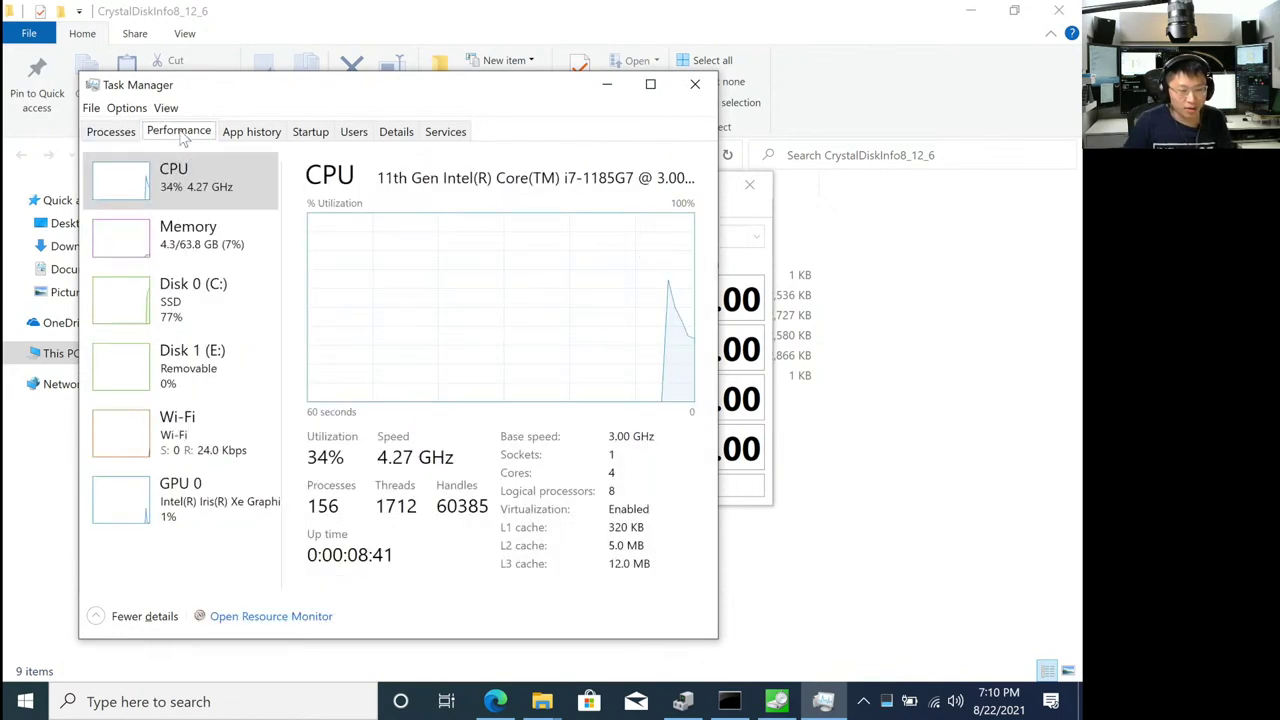
pyautogui.click(145, 325)
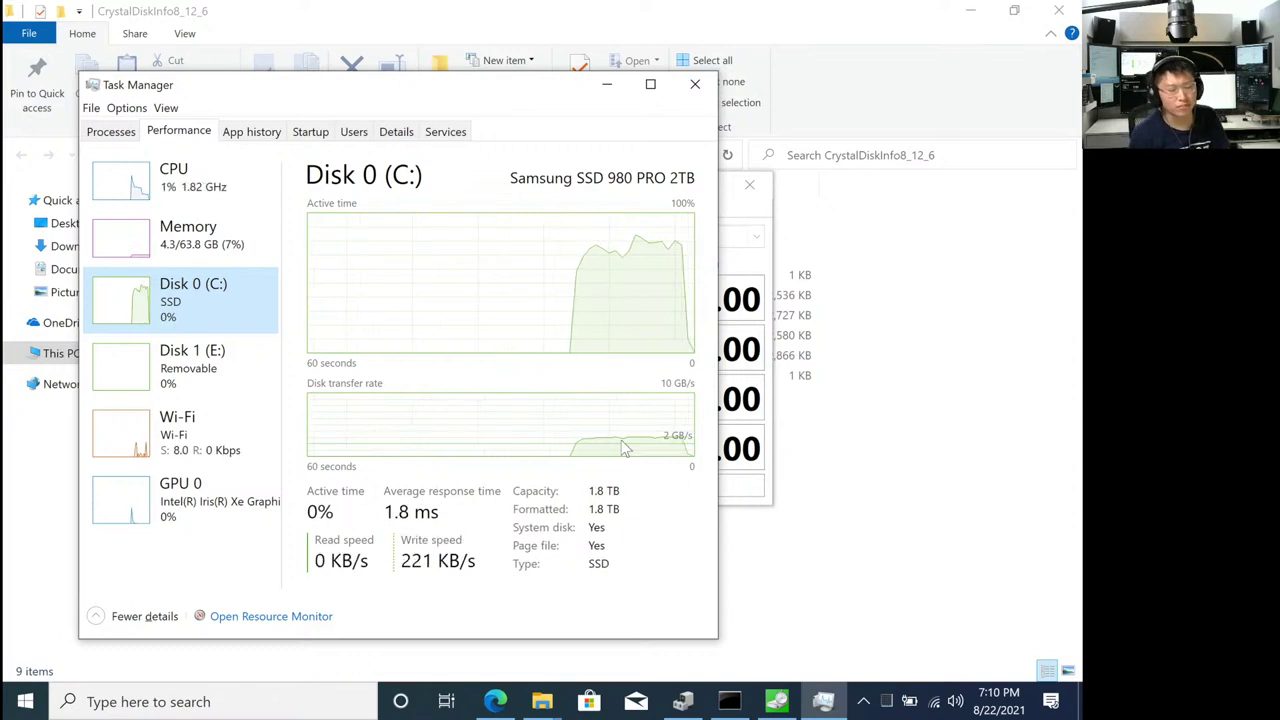
pyautogui.click(771, 398)
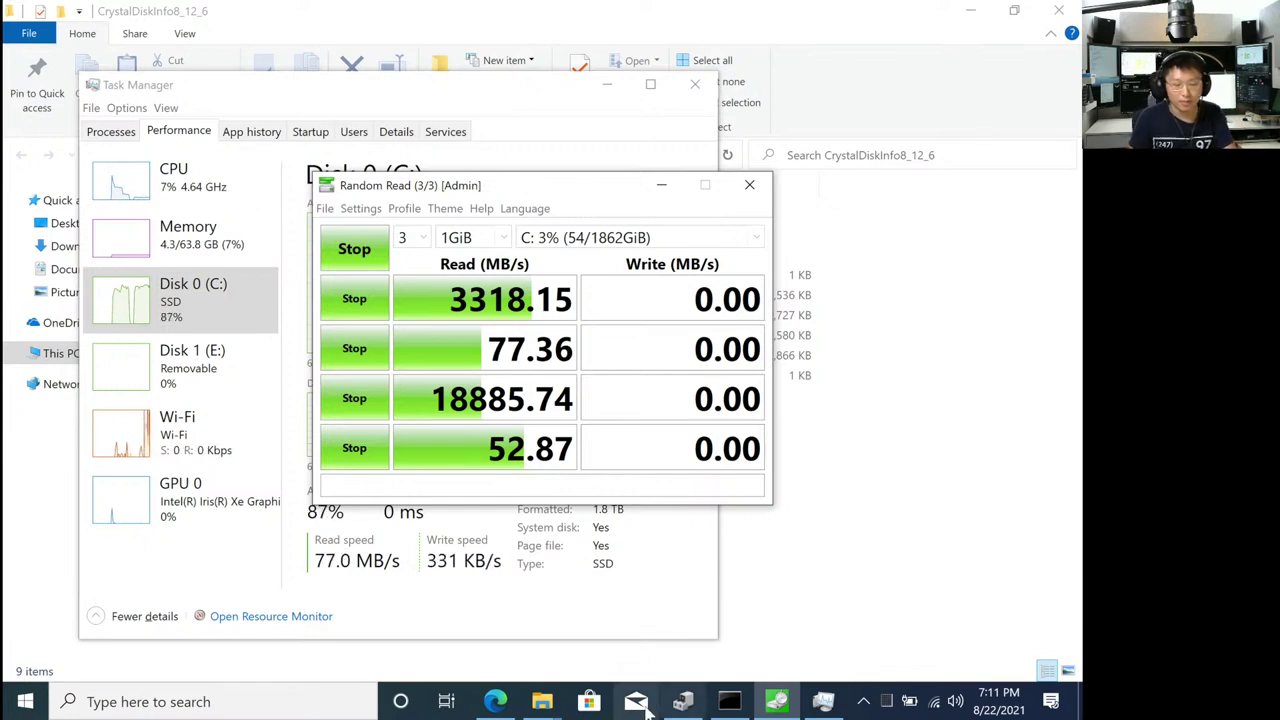
# Open Windows Update in the Update & Security settings and check for updates.
pyautogui.click(684, 706)
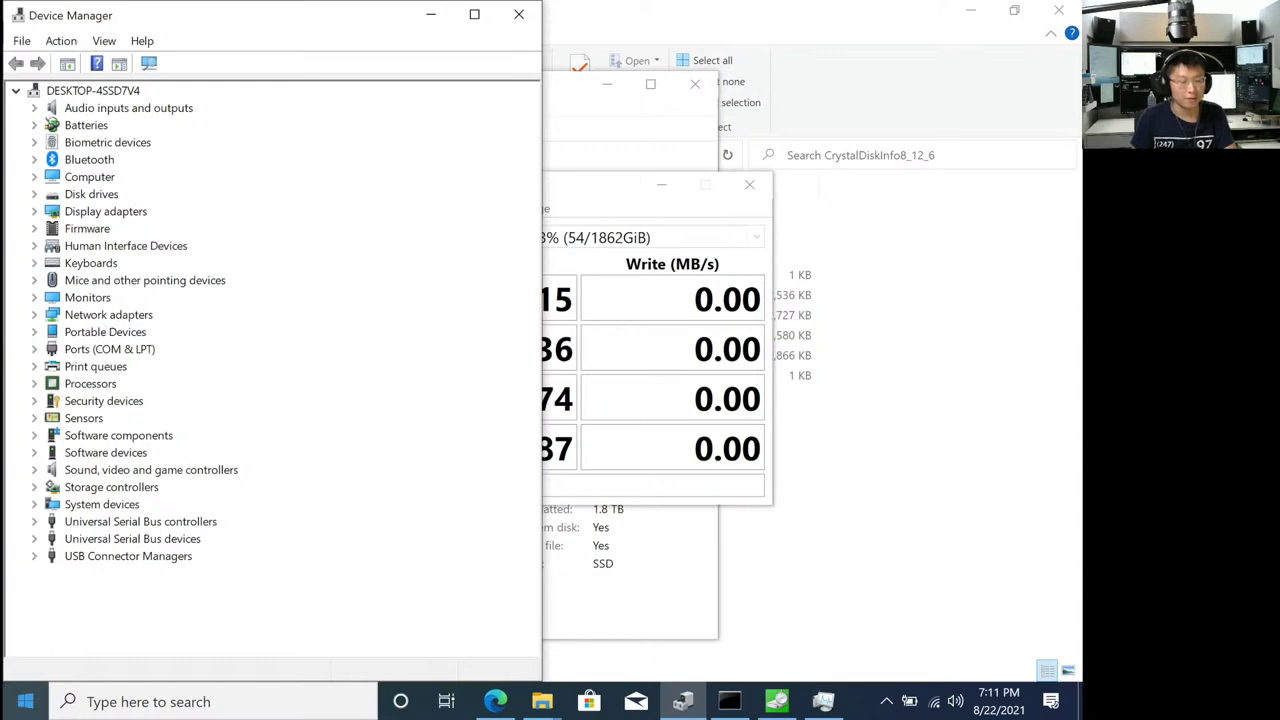
pyautogui.click(25, 701)
pyautogui.click(26, 612)
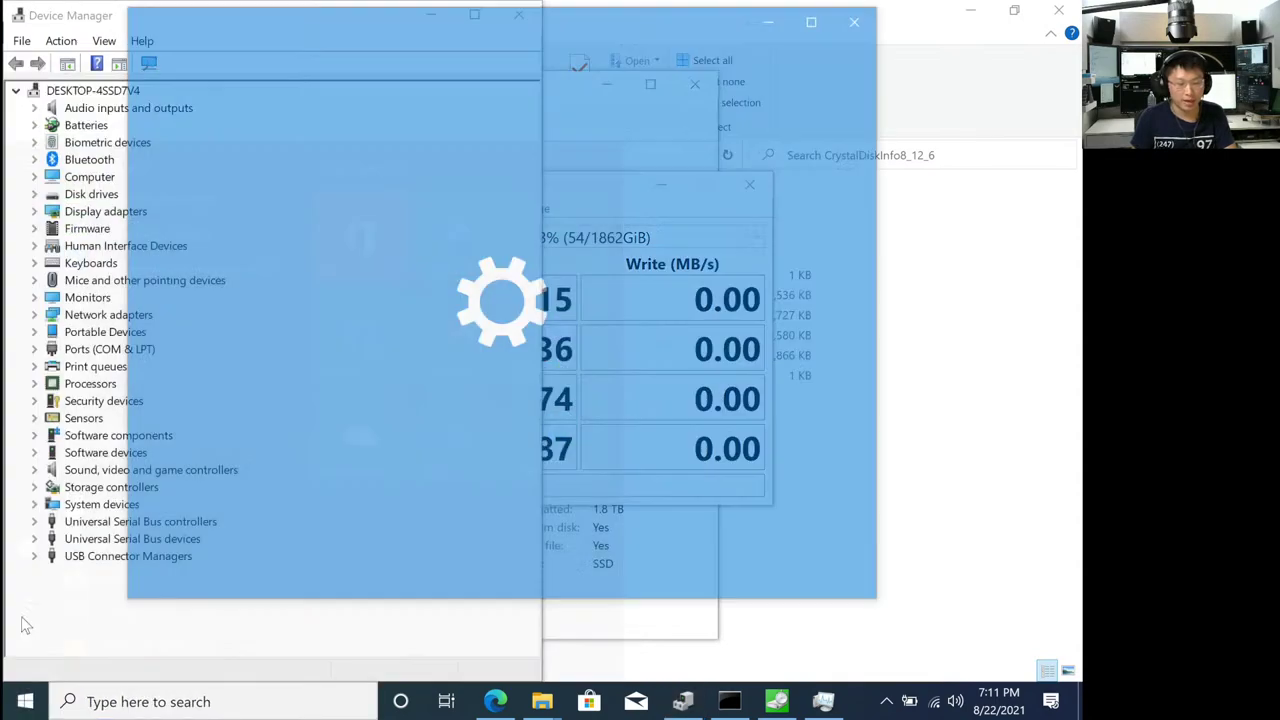
pyautogui.scroll(-5, 406, 486)
pyautogui.click(345, 497)
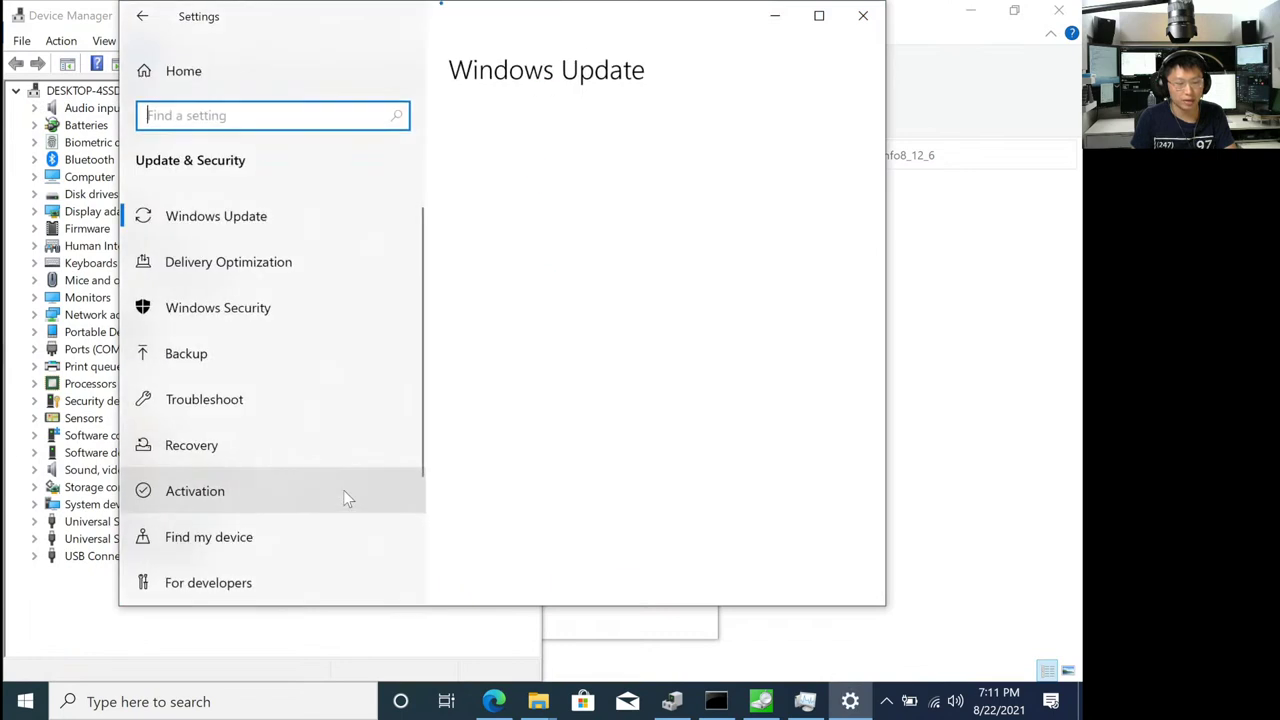
pyautogui.click(570, 182)
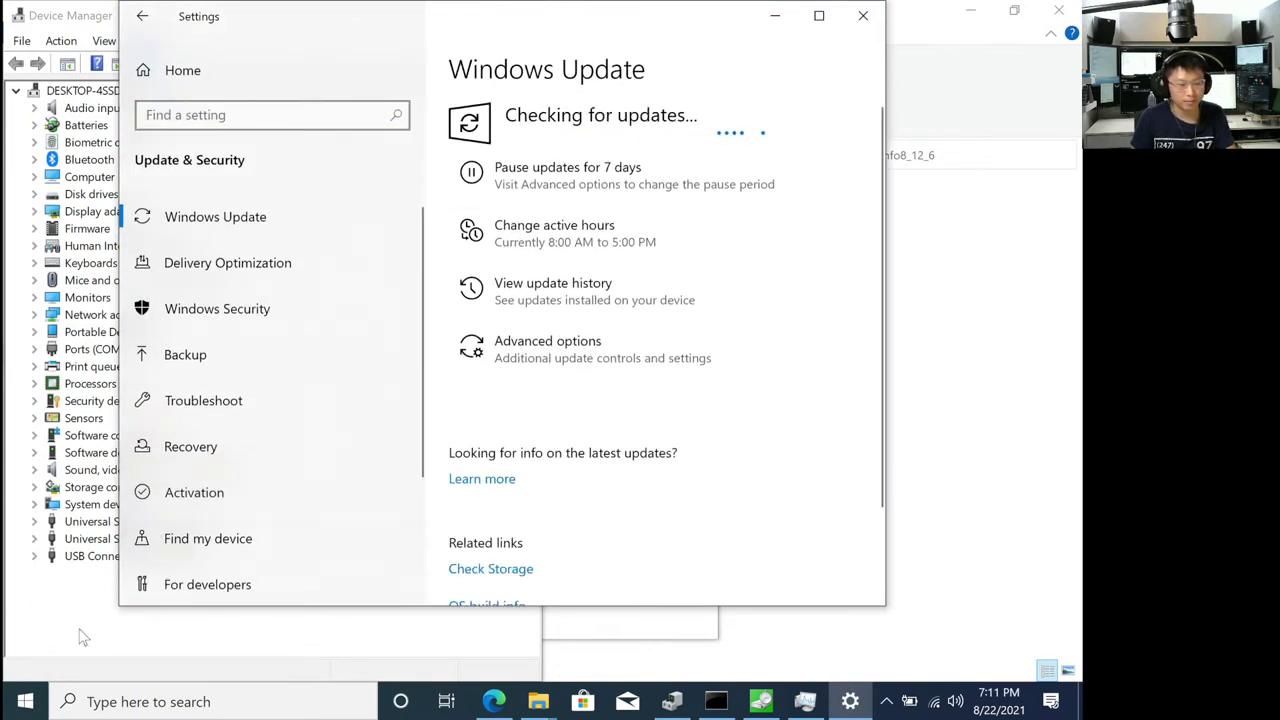
# Review the available Windows updates and the optional driver updates, and return to the Windows Update page.
pyautogui.moveTo(812, 695)
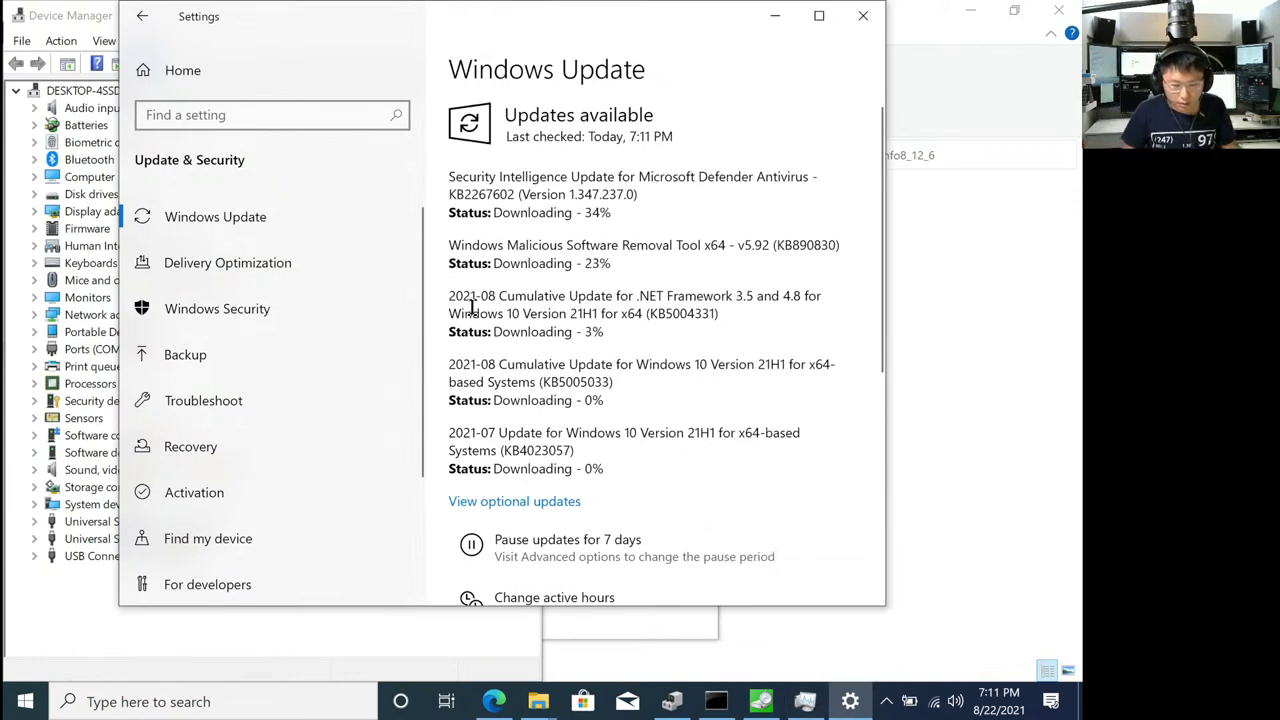
pyautogui.scroll(-5, 507, 515)
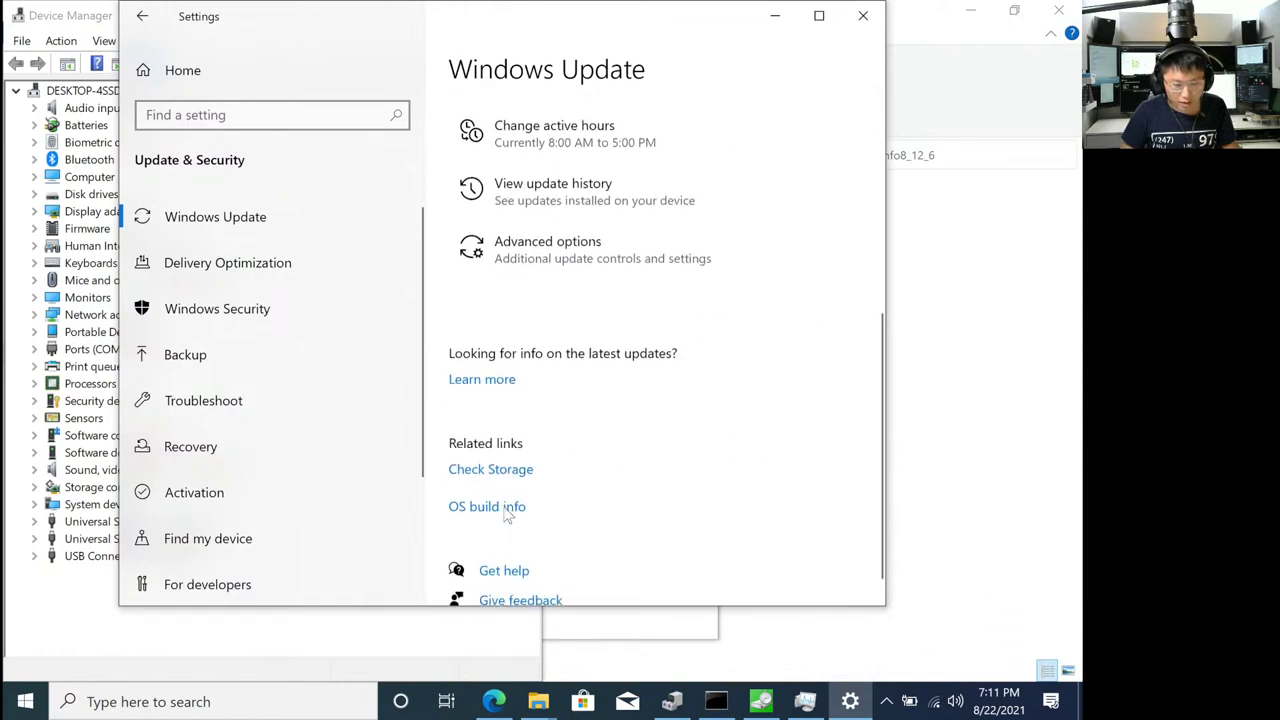
pyautogui.scroll(5, 507, 515)
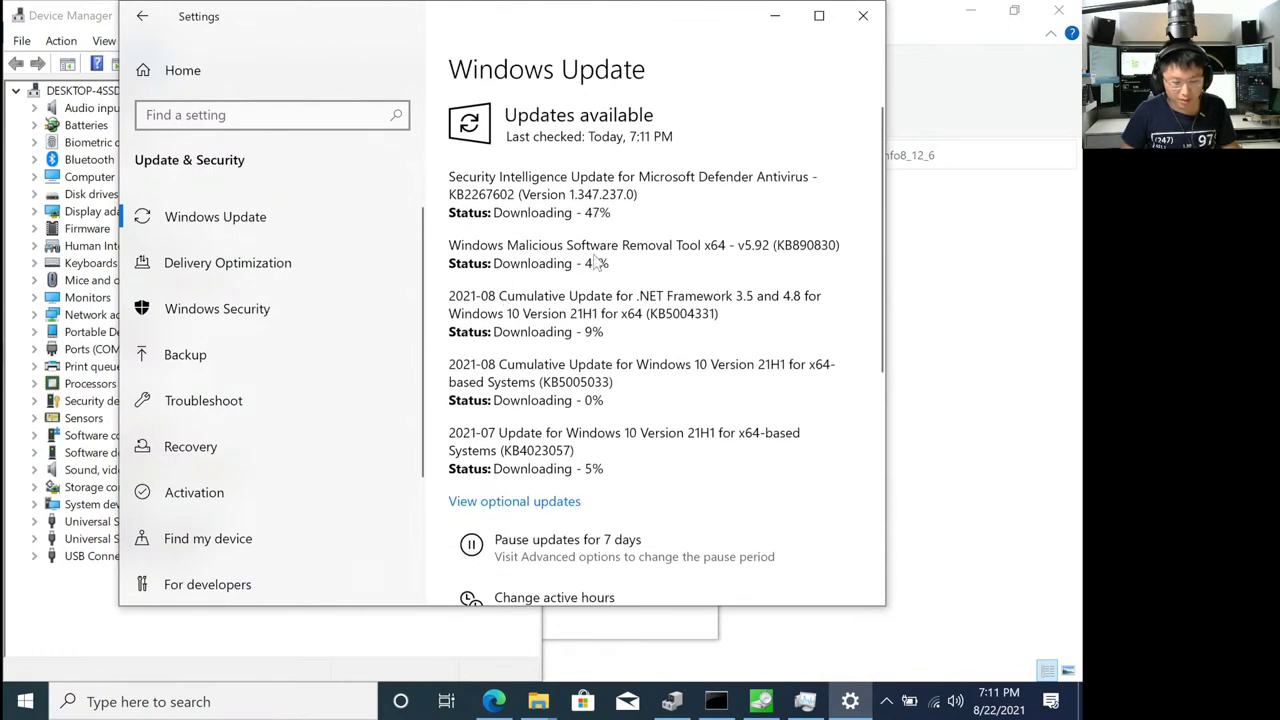
pyautogui.click(534, 501)
pyautogui.click(158, 180)
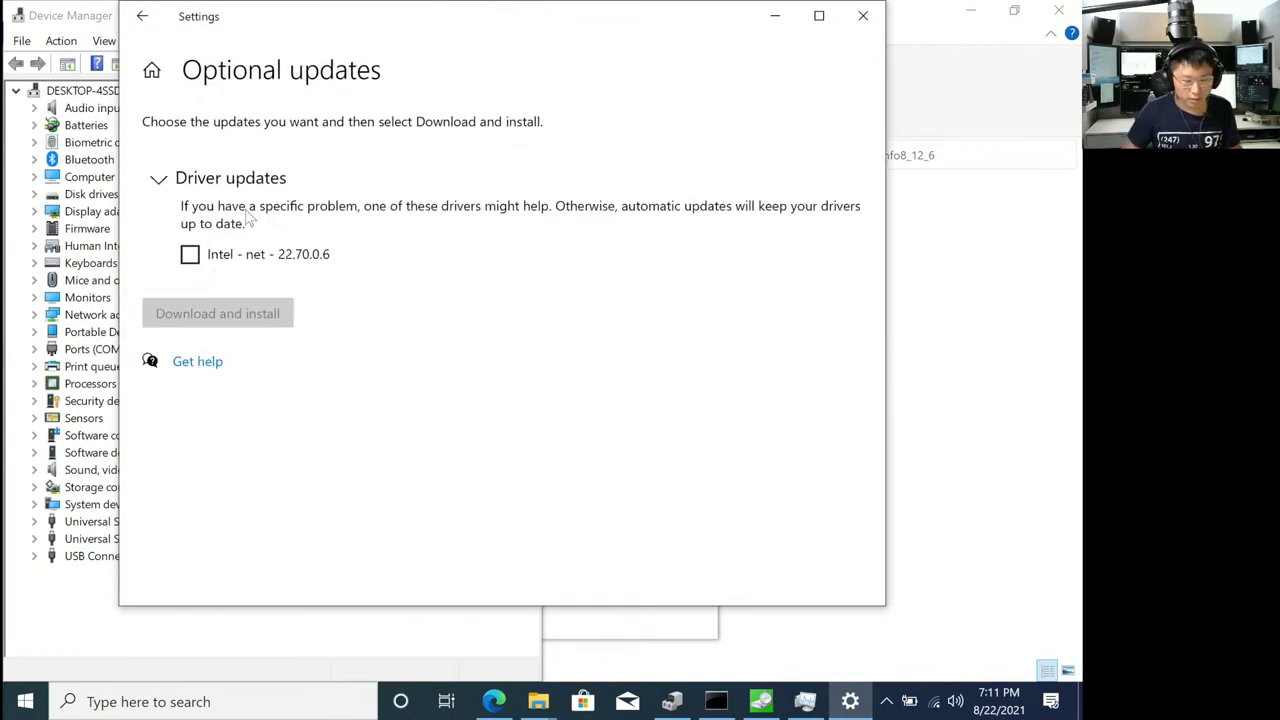
pyautogui.click(142, 16)
# Examine the Samsung SSD 980 PRO 2TB's policies, volumes, driver, details and events in Device Manager, and close its properties without changes.
pyautogui.click(71, 600)
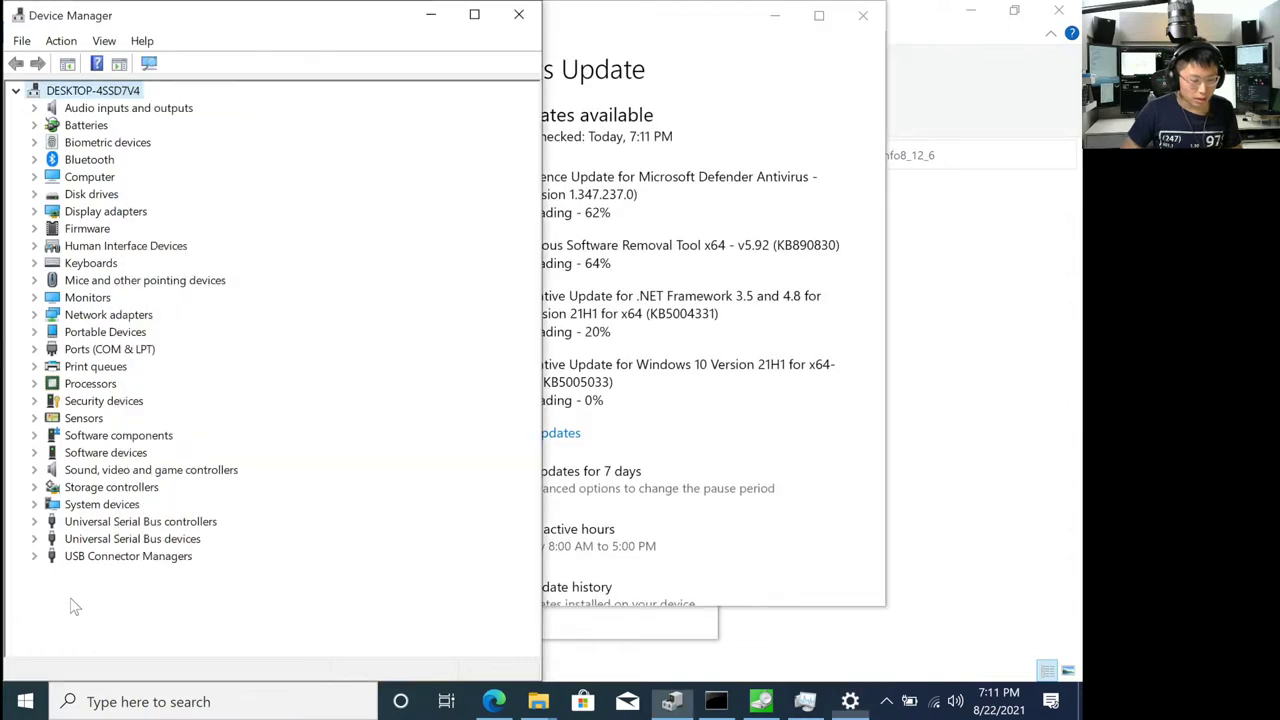
pyautogui.doubleClick(95, 195)
pyautogui.rightClick(118, 215)
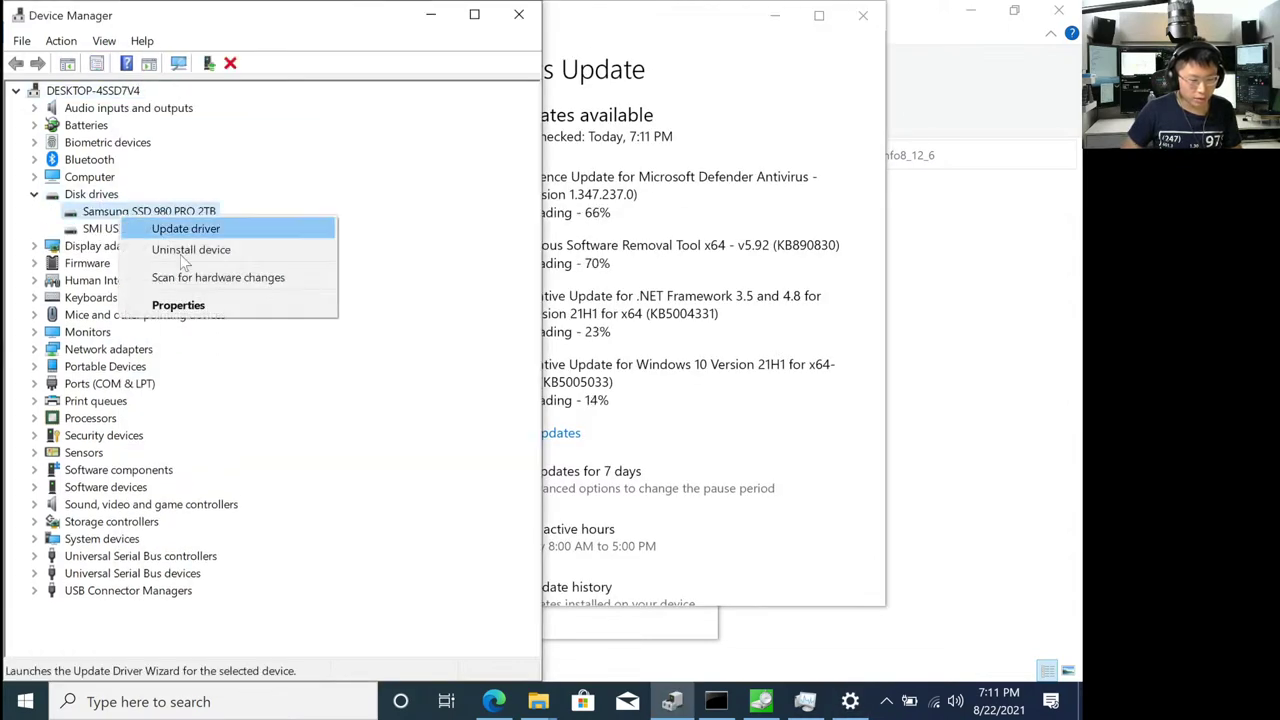
pyautogui.click(180, 303)
pyautogui.click(172, 174)
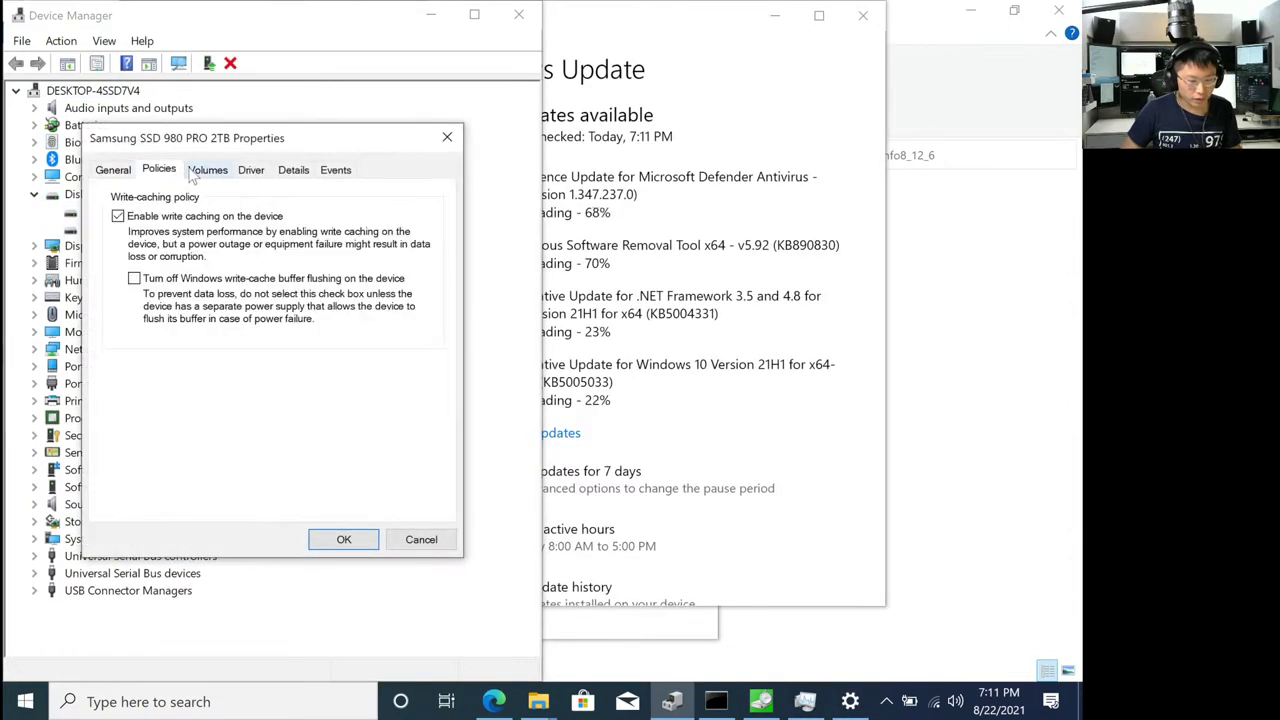
pyautogui.click(196, 172)
pyautogui.click(252, 171)
pyautogui.click(295, 171)
pyautogui.click(336, 170)
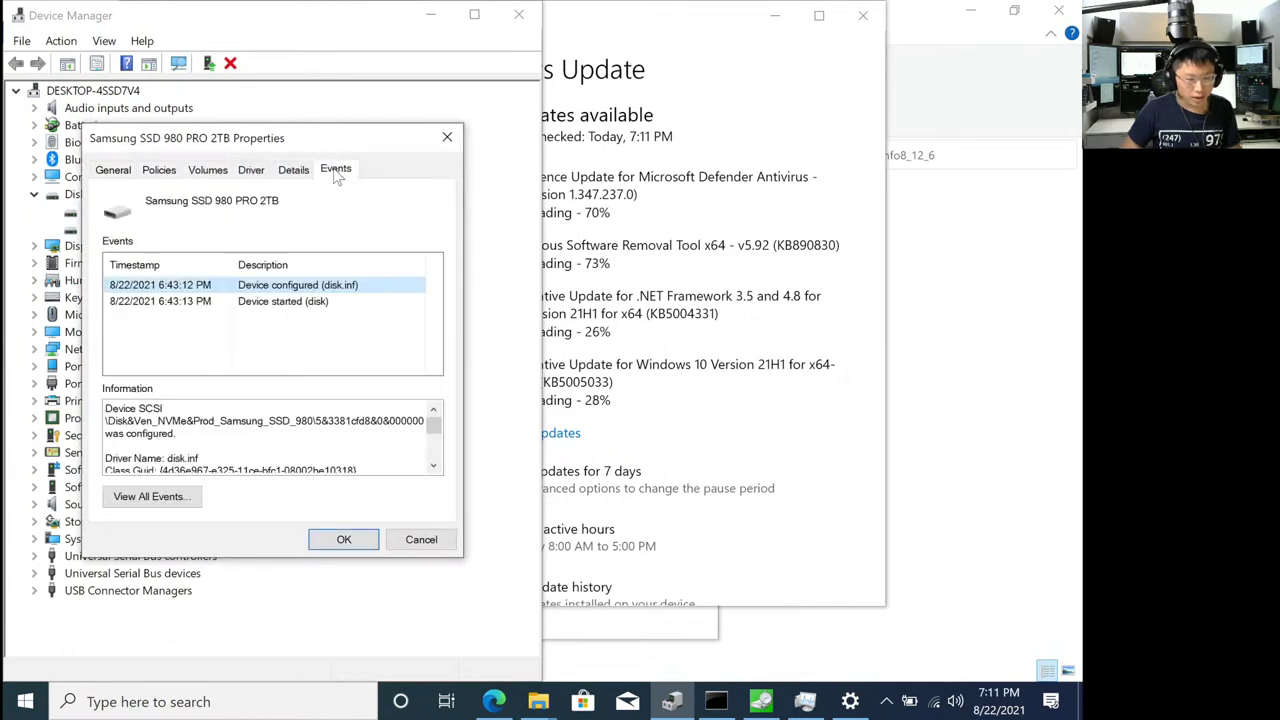
pyautogui.click(415, 540)
# Switch to File Explorer and open the ESD-USB (D:) drive.
pyautogui.moveTo(537, 700)
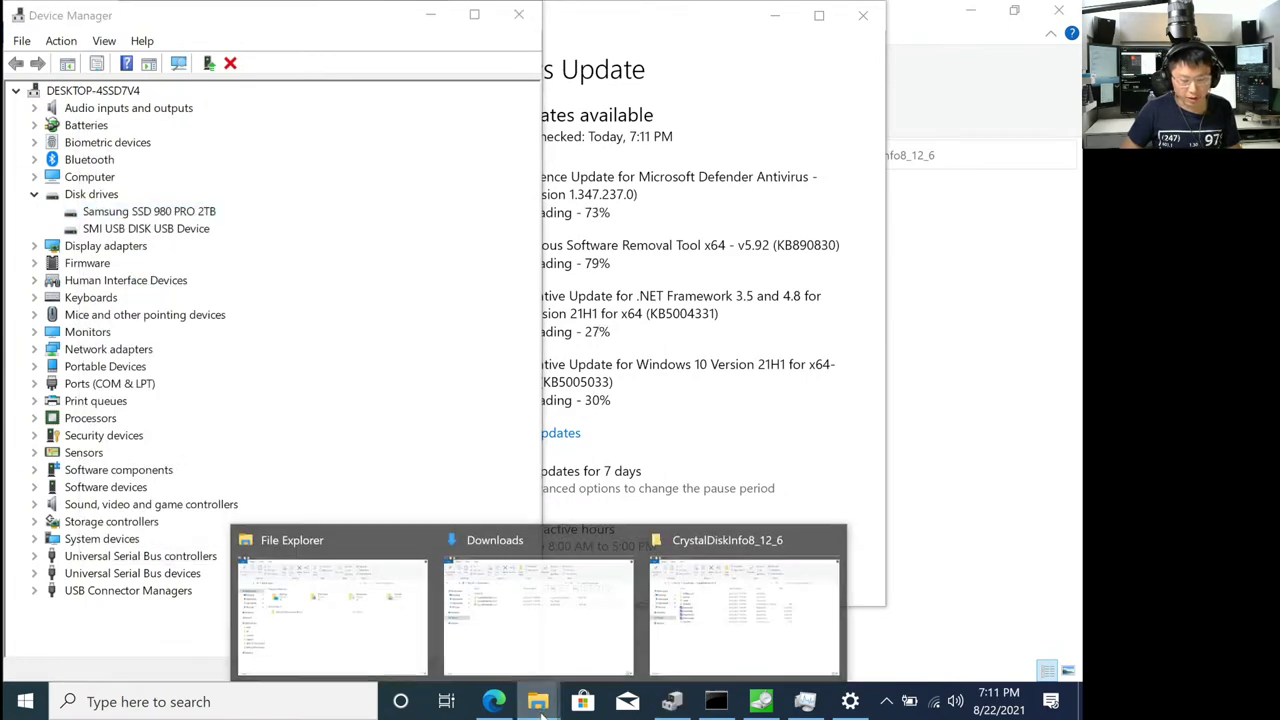
pyautogui.moveTo(363, 623)
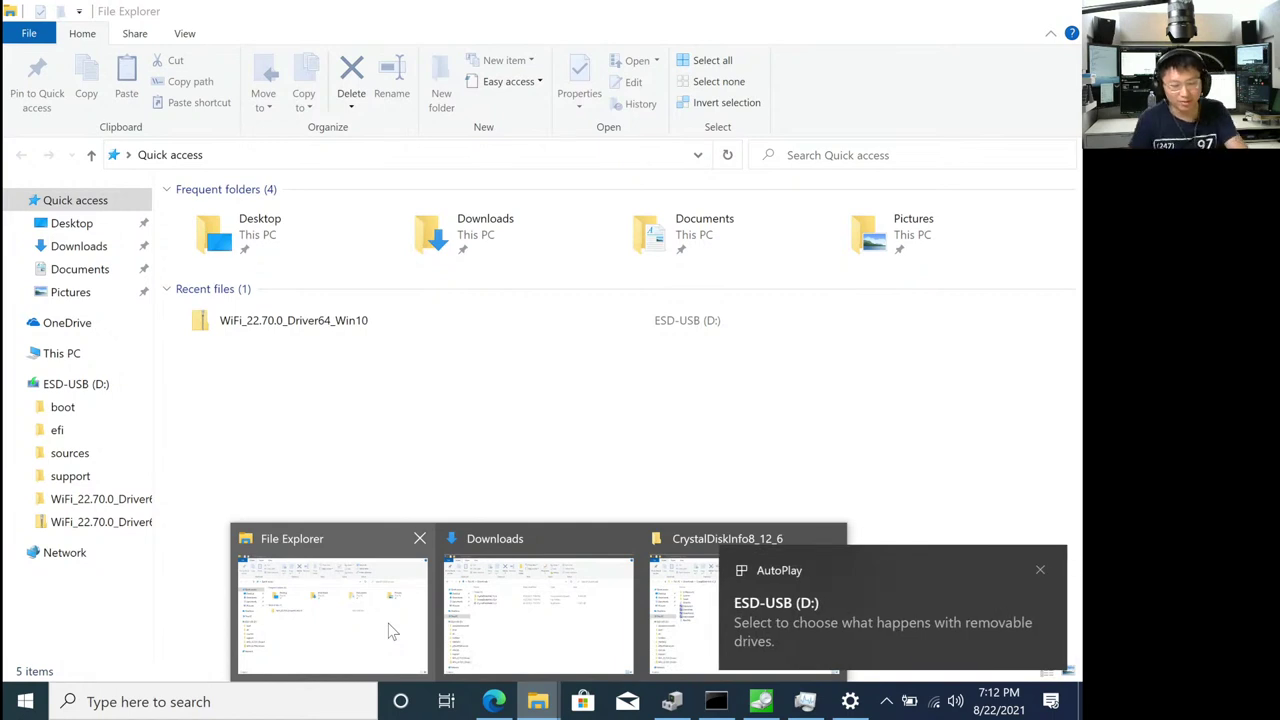
pyautogui.click(392, 630)
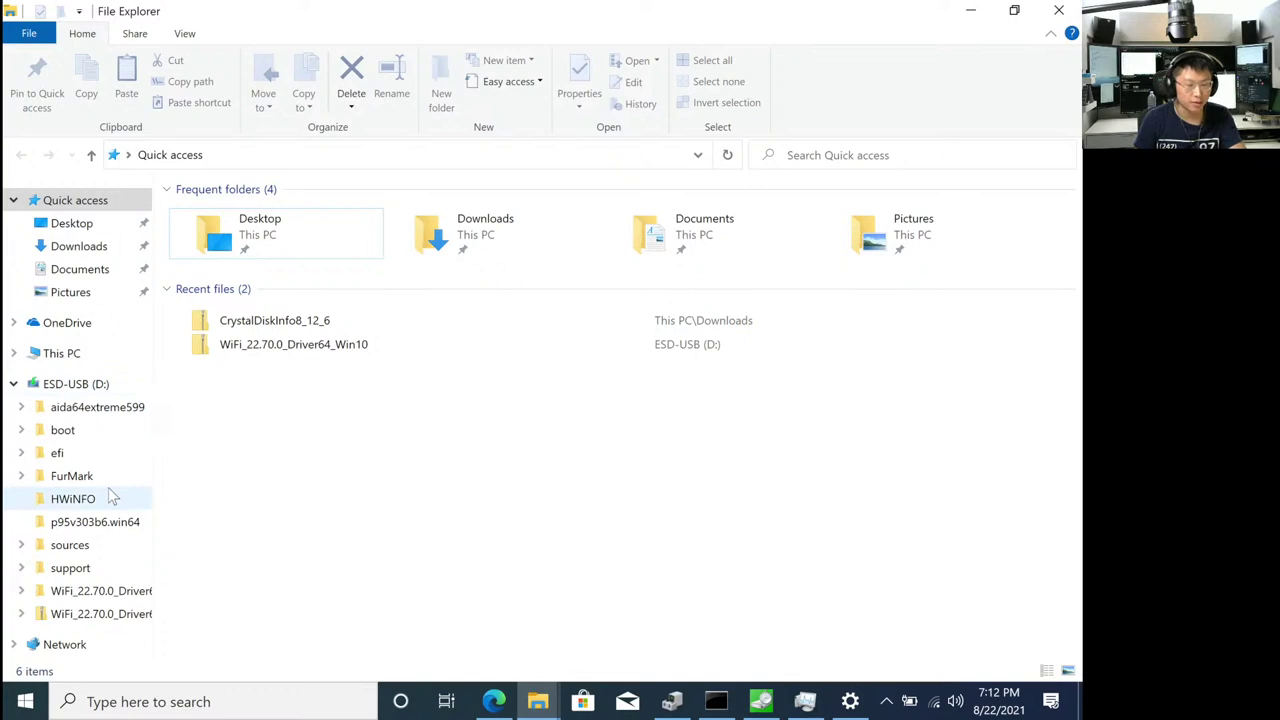
pyautogui.click(99, 388)
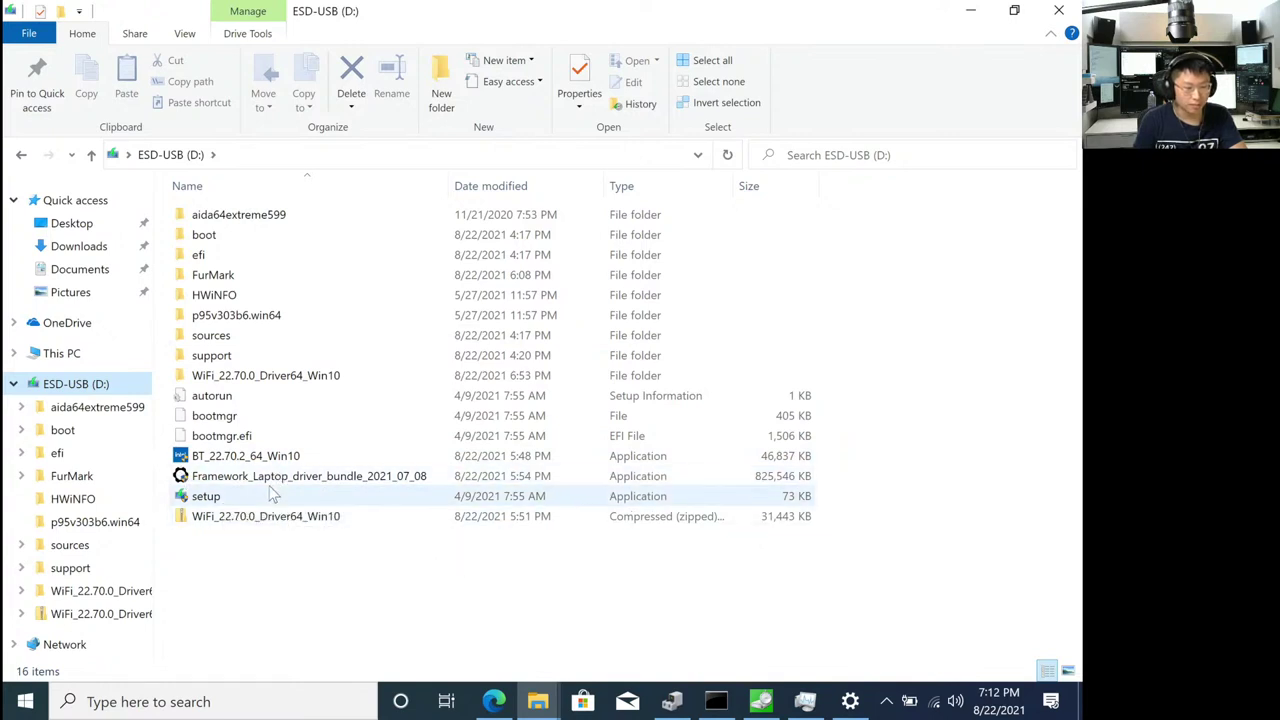
pyautogui.doubleClick(200, 296)
pyautogui.doubleClick(255, 256)
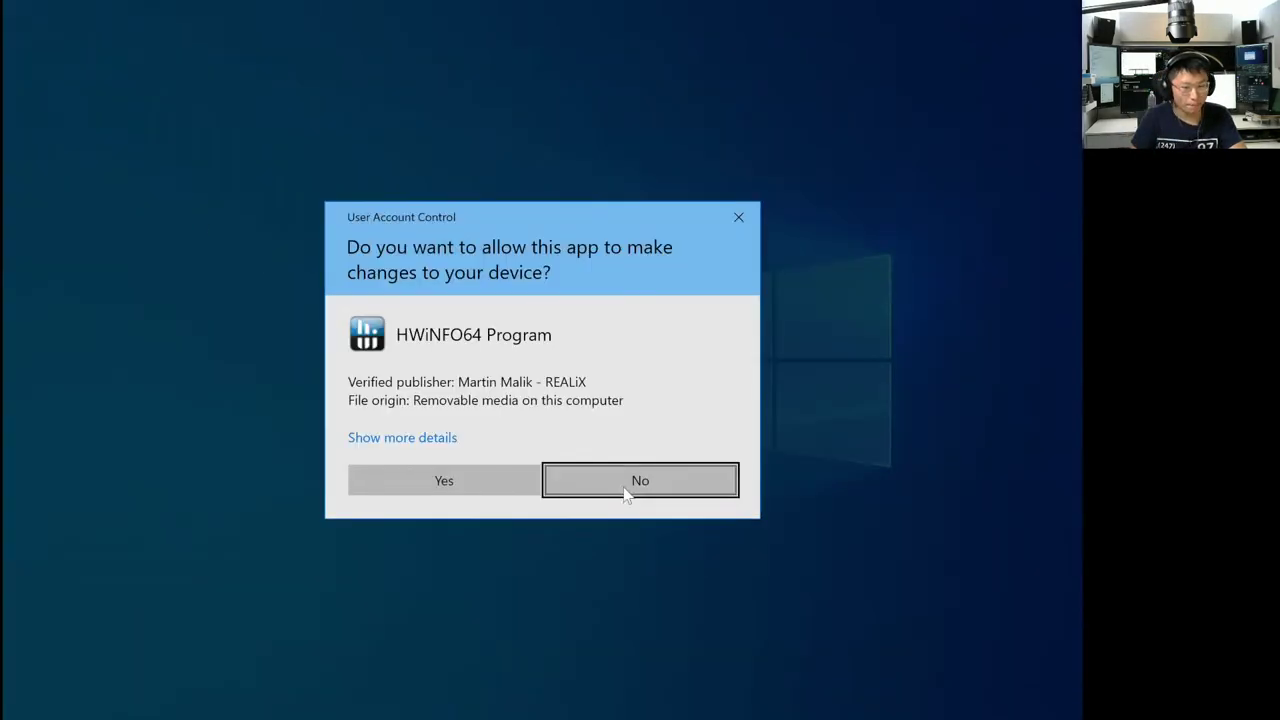
pyautogui.click(560, 484)
# Copy the HWiNFO folder from the ESD-USB drive into Downloads.
pyautogui.click(24, 156)
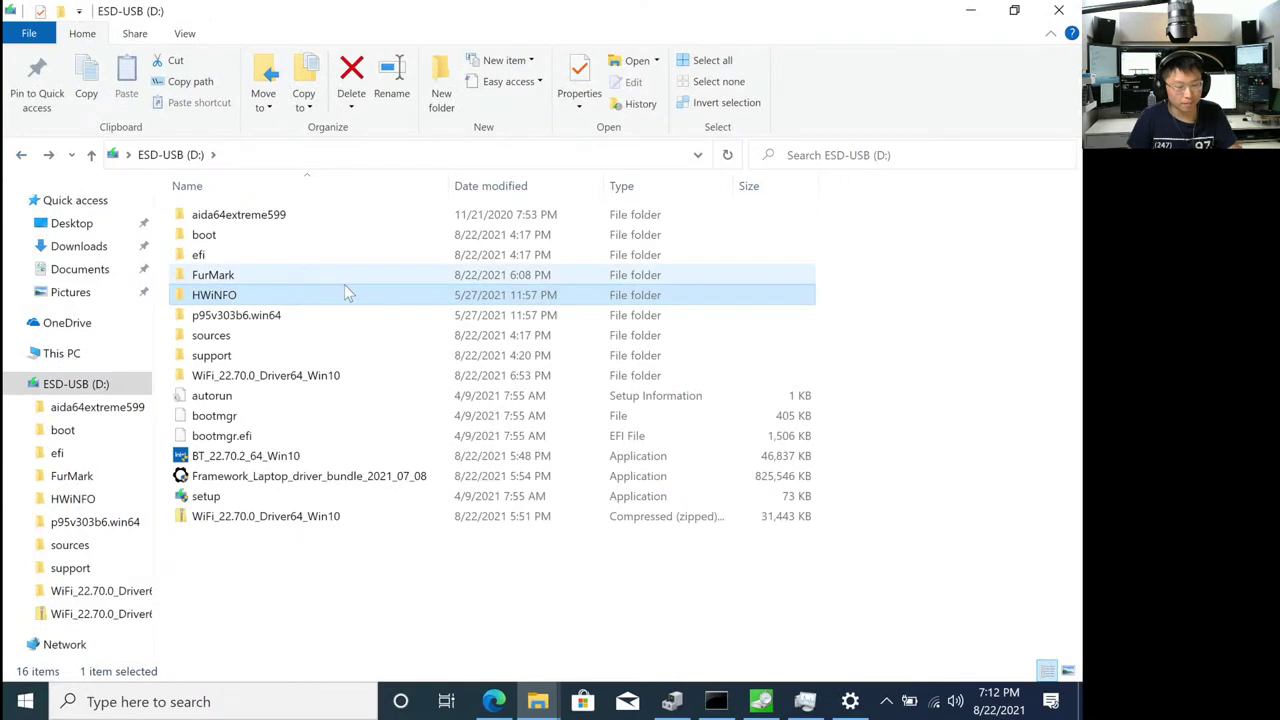
pyautogui.click(78, 246)
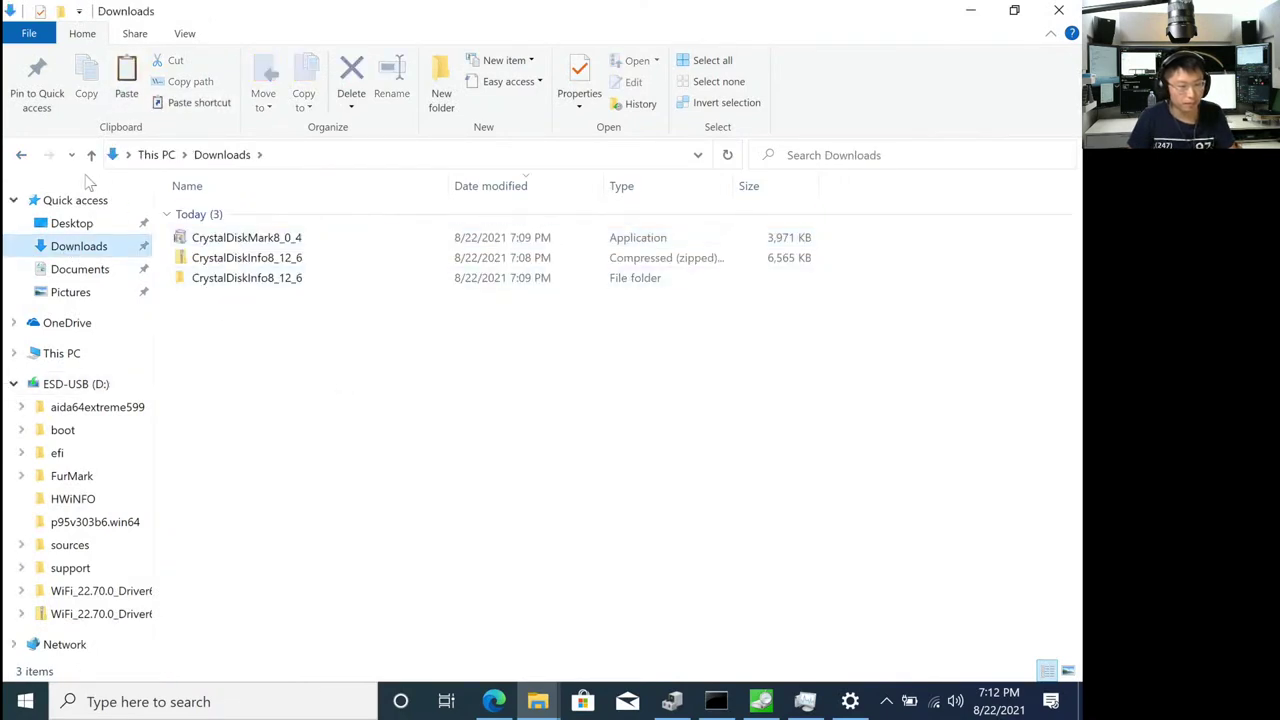
pyautogui.hotkey('ctrl', 'v')
# Copy the p95v303b6.win64, FurMark and aida64extreme599 folders from the ESD-USB drive into Downloads.
pyautogui.click(21, 155)
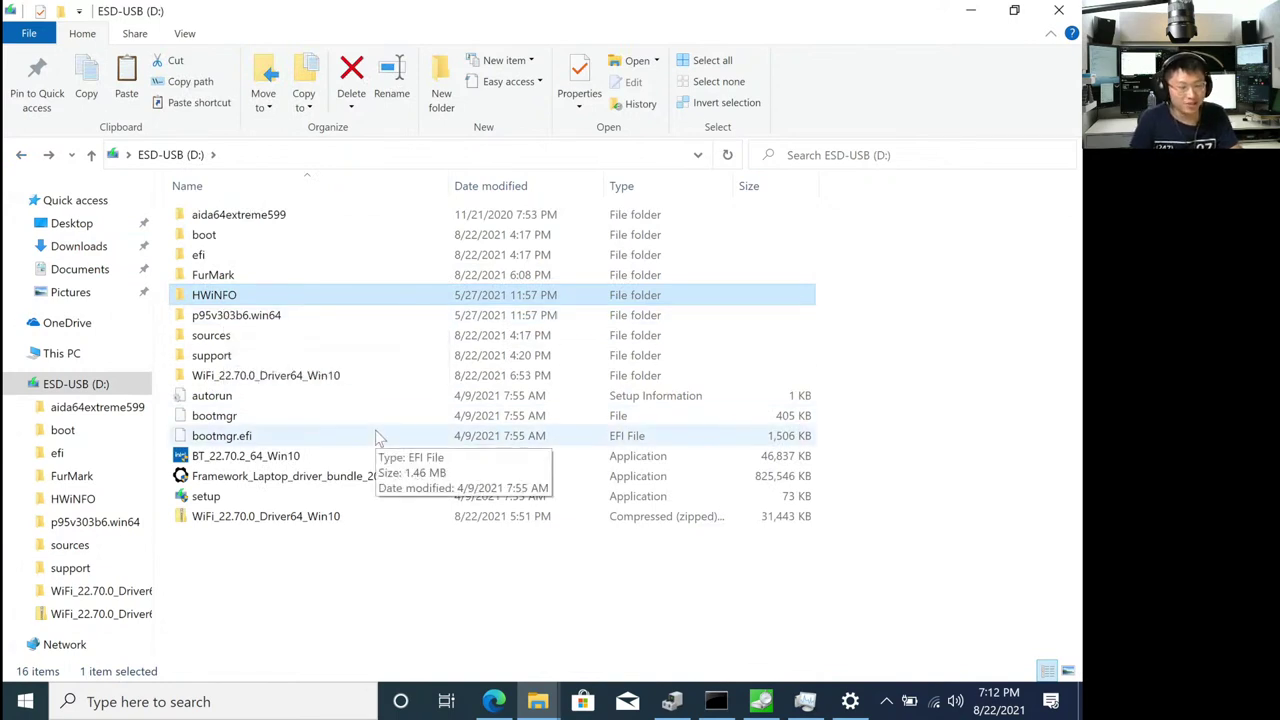
pyautogui.click(300, 317)
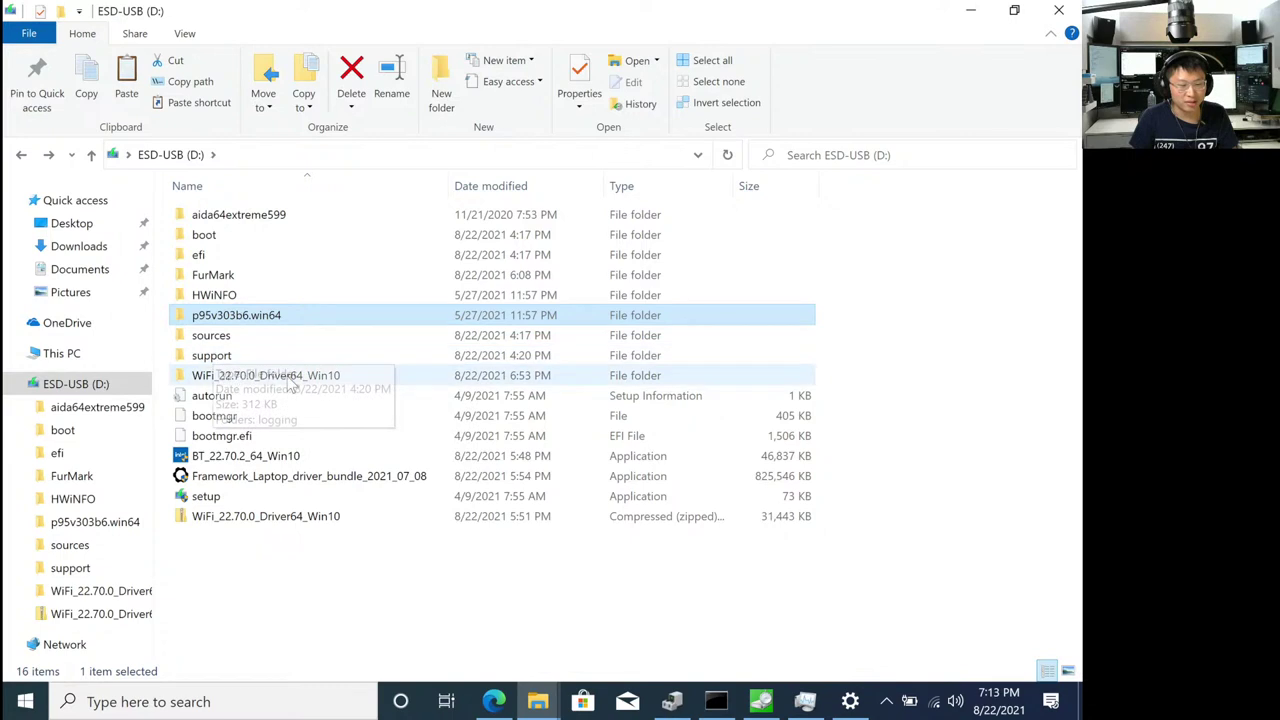
pyautogui.keyDown('ctrl'); pyautogui.click(245, 274); pyautogui.keyUp('ctrl')
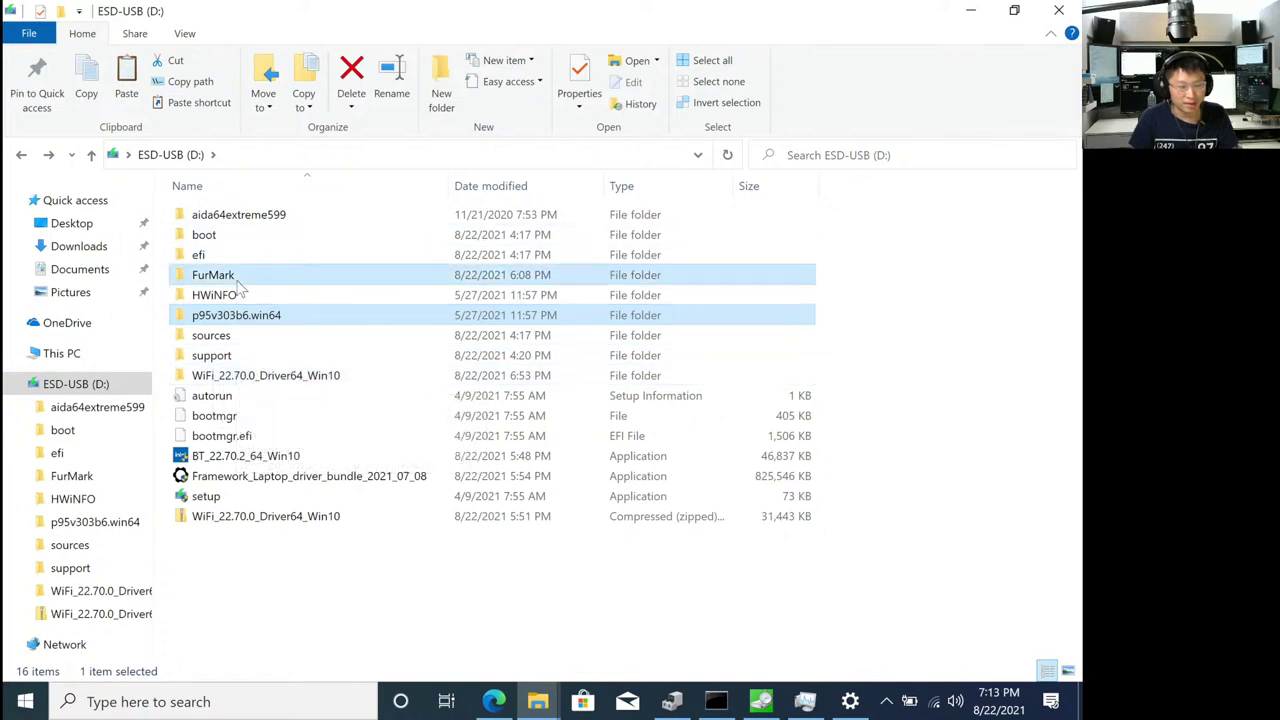
pyautogui.keyDown('ctrl'); pyautogui.click(226, 221); pyautogui.keyUp('ctrl')
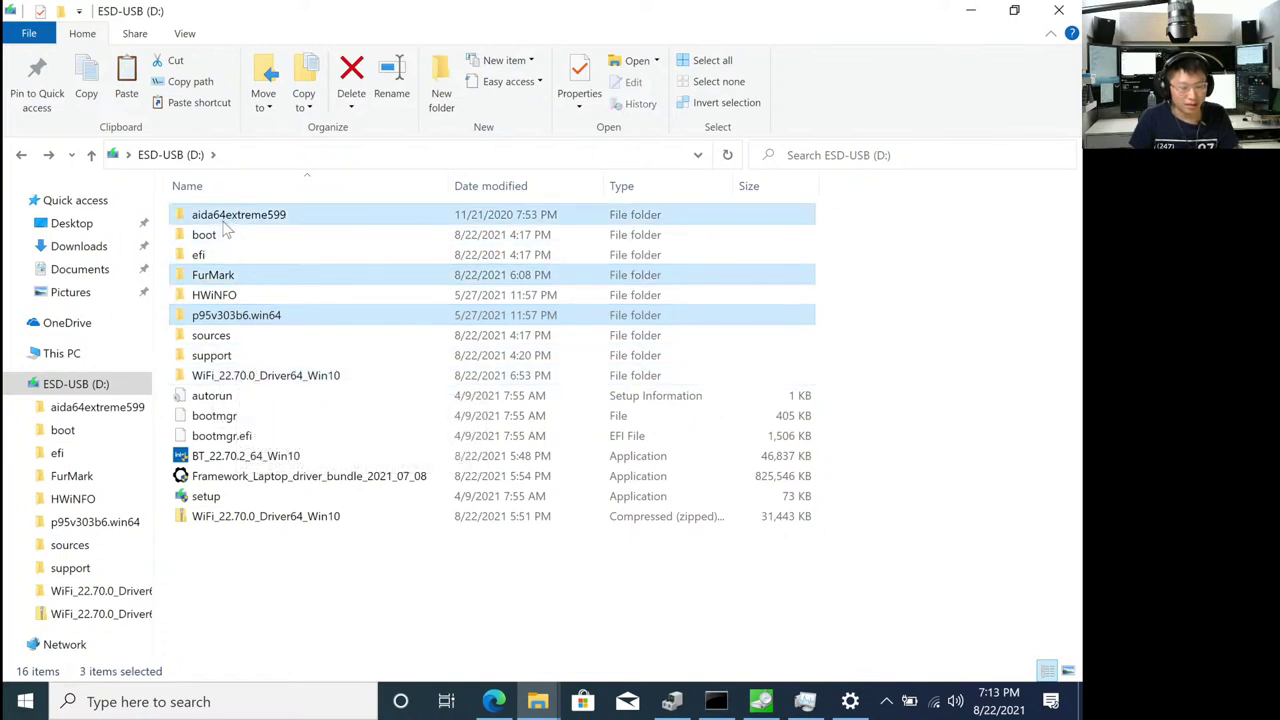
pyautogui.click(62, 248)
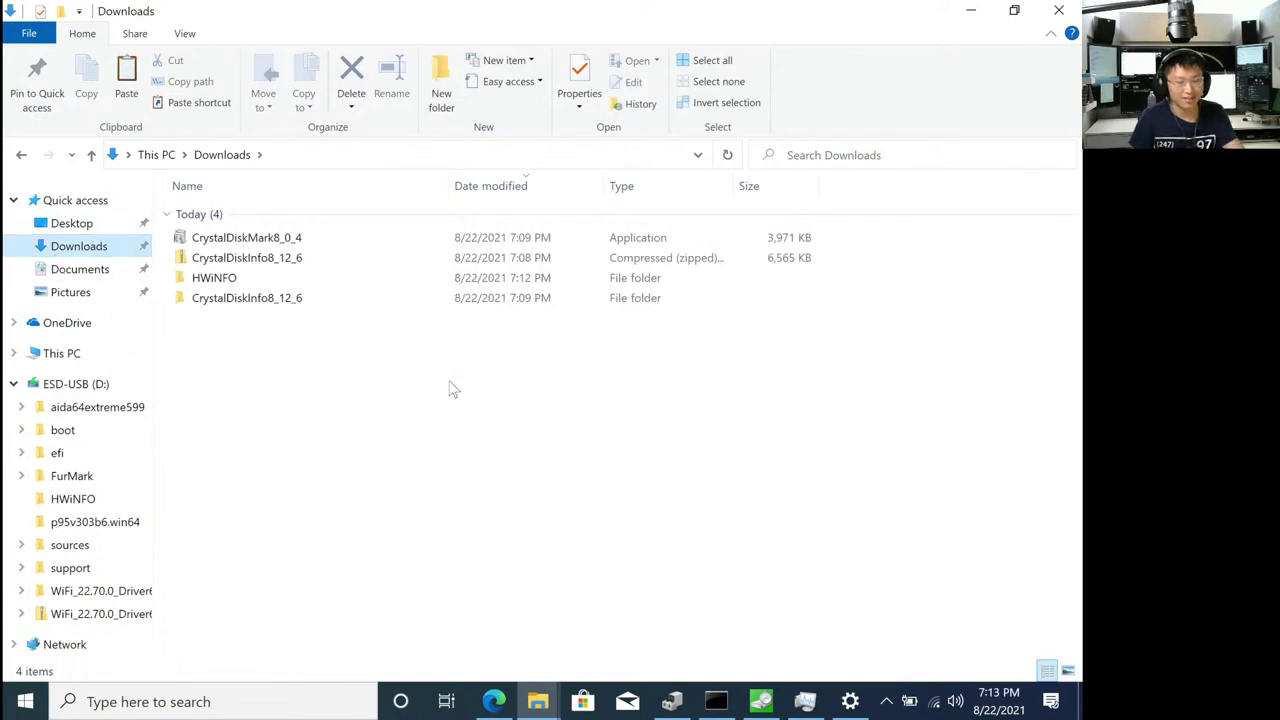
pyautogui.hotkey('ctrl', 'v')
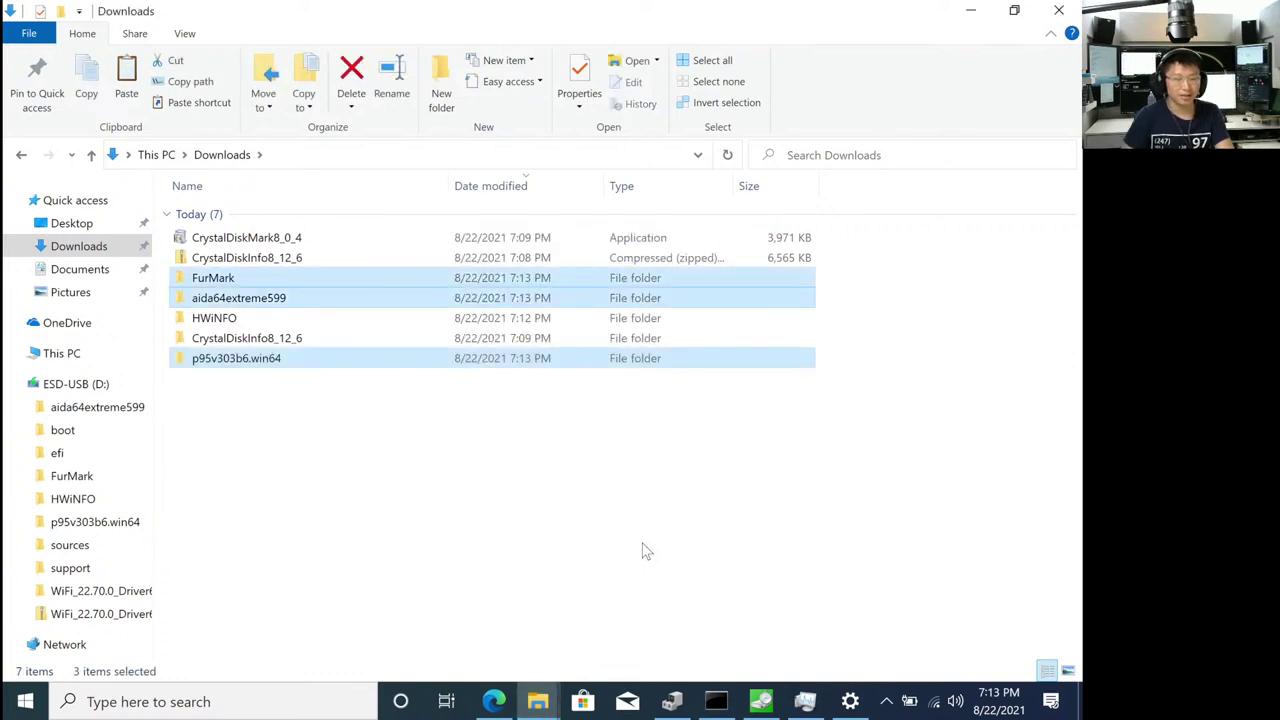
pyautogui.click(645, 550)
pyautogui.press('h')
pyautogui.press('f')
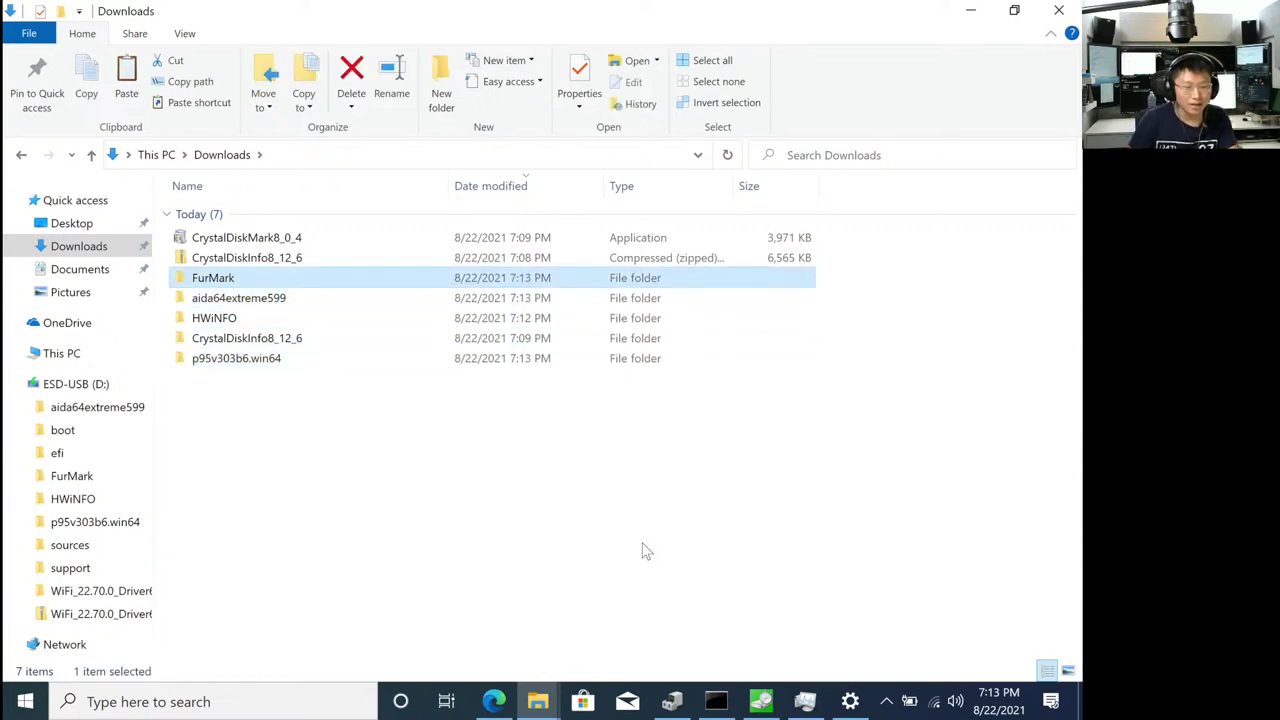
pyautogui.press('Up')
pyautogui.press('Down')
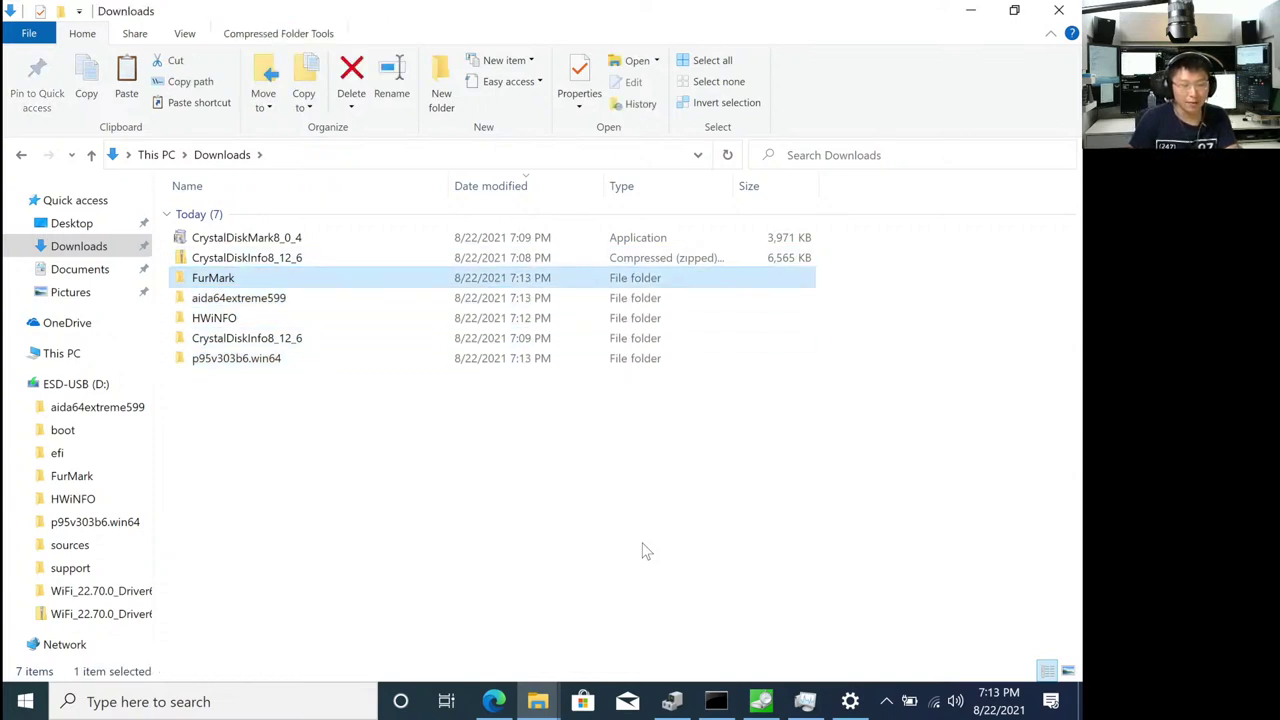
pyautogui.press('Up')
pyautogui.press('Down')
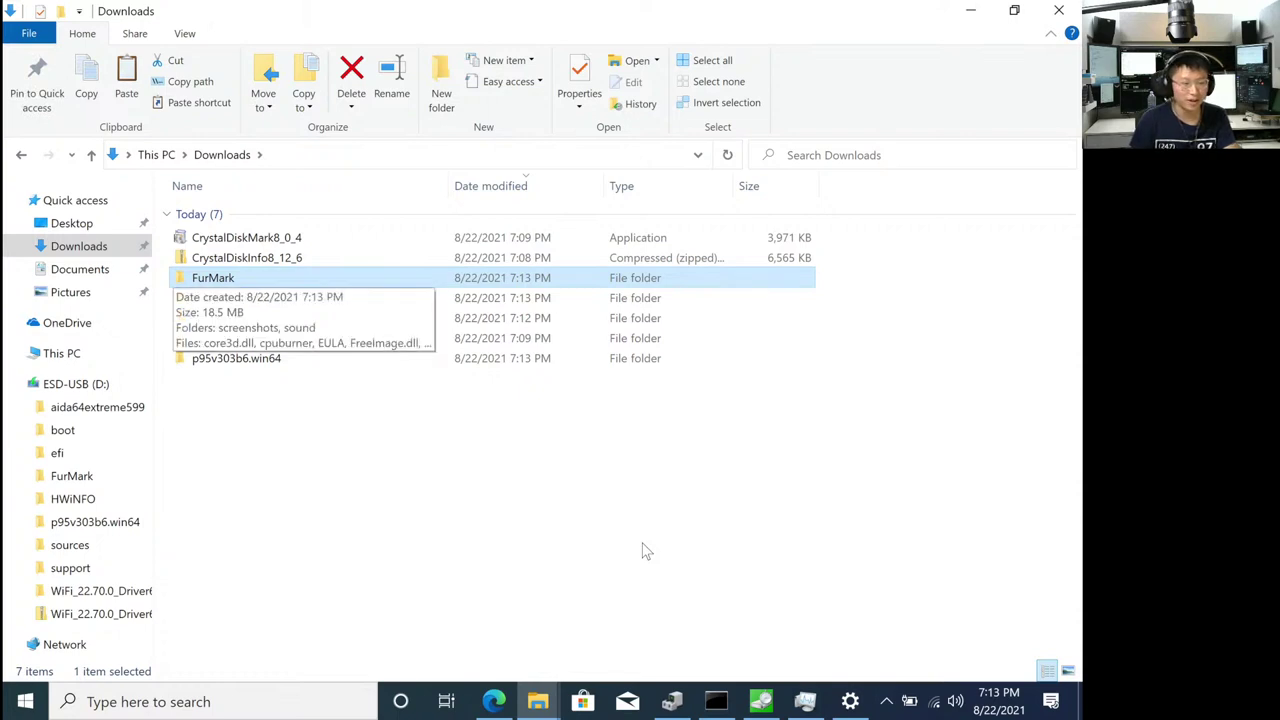
pyautogui.press('Down')
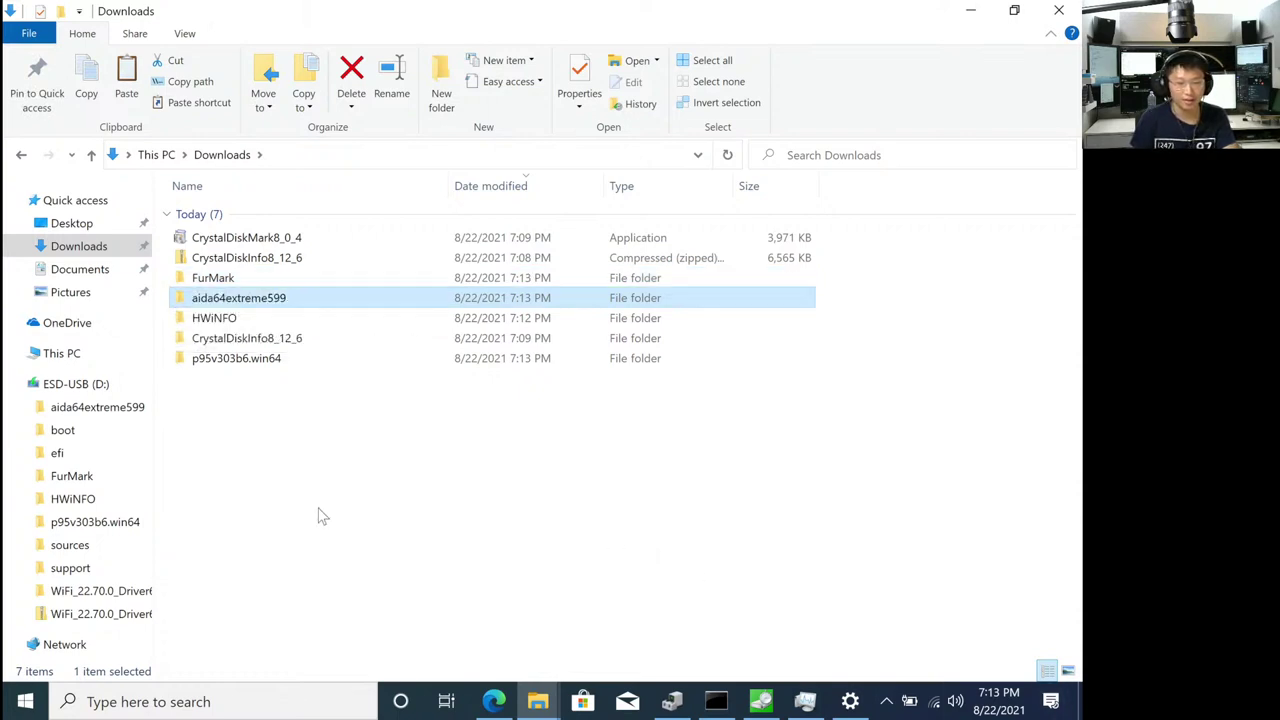
# Open the HWiNFO folder in Downloads, run HWiNFO64 in Sensors-only mode and dismiss its update notice.
pyautogui.press('Up')
pyautogui.press('Down')
pyautogui.press('Down')
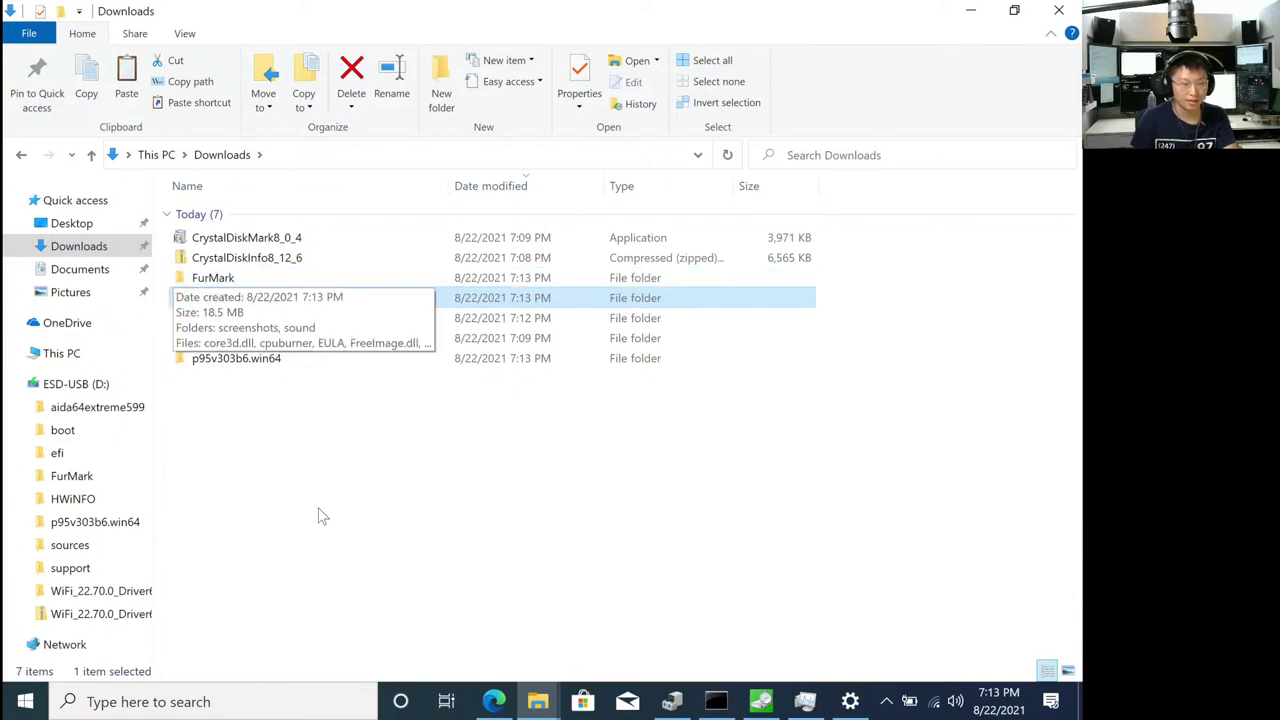
pyautogui.press('Down')
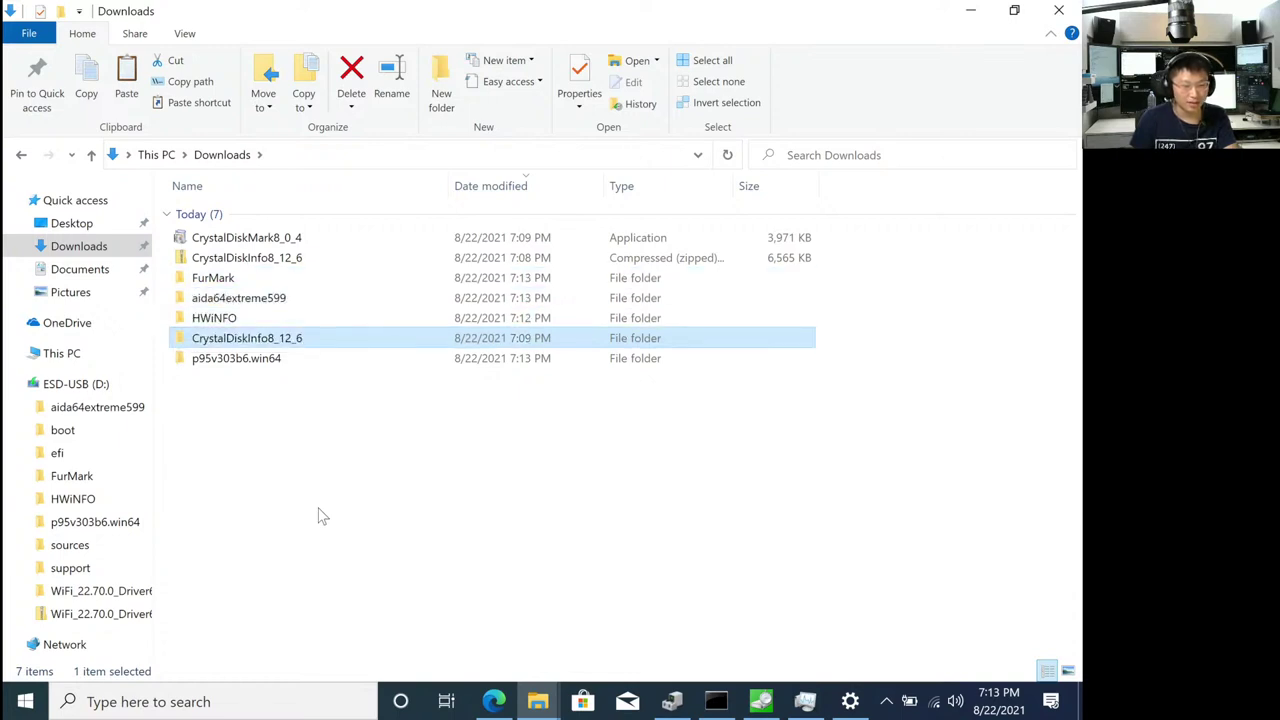
pyautogui.press('Up')
pyautogui.press('Return')
pyautogui.press('Down')
pyautogui.press('Down')
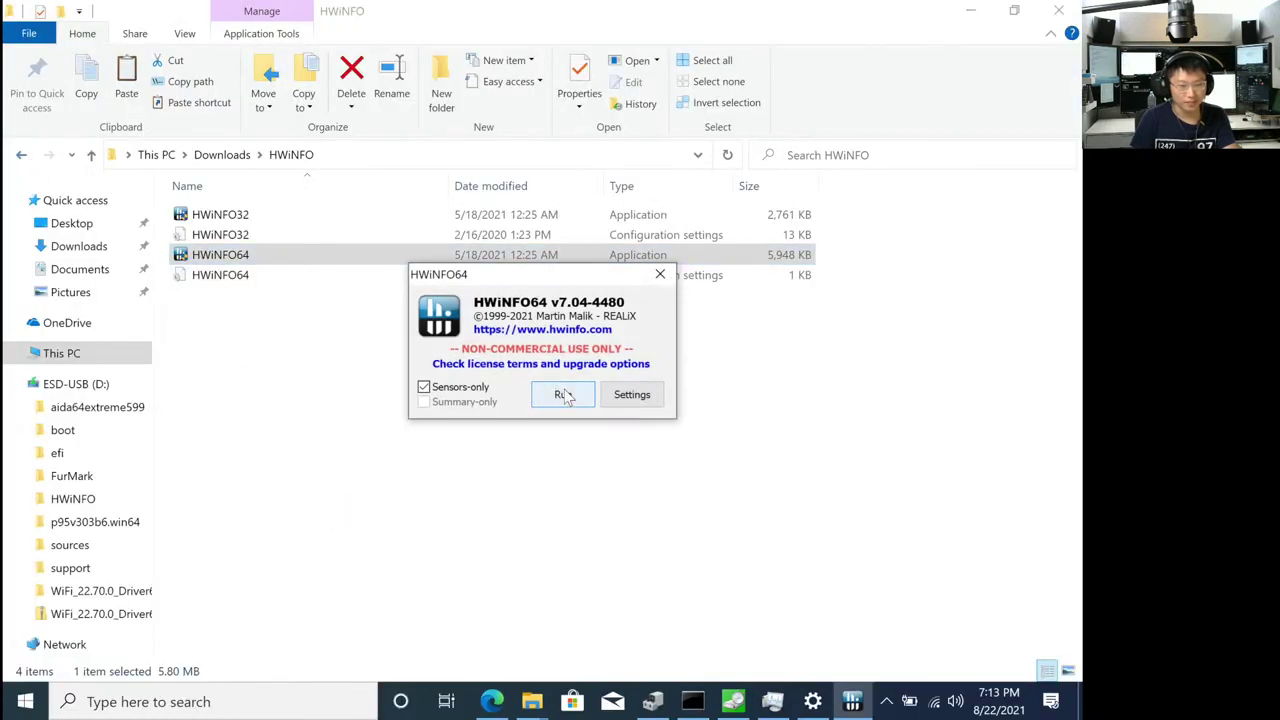
pyautogui.click(563, 395)
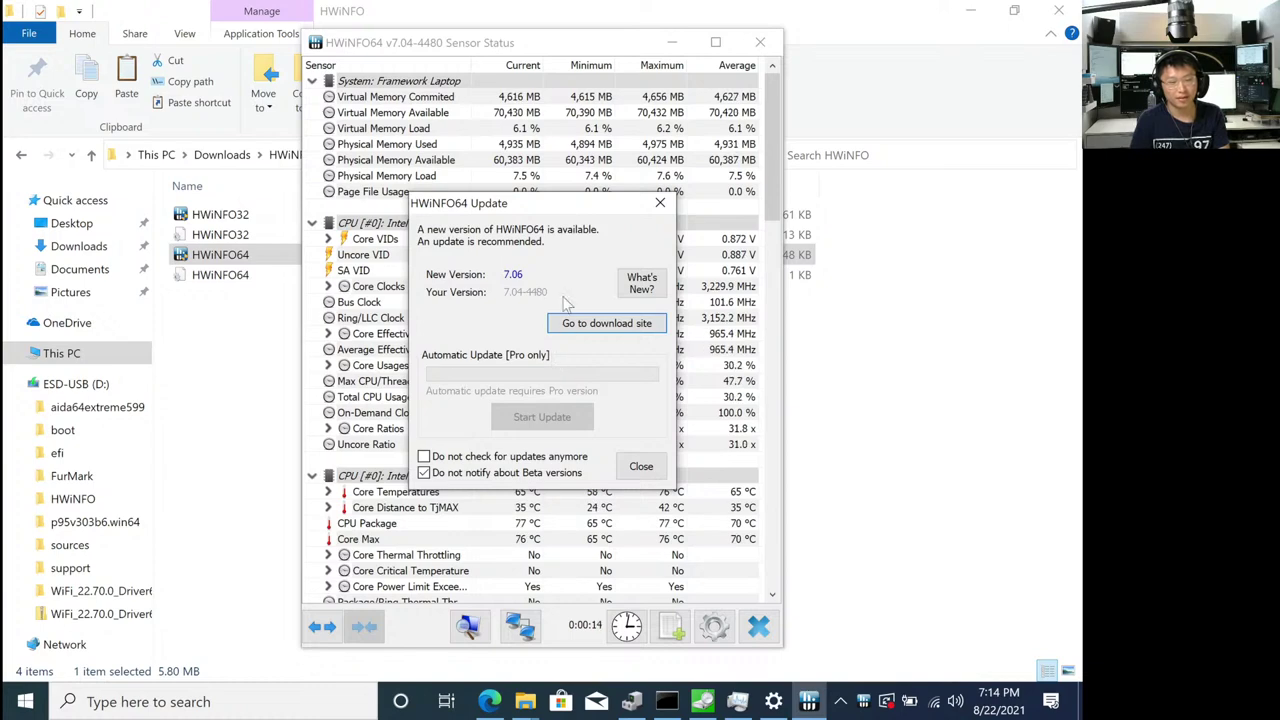
pyautogui.click(641, 466)
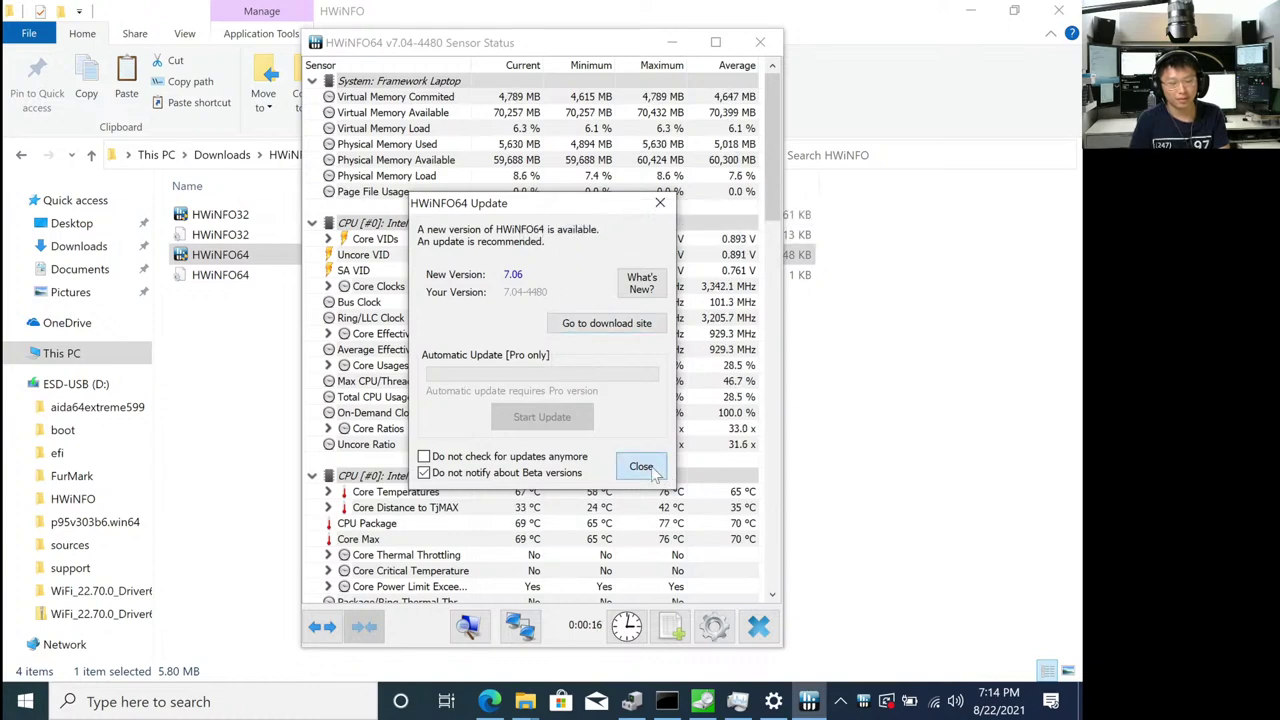
# Examine HWiNFO64's General / User Interface, Safety, SMBus / I2C and Driver Management settings, and close them without changes.
pyautogui.click(840, 701)
pyautogui.rightClick(903, 665)
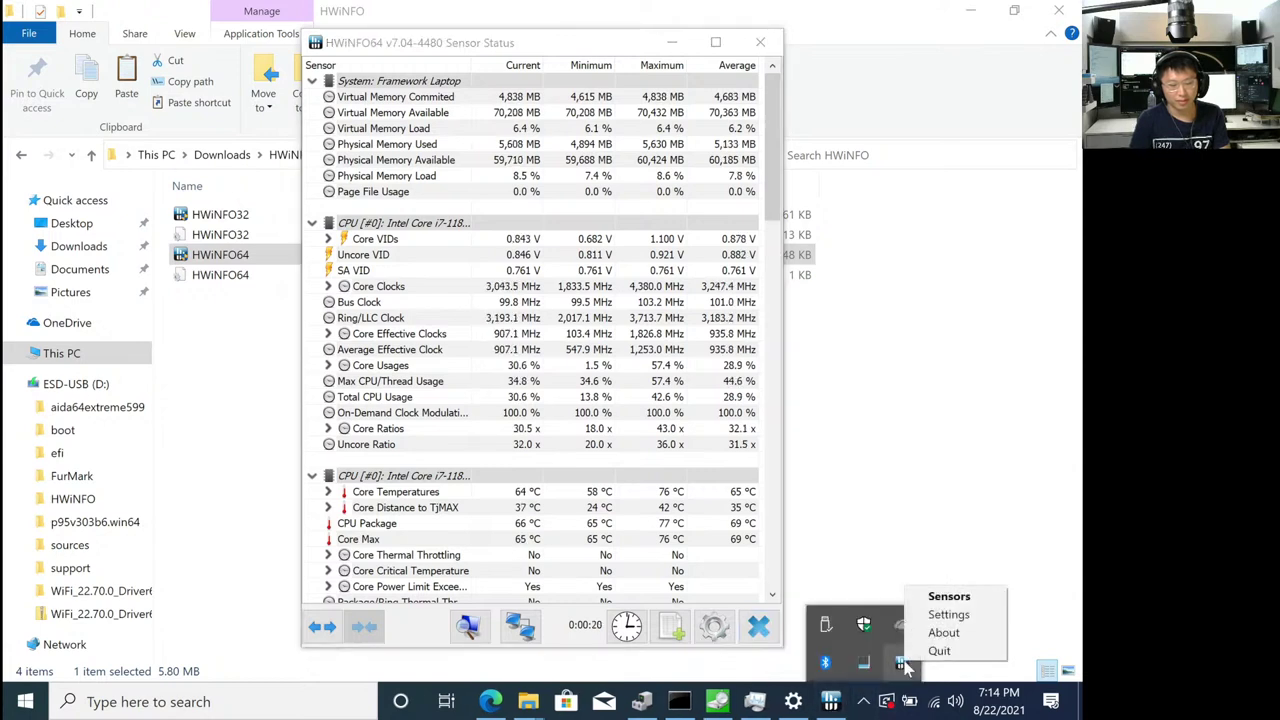
pyautogui.click(946, 615)
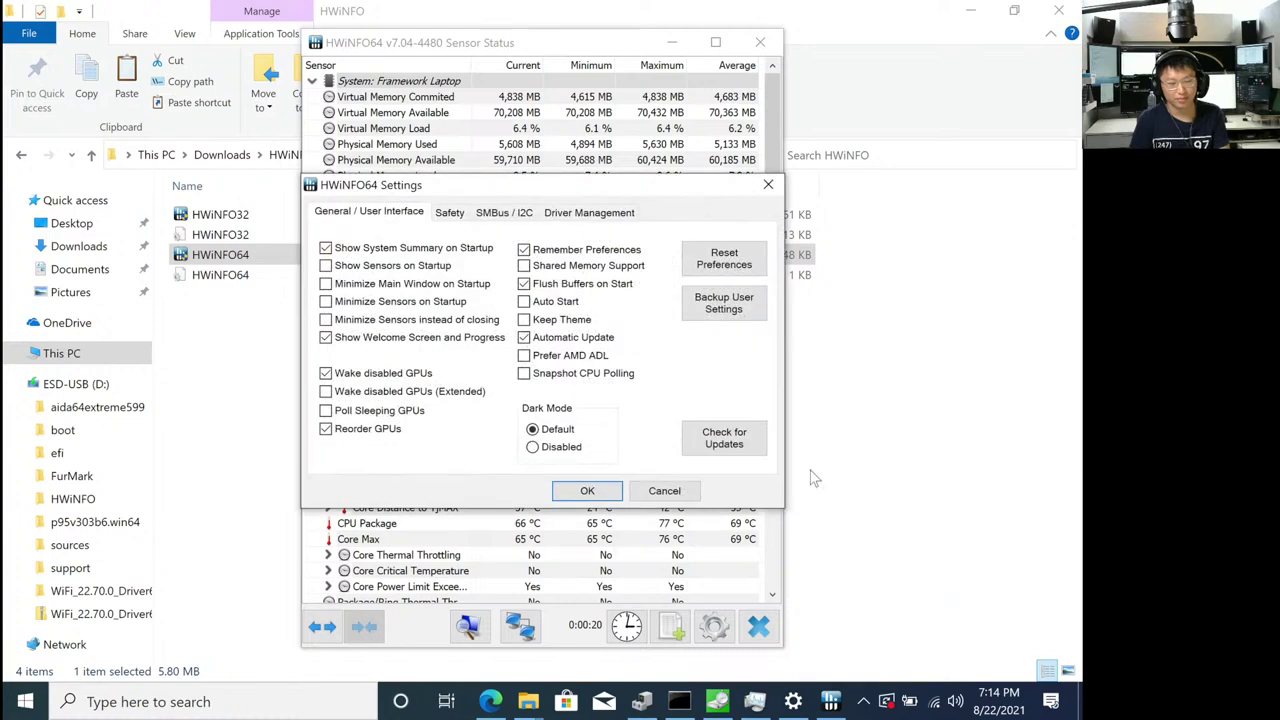
pyautogui.click(450, 214)
pyautogui.click(502, 213)
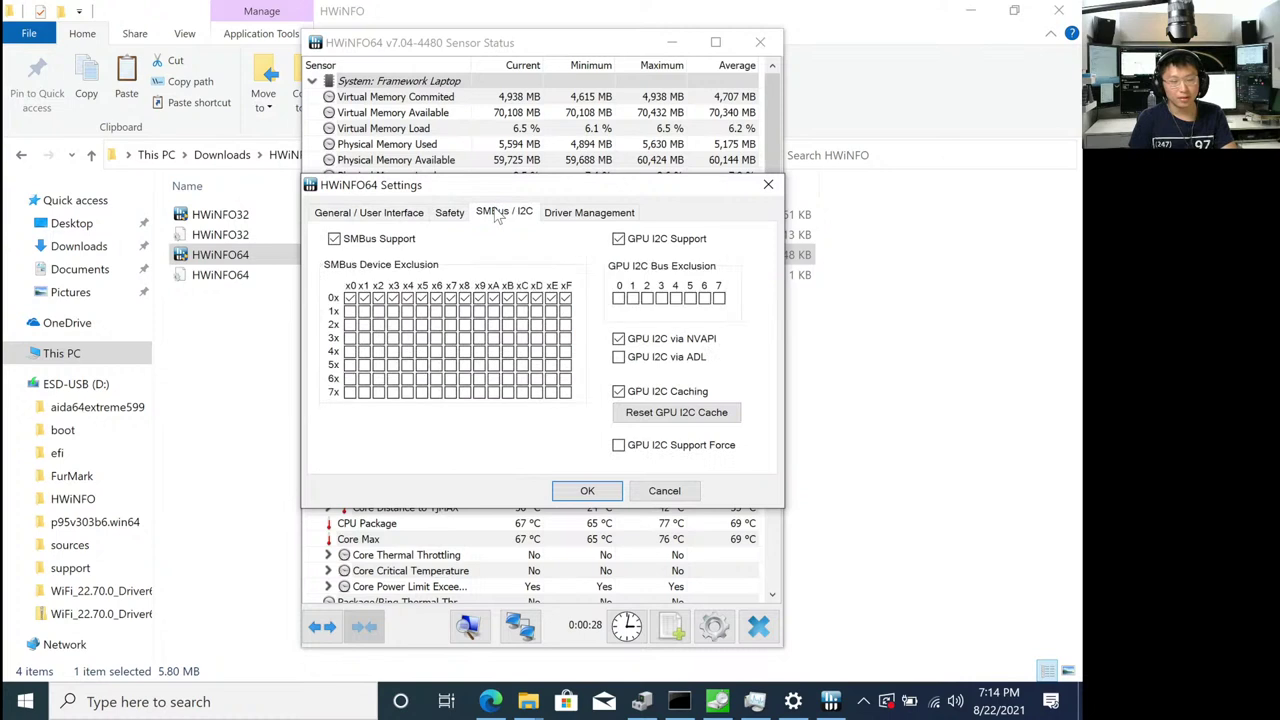
pyautogui.click(450, 213)
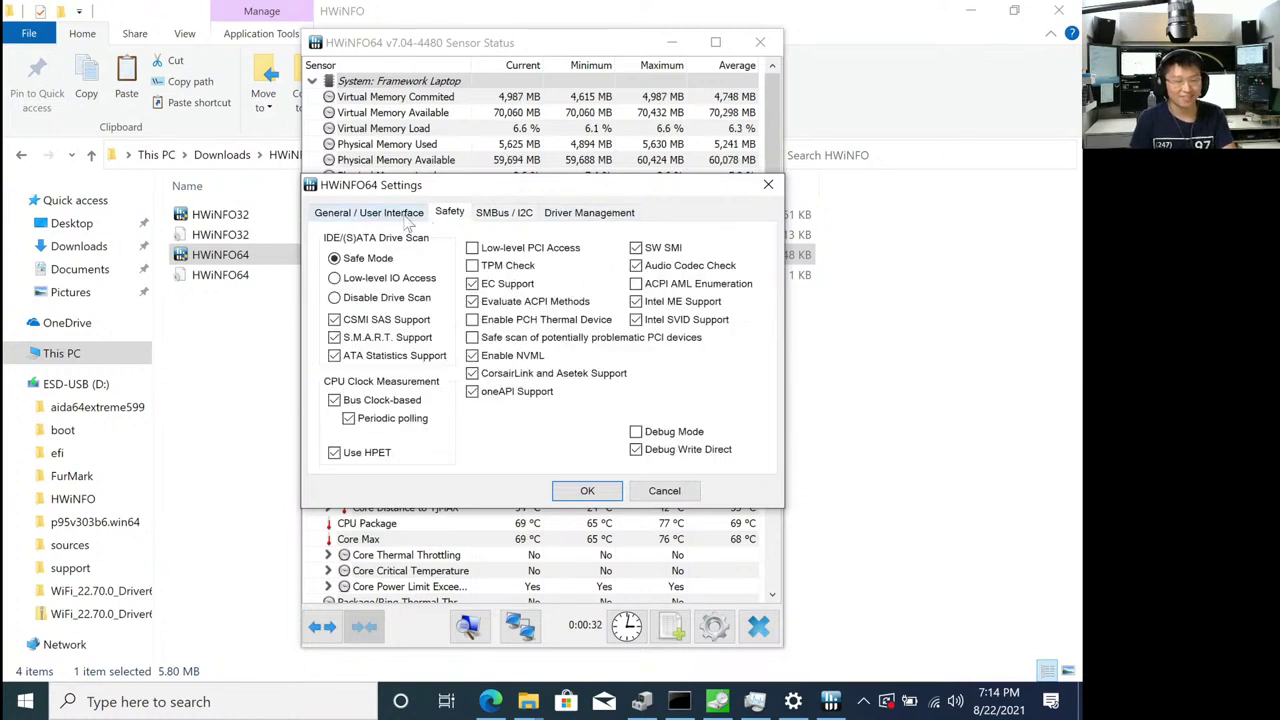
pyautogui.click(503, 214)
pyautogui.click(557, 215)
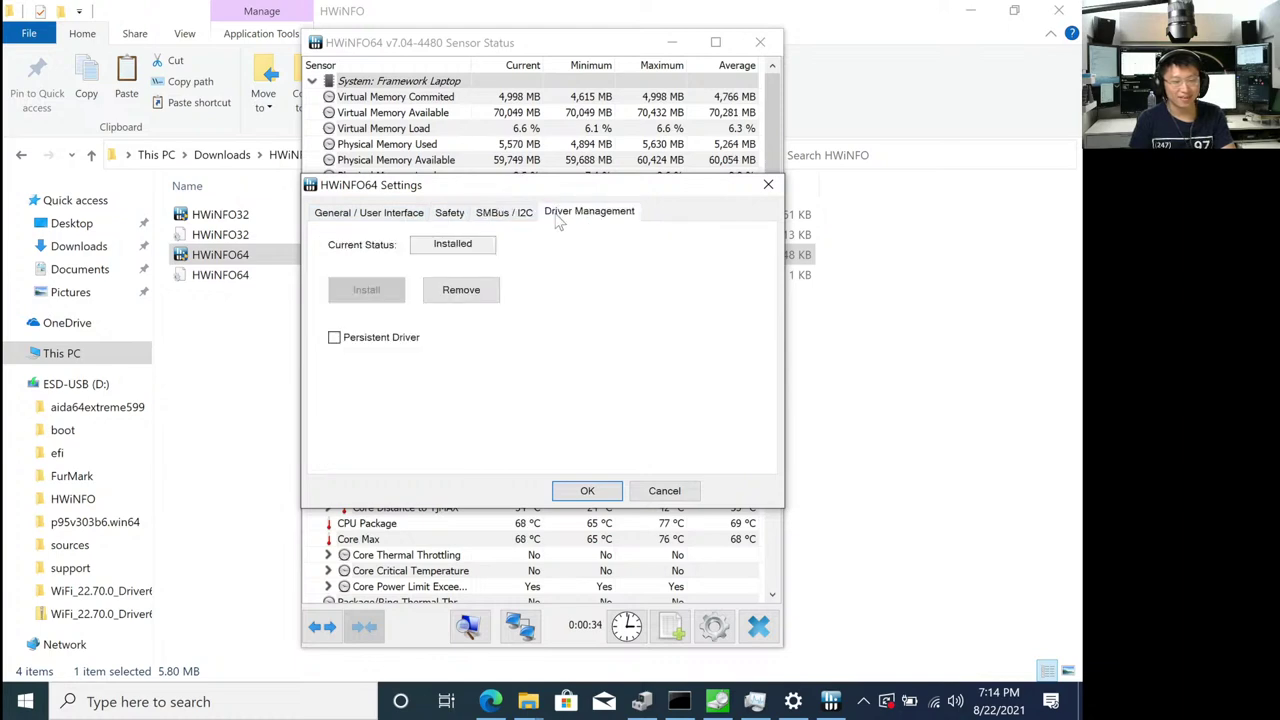
pyautogui.click(525, 215)
pyautogui.click(450, 215)
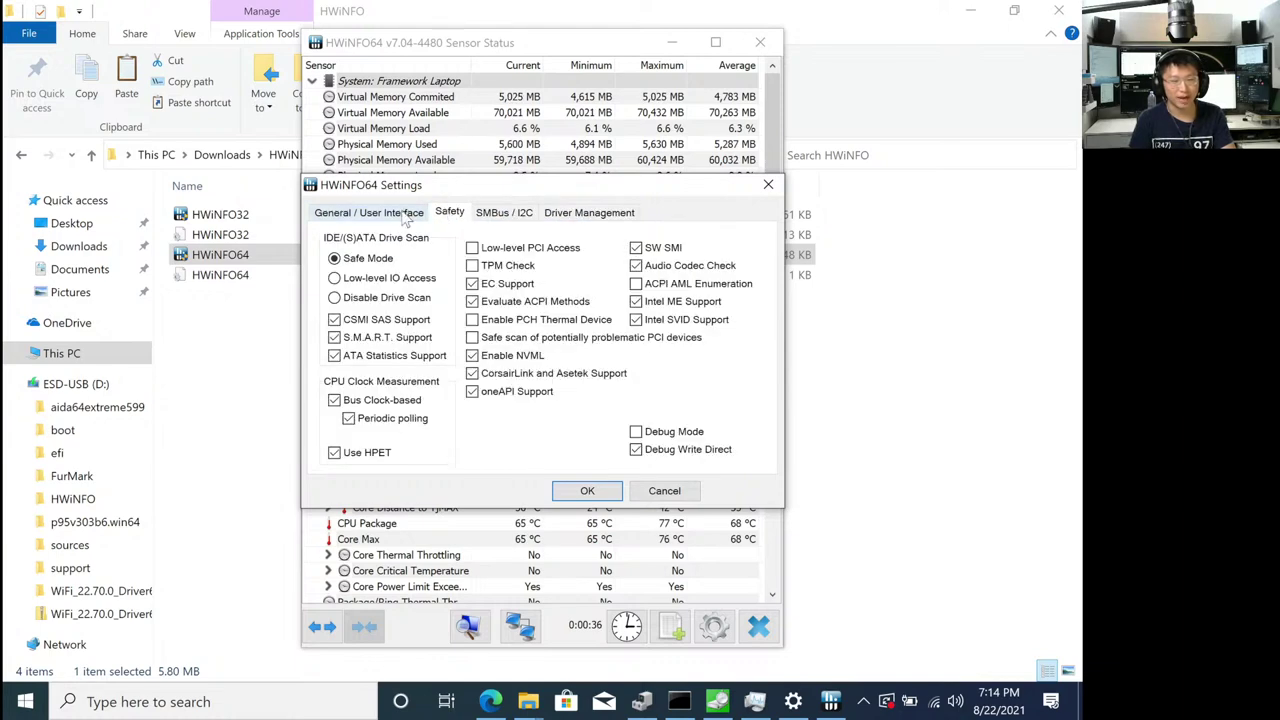
pyautogui.click(405, 220)
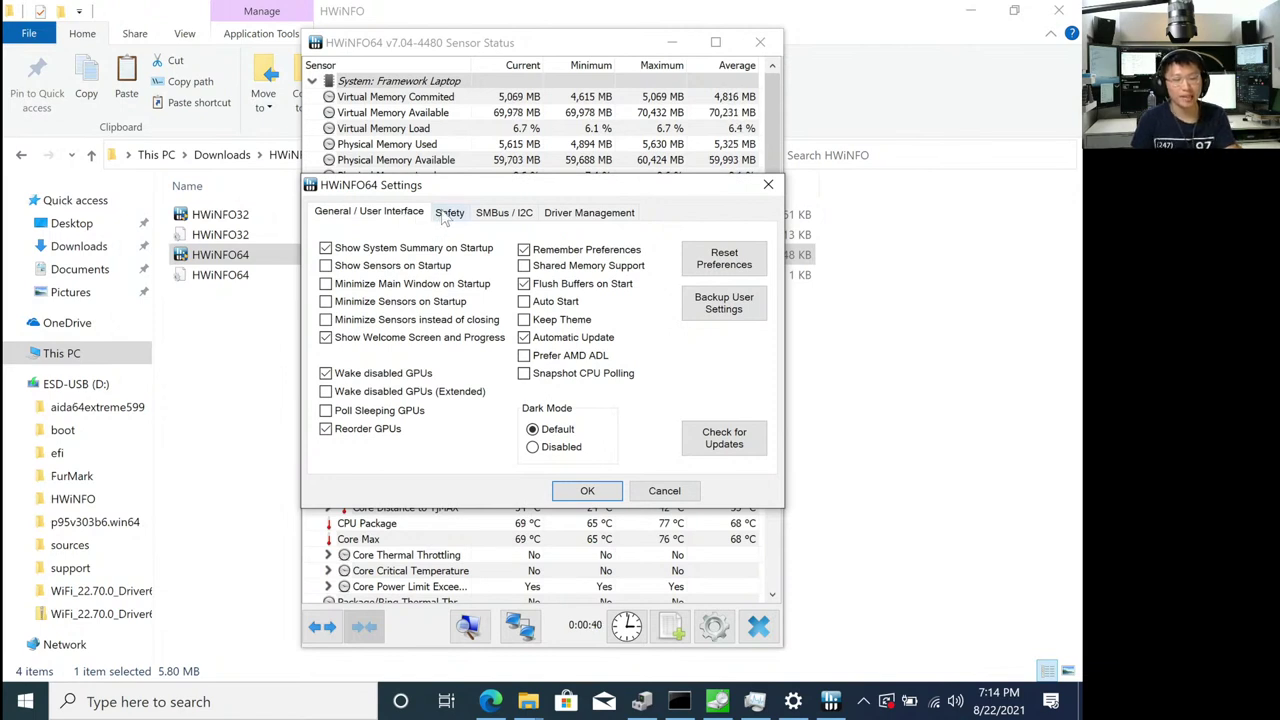
pyautogui.click(500, 216)
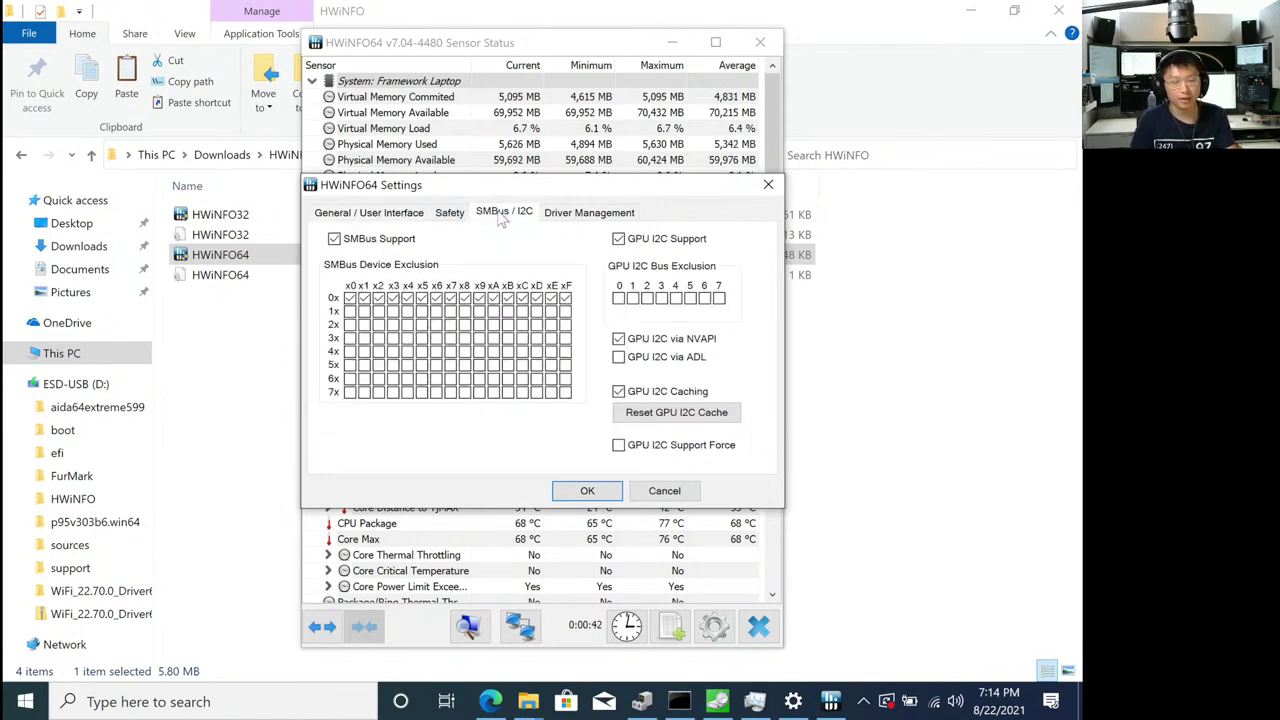
pyautogui.click(466, 218)
pyautogui.click(369, 214)
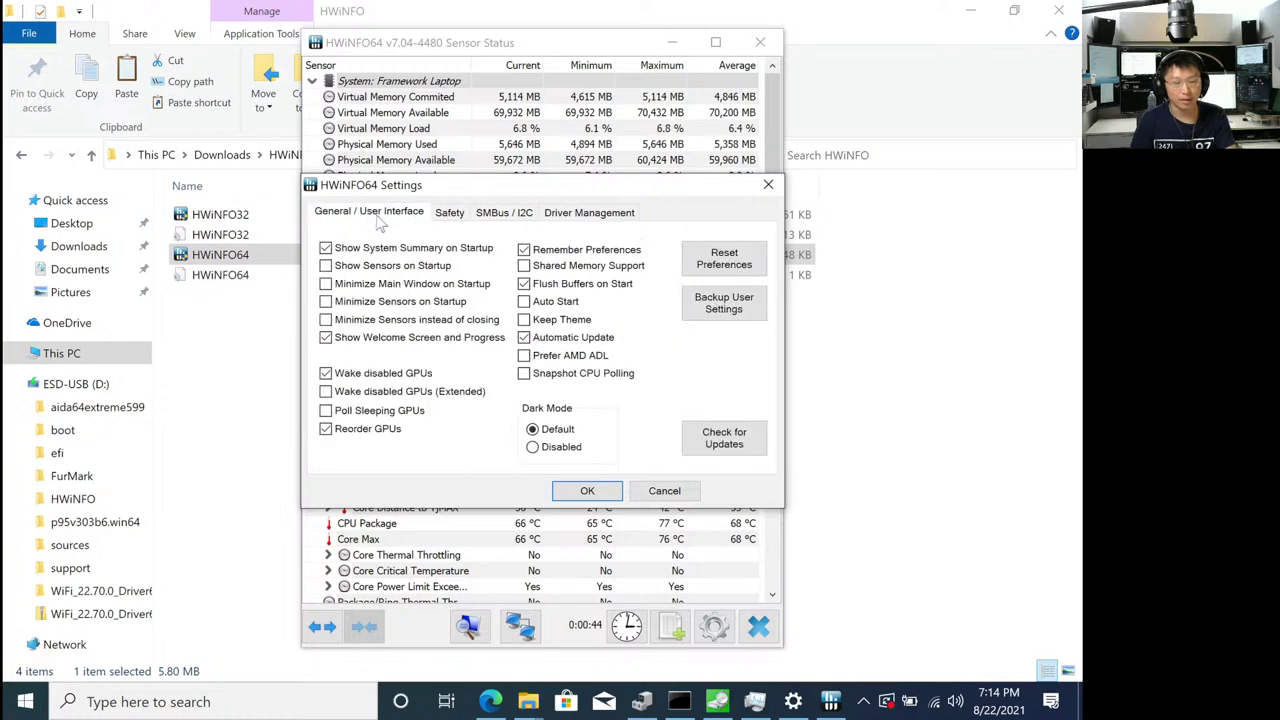
pyautogui.press('Escape')
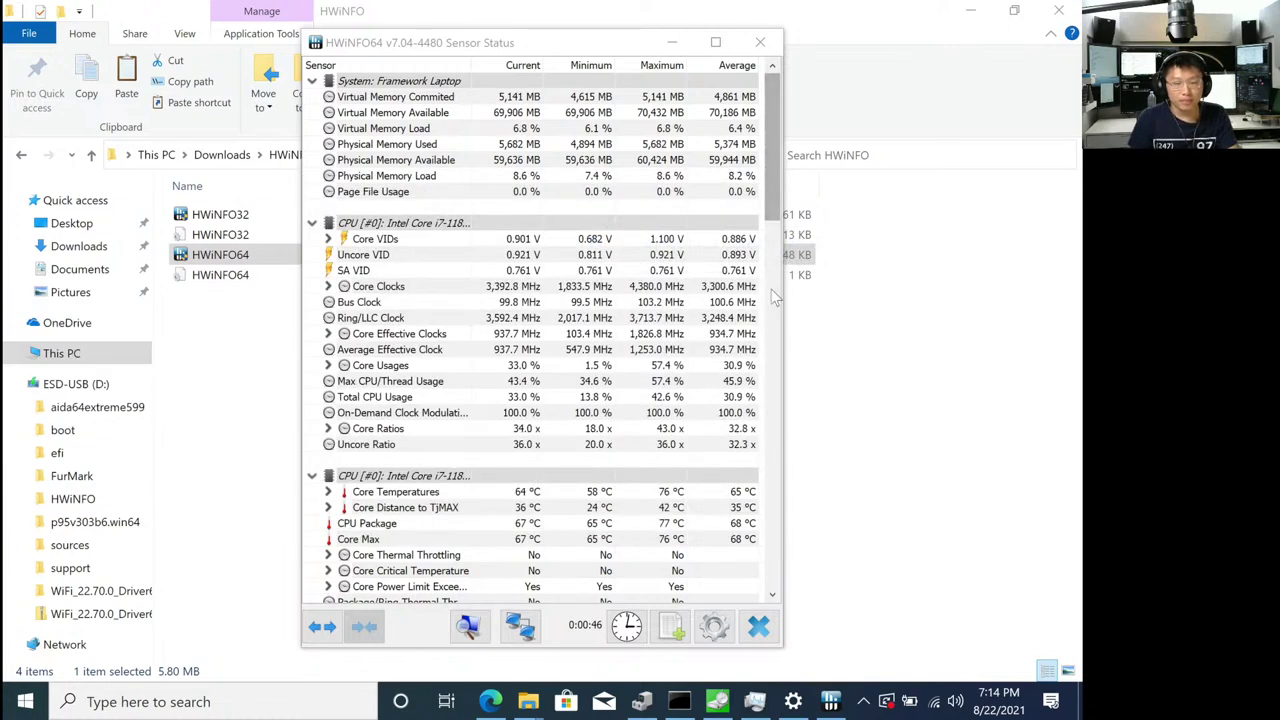
# Check the CPU readings in the Sensor Status window and quit HWiNFO64.
pyautogui.moveTo(385, 287)
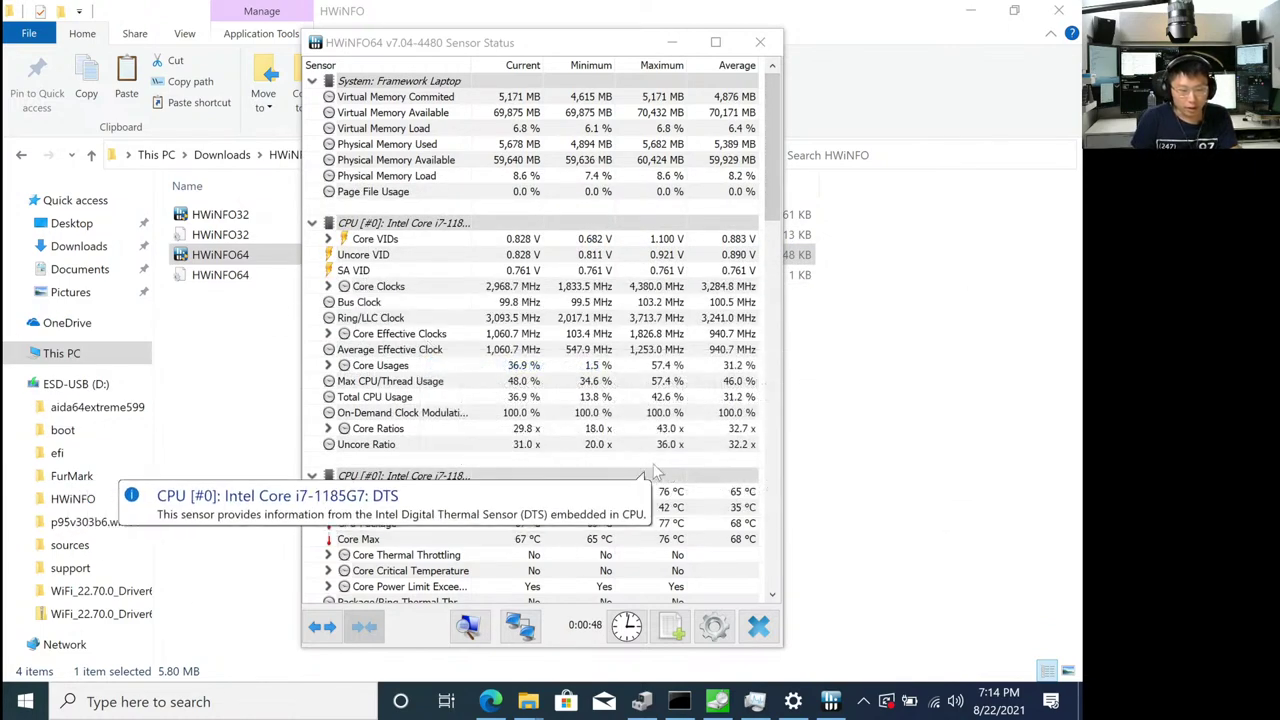
pyautogui.moveTo(640, 543)
pyautogui.click(863, 701)
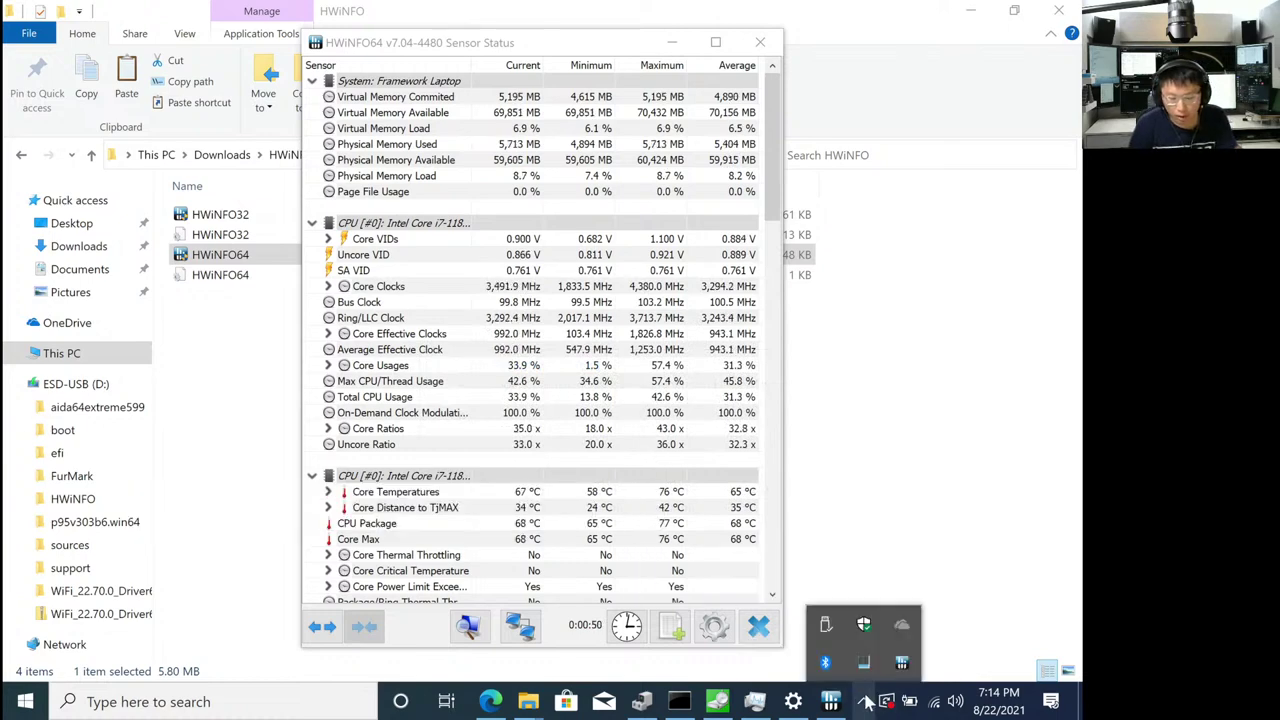
pyautogui.rightClick(903, 663)
pyautogui.click(949, 645)
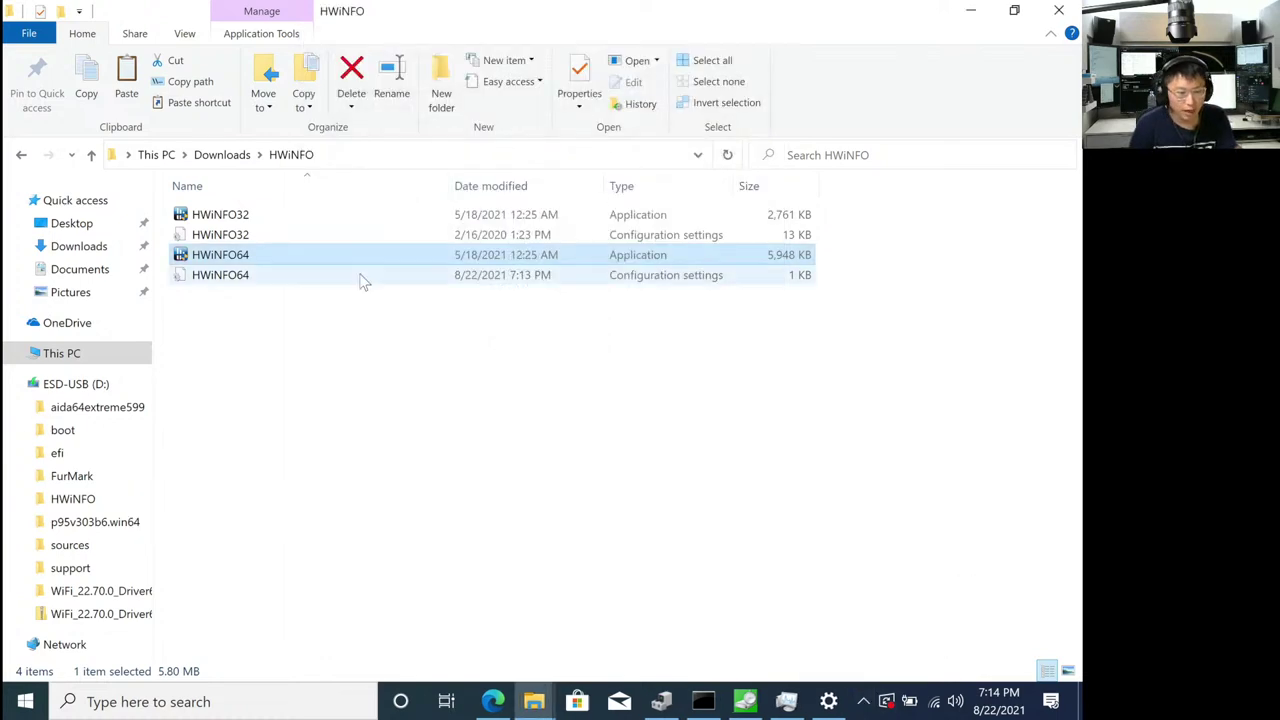
# Run HWiNFO64 again with Sensors-only turned off, and open its download site from the update notice.
pyautogui.doubleClick(315, 254)
pyautogui.click(416, 486)
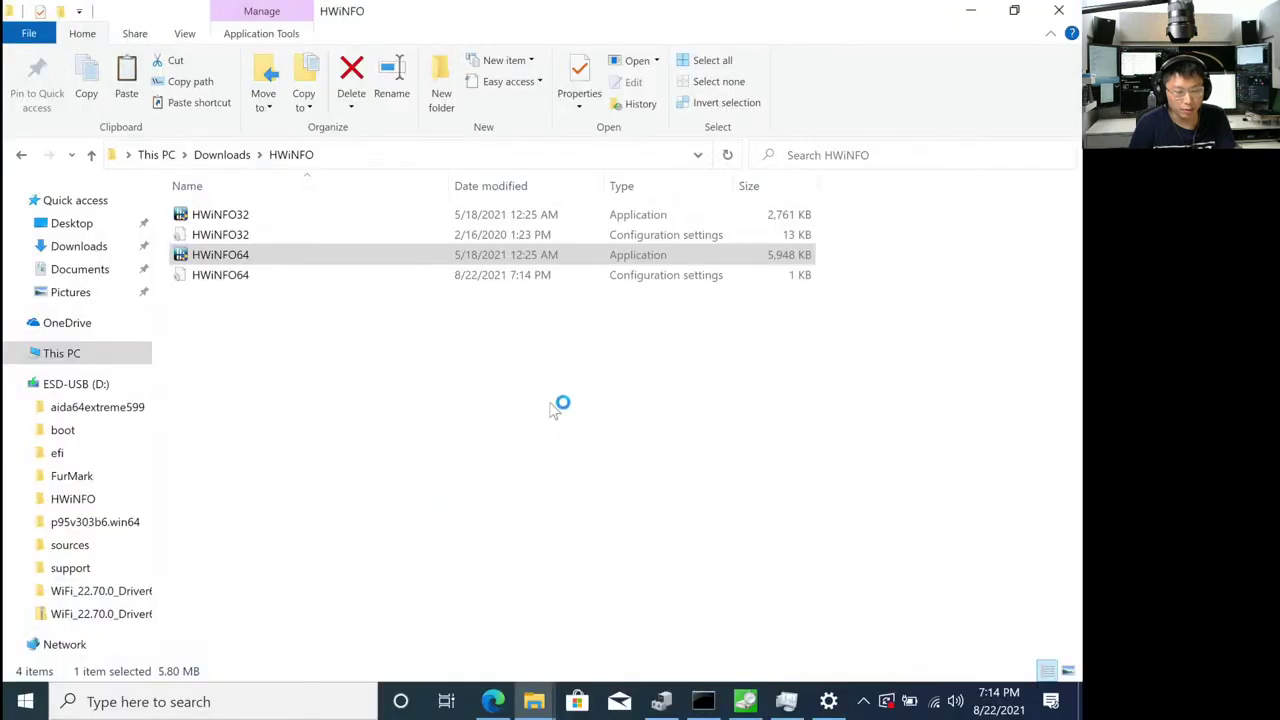
pyautogui.click(440, 390)
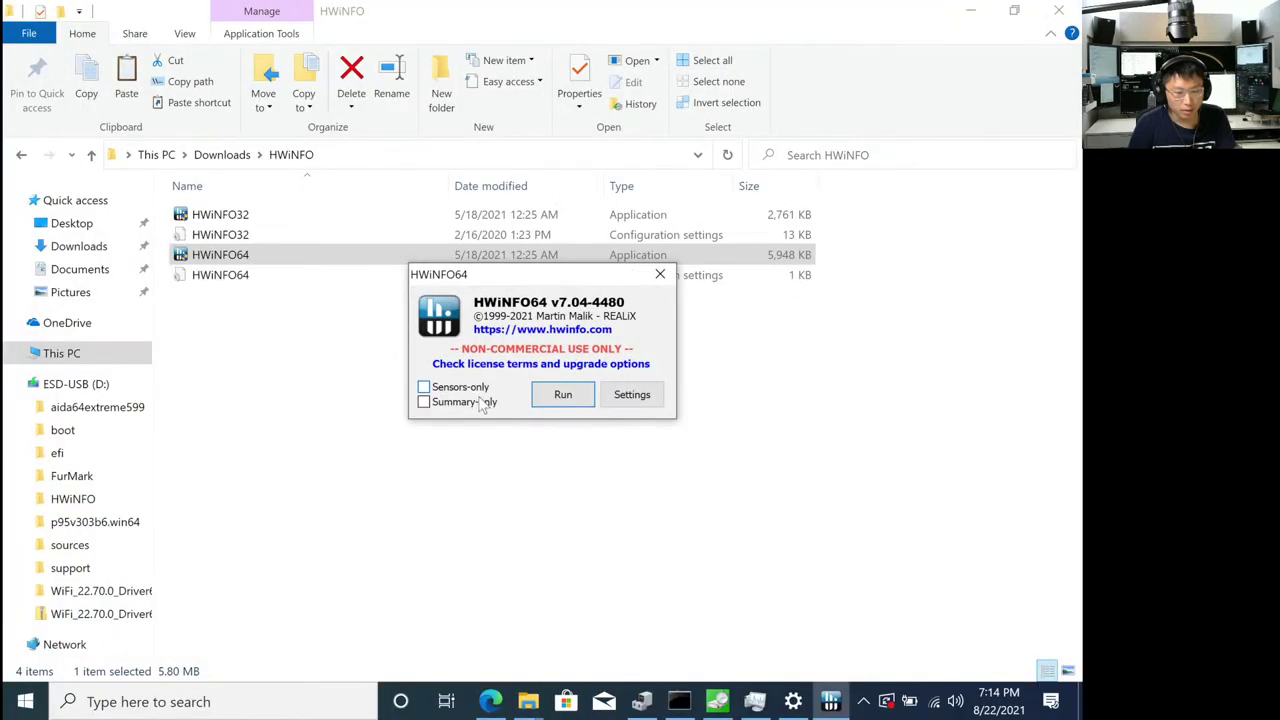
pyautogui.click(563, 394)
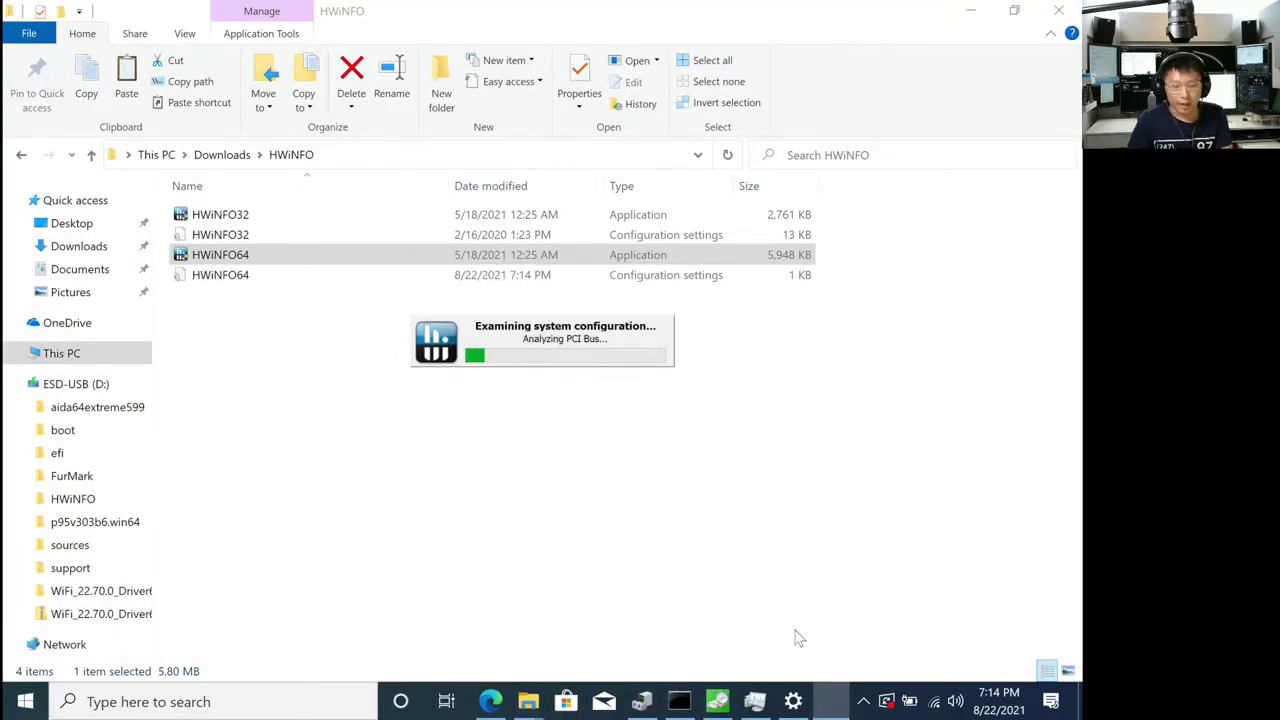
pyautogui.click(717, 701)
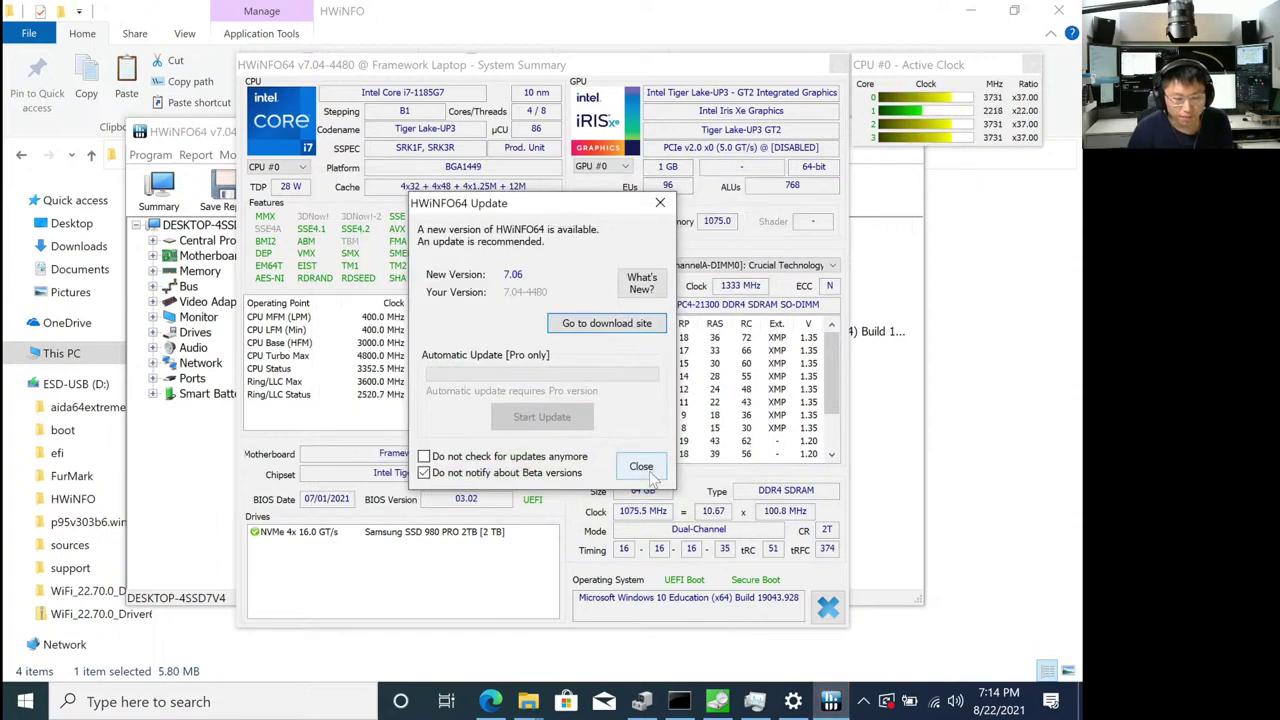
pyautogui.click(613, 328)
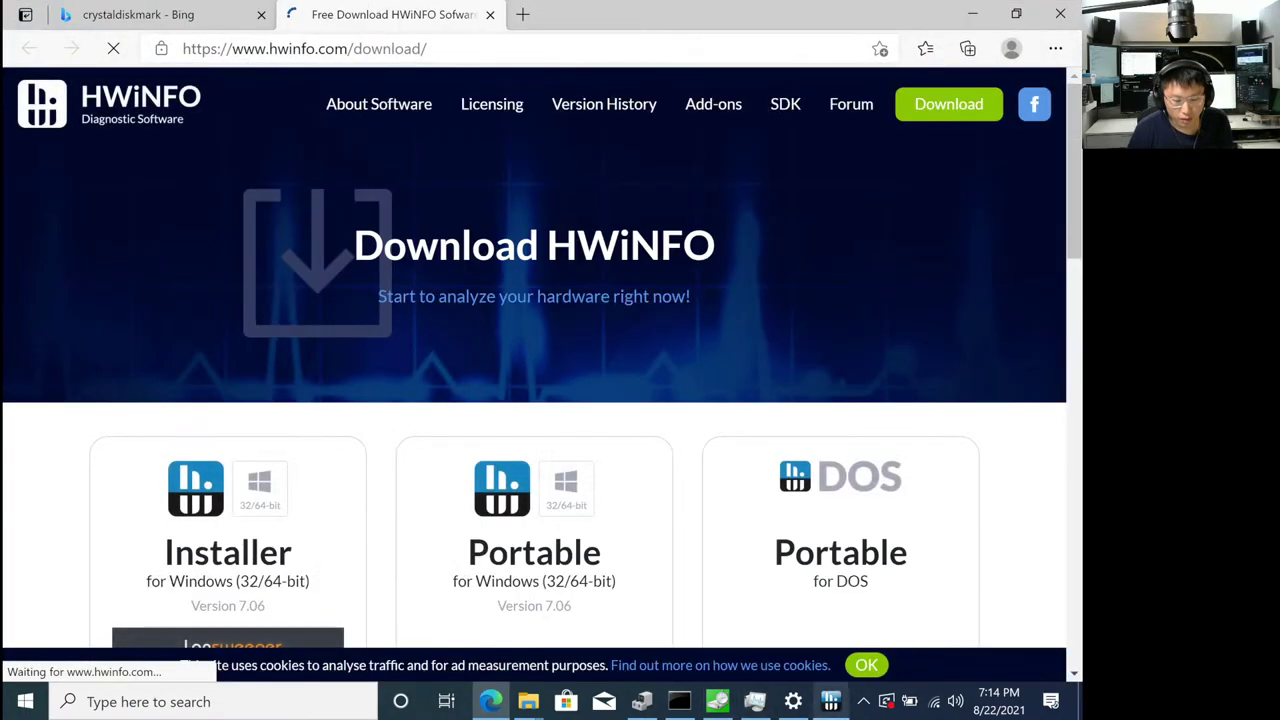
# Switch back to HWiNFO64, examine the CPU's TDP and model in the System Summary, and close the summary.
pyautogui.click(831, 702)
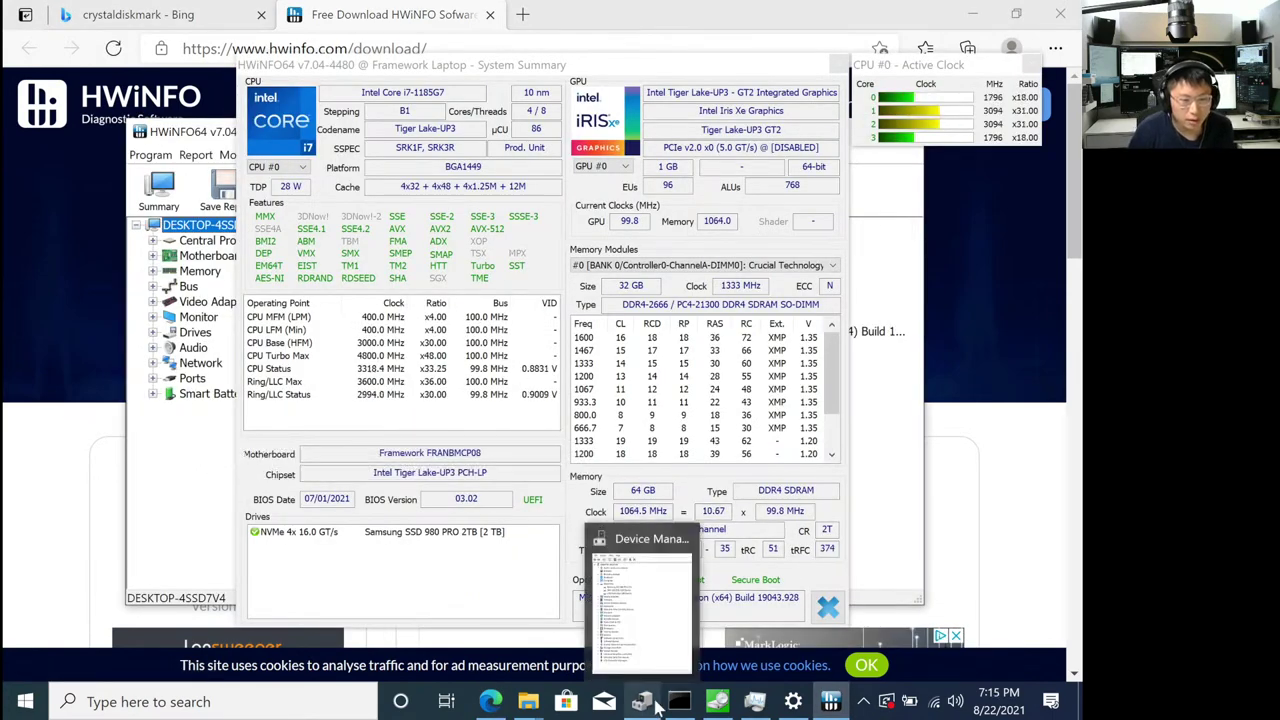
pyautogui.click(290, 186)
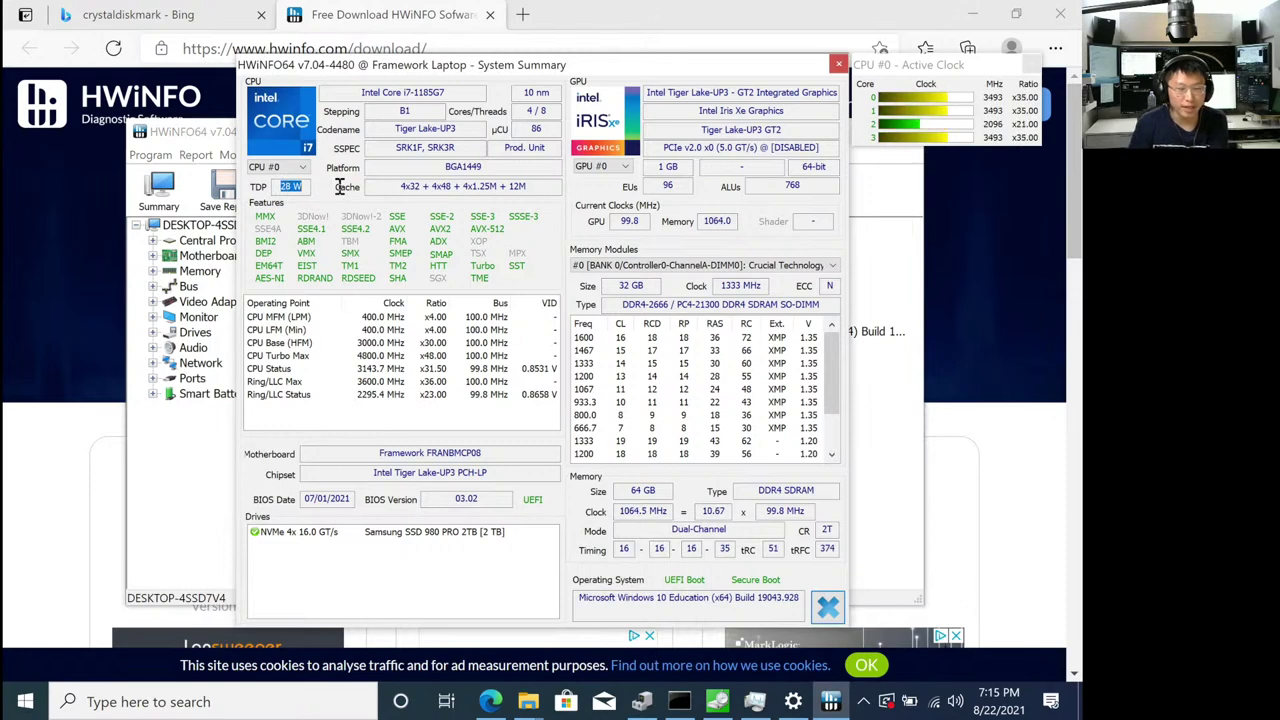
pyautogui.doubleClick(432, 92)
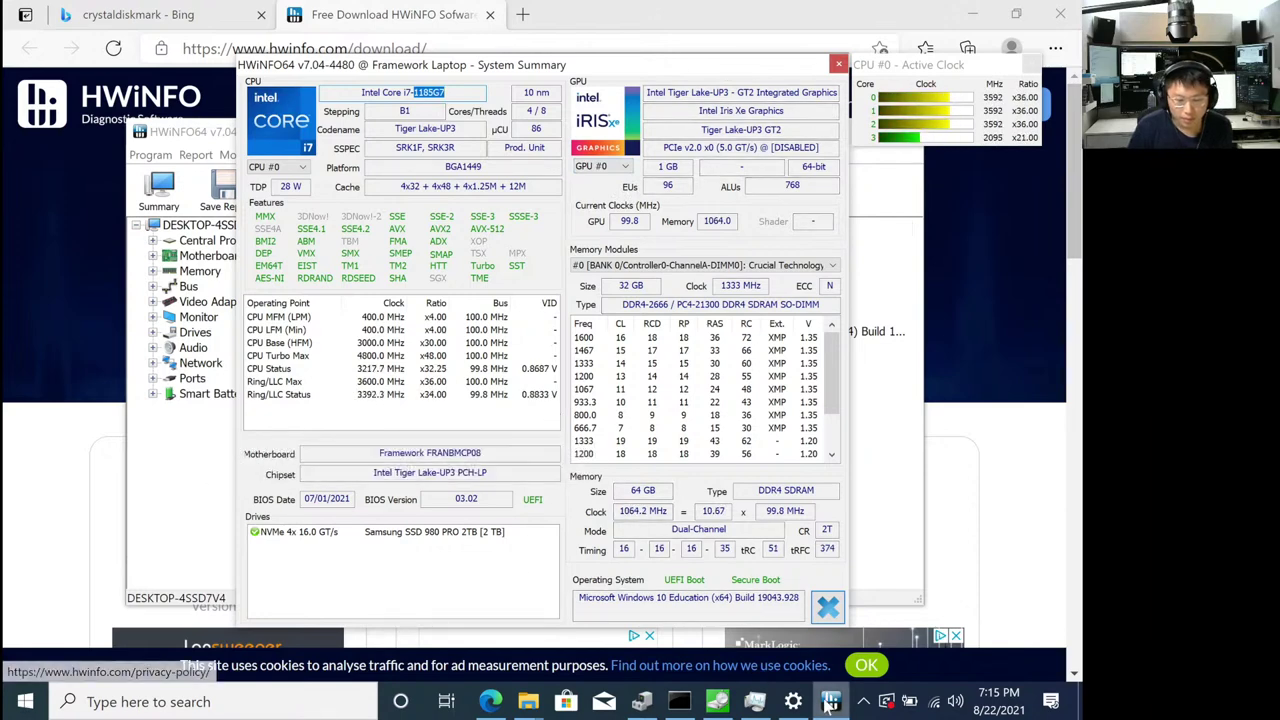
pyautogui.click(838, 64)
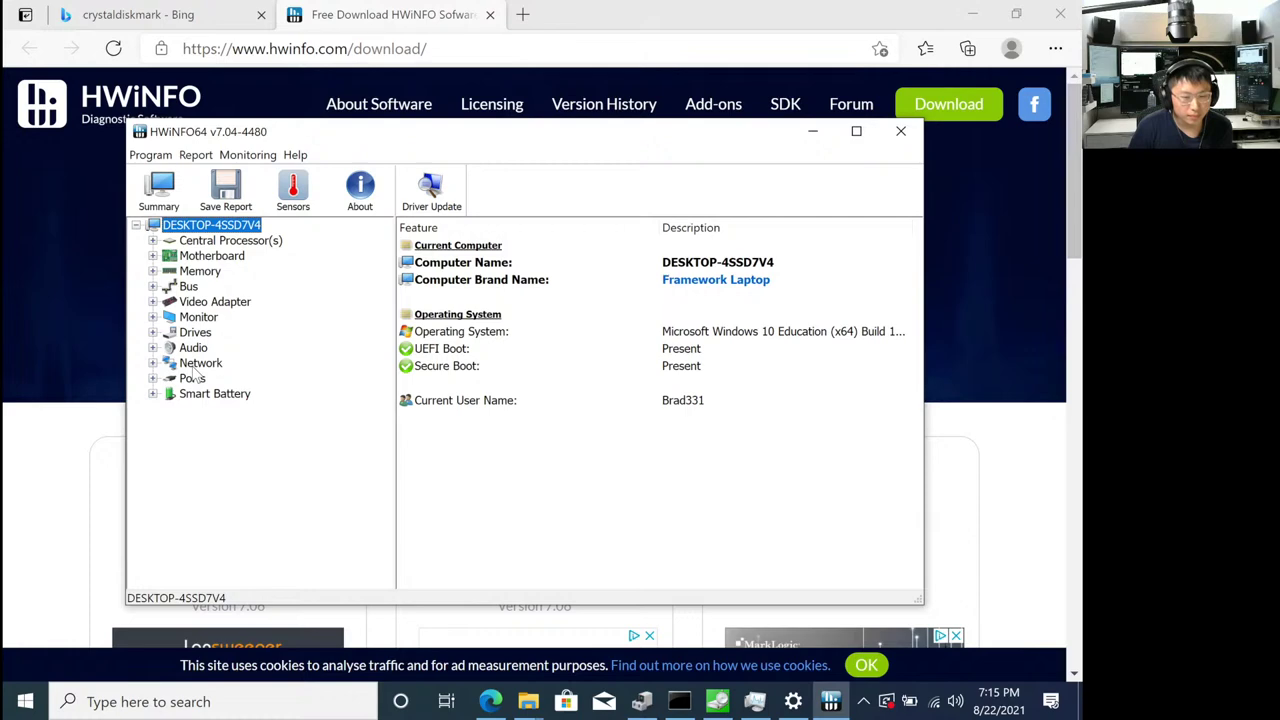
# Expand the Memory category, maximize the HWiNFO64 window and examine the current memory clock among the performance settings.
pyautogui.doubleClick(198, 271)
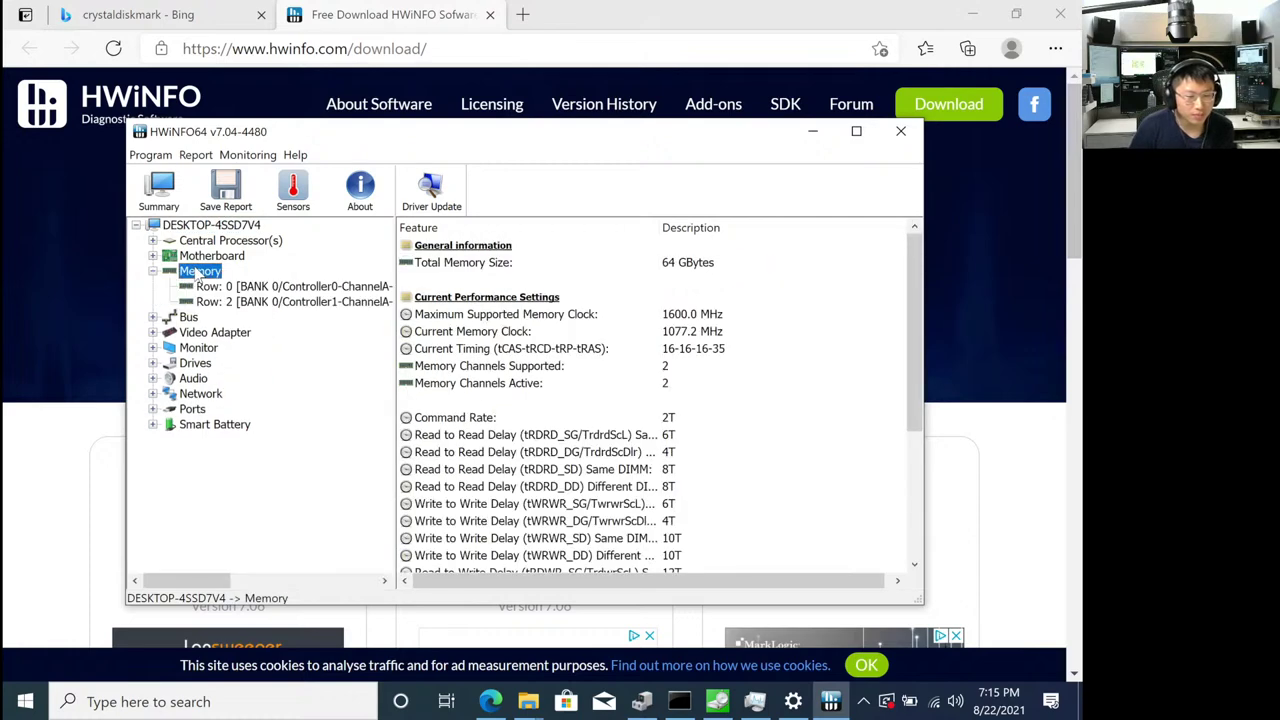
pyautogui.click(856, 131)
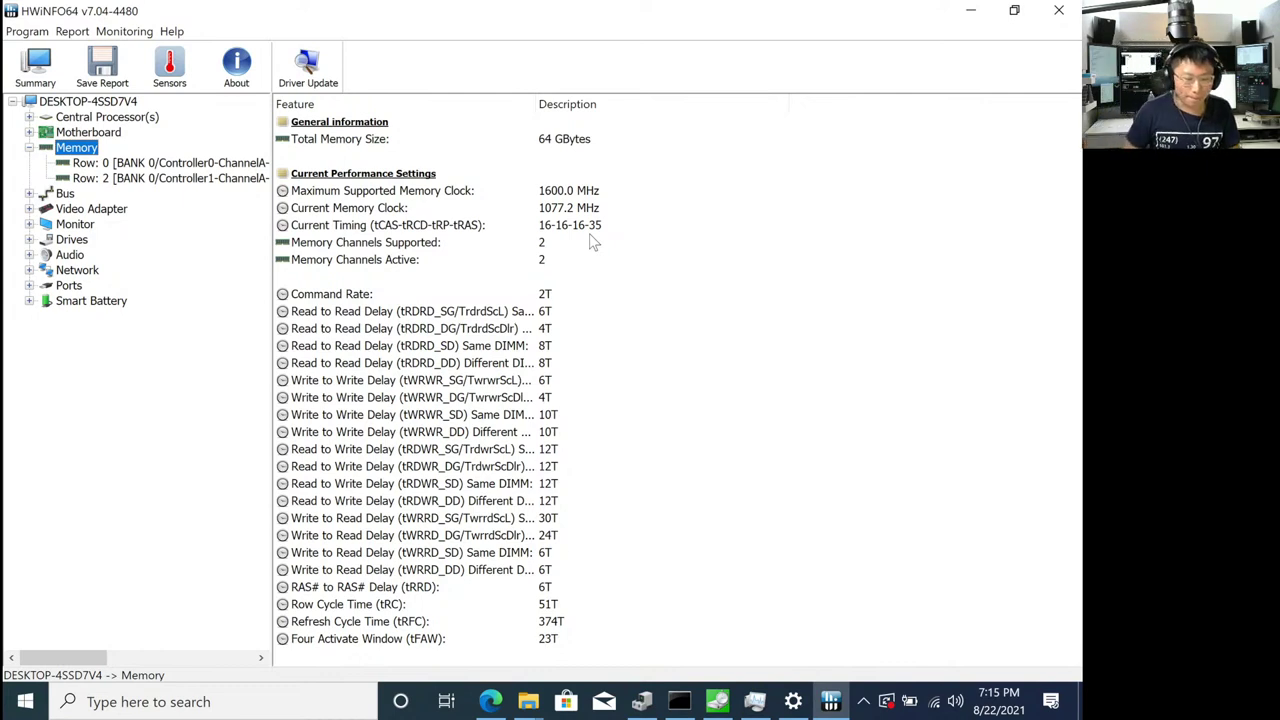
pyautogui.click(297, 210)
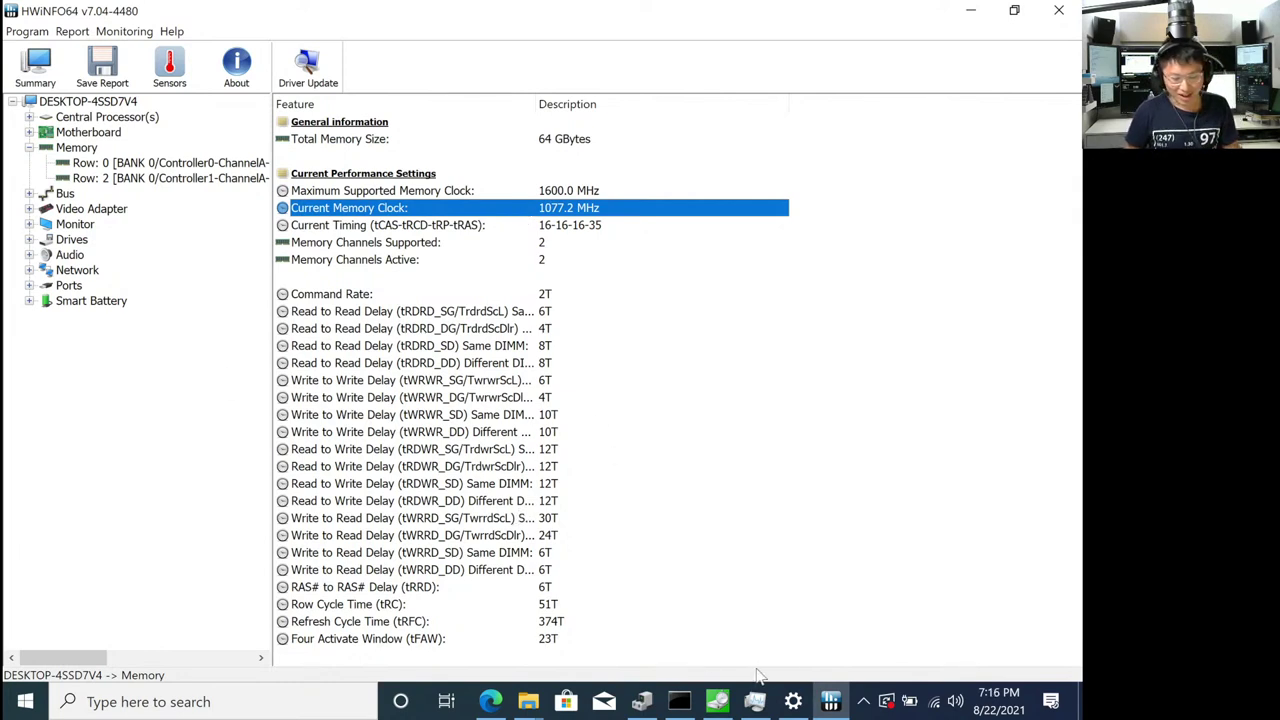
# Close CrystalDiskMark, and check the Windows Update status in Settings before returning to HWiNFO64.
pyautogui.click(717, 701)
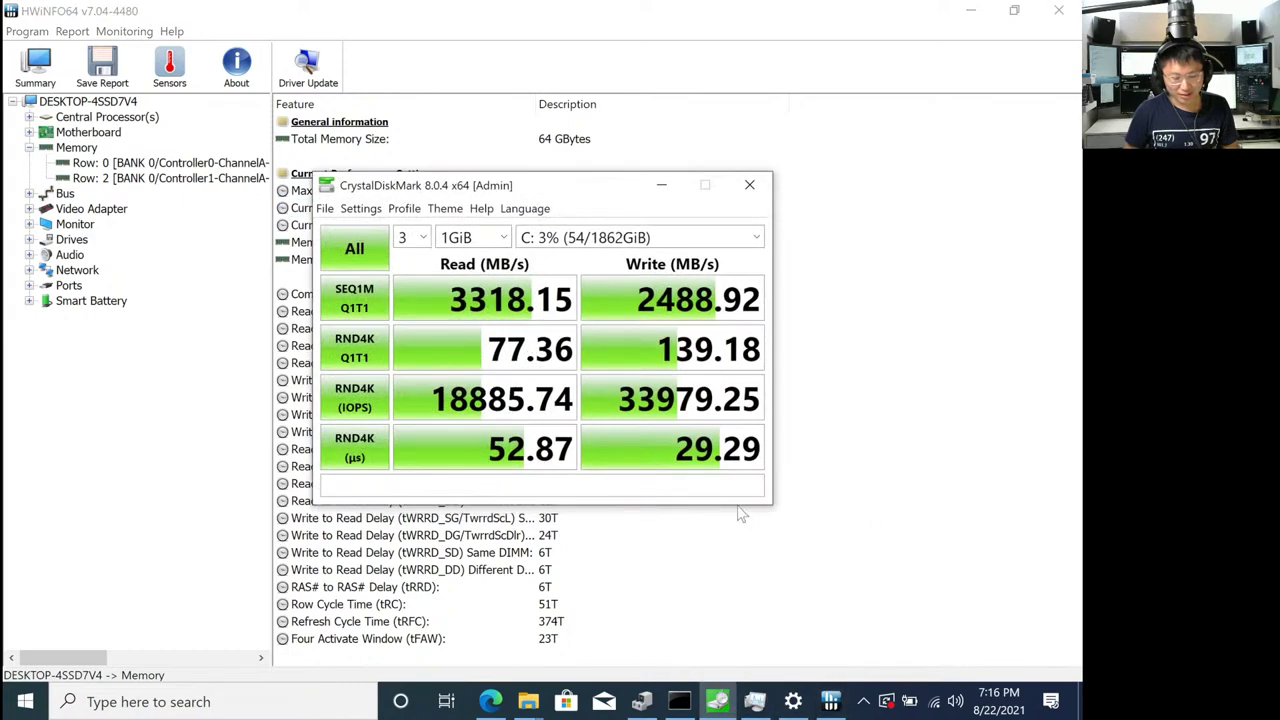
pyautogui.click(749, 184)
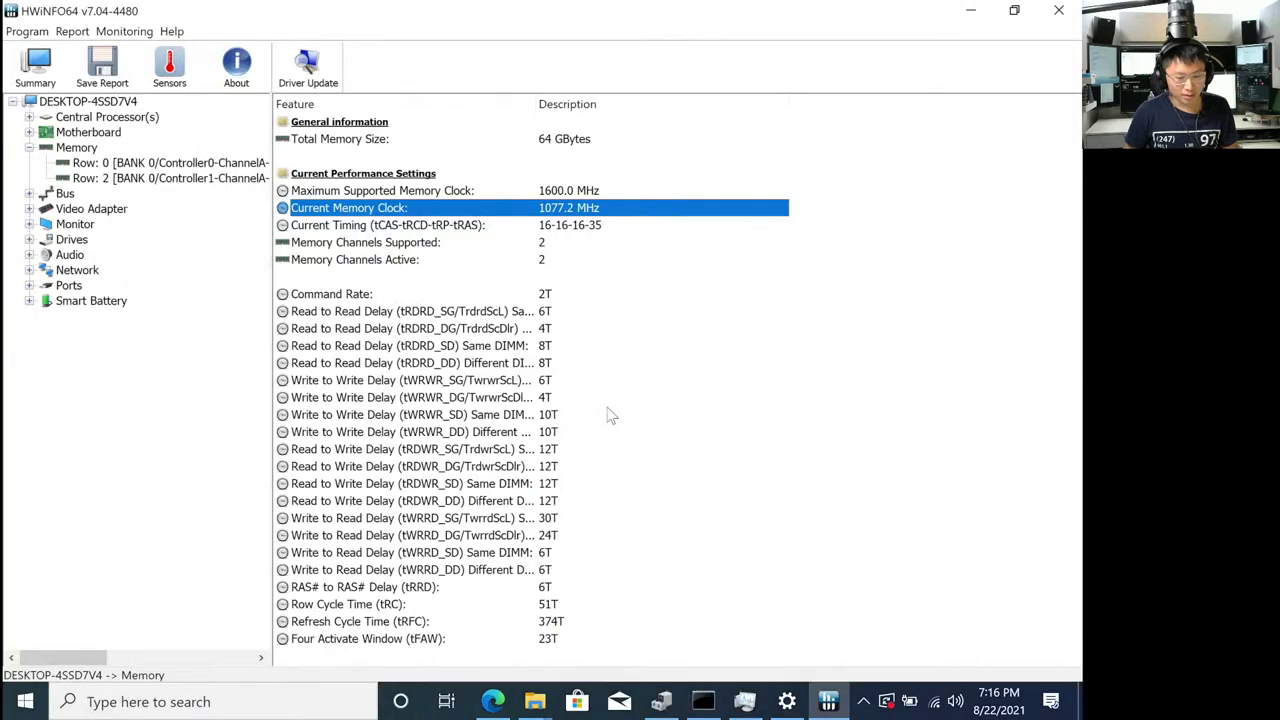
pyautogui.click(749, 704)
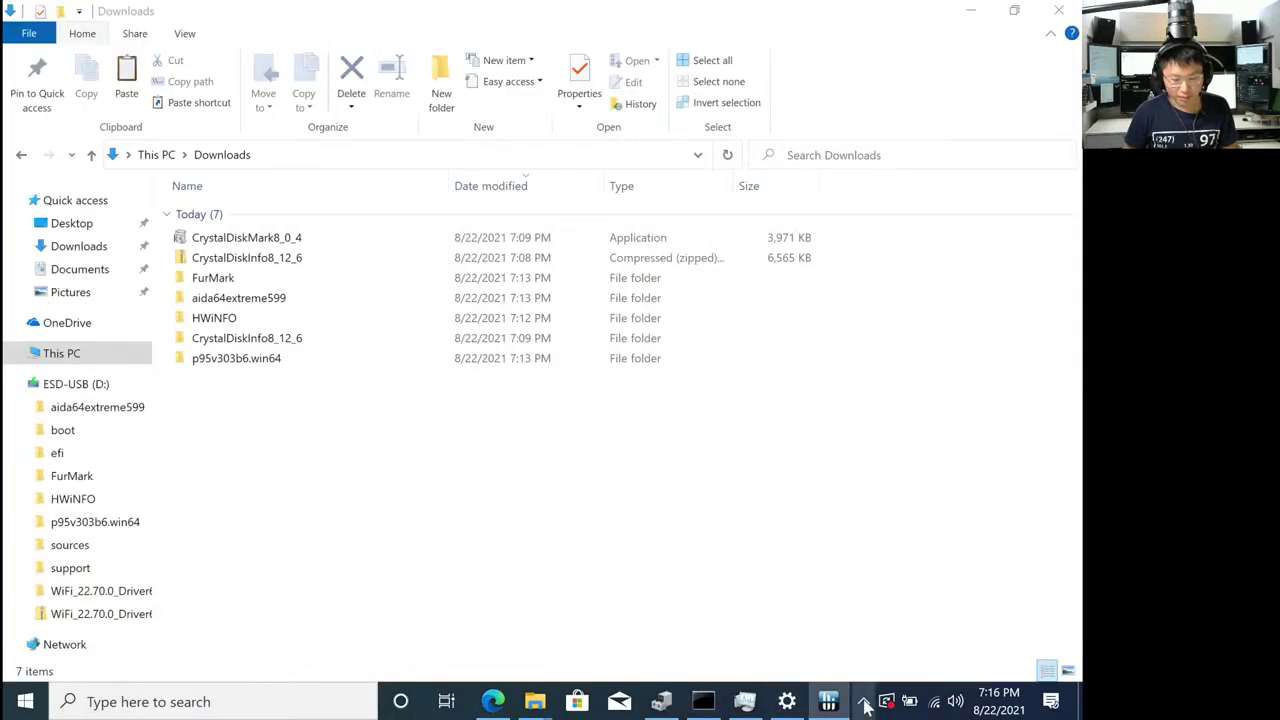
pyautogui.click(863, 701)
pyautogui.click(886, 703)
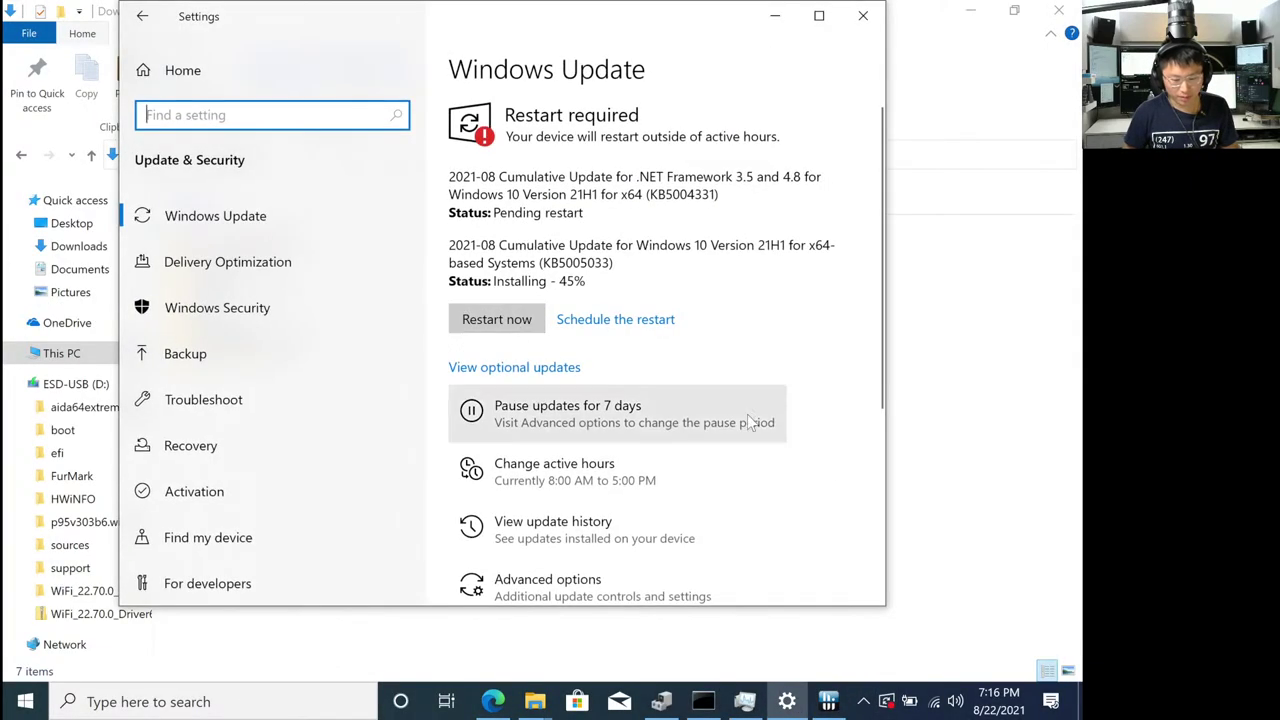
pyautogui.click(845, 711)
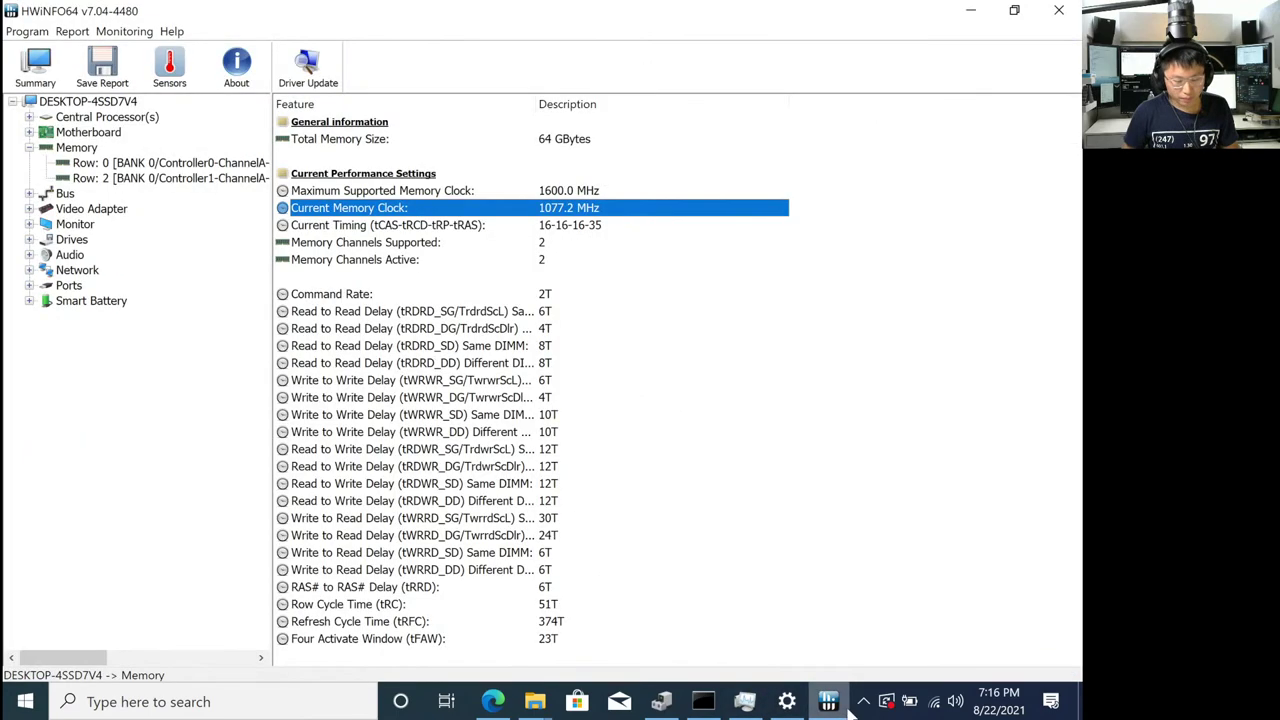
# Switch to the Settings window and restart the laptop for the pending Windows updates.
pyautogui.click(701, 701)
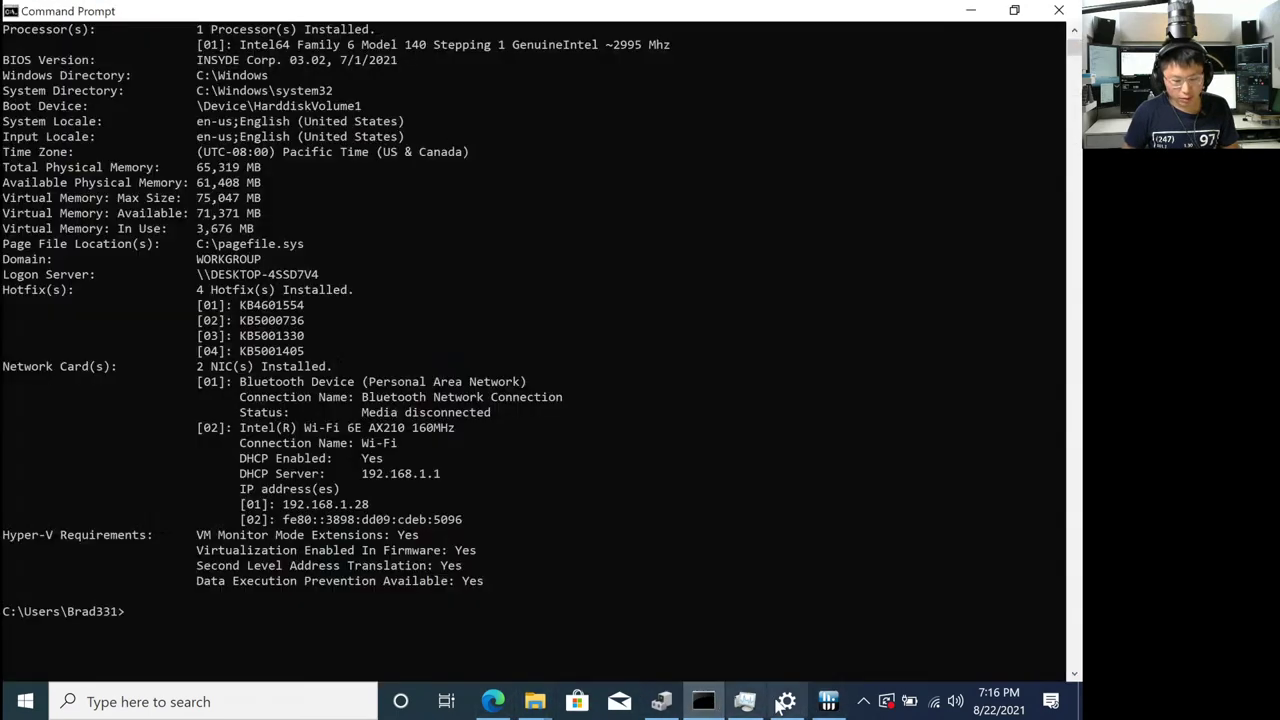
pyautogui.click(785, 701)
pyautogui.click(491, 318)
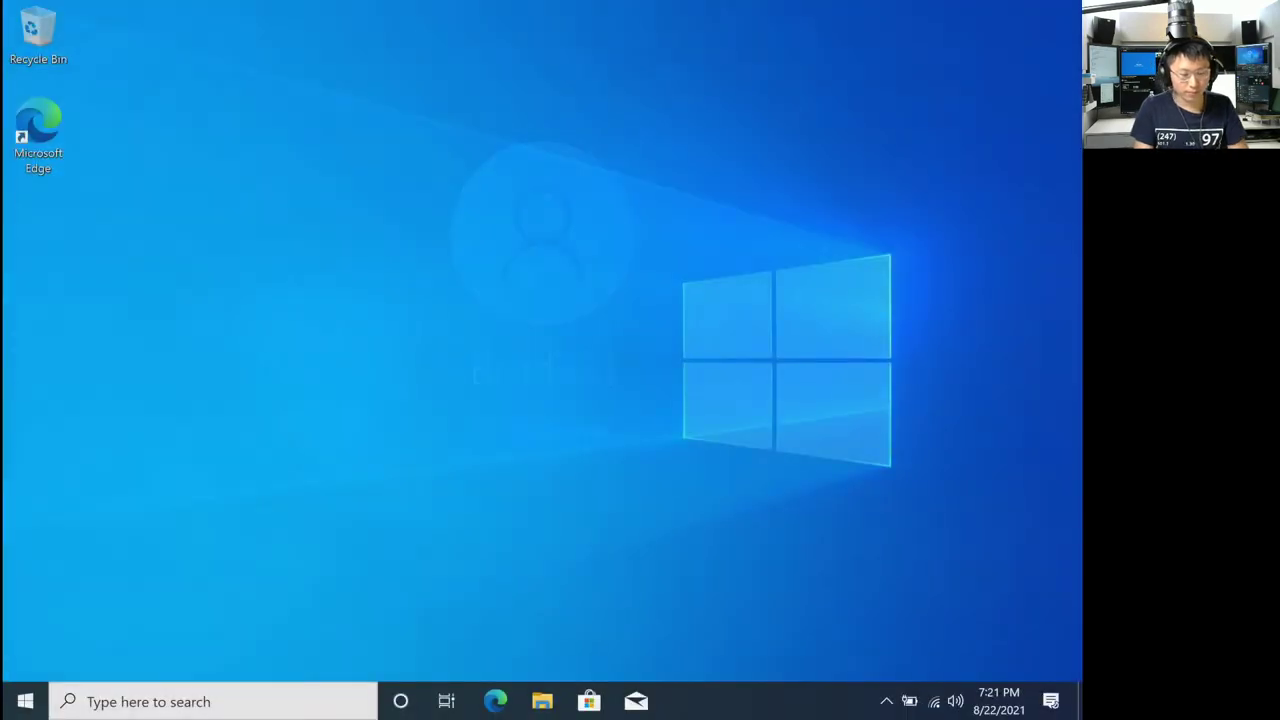
# Restart the laptop with the Update and restart power option.
pyautogui.press('super')
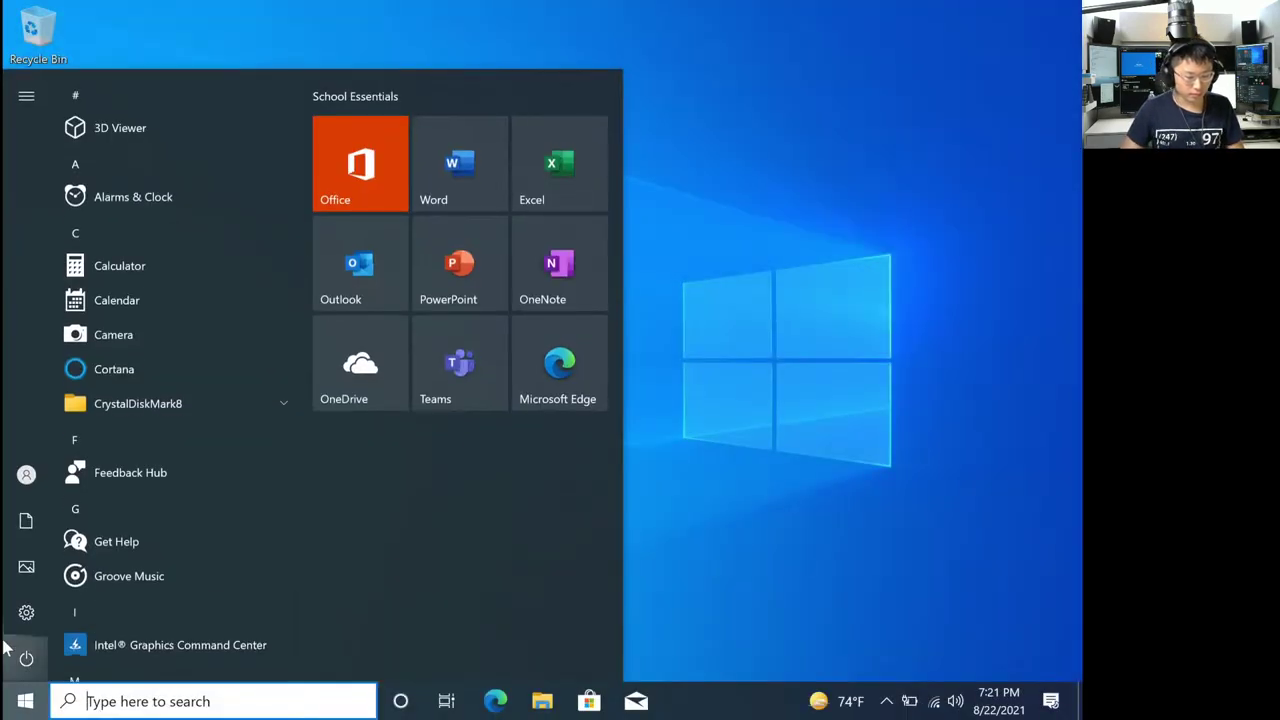
pyautogui.moveTo(5, 650)
pyautogui.click(63, 658)
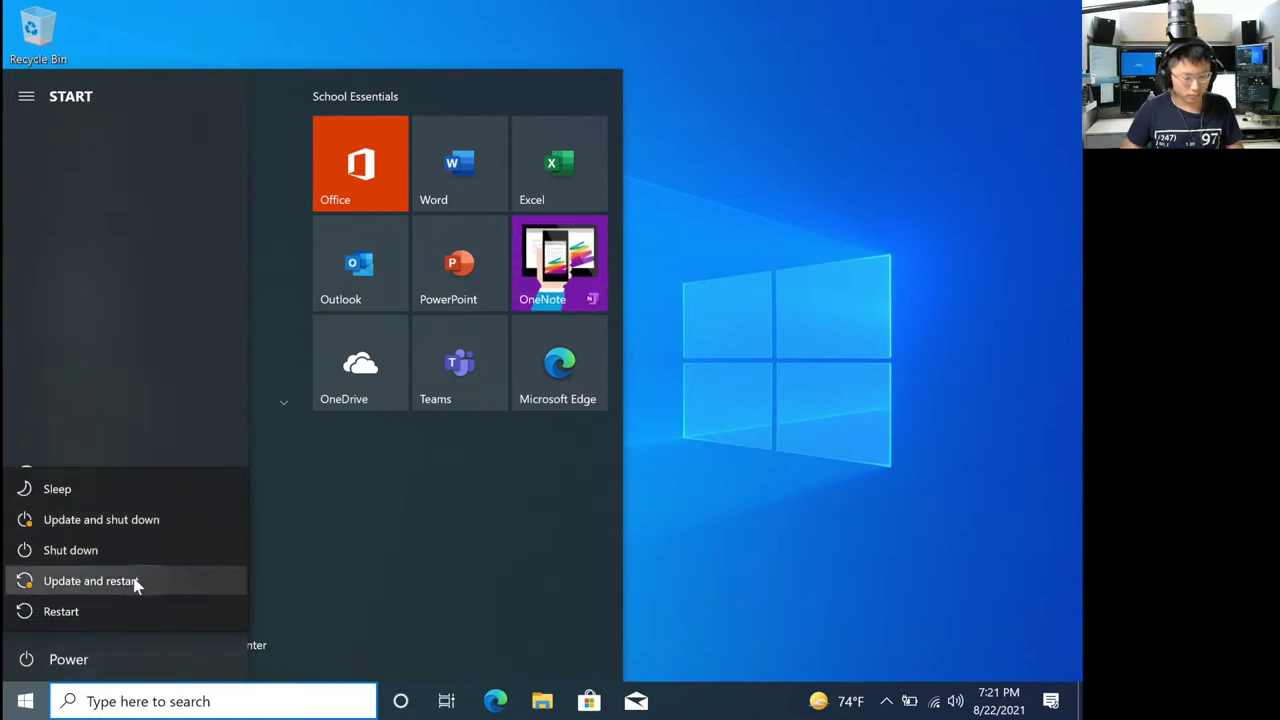
pyautogui.click(140, 524)
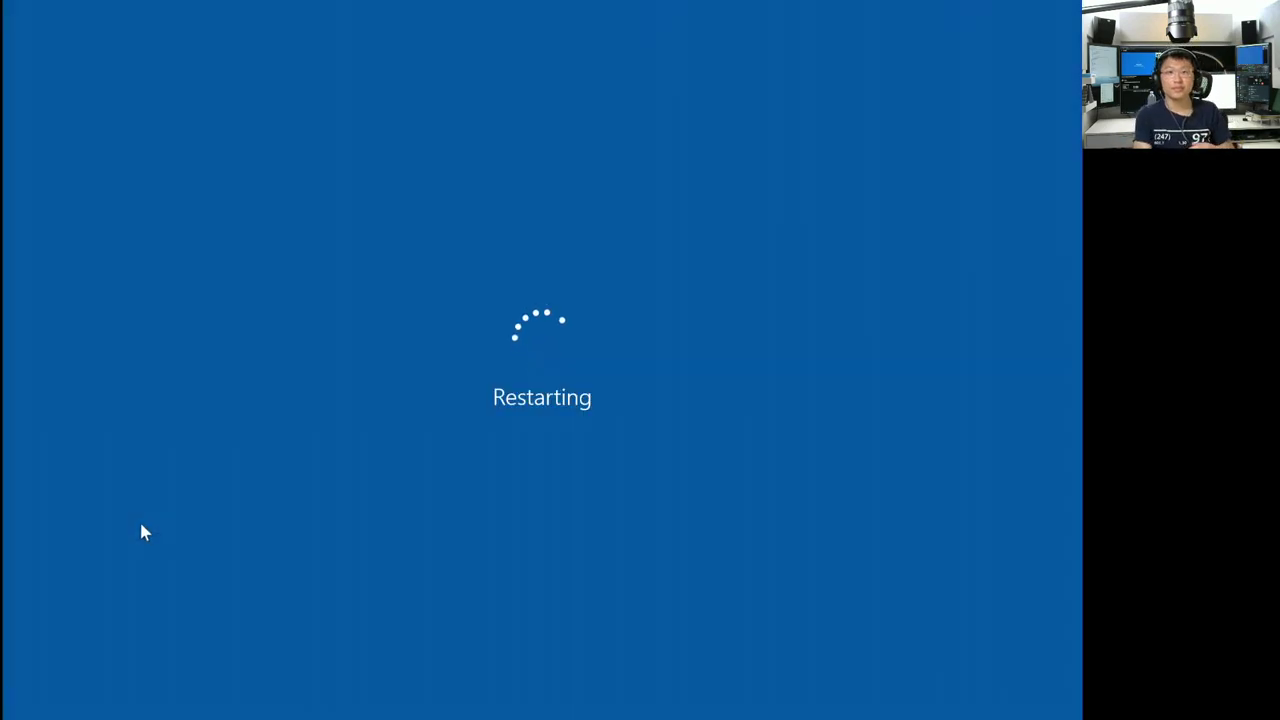
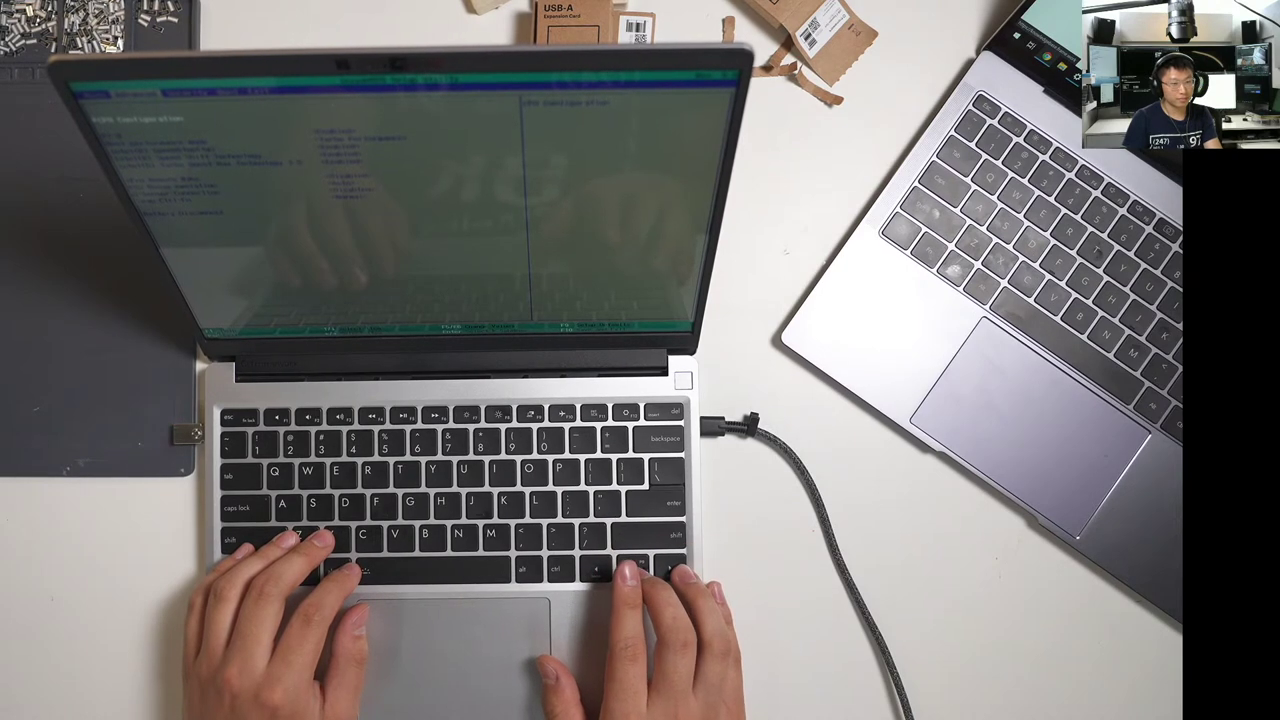
# Look through the InsydeH20 Setup Utility pages and examine the processor, memory and firmware details on the Main page.
pyautogui.press('Left')
pyautogui.press('Right')
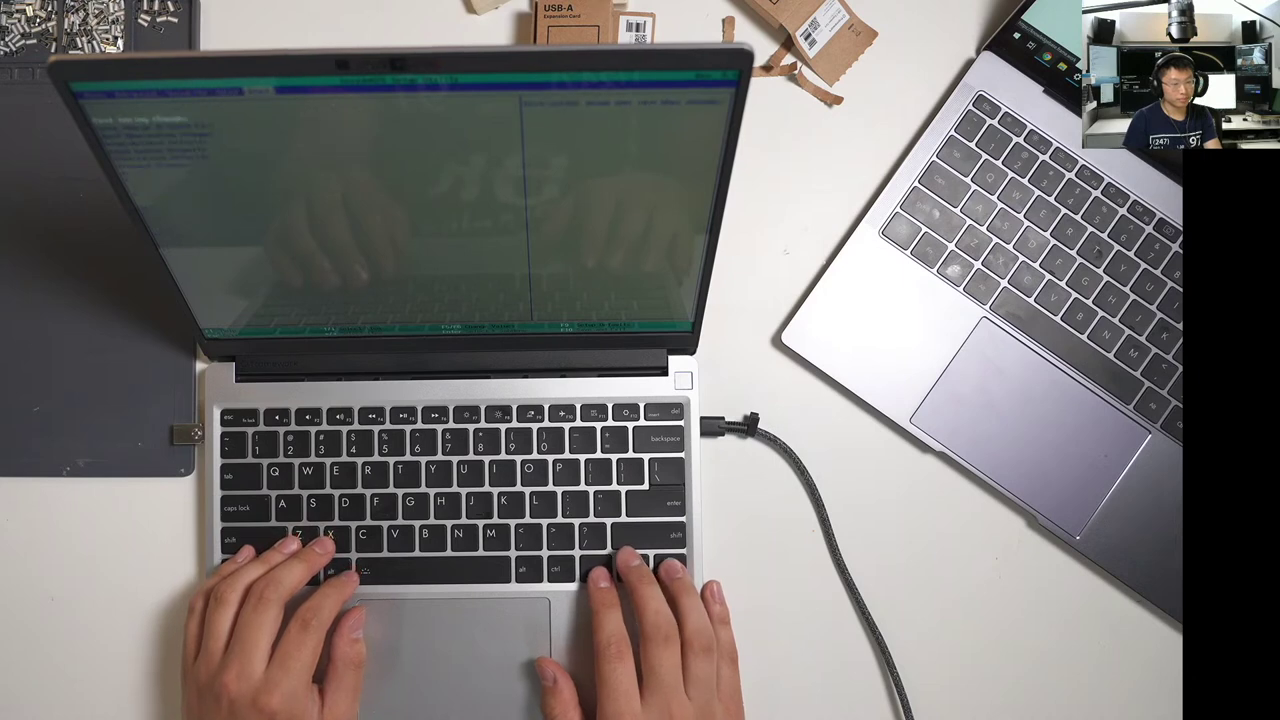
pyautogui.press('Left')
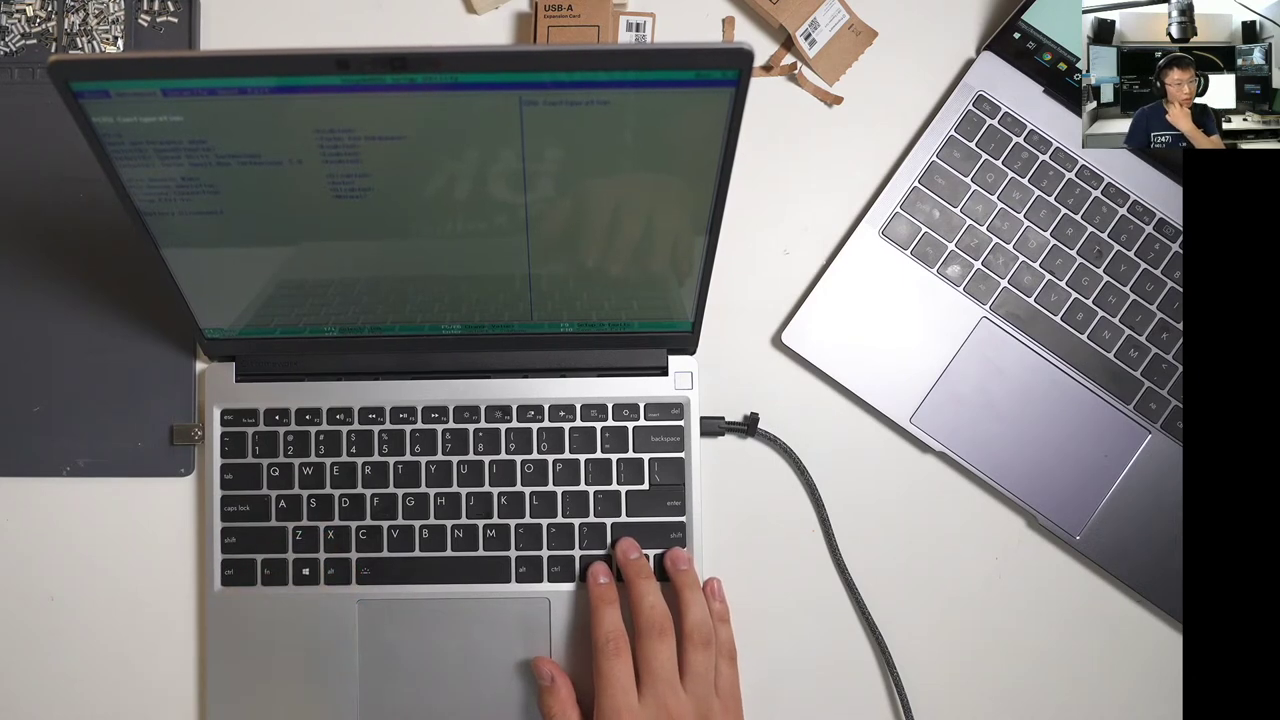
pyautogui.press('Left')
pyautogui.press('Left')
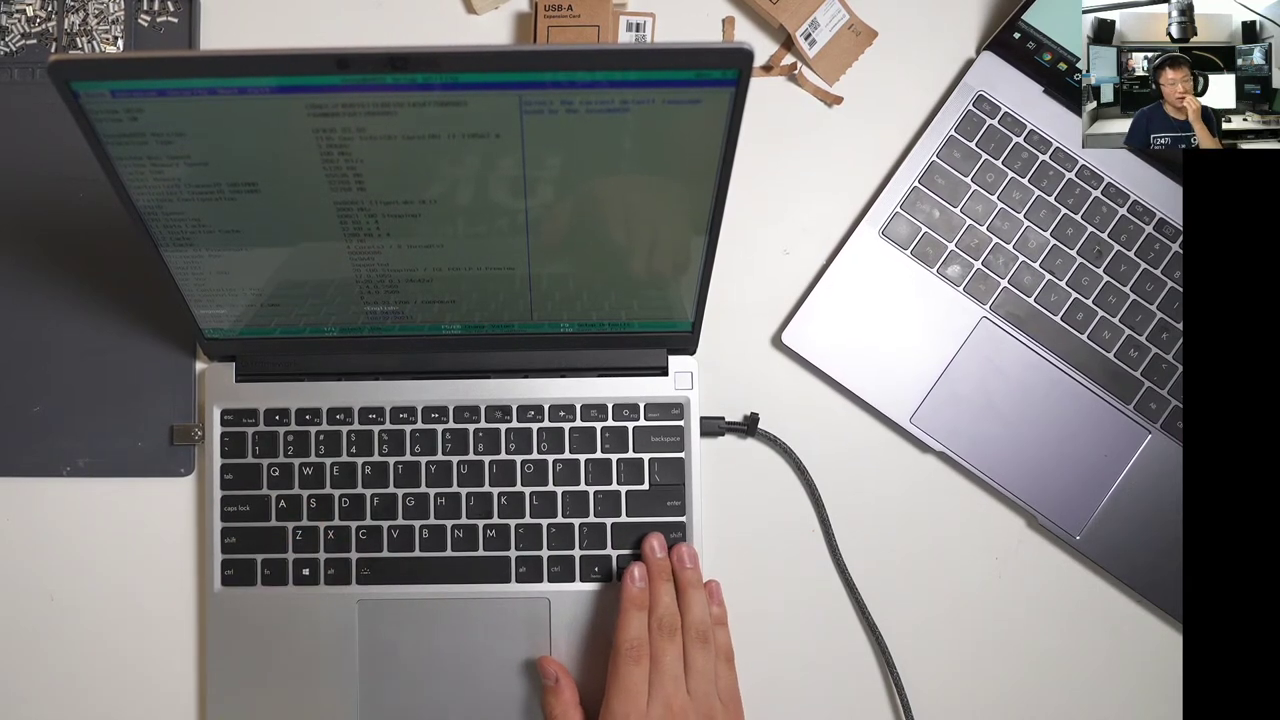
pyautogui.press('Down')
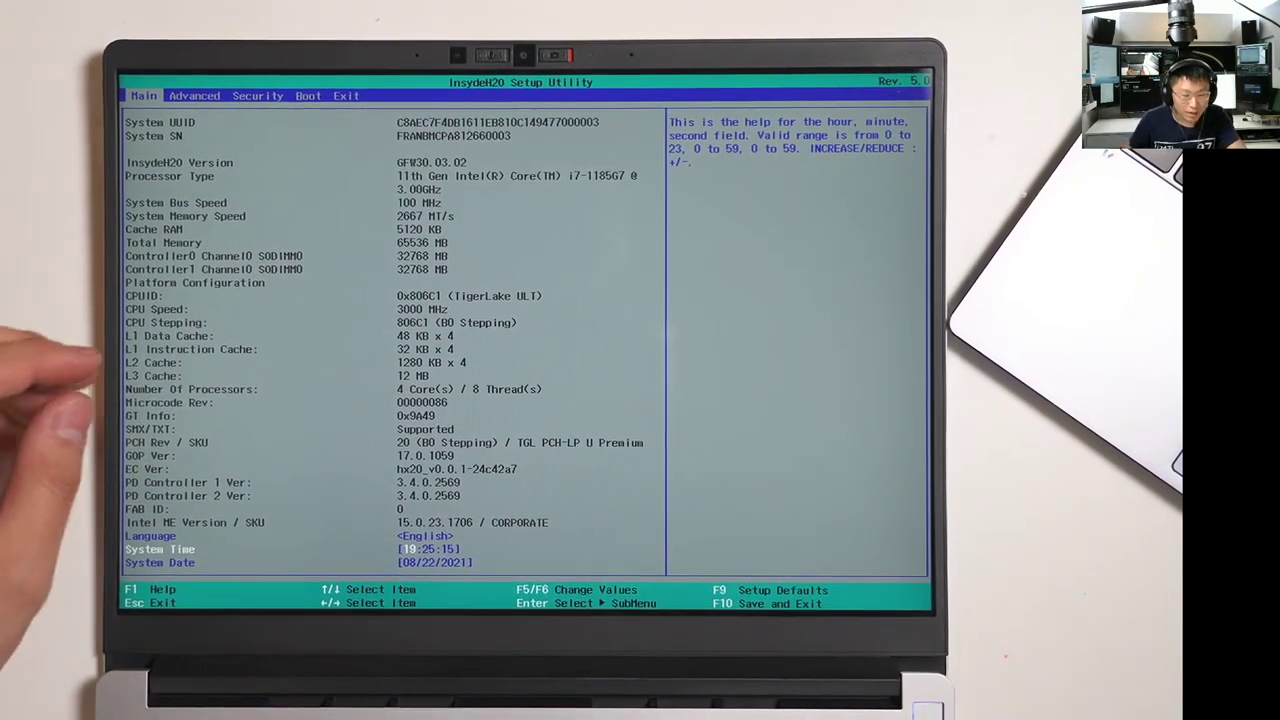
pyautogui.press('Up')
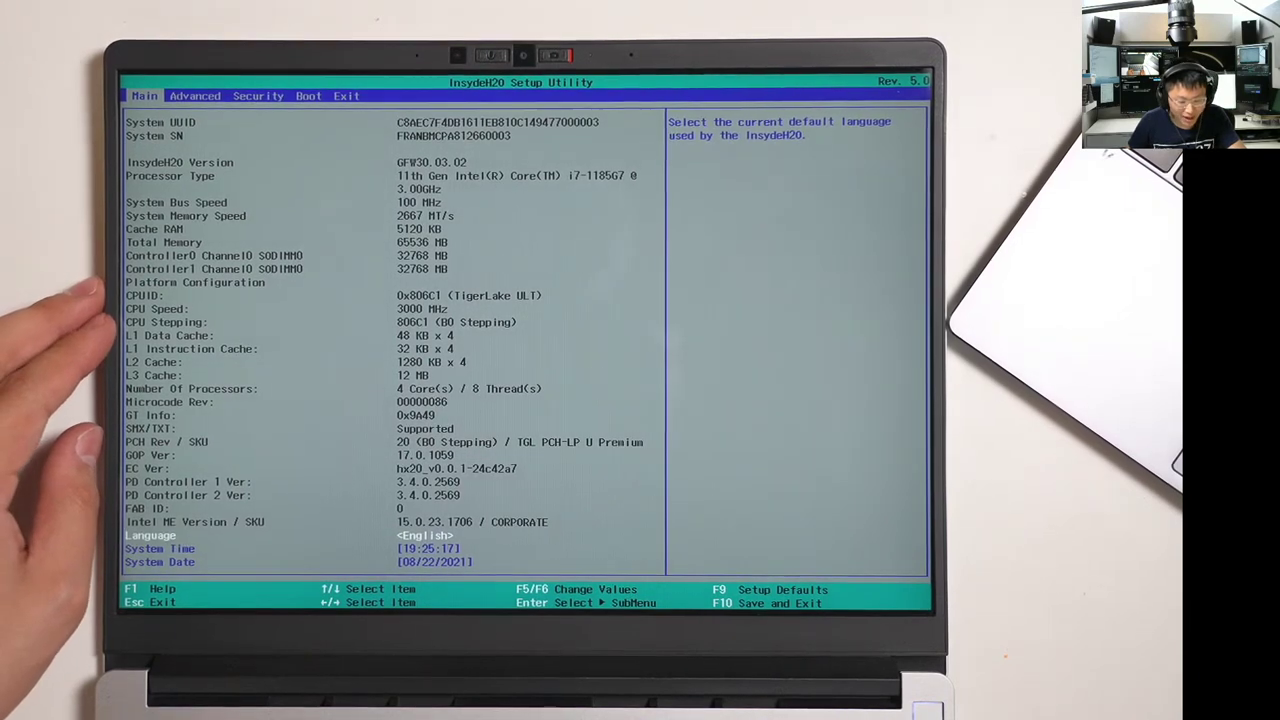
pyautogui.press('Down')
pyautogui.press('Down')
pyautogui.press('Up')
pyautogui.press('Up')
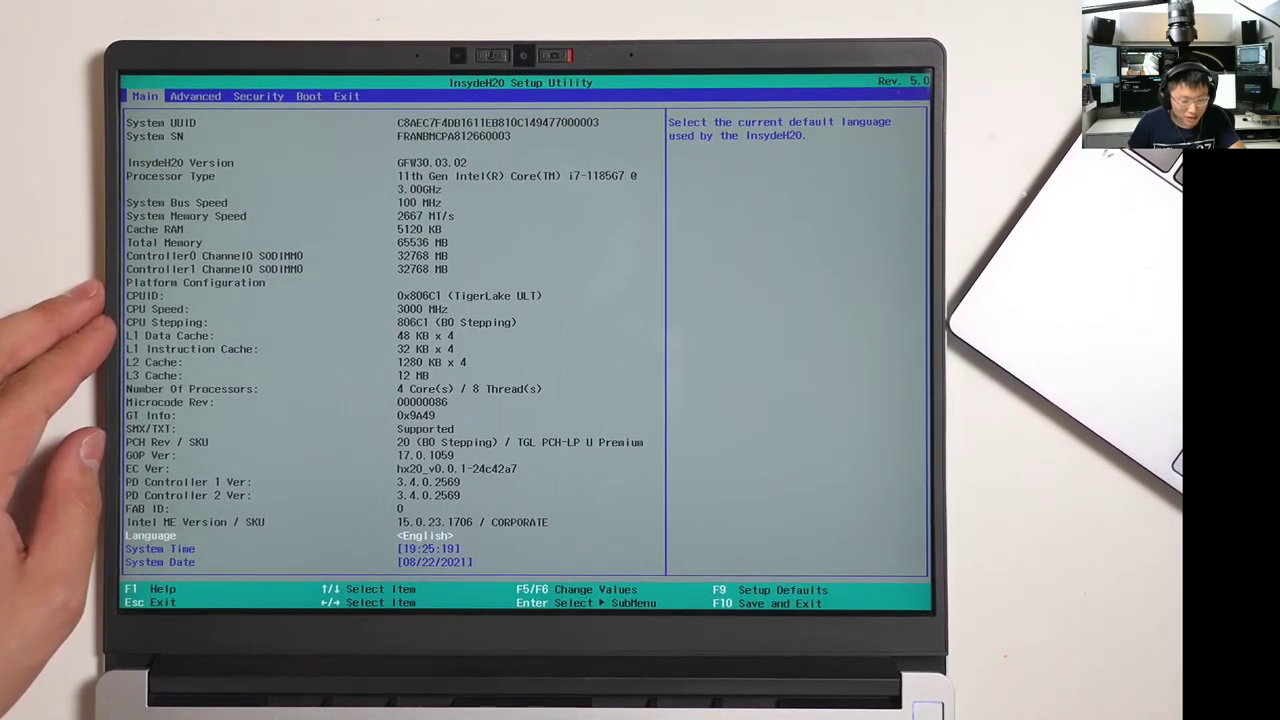
# Open CPU Configuration on the Advanced page and examine its processor options, such as Active Processor Cores and AP threads Idle Manner.
pyautogui.press('Right')
pyautogui.press('Return')
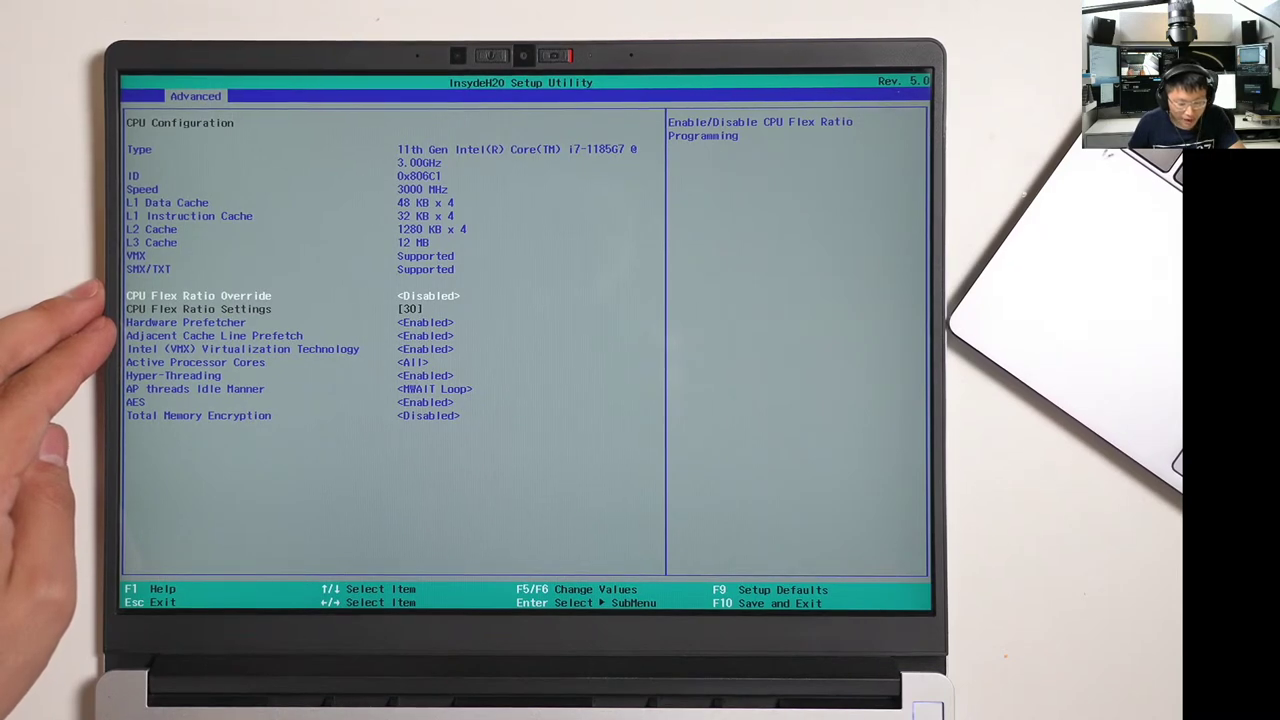
pyautogui.press('Down')
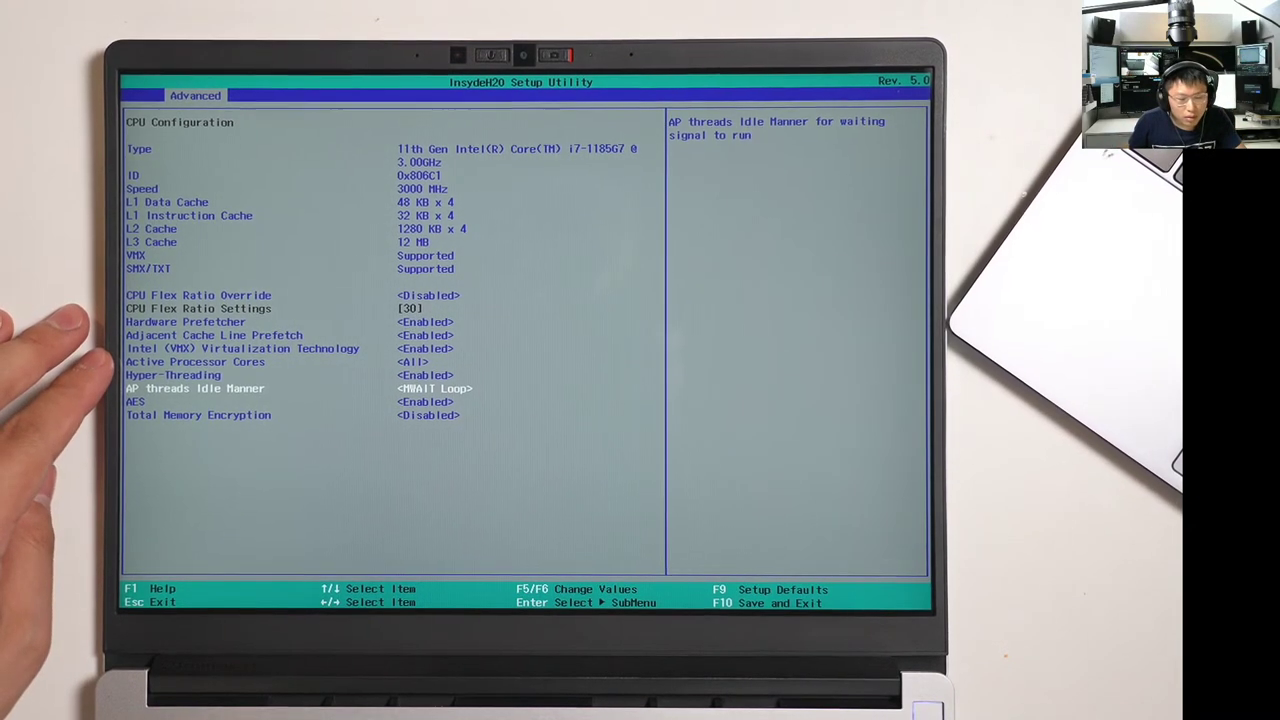
pyautogui.press('Down')
pyautogui.press('Up')
pyautogui.press('Up')
pyautogui.press('Up')
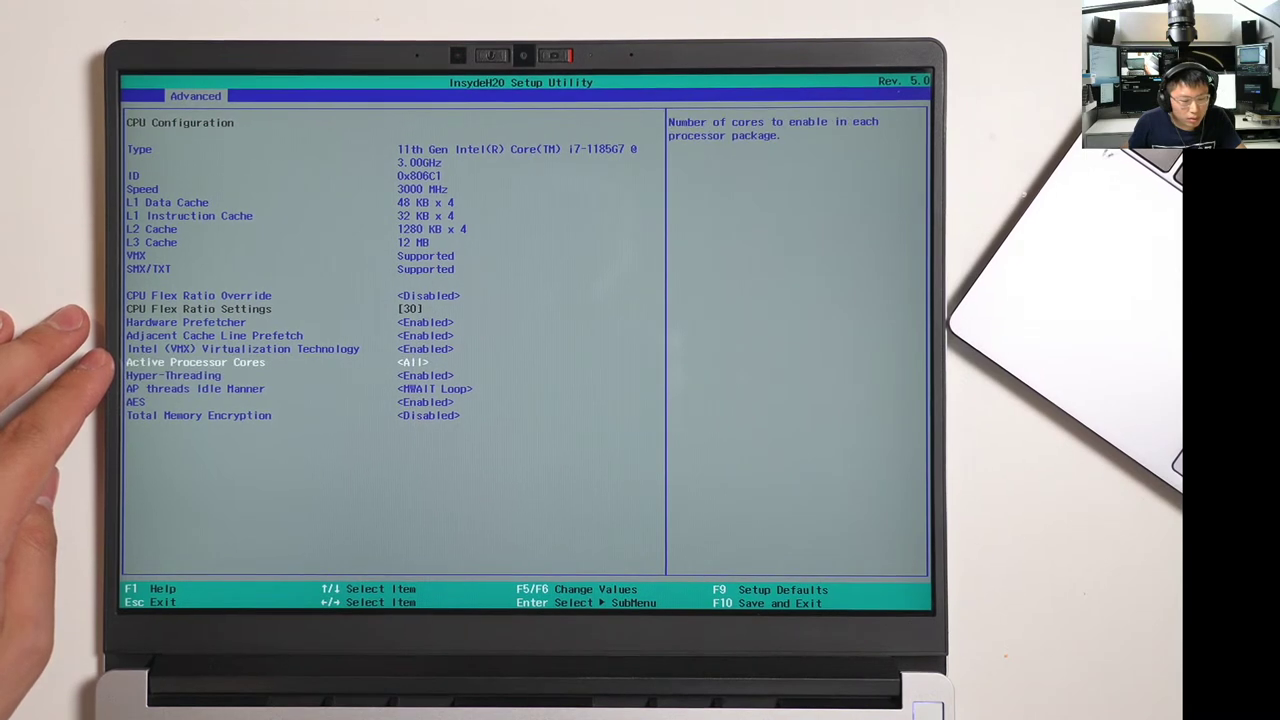
pyautogui.press('Up')
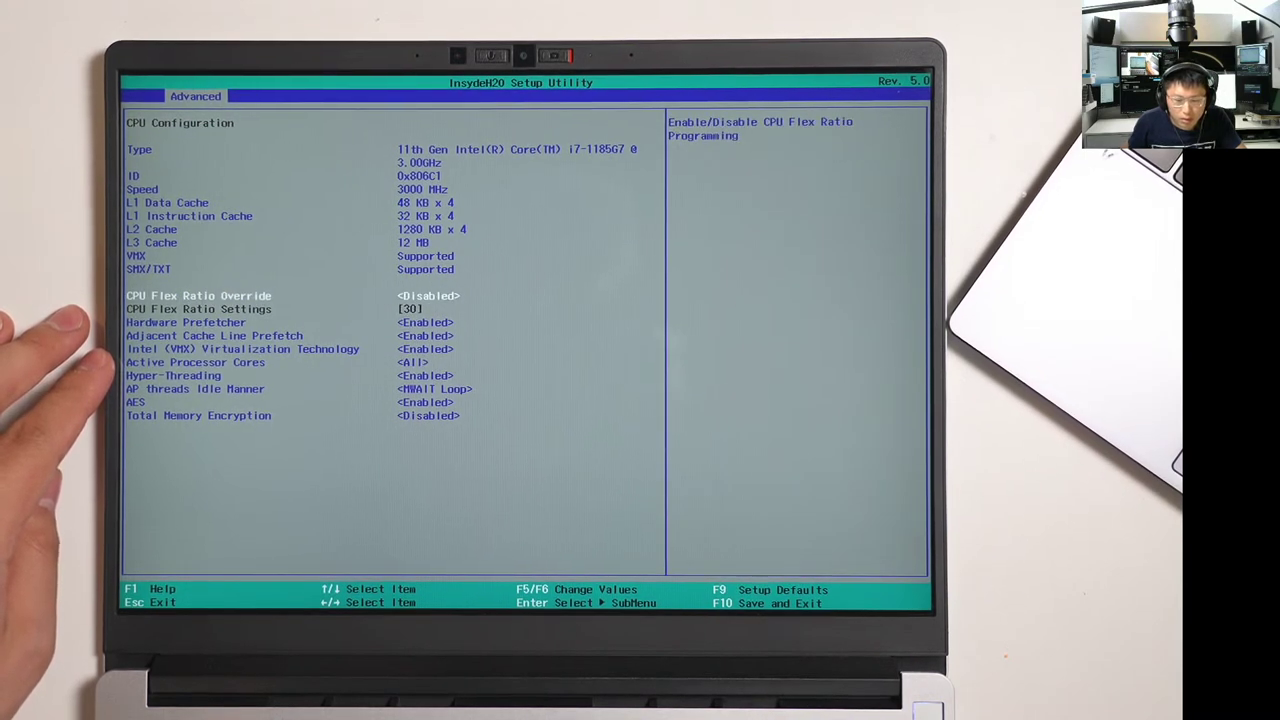
# Enable CPU Flex Ratio Override and set CPU Flex Ratio Settings to 47.
pyautogui.press('Return')
pyautogui.press('Down')
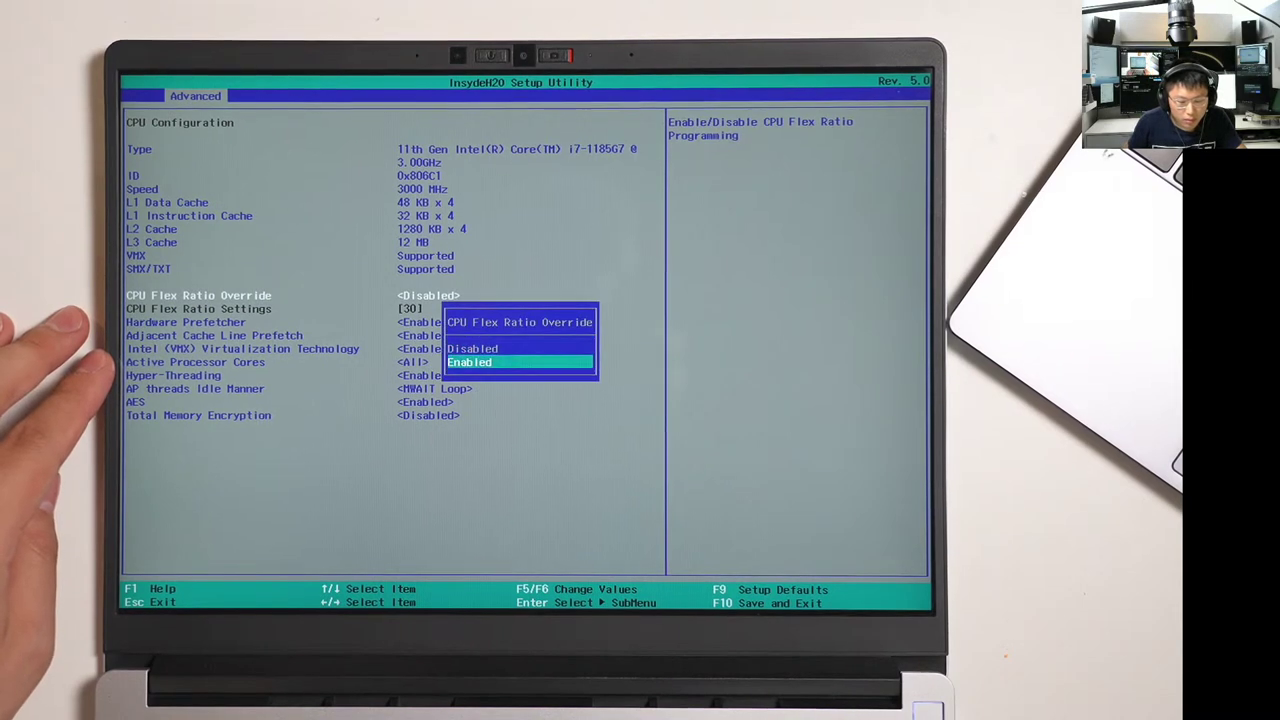
pyautogui.press('Return')
pyautogui.press('Down')
pyautogui.press('Return')
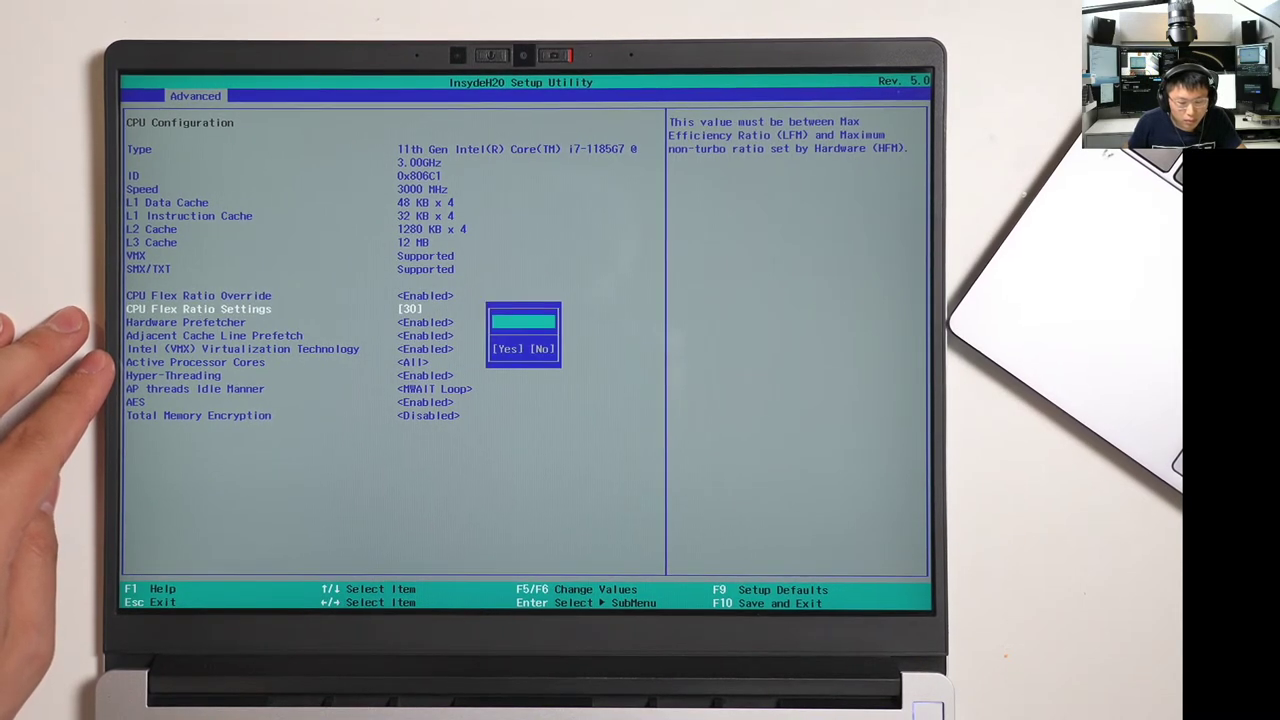
pyautogui.press('Escape')
pyautogui.press('Return')
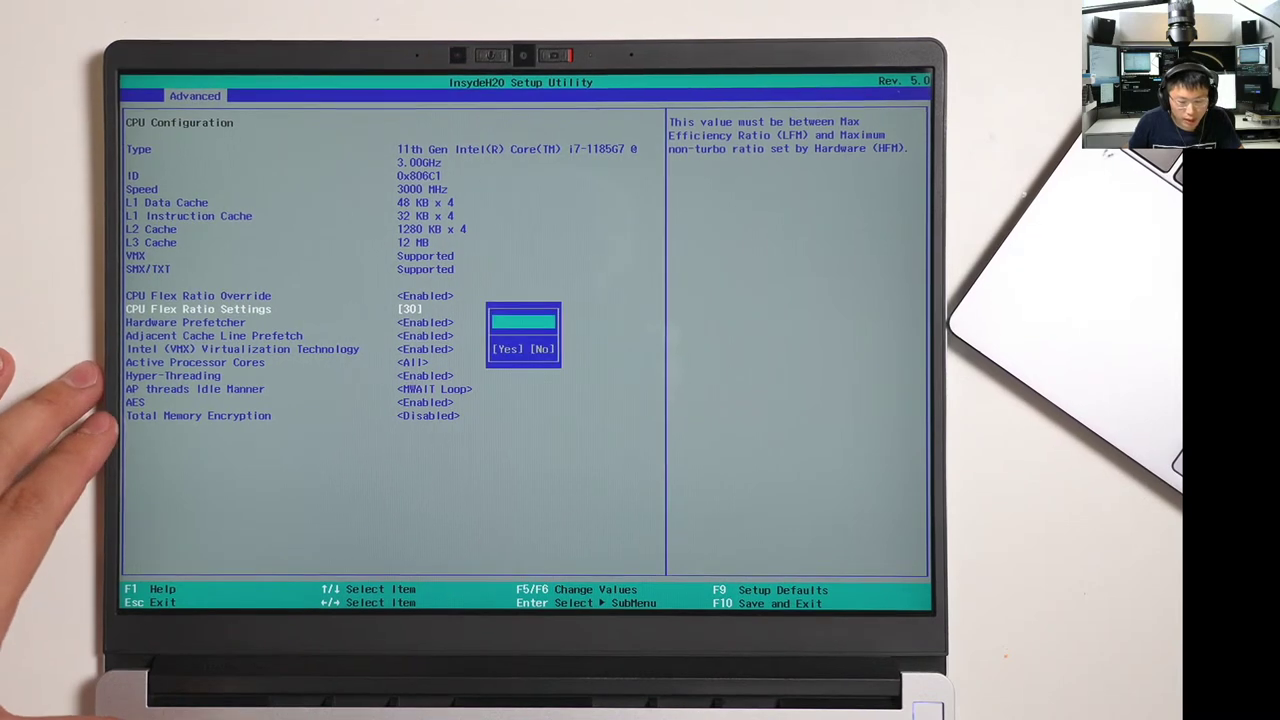
pyautogui.write('47')
pyautogui.press('Return')
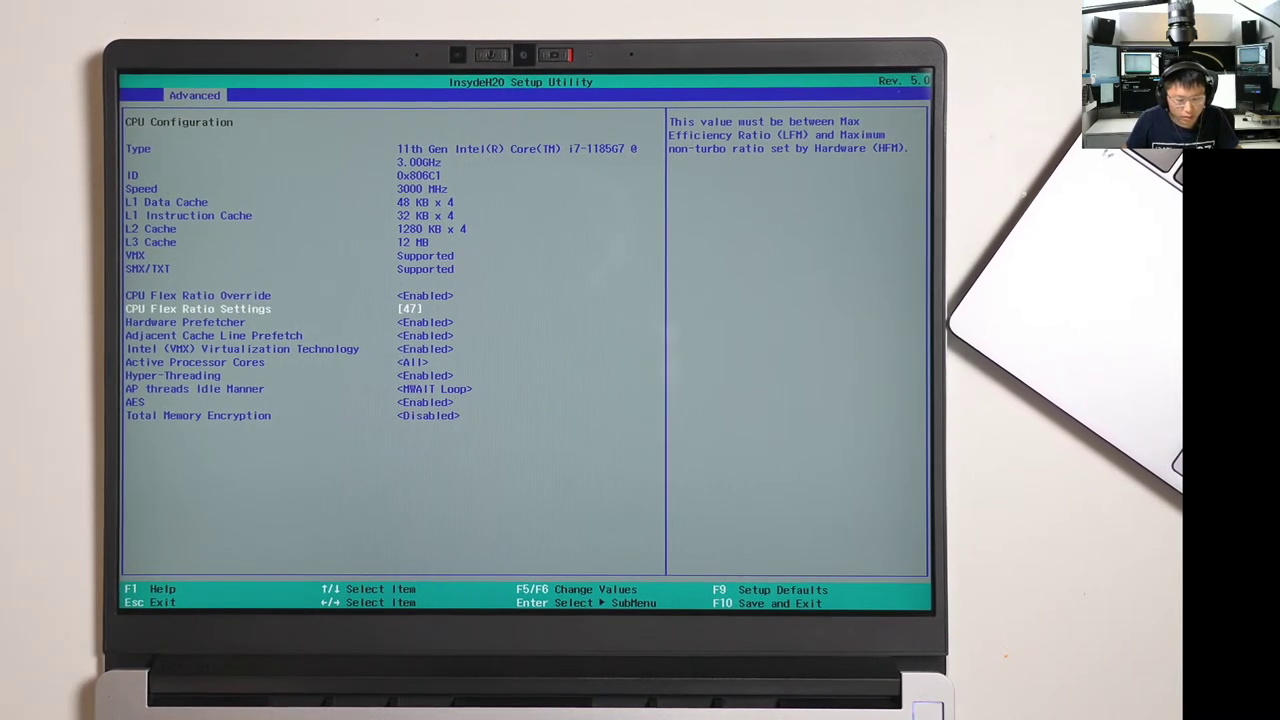
# Set CPU Flex Ratio Settings to 59 and set CPU Flex Ratio Override to Disabled.
pyautogui.press('Return')
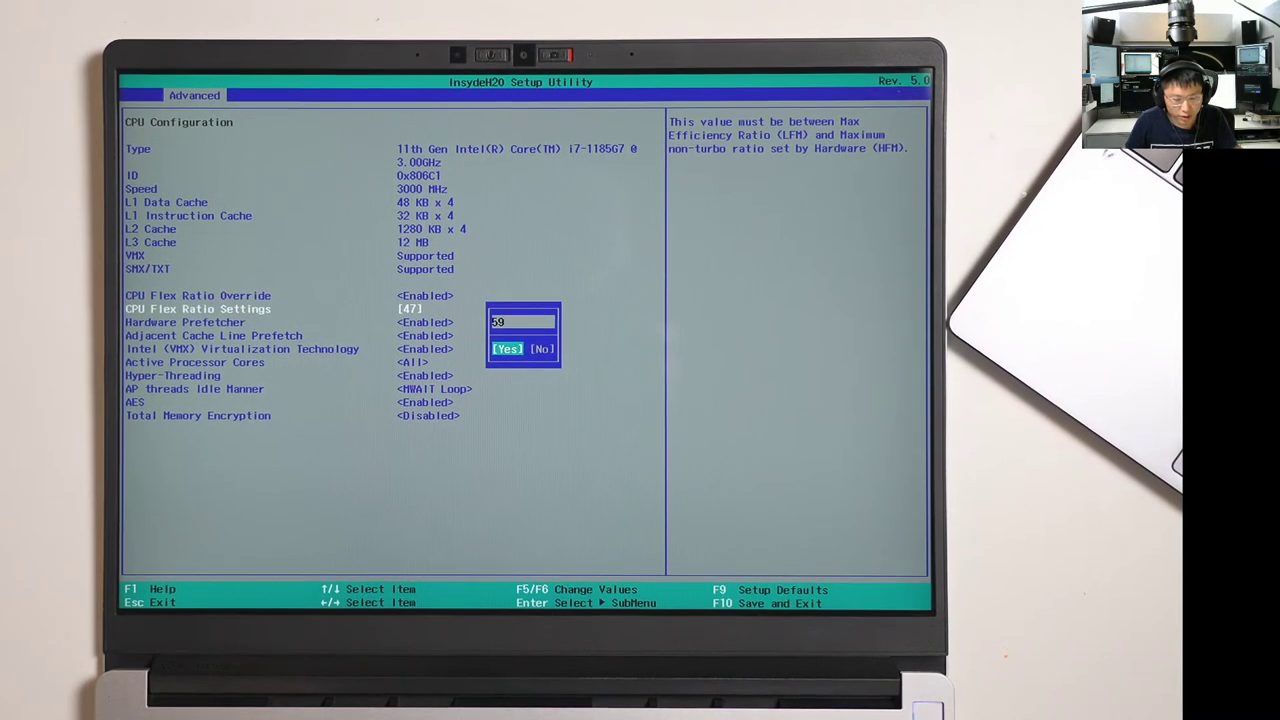
pyautogui.press('Return')
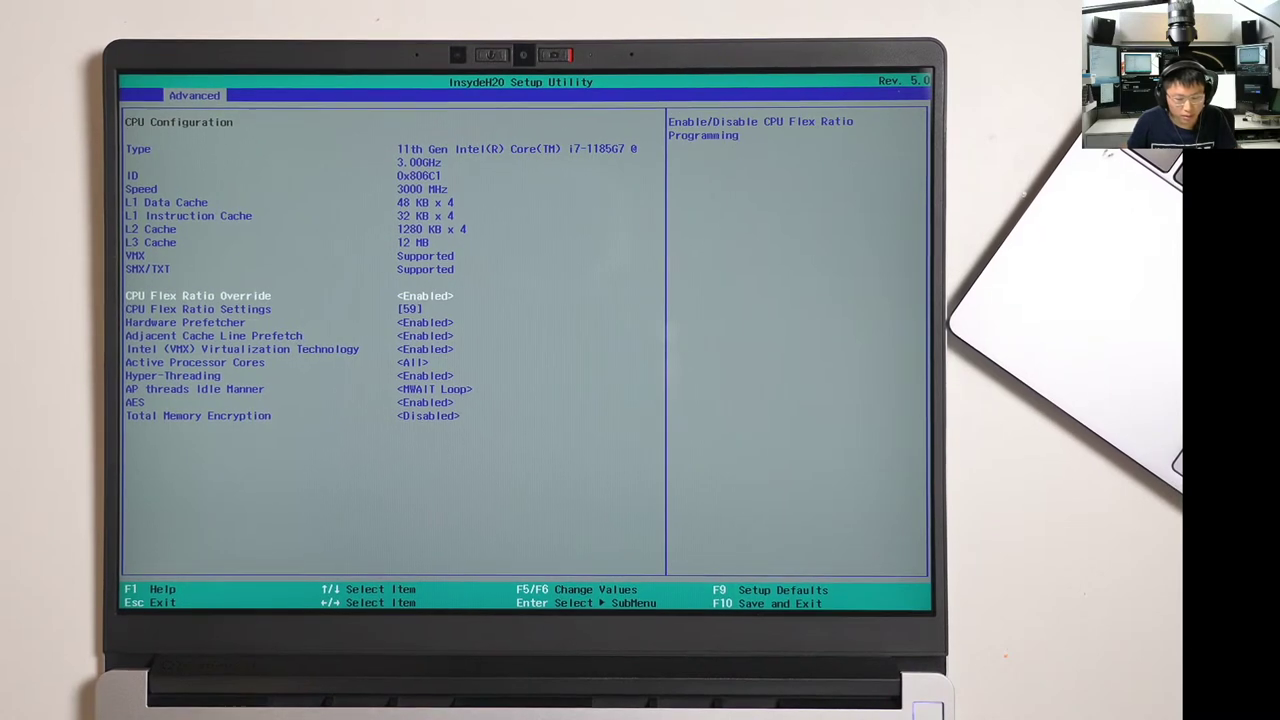
pyautogui.press('Return')
pyautogui.press('Up')
pyautogui.press('Return')
# Examine the CPU Configuration options from Hardware Prefetcher down to AP threads Idle Manner.
pyautogui.press('Down')
pyautogui.press('Down')
pyautogui.press('Down')
pyautogui.press('Down')
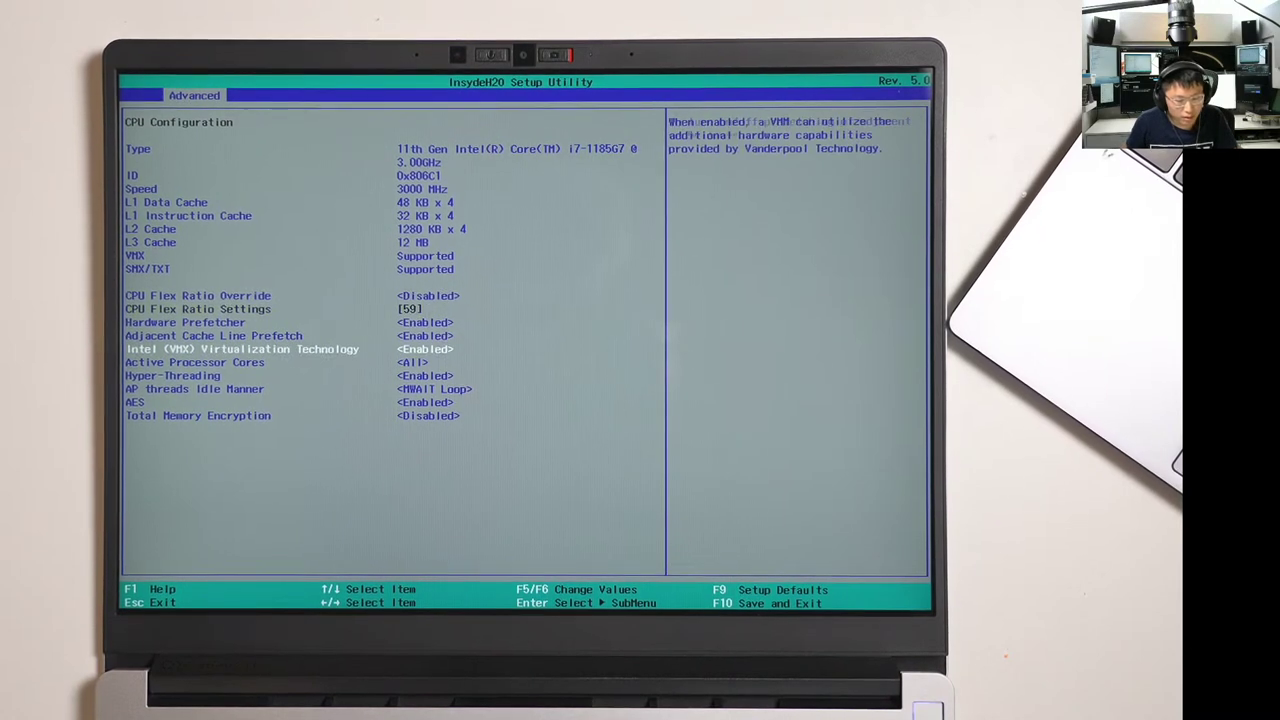
pyautogui.press('Down')
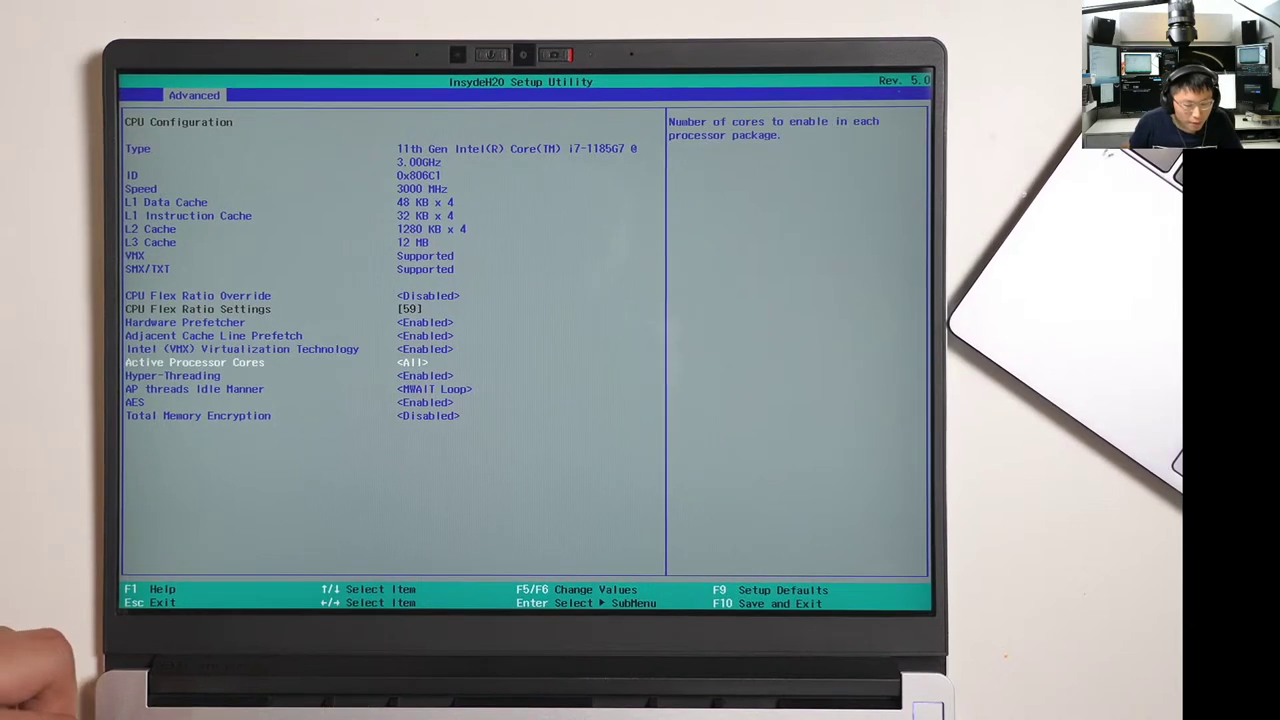
pyautogui.press('Down')
pyautogui.press('Down')
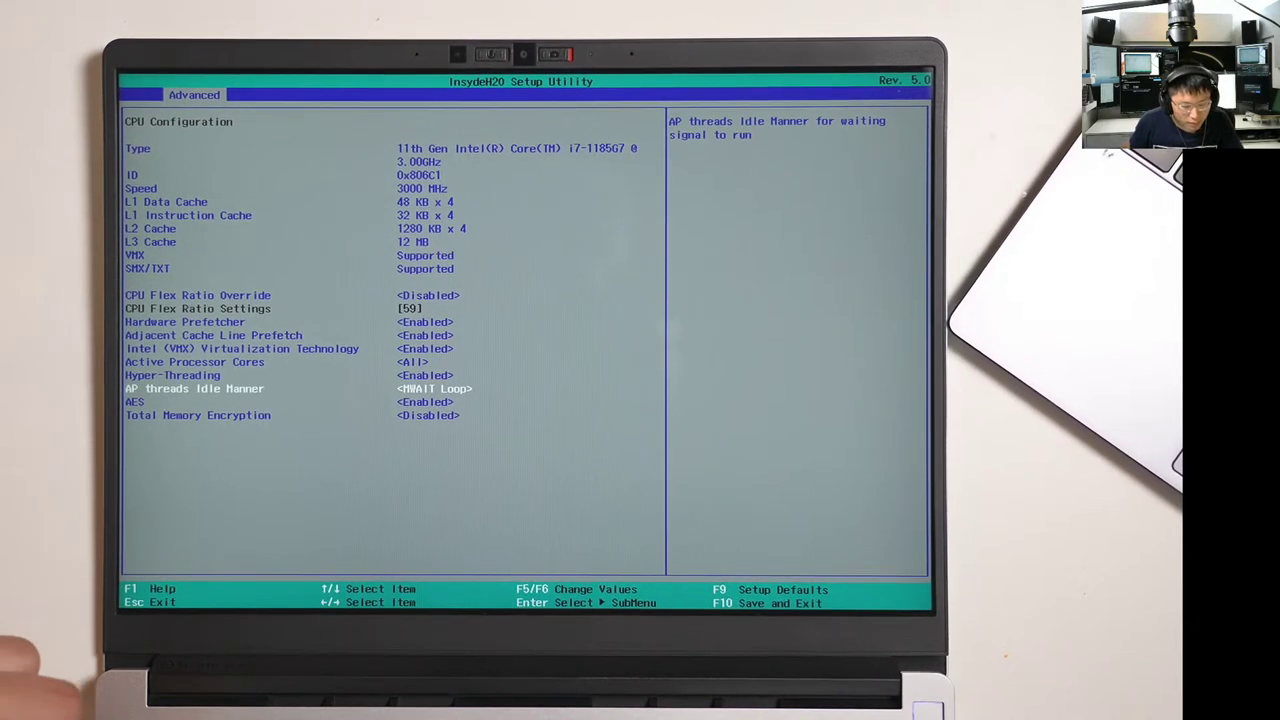
# Leave CPU Configuration, examine the SpeedStep, Turbo Boost and vPro options on the Advanced page, and glance at the Security page.
pyautogui.press('Escape')
pyautogui.press('Down')
pyautogui.press('Down')
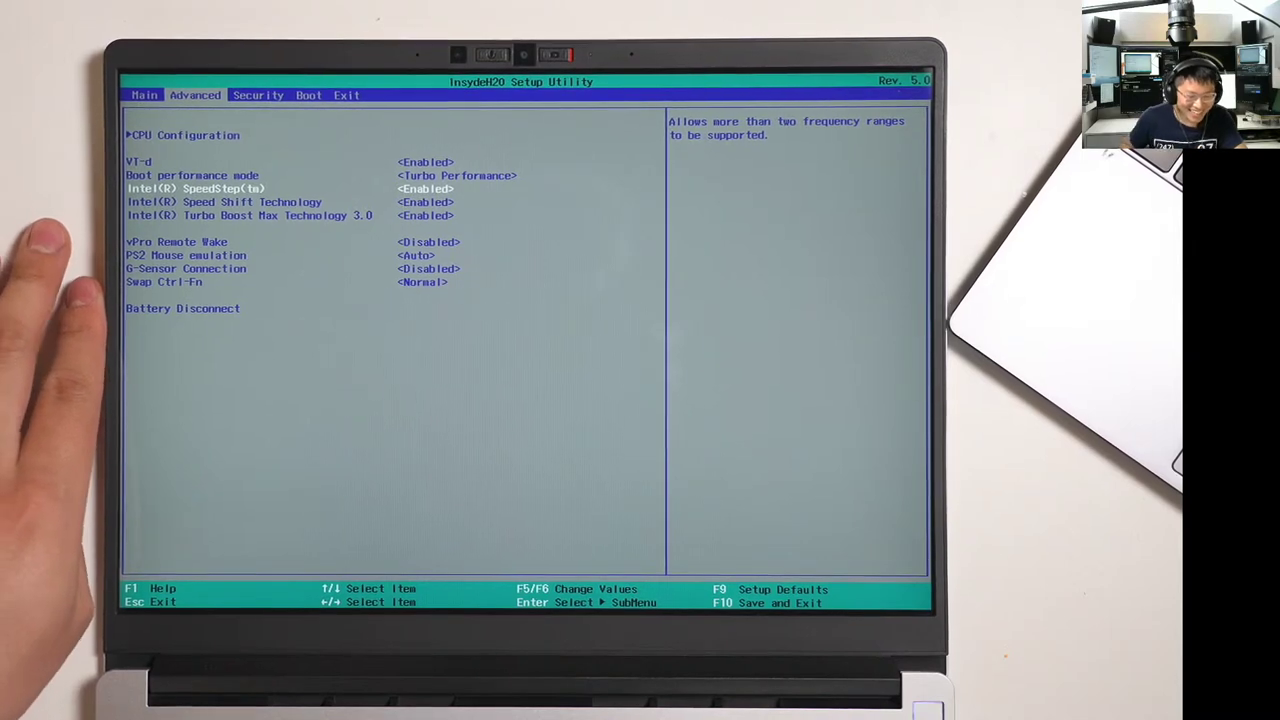
pyautogui.press('Down')
pyautogui.press('Down')
pyautogui.press('Down')
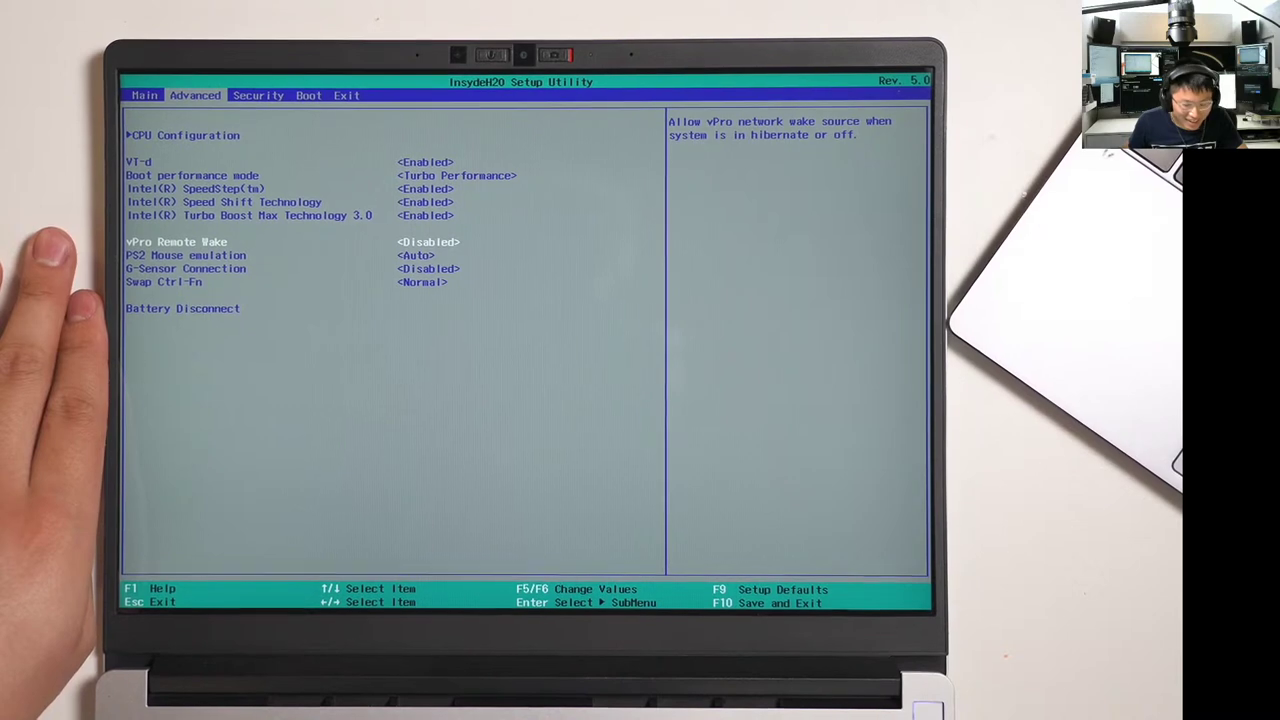
pyautogui.press('Right')
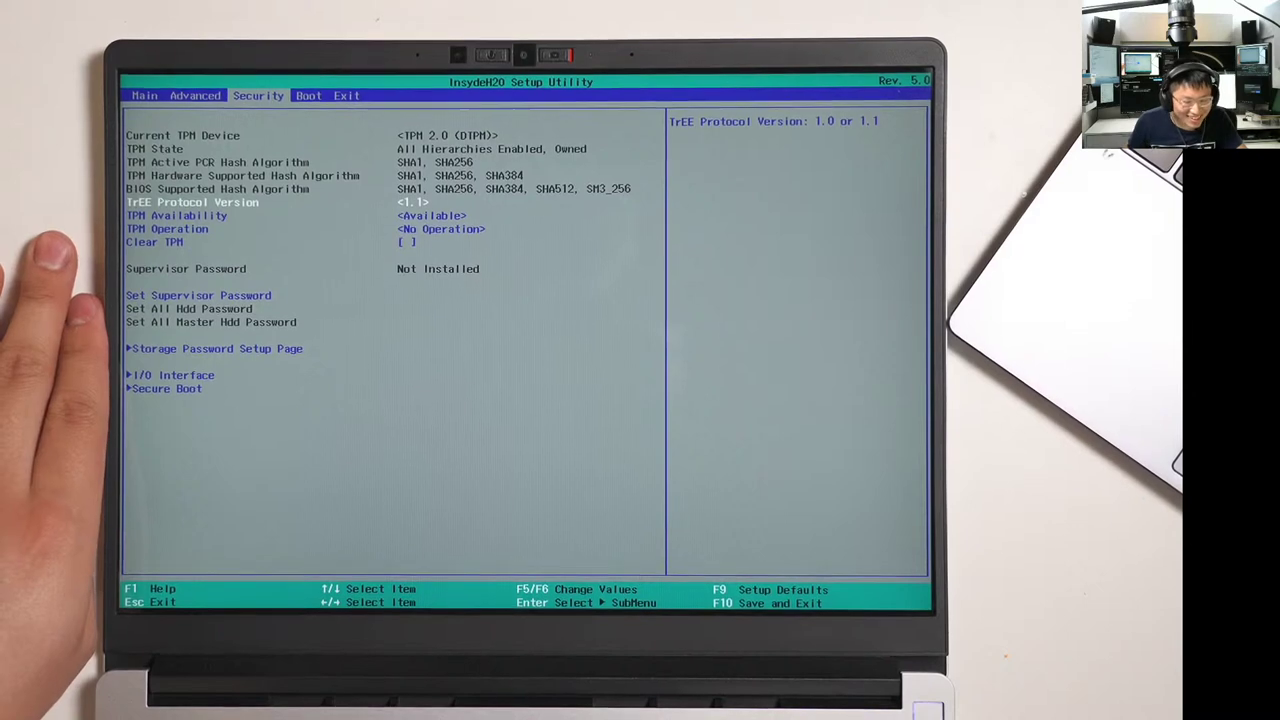
pyautogui.press('Left')
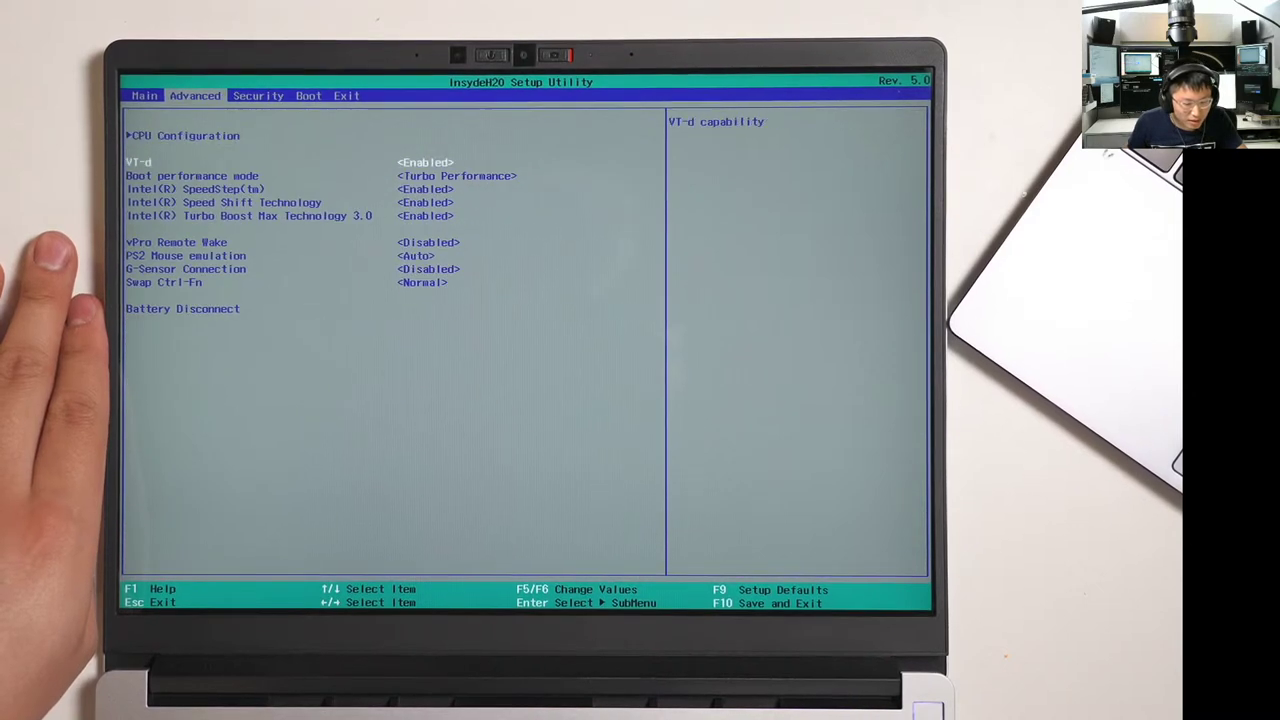
# Examine the Advanced options down to Battery Disconnect, and look again at vPro Remote Wake and Speed Shift Technology.
pyautogui.press('Down')
pyautogui.press('Down')
pyautogui.press('Down')
pyautogui.press('Down')
pyautogui.press('Down')
pyautogui.press('Down')
pyautogui.press('Down')
pyautogui.press('Down')
pyautogui.press('Down')
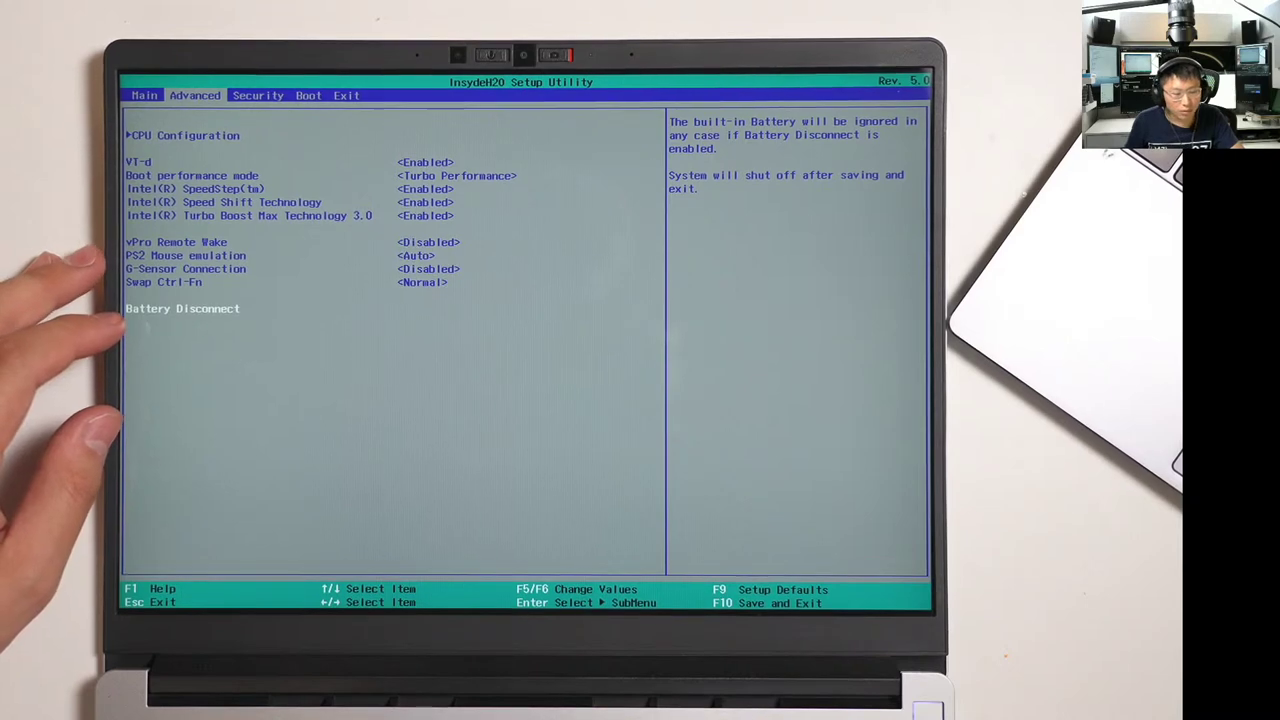
pyautogui.press('Up')
pyautogui.press('Up')
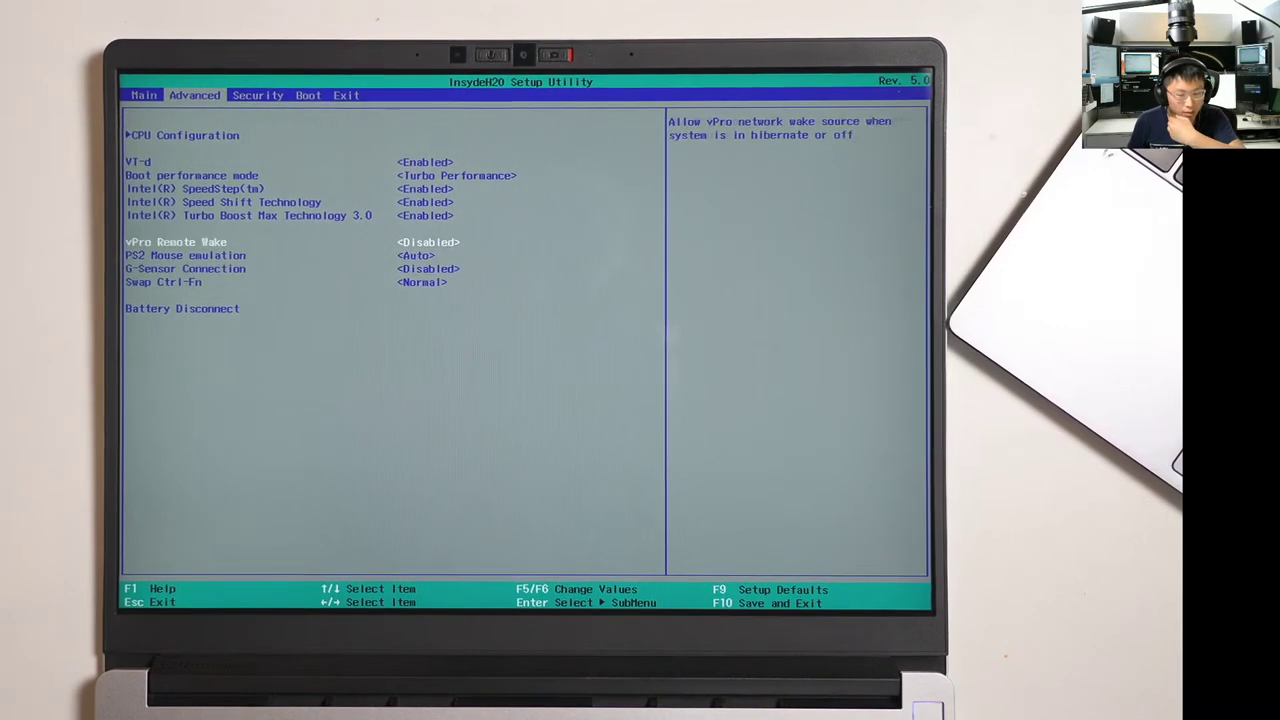
pyautogui.press('Up')
pyautogui.press('Up')
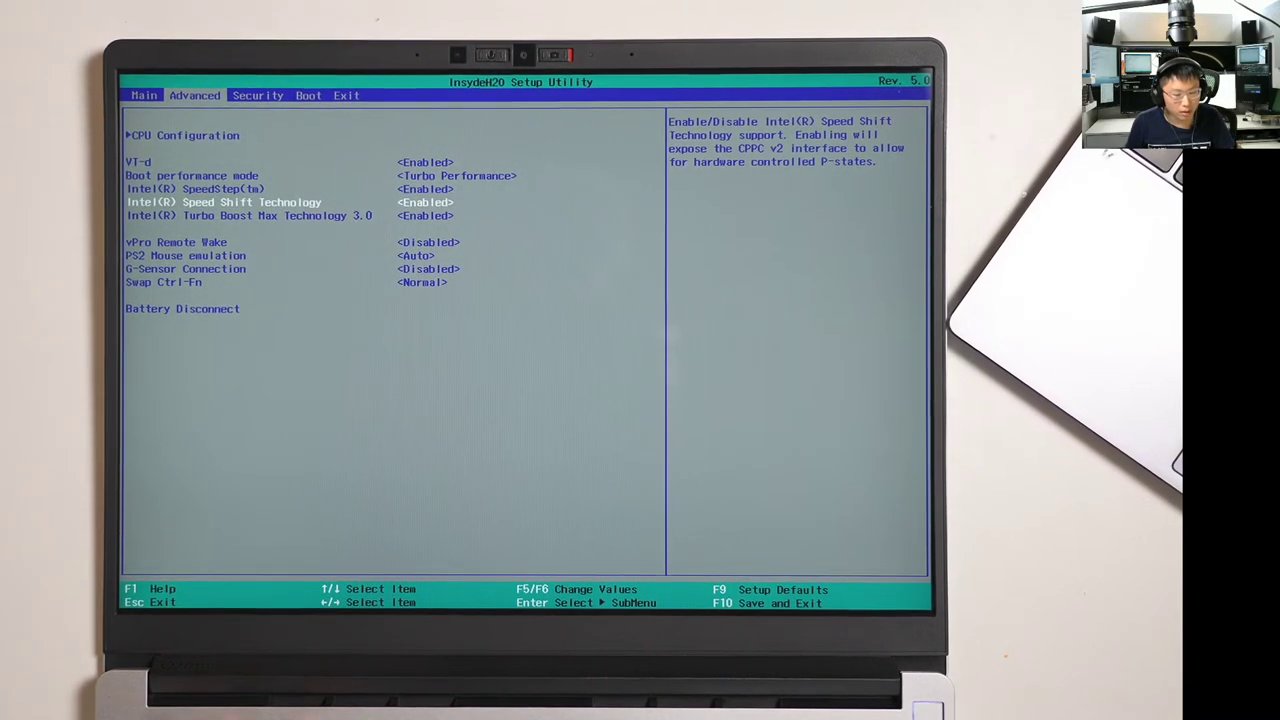
pyautogui.press('Escape')
pyautogui.press('Right')
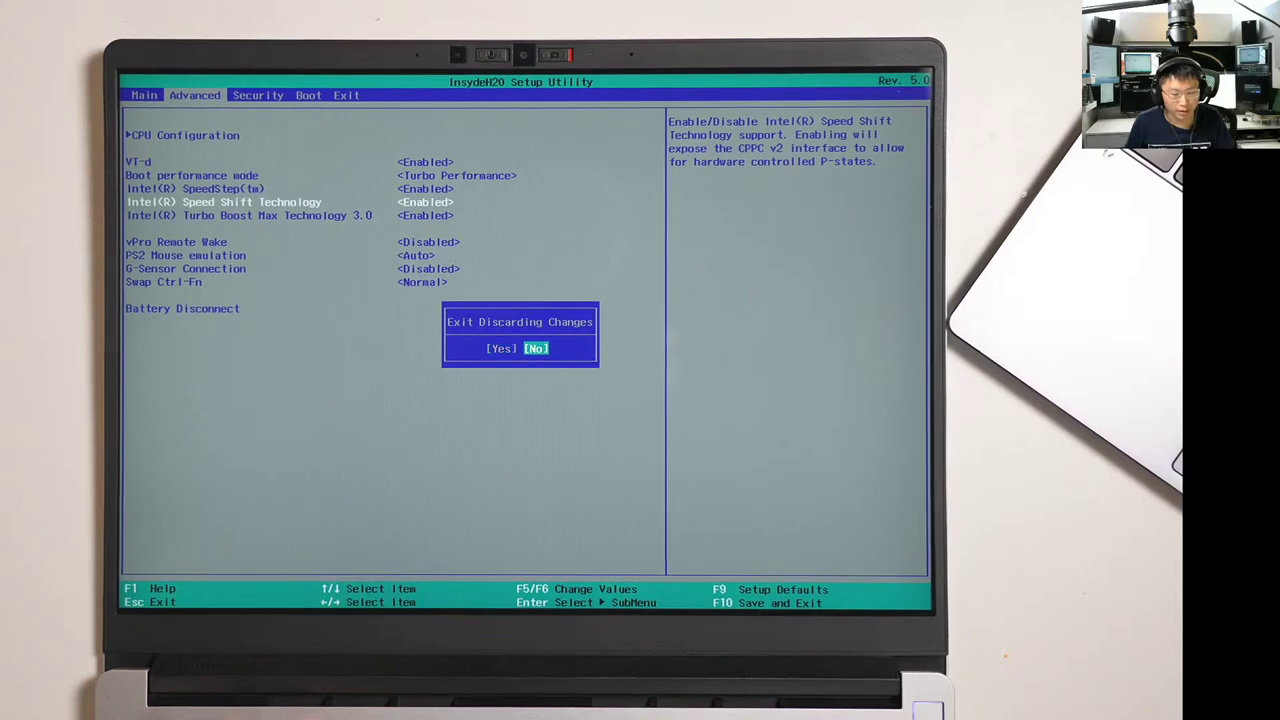
pyautogui.press('Return')
# Examine the Security page's TPM and password options and the device settings under I/O Interface.
pyautogui.press('Right')
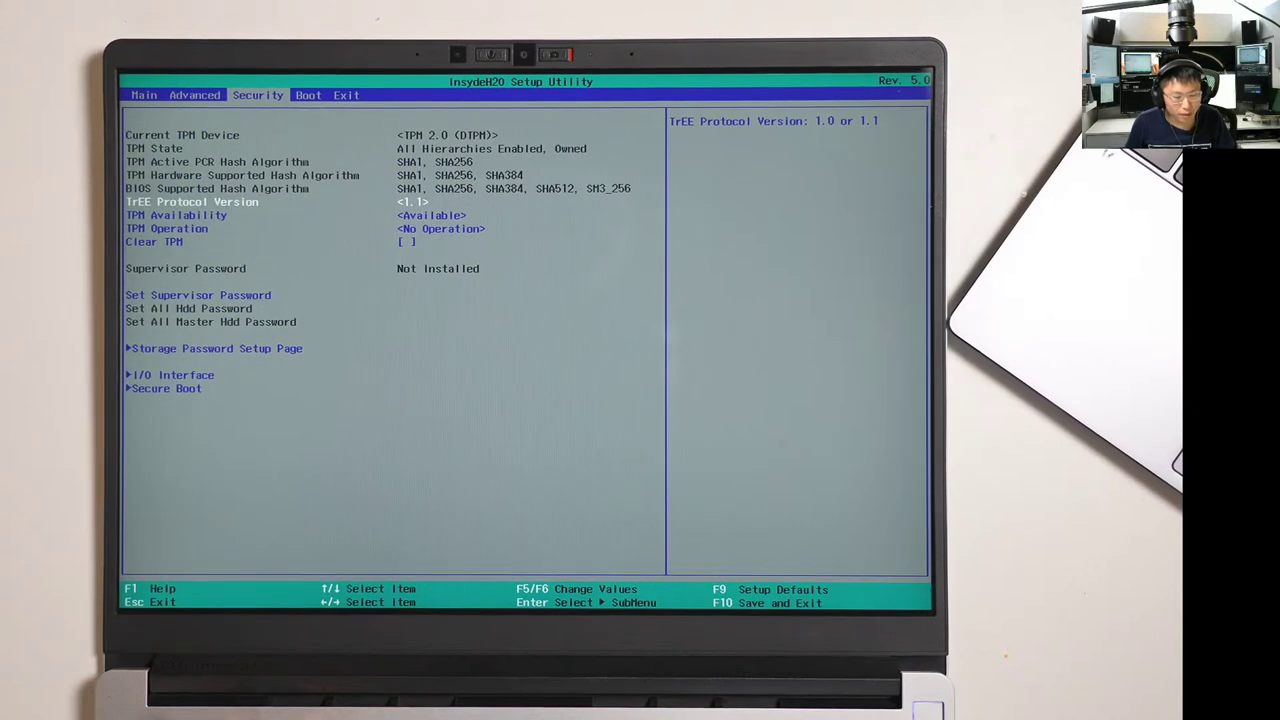
pyautogui.press('Down')
pyautogui.press('Down')
pyautogui.press('Down')
pyautogui.press('Down')
pyautogui.press('Down')
pyautogui.press('Down')
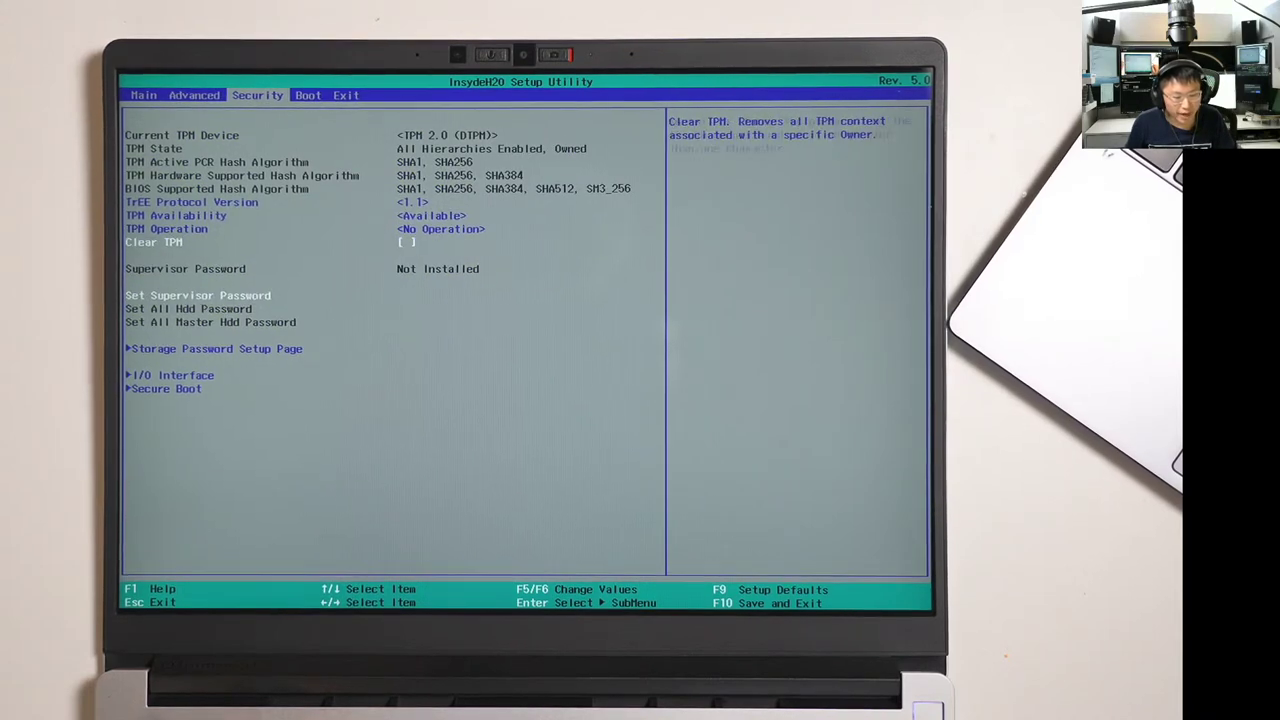
pyautogui.press('Return')
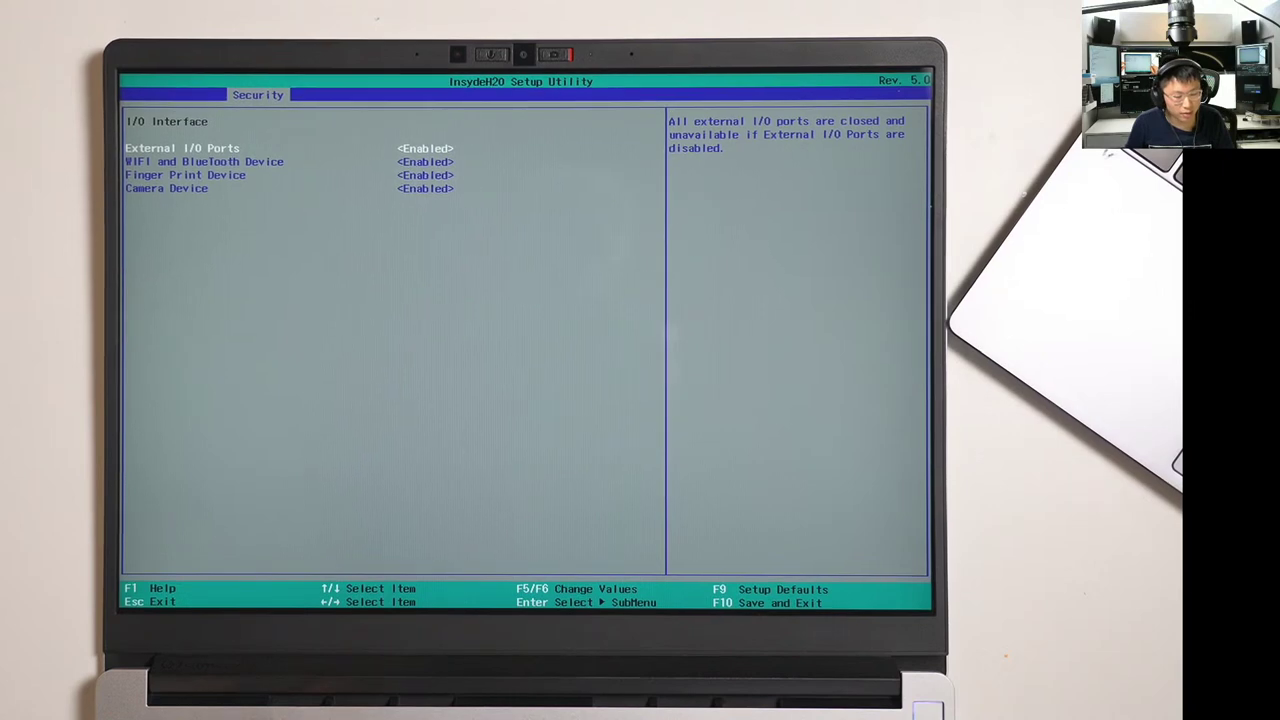
pyautogui.press('Escape')
# Look at the Secure Boot settings and return to the Security page.
pyautogui.press('Up')
pyautogui.press('Down')
pyautogui.press('Down')
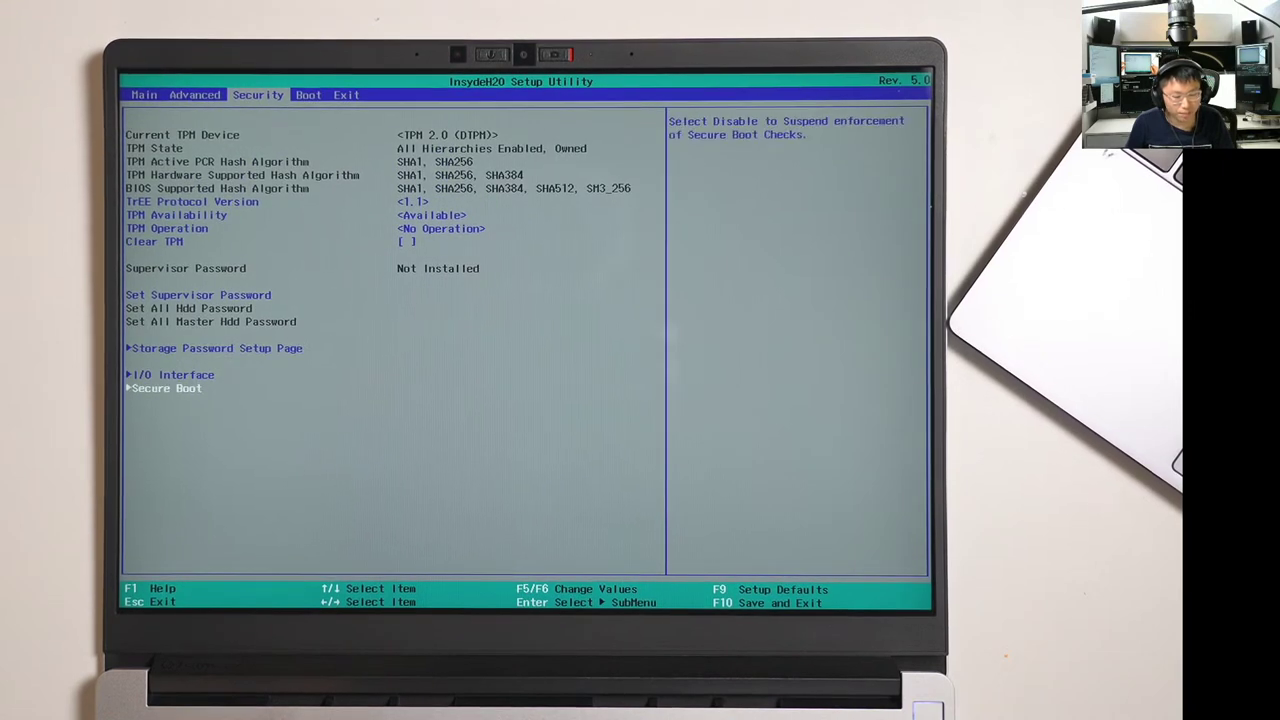
pyautogui.press('Return')
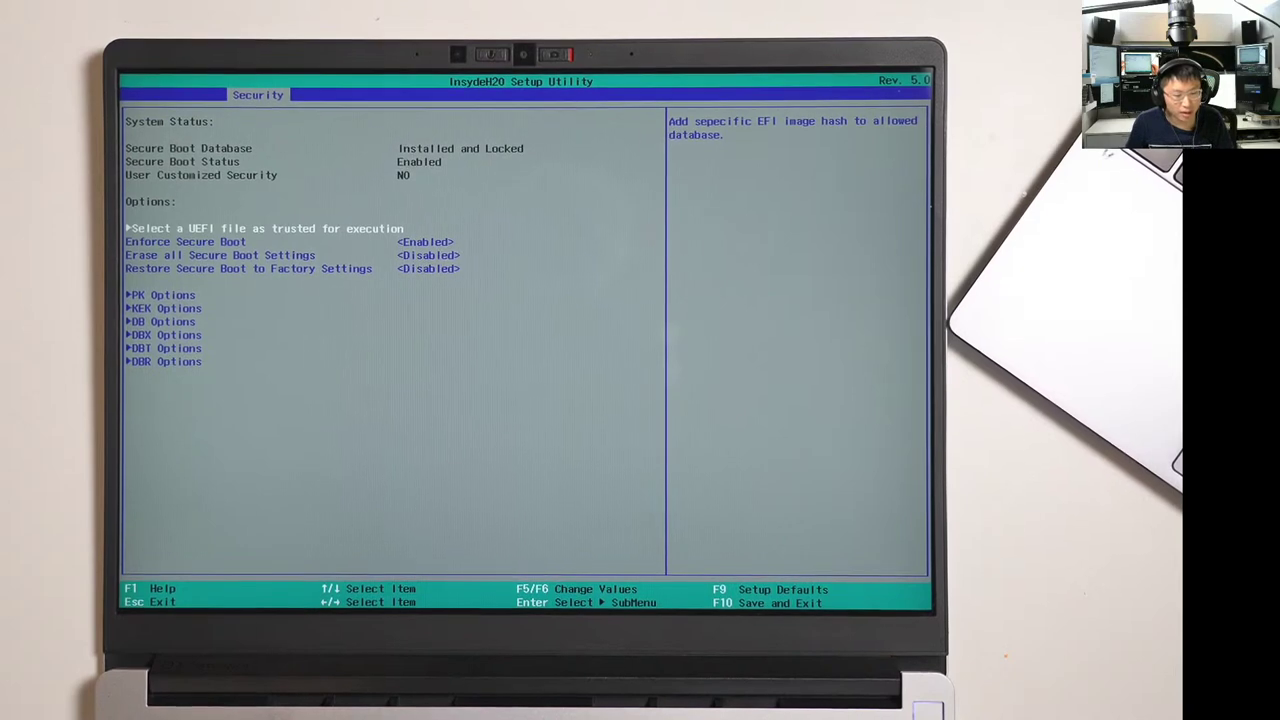
pyautogui.press('Escape')
# Examine the Boot page options from Quick Boot down to EFI Boot Order without leaving the setup utility.
pyautogui.press('Right')
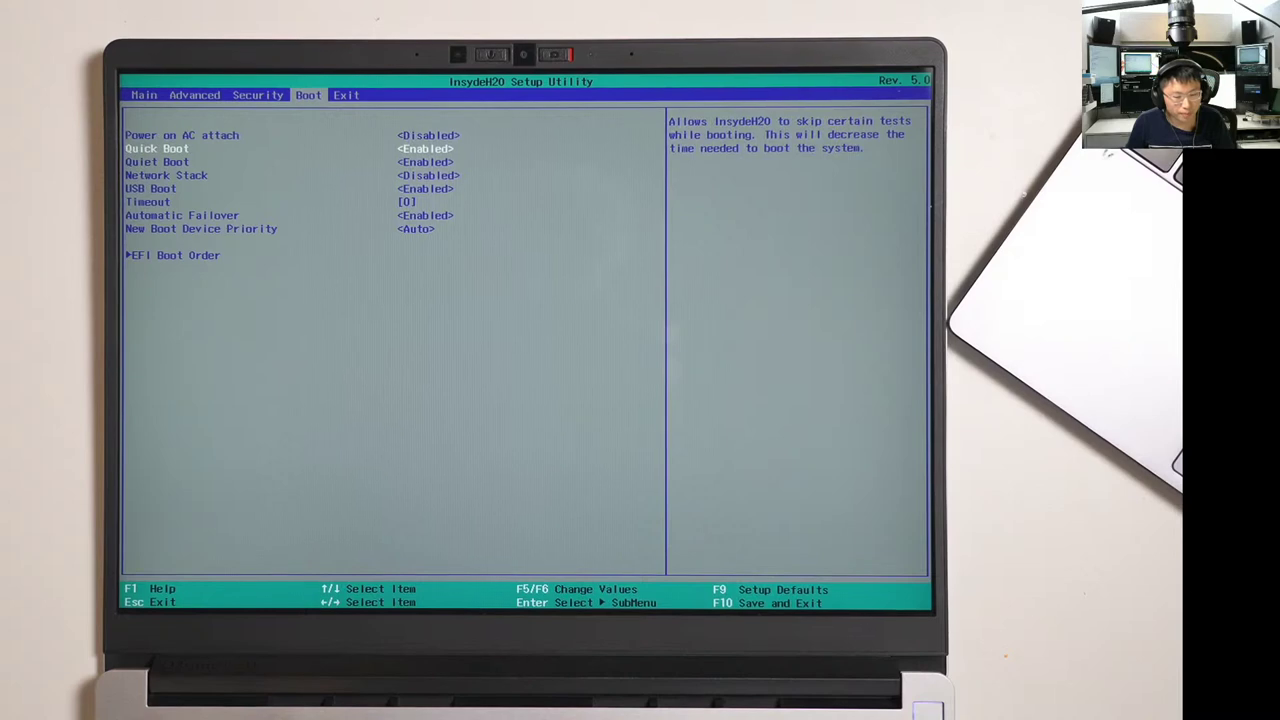
pyautogui.press('Down')
pyautogui.press('Down')
pyautogui.press('Down')
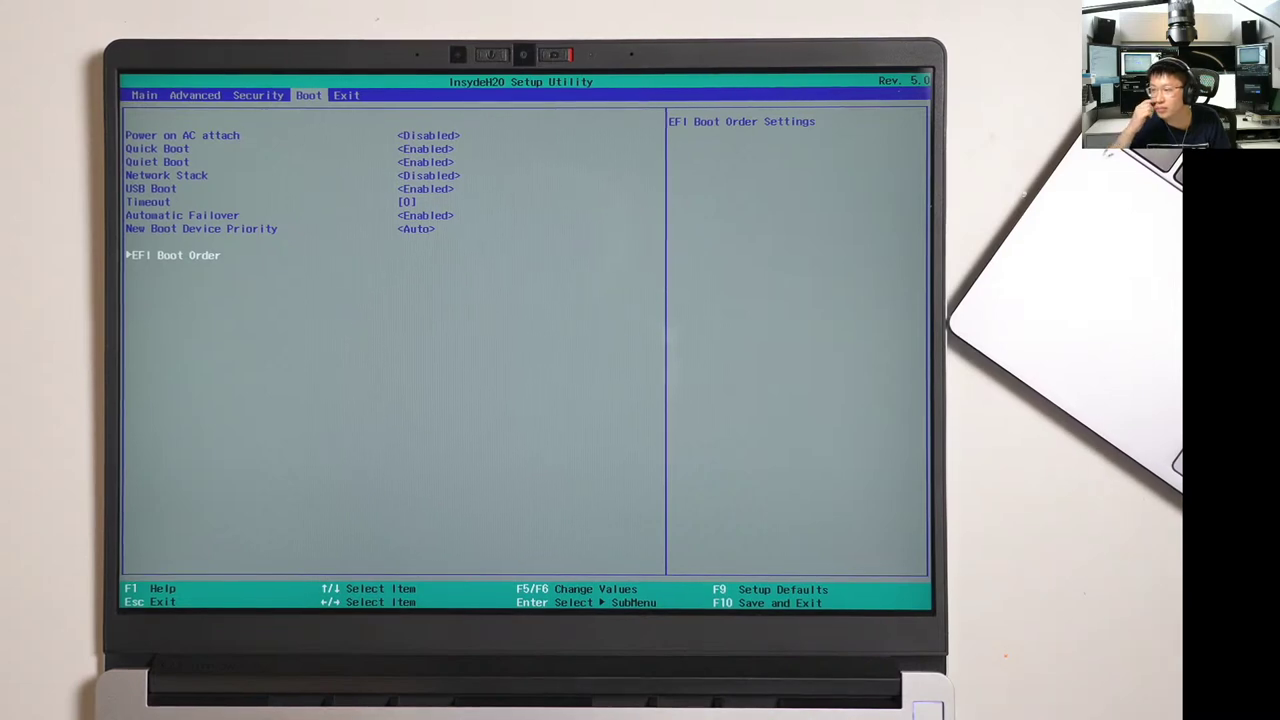
pyautogui.press('Escape')
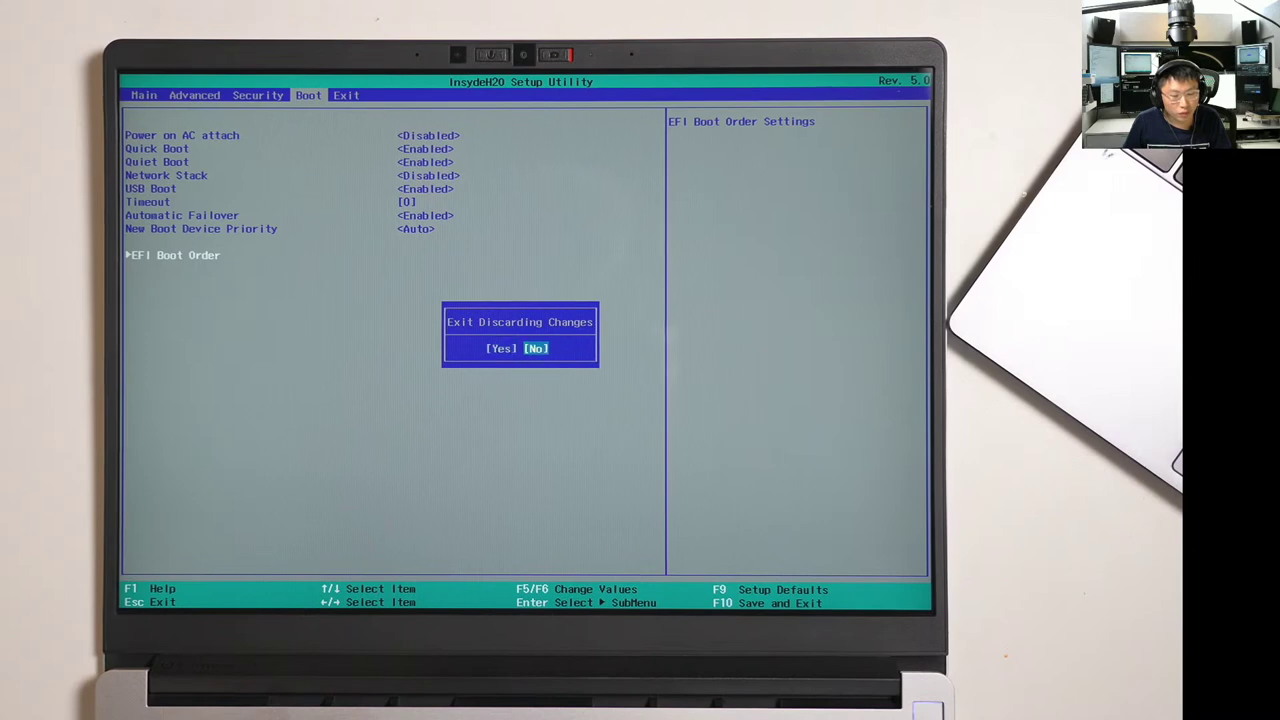
pyautogui.press('Escape')
# Go back to the Security page and reopen the Secure Boot settings.
pyautogui.press('Left')
pyautogui.press('Down')
pyautogui.press('Down')
pyautogui.press('Down')
pyautogui.press('Down')
pyautogui.press('Down')
pyautogui.press('Down')
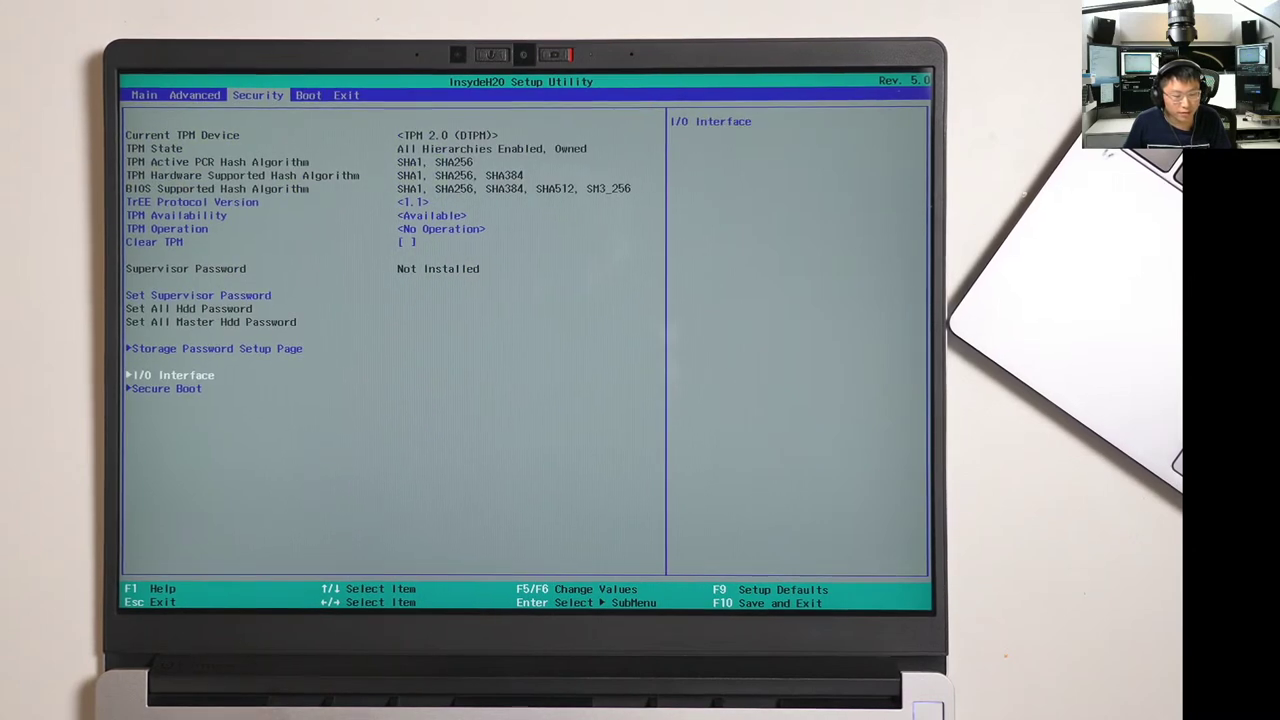
pyautogui.press('Down')
pyautogui.press('Return')
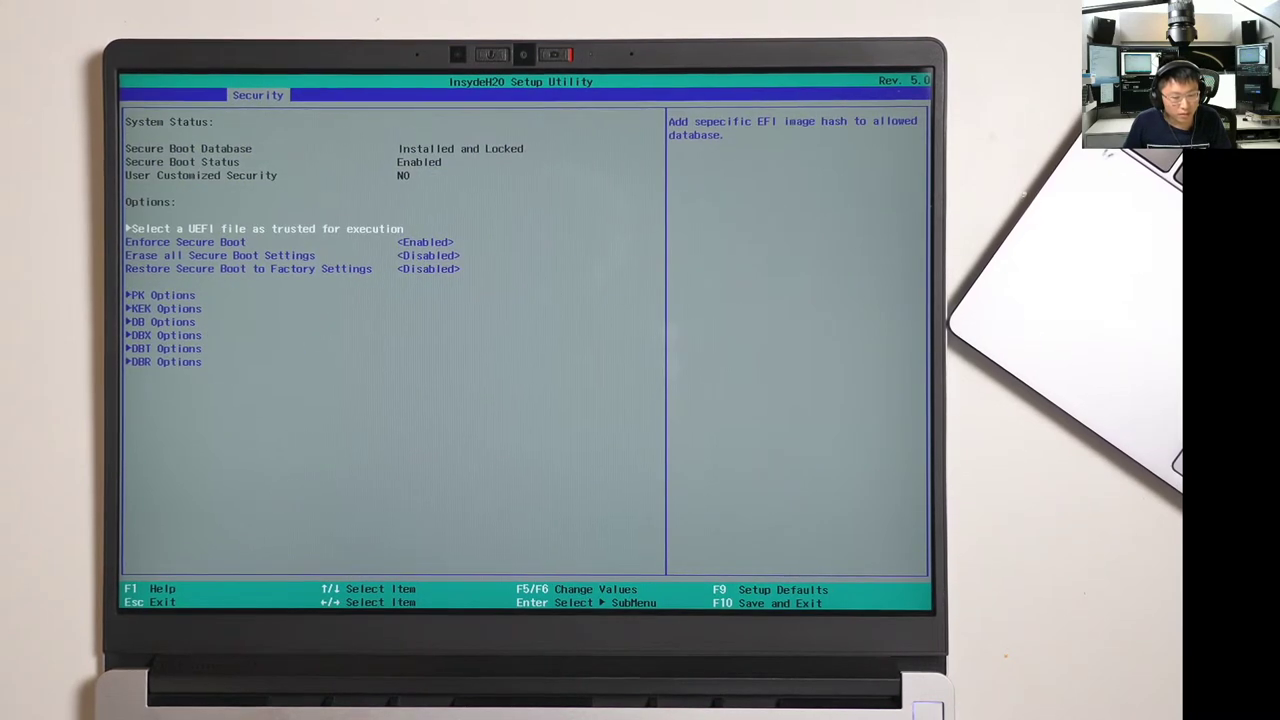
# Examine the Secure Boot enforcement and reset options and the PK signature list.
pyautogui.press('Down')
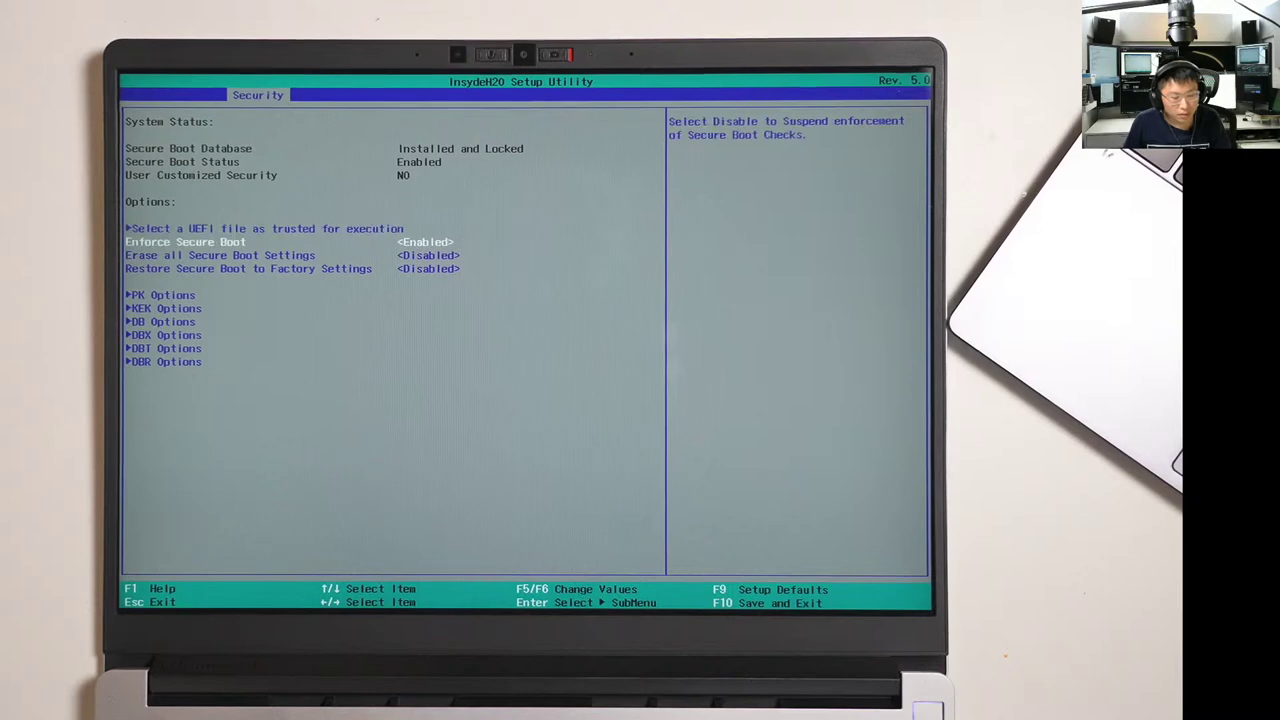
pyautogui.press('Down')
pyautogui.press('Down')
pyautogui.press('Down')
pyautogui.press('Return')
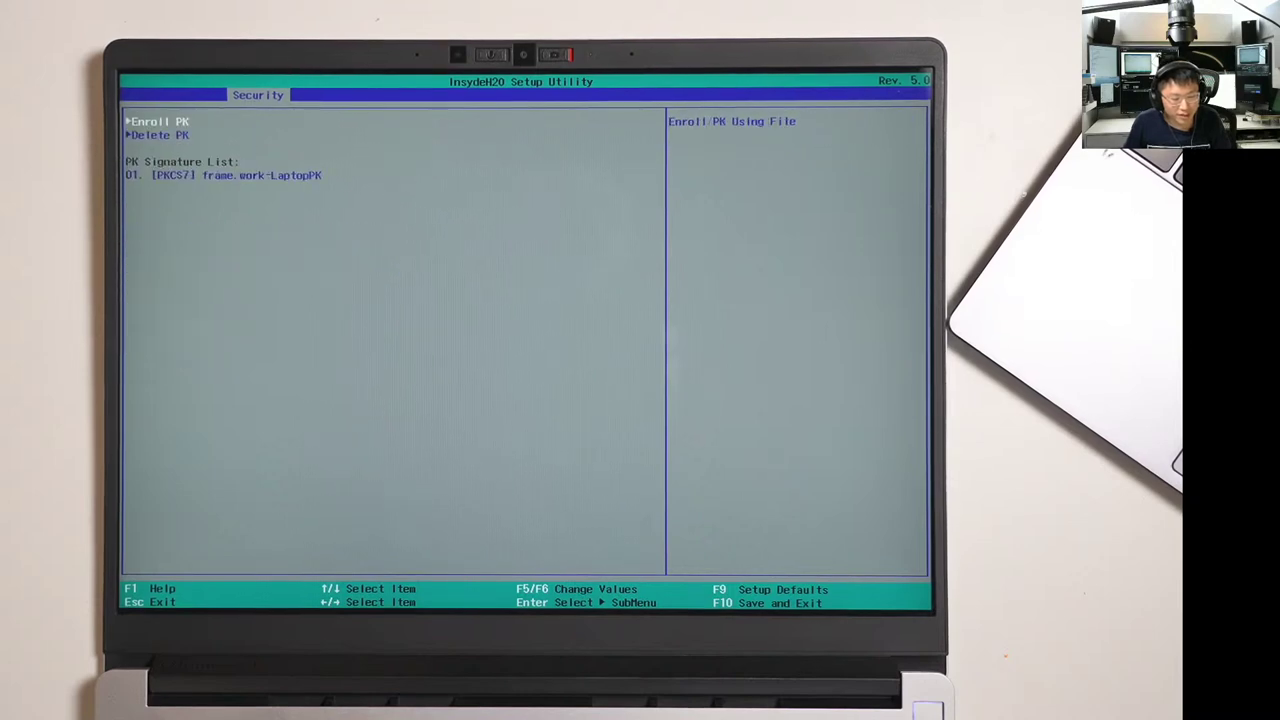
pyautogui.press('Escape')
# Examine the signature lists under KEK Options and DB Options.
pyautogui.press('Down')
pyautogui.press('Return')
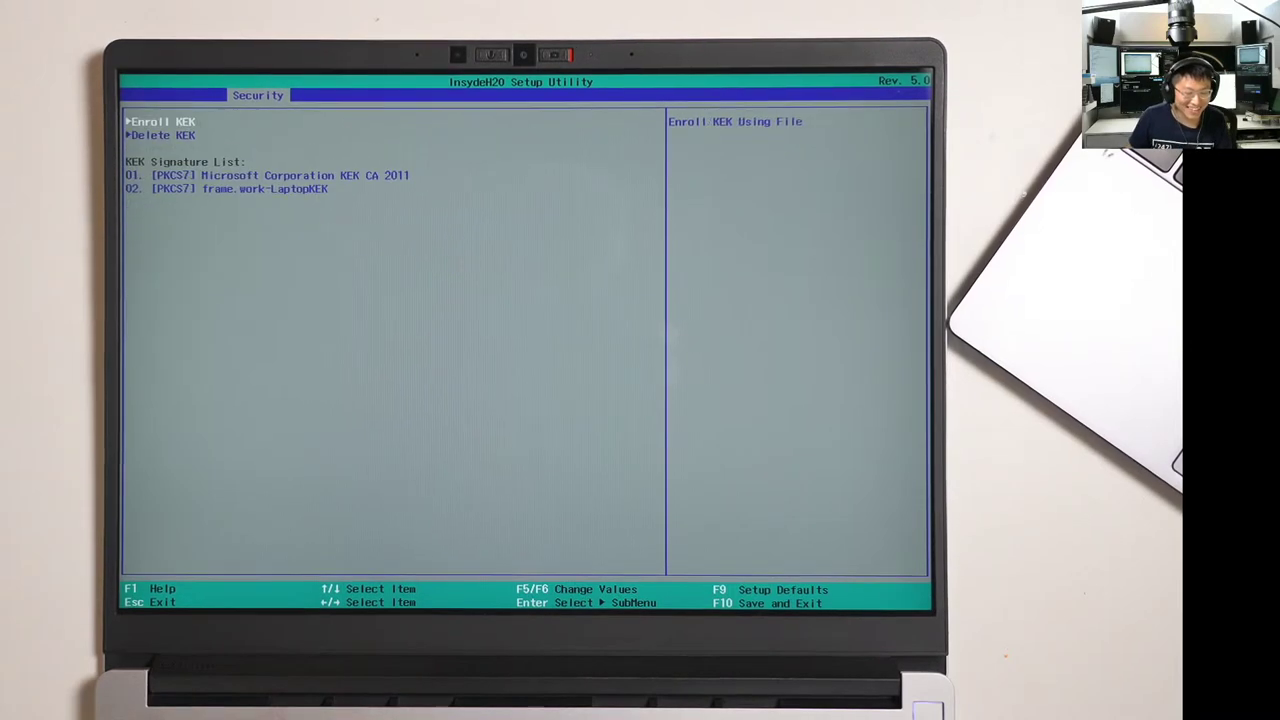
pyautogui.press('Down')
pyautogui.press('Up')
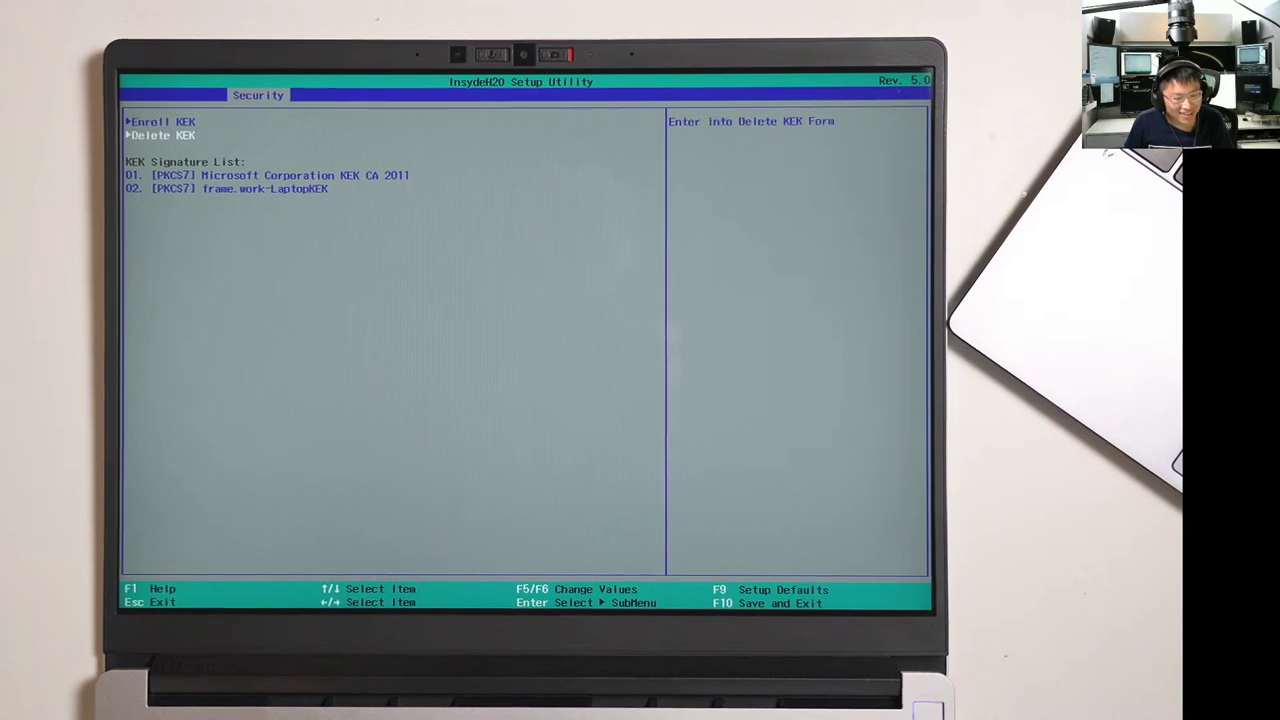
pyautogui.press('Up')
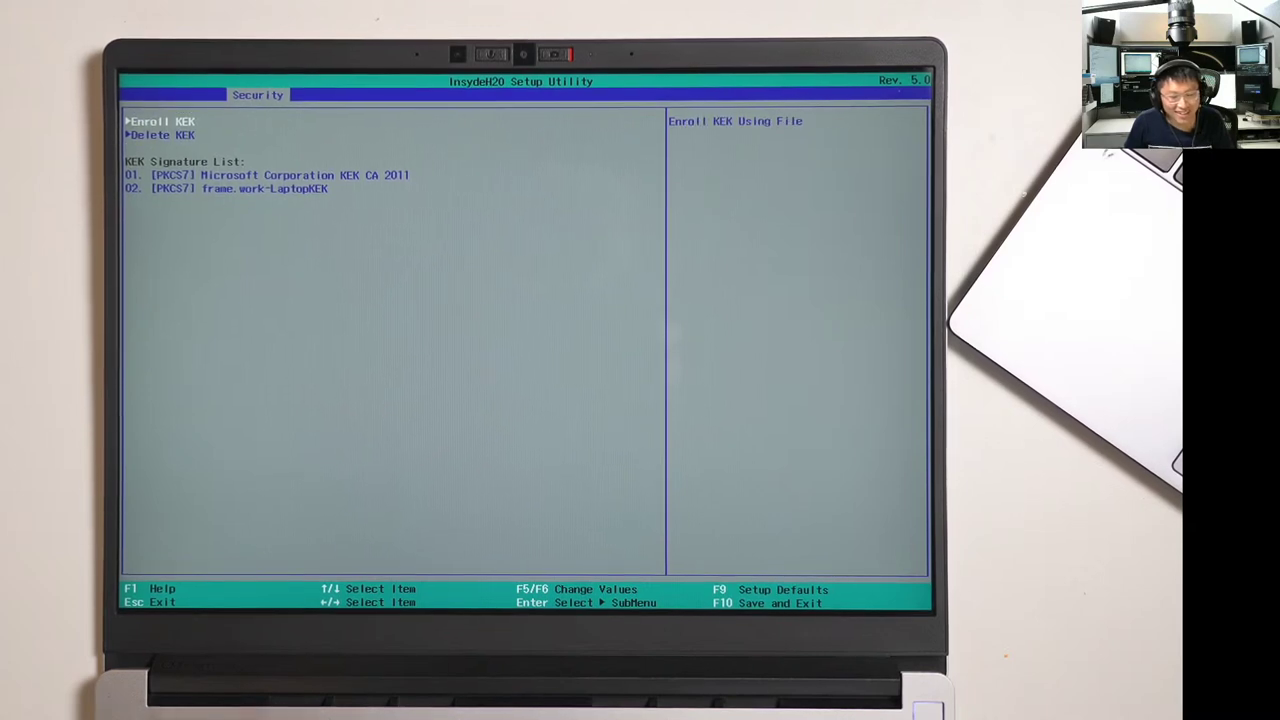
pyautogui.press('Escape')
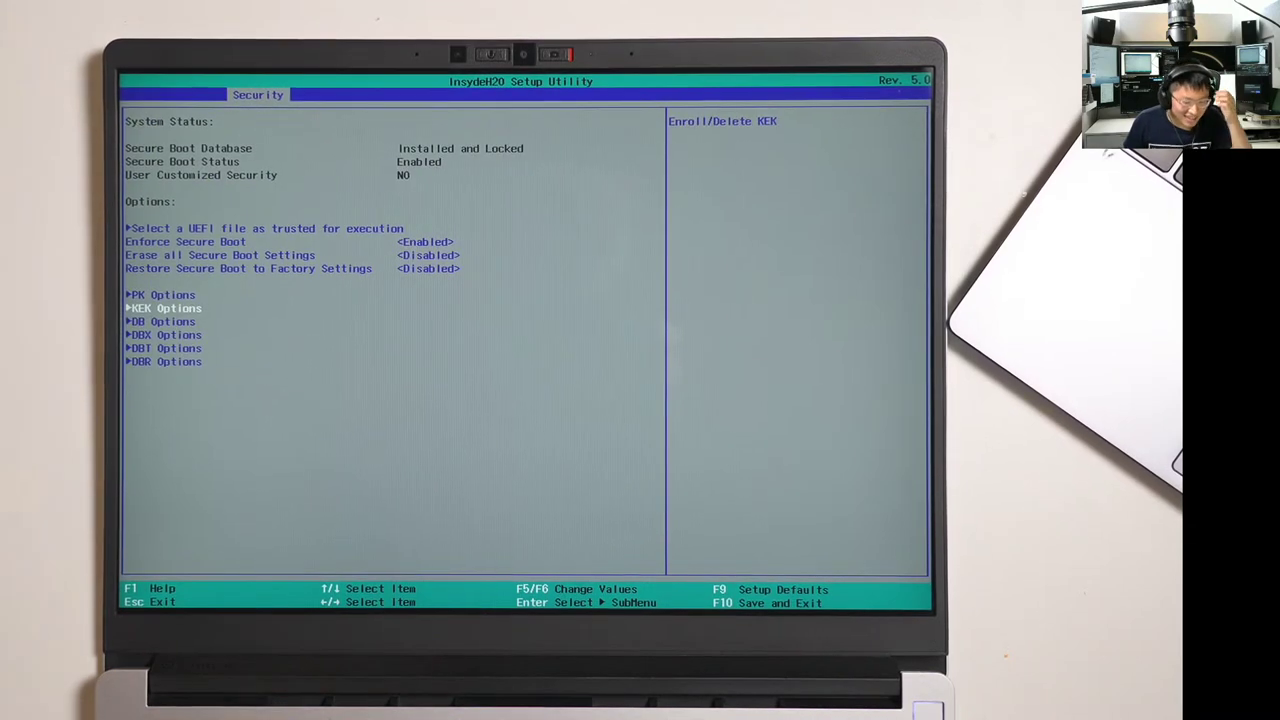
pyautogui.press('Down')
pyautogui.press('Return')
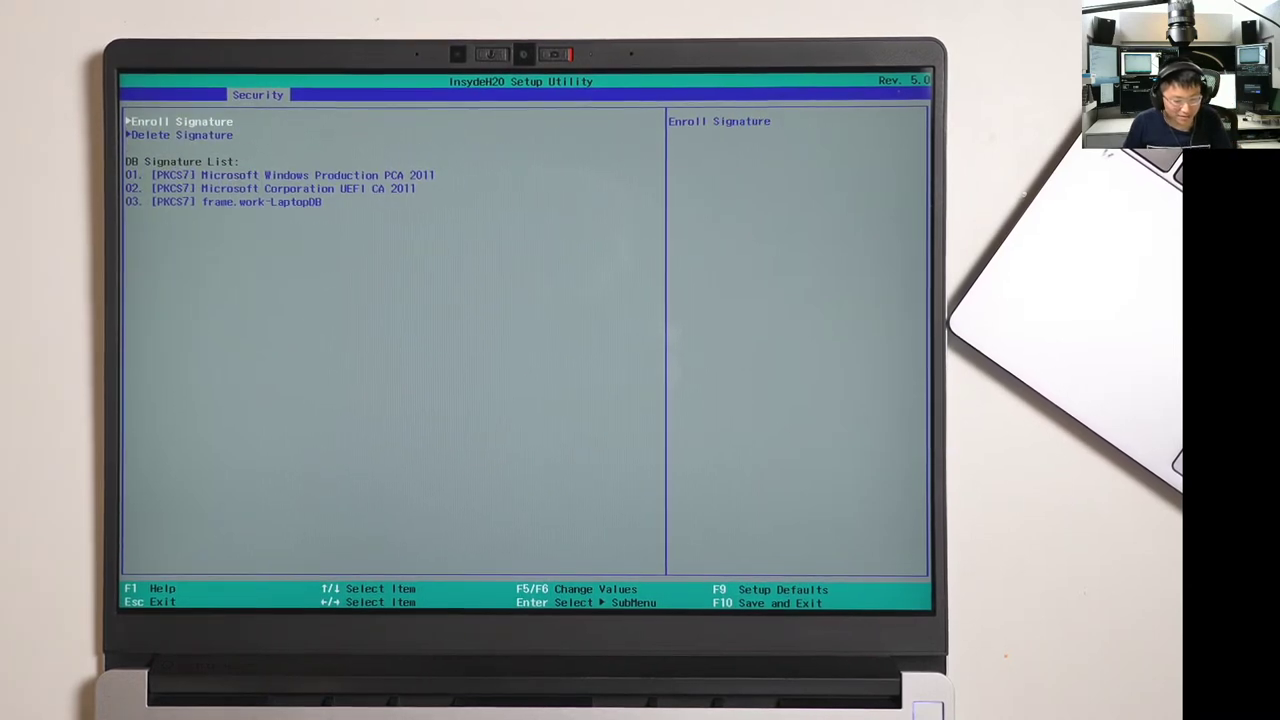
pyautogui.press('Escape')
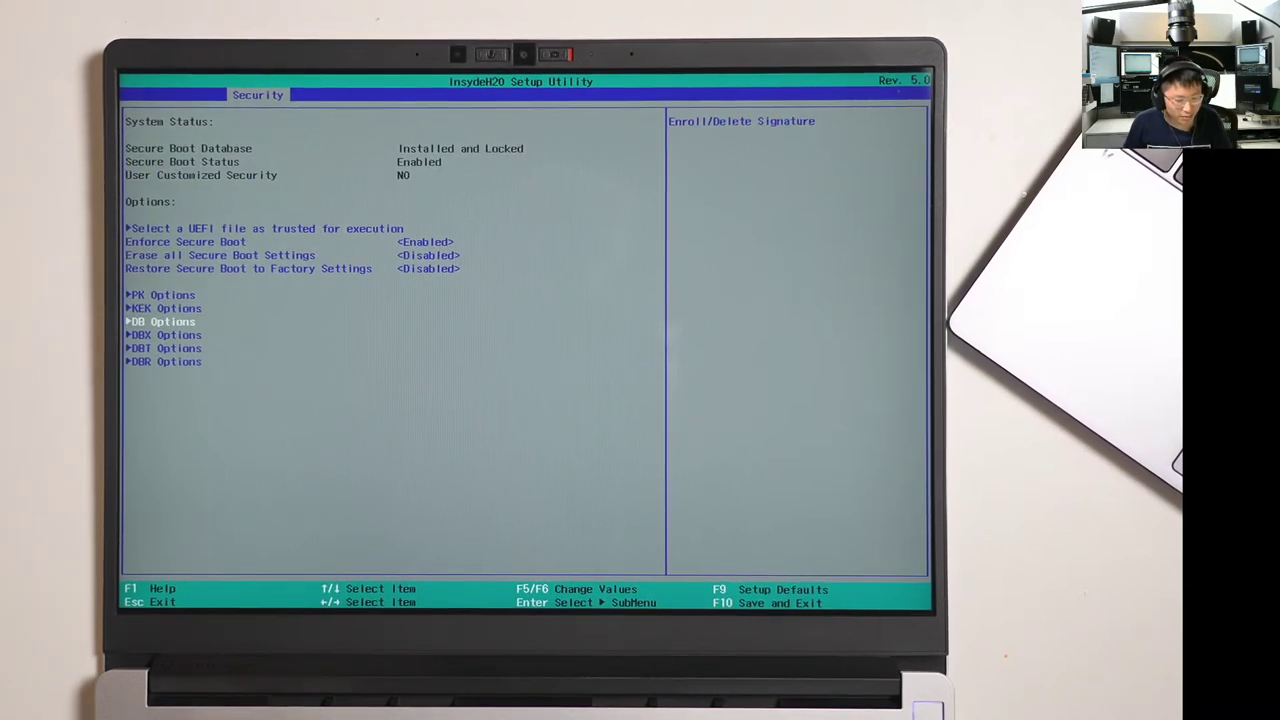
# Leave the Secure Boot settings and exit the BIOS setup discarding all changes.
pyautogui.press('Escape')
pyautogui.press('Right')
pyautogui.press('Right')
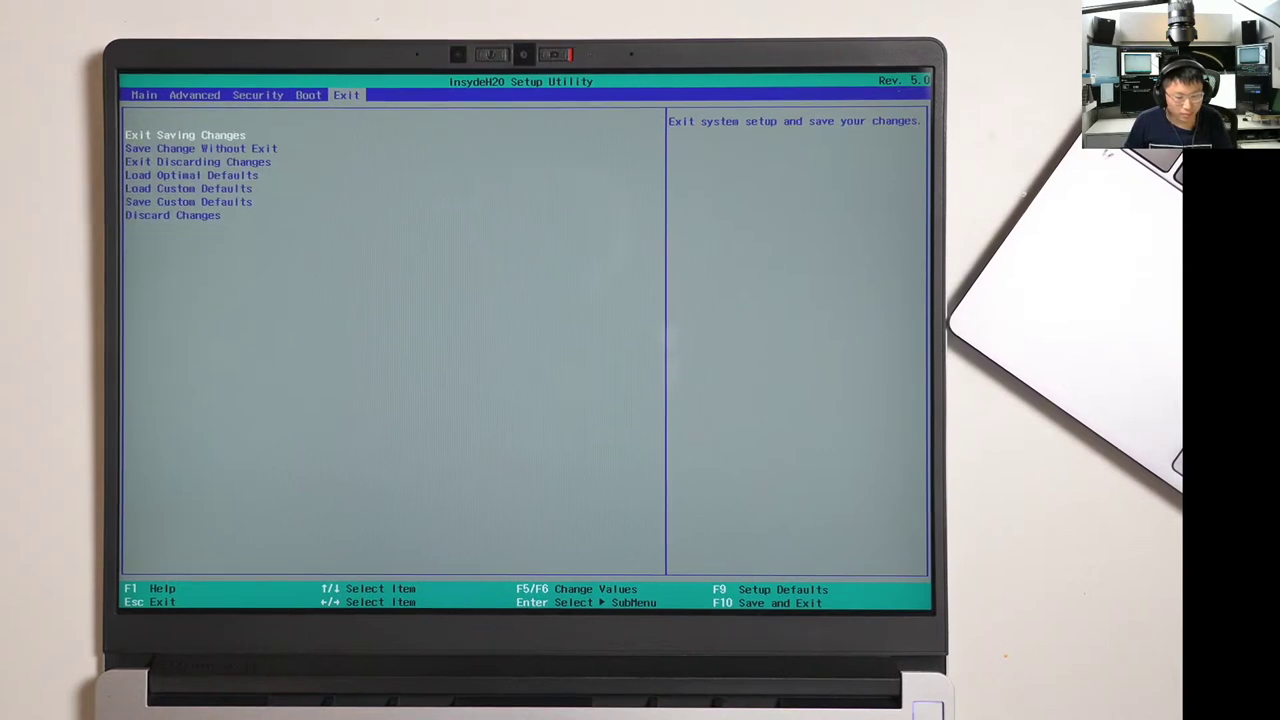
pyautogui.press('Down')
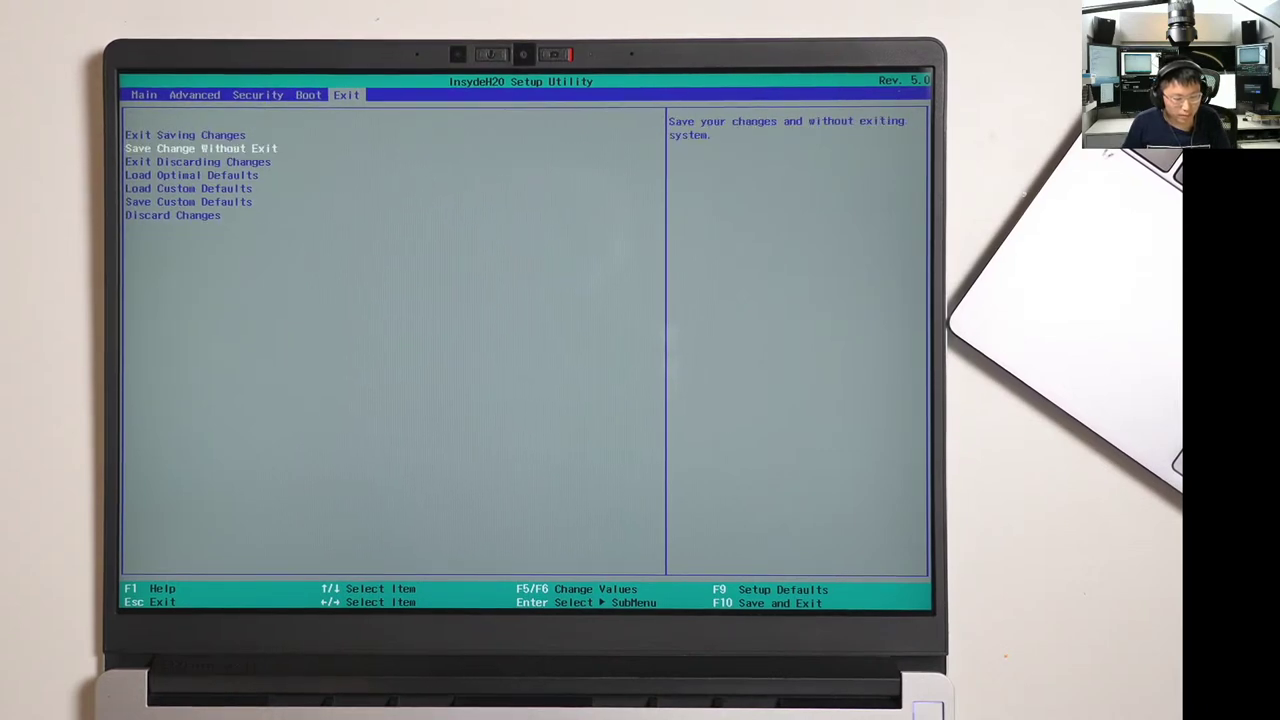
pyautogui.press('Down')
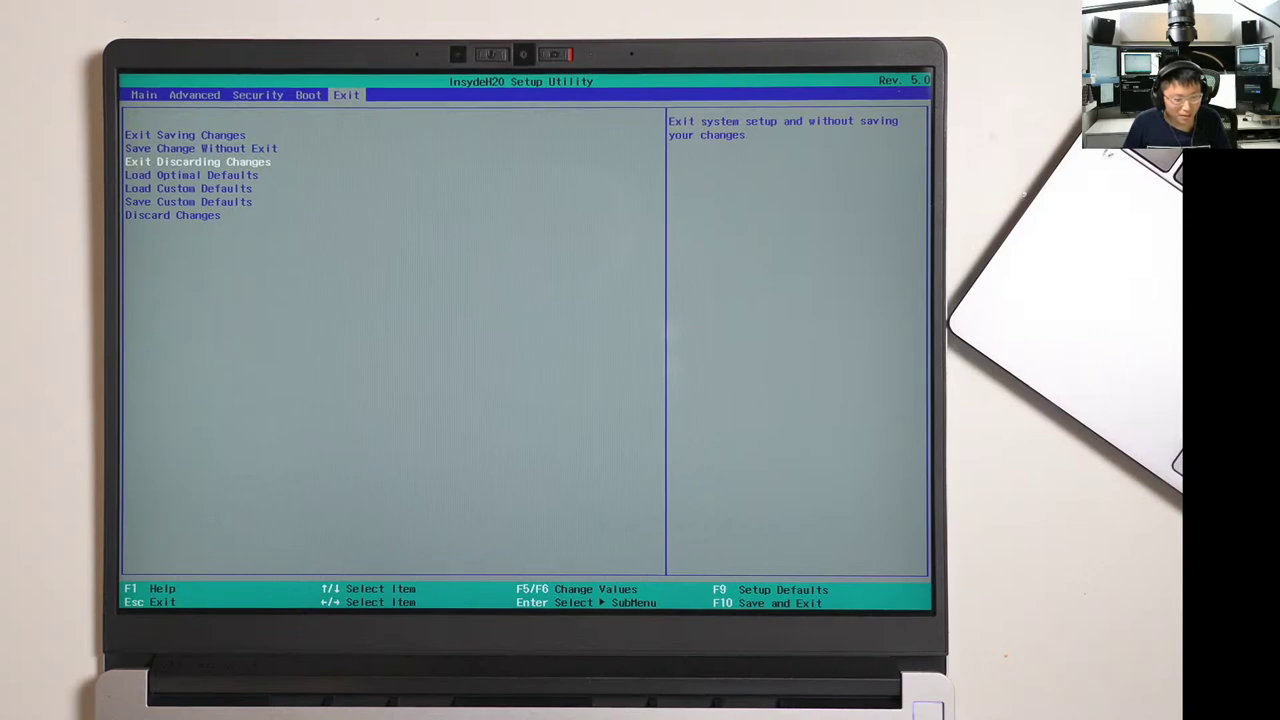
pyautogui.press('Return')
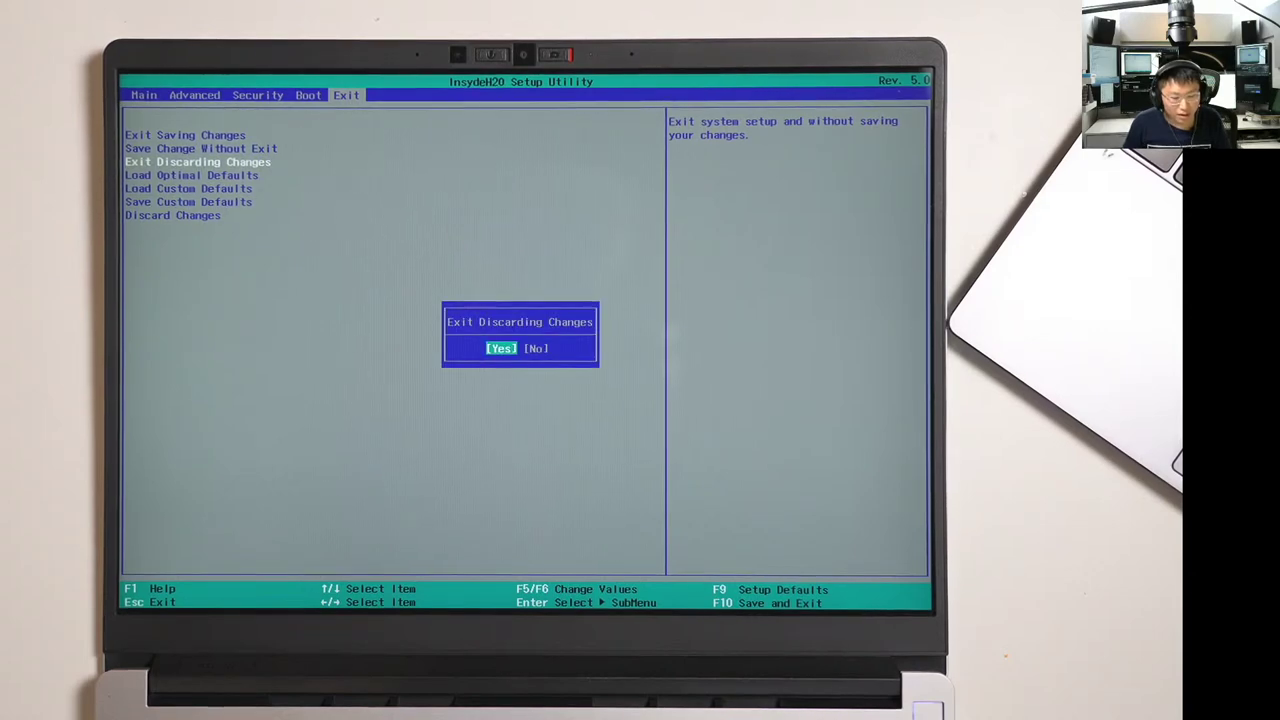
pyautogui.press('Return')
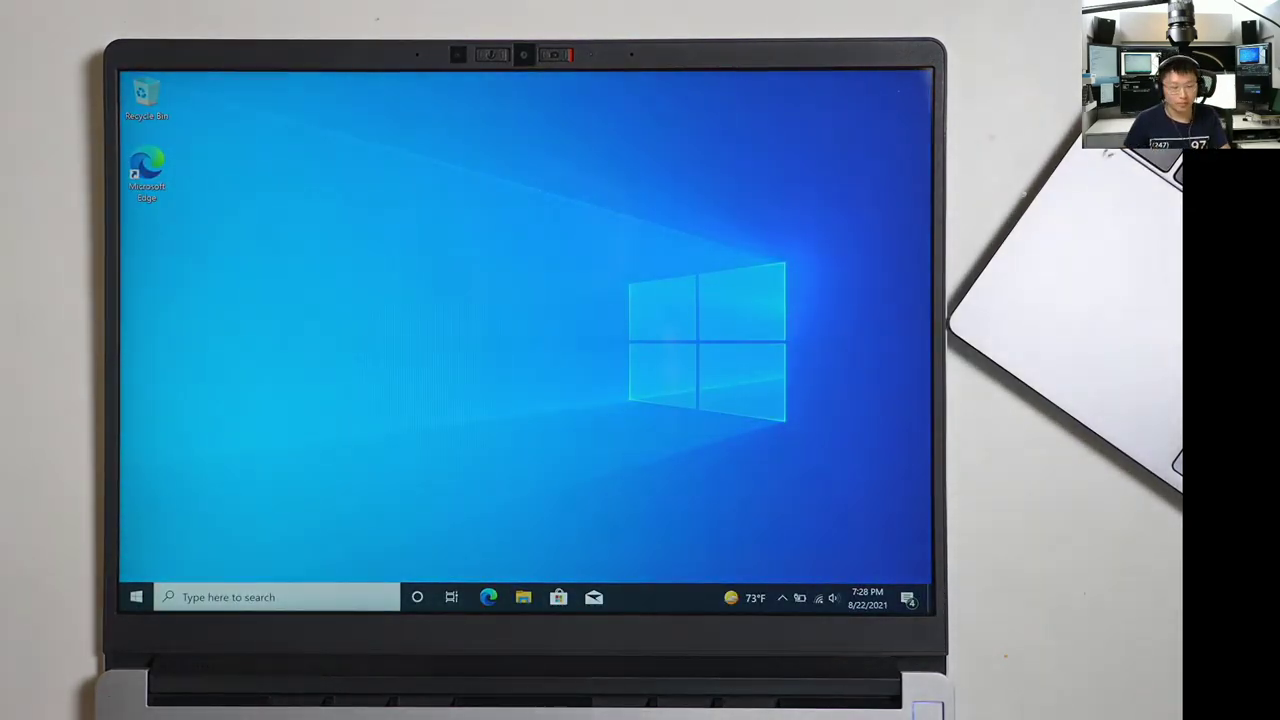
# Look through the installed apps in the Windows Start menu and close it.
pyautogui.press('super')
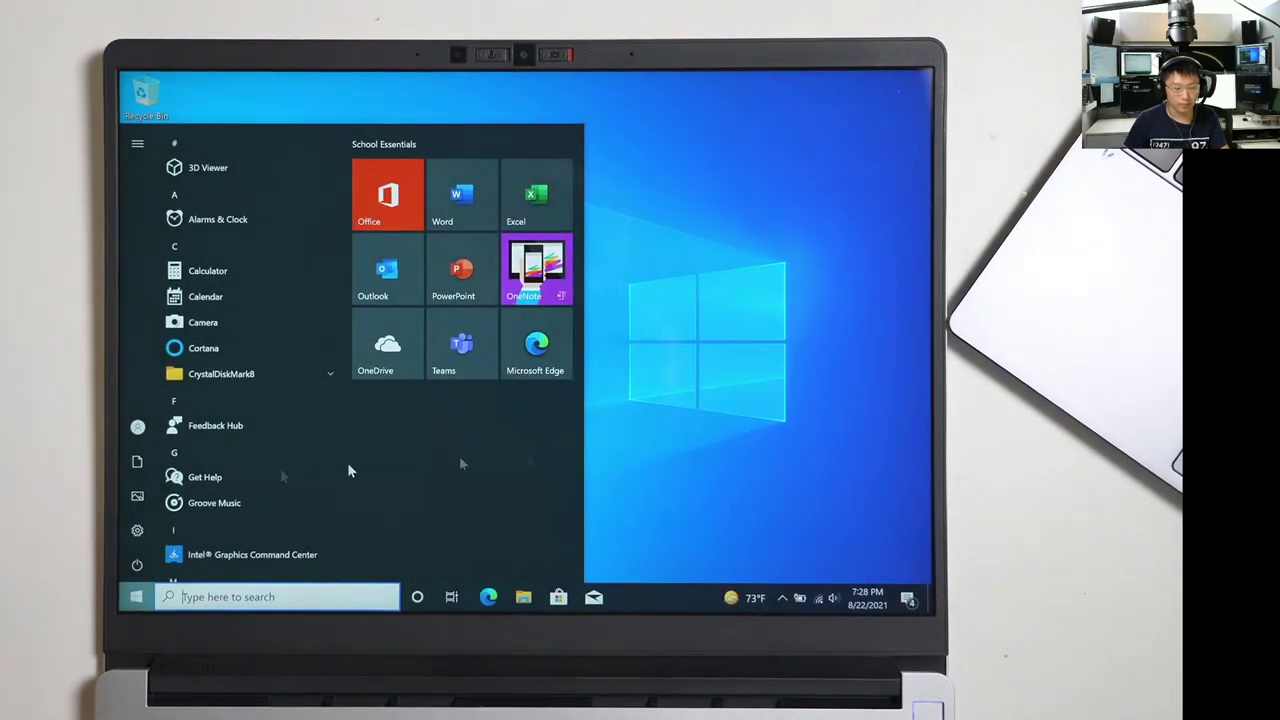
pyautogui.scroll(-5, 185, 495)
pyautogui.scroll(3, 185, 495)
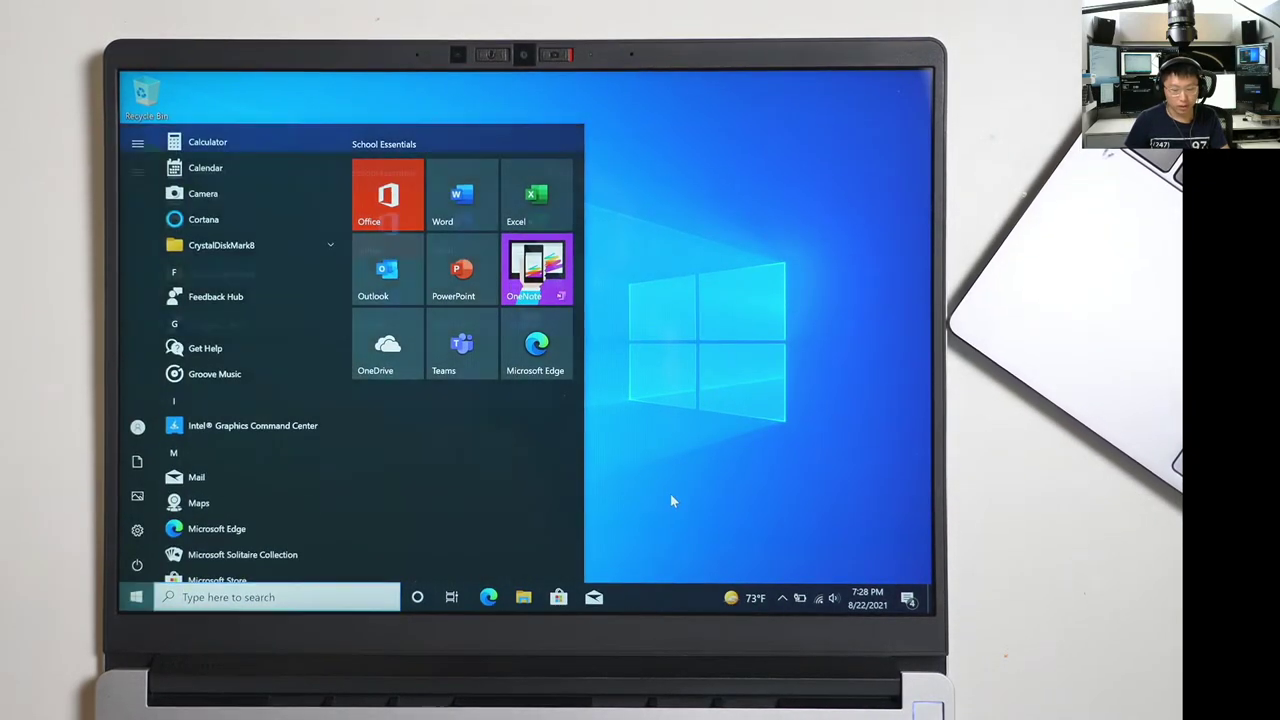
pyautogui.click(670, 494)
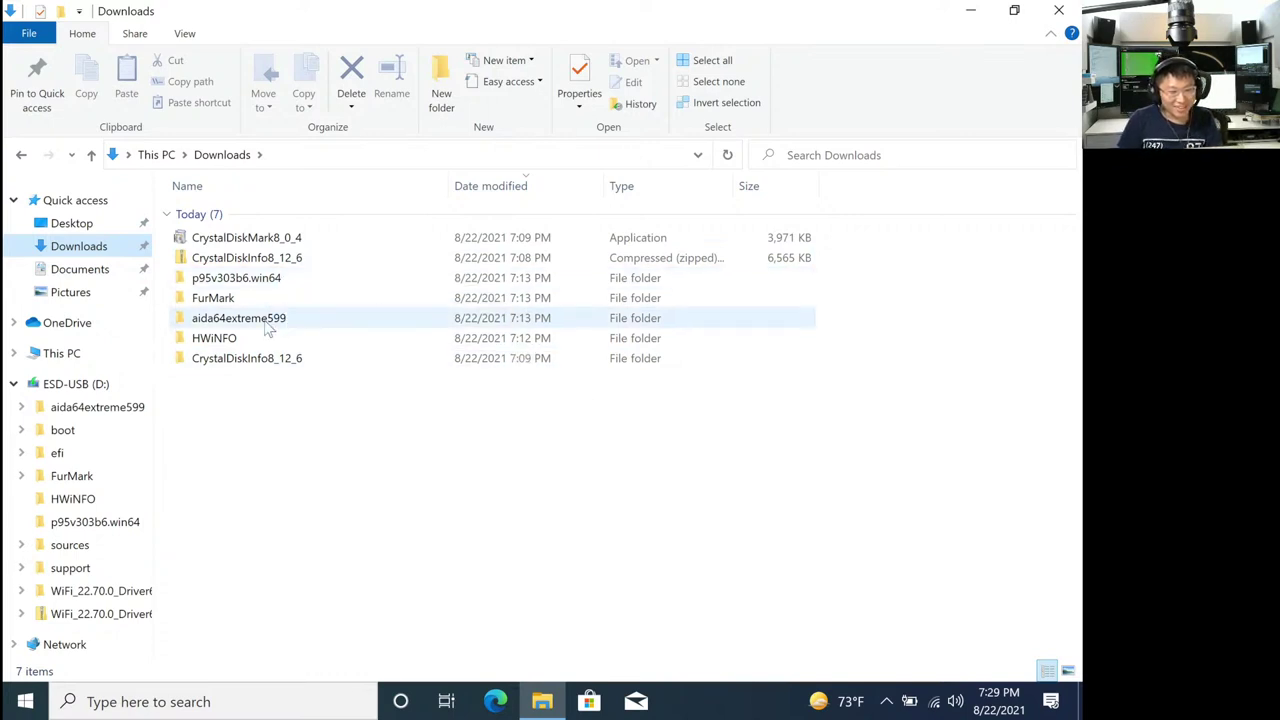
# Display the Downloads folder as large icons and open the p95v303b6.win64 folder.
pyautogui.click(185, 33)
pyautogui.click(295, 62)
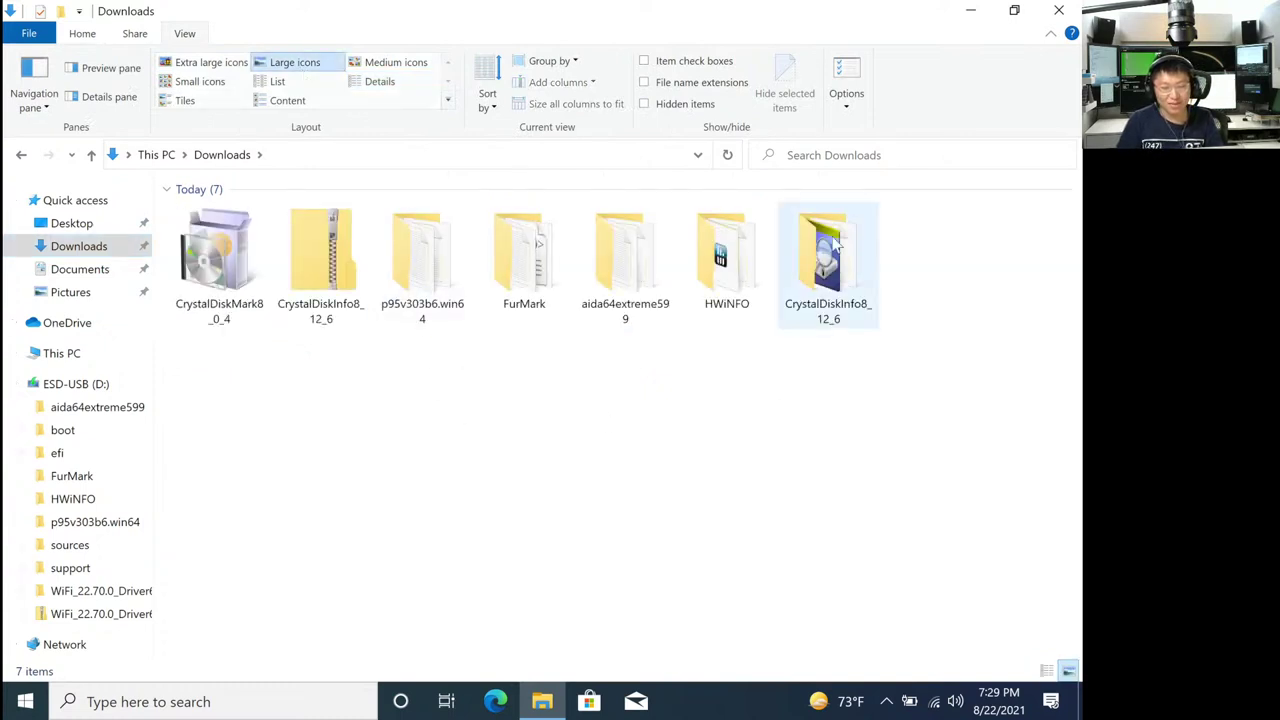
pyautogui.doubleClick(444, 258)
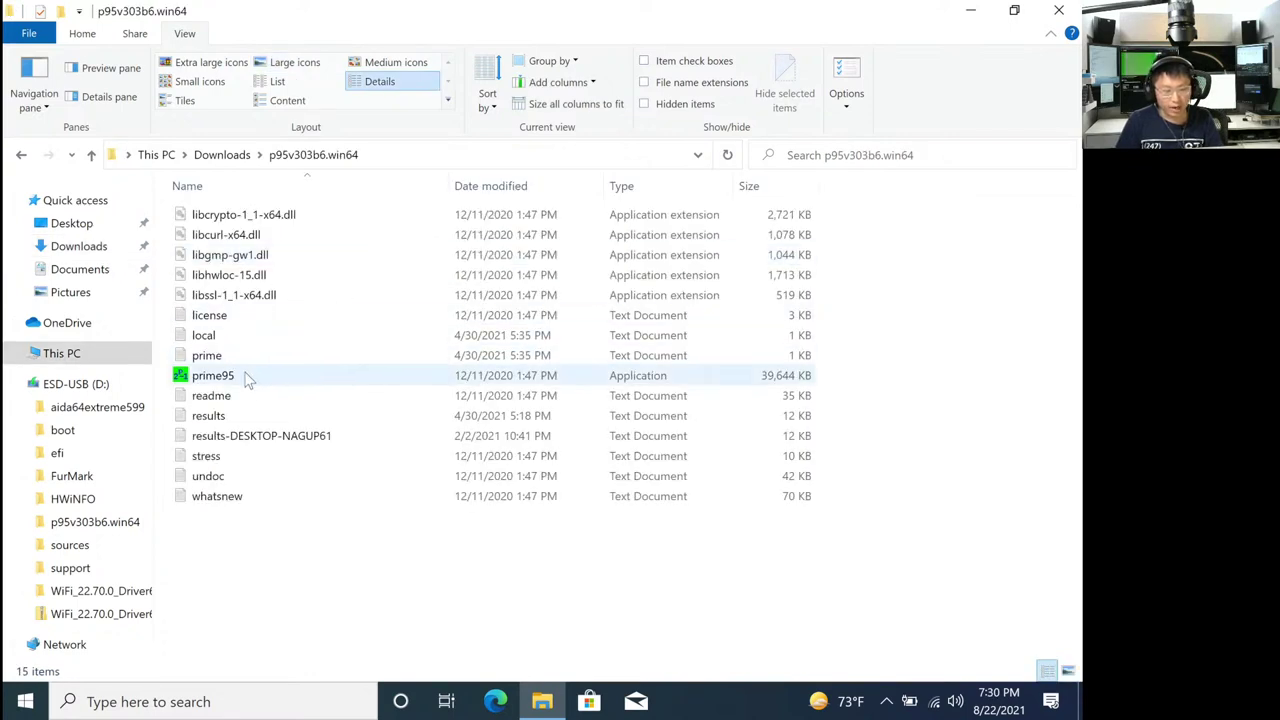
# Launch prime95 and choose the Small FFTs torture test.
pyautogui.click(248, 378)
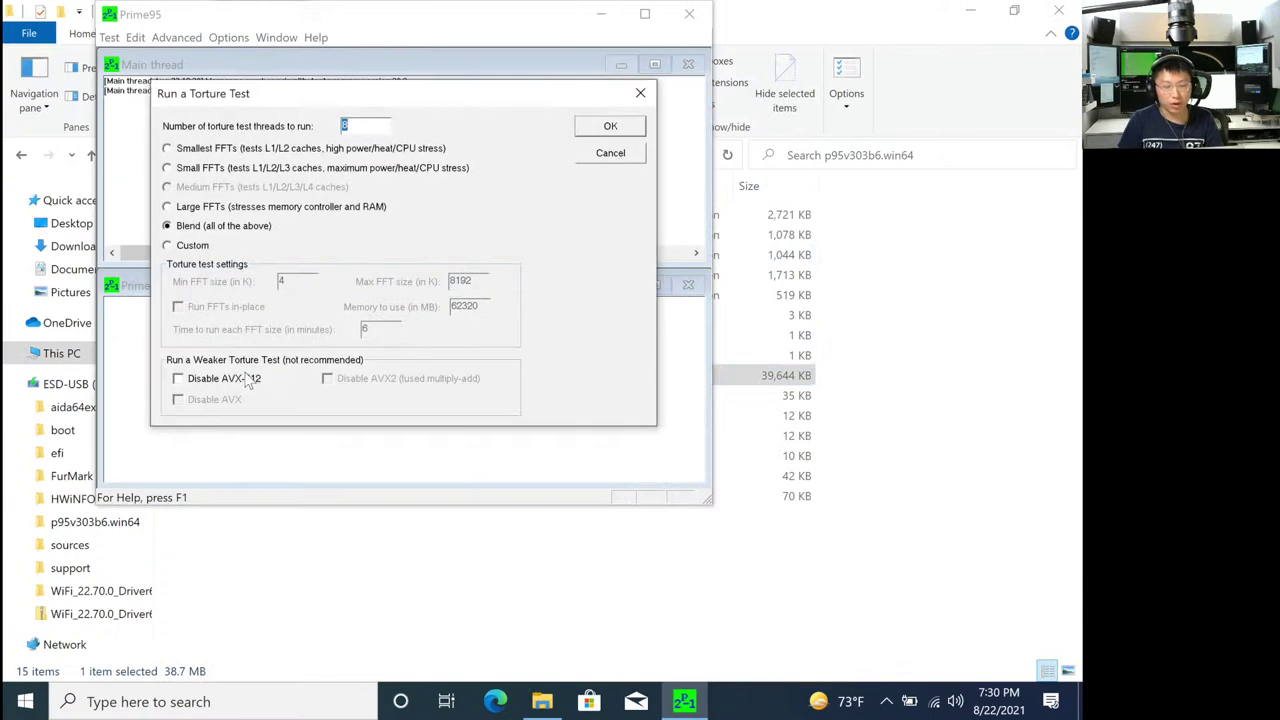
pyautogui.click(230, 168)
pyautogui.click(745, 628)
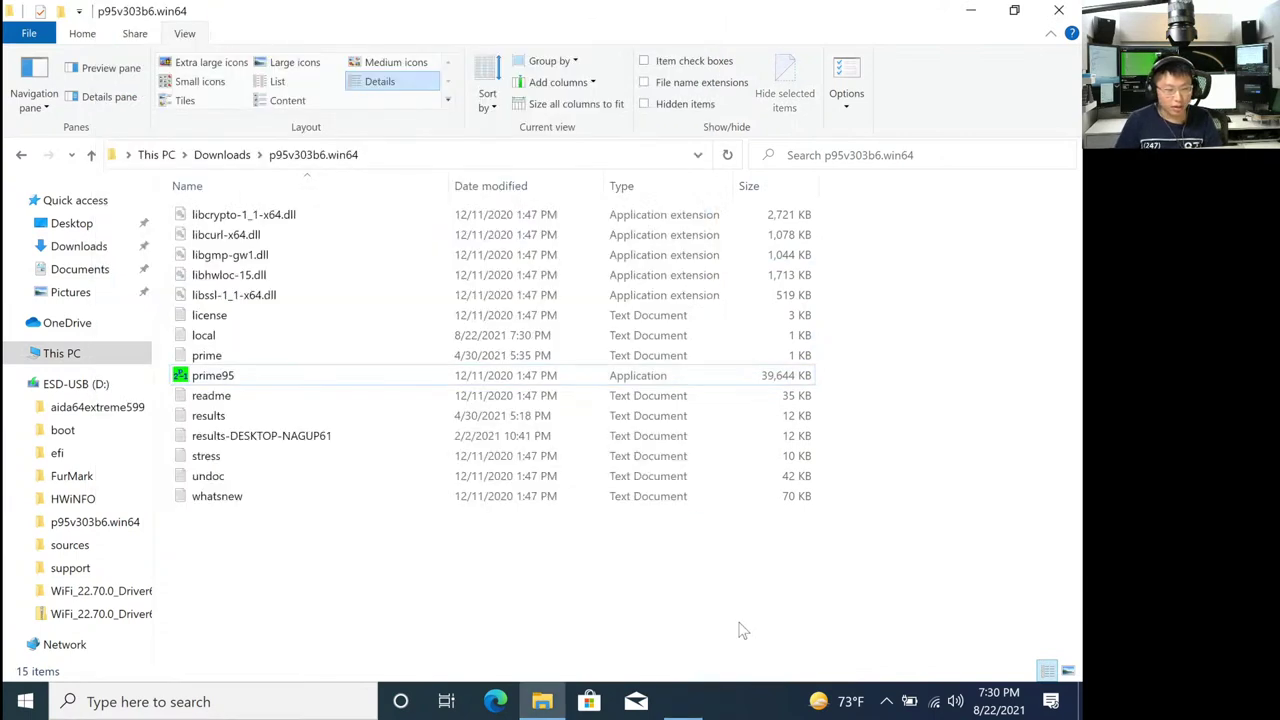
# Launch HWiNFO64 from the HWiNFO folder in Downloads and run it in Sensors-only mode.
pyautogui.click(19, 154)
pyautogui.doubleClick(726, 240)
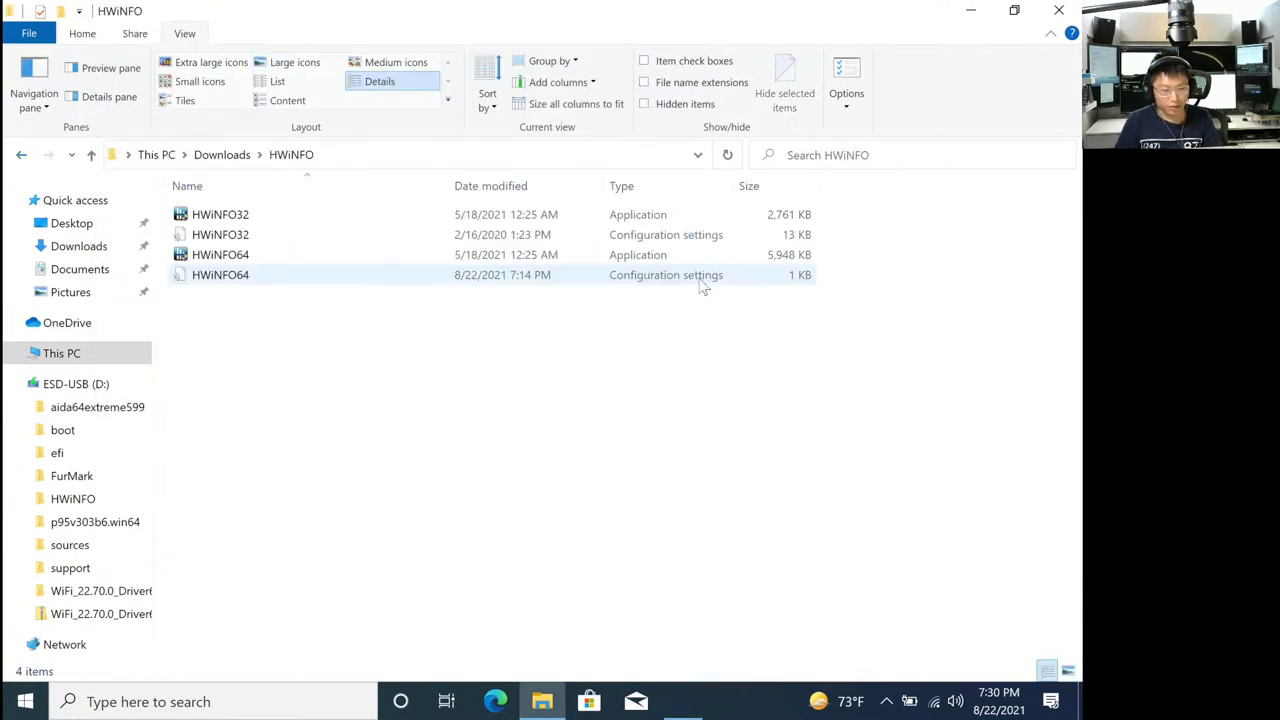
pyautogui.doubleClick(321, 254)
pyautogui.click(440, 480)
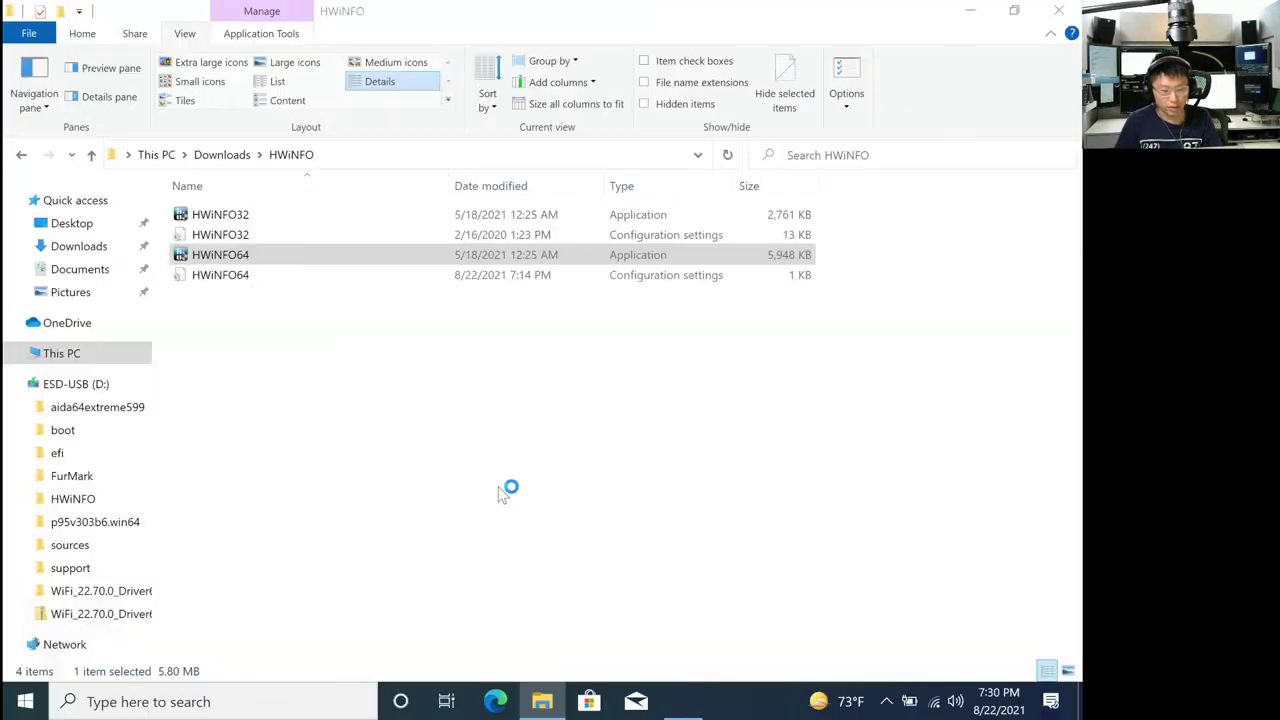
pyautogui.click(460, 386)
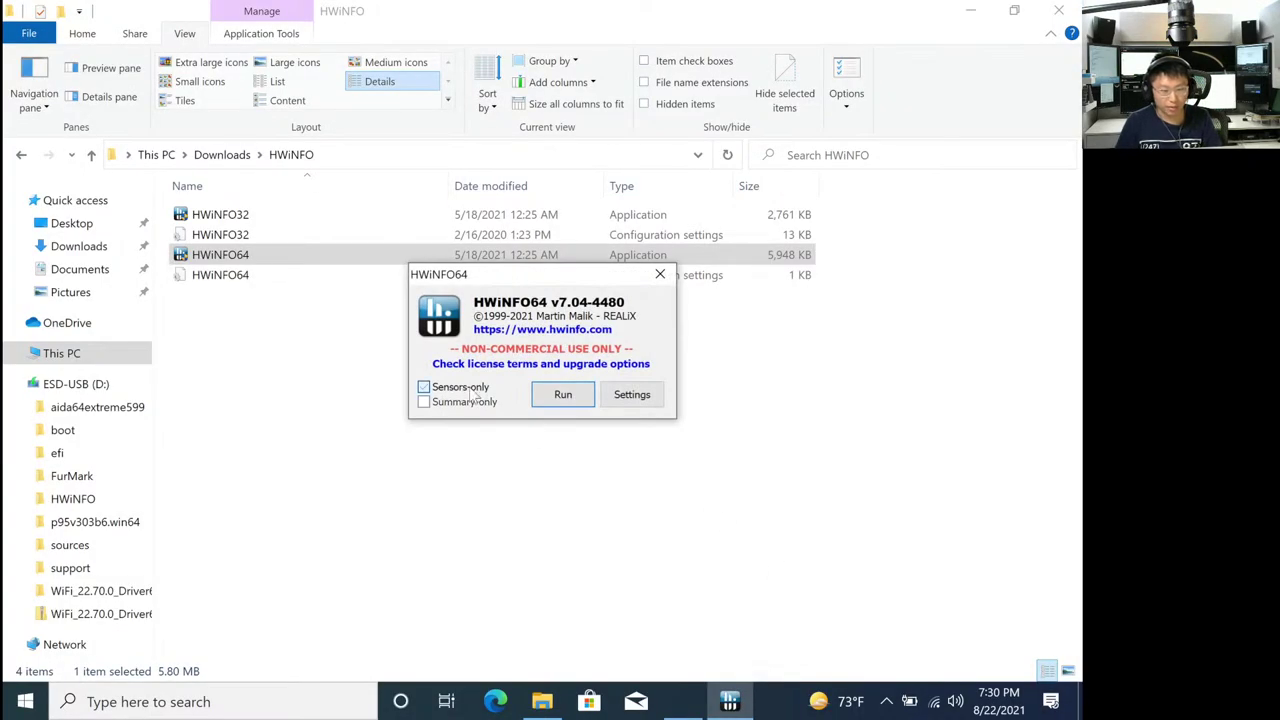
pyautogui.click(562, 394)
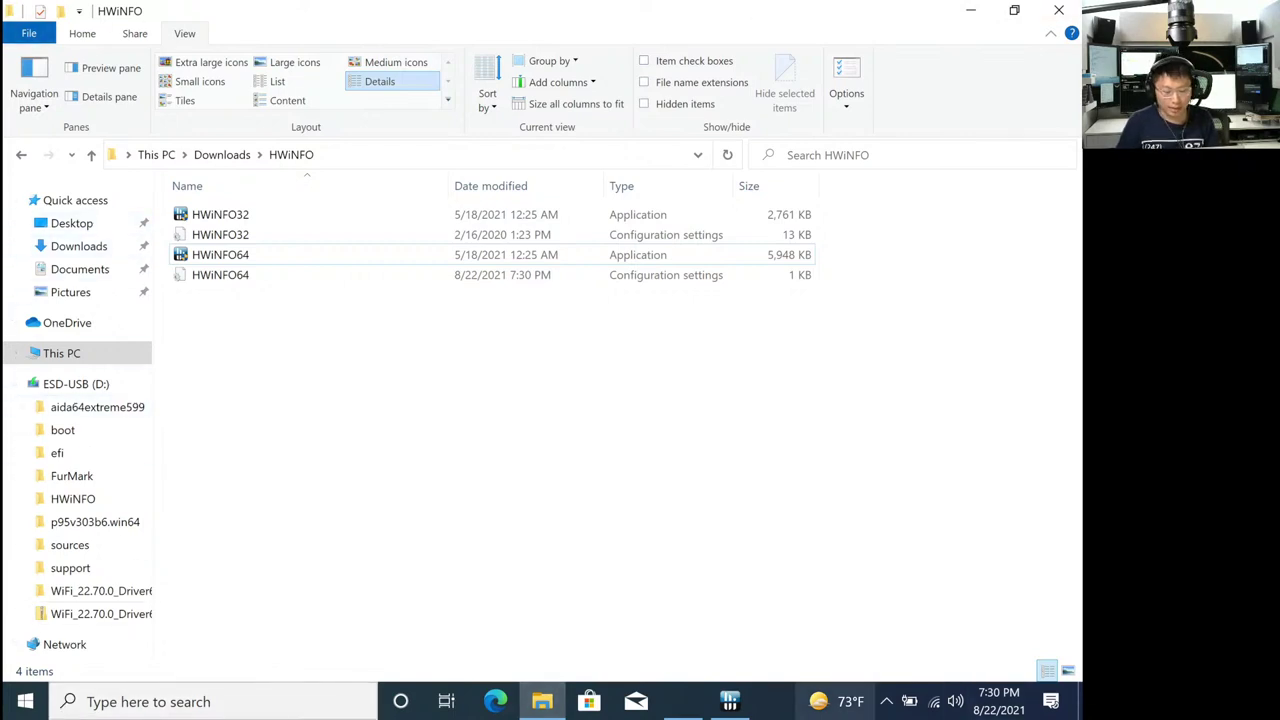
pyautogui.moveTo(838, 701)
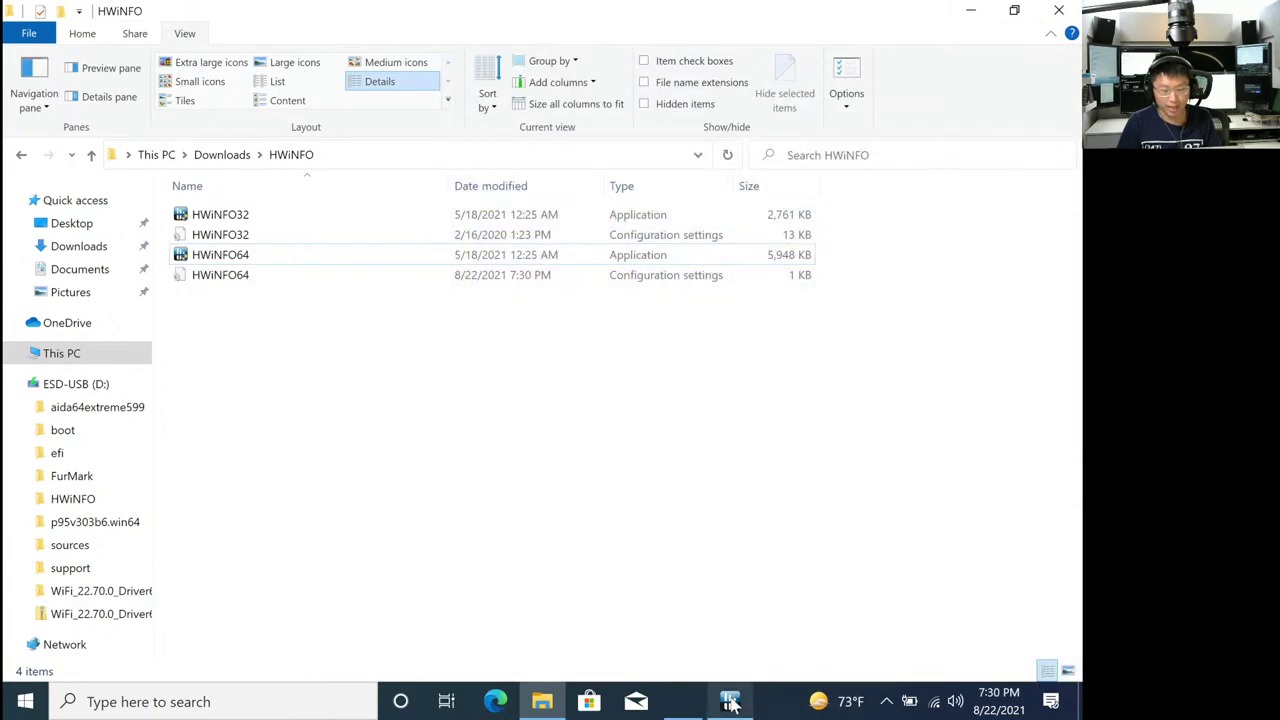
# Move the HWiNFO64 sensor window clear of Prime95 and start the Small FFTs torture test with 8 threads.
pyautogui.moveTo(731, 703)
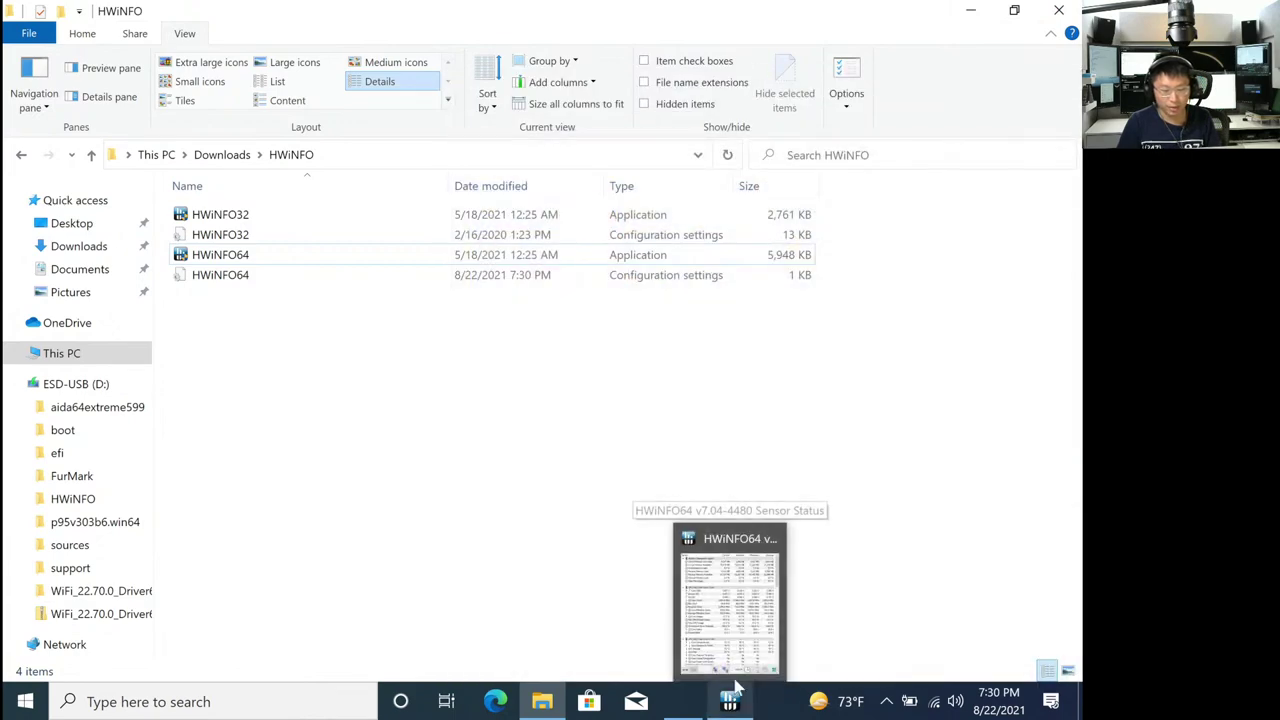
pyautogui.click(740, 595)
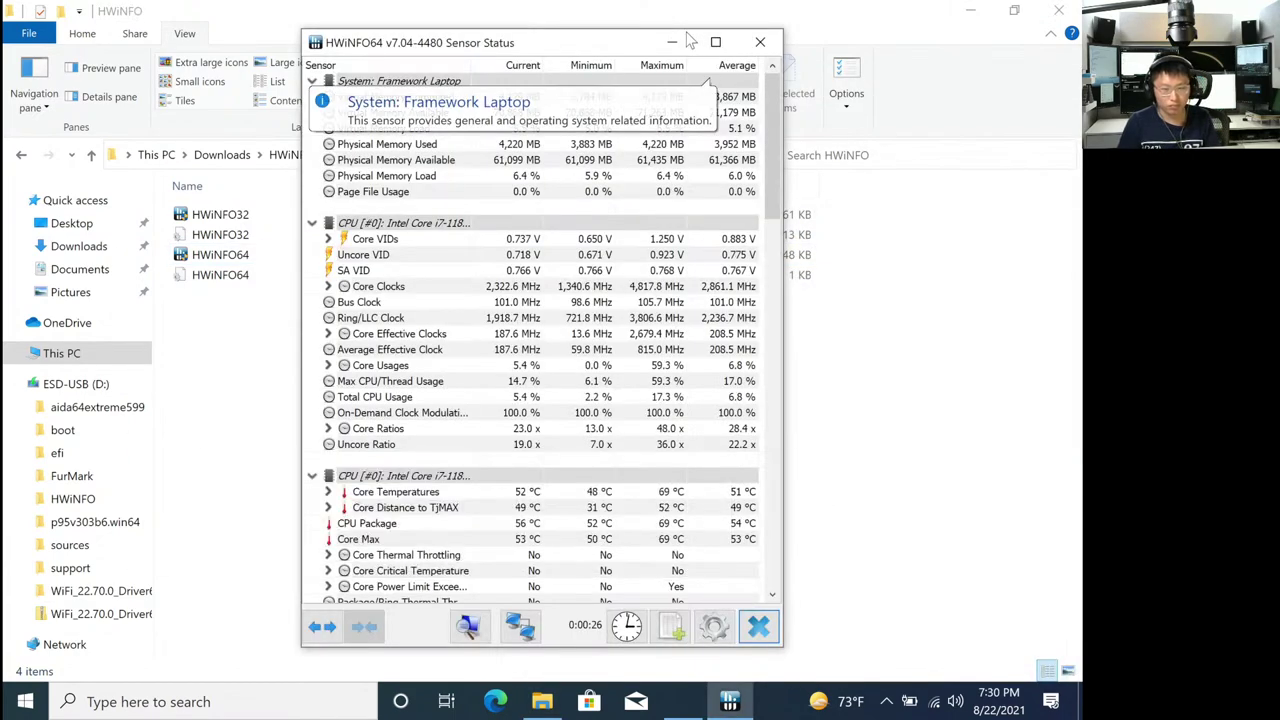
pyautogui.moveTo(537, 48); pyautogui.dragTo(835, 52)
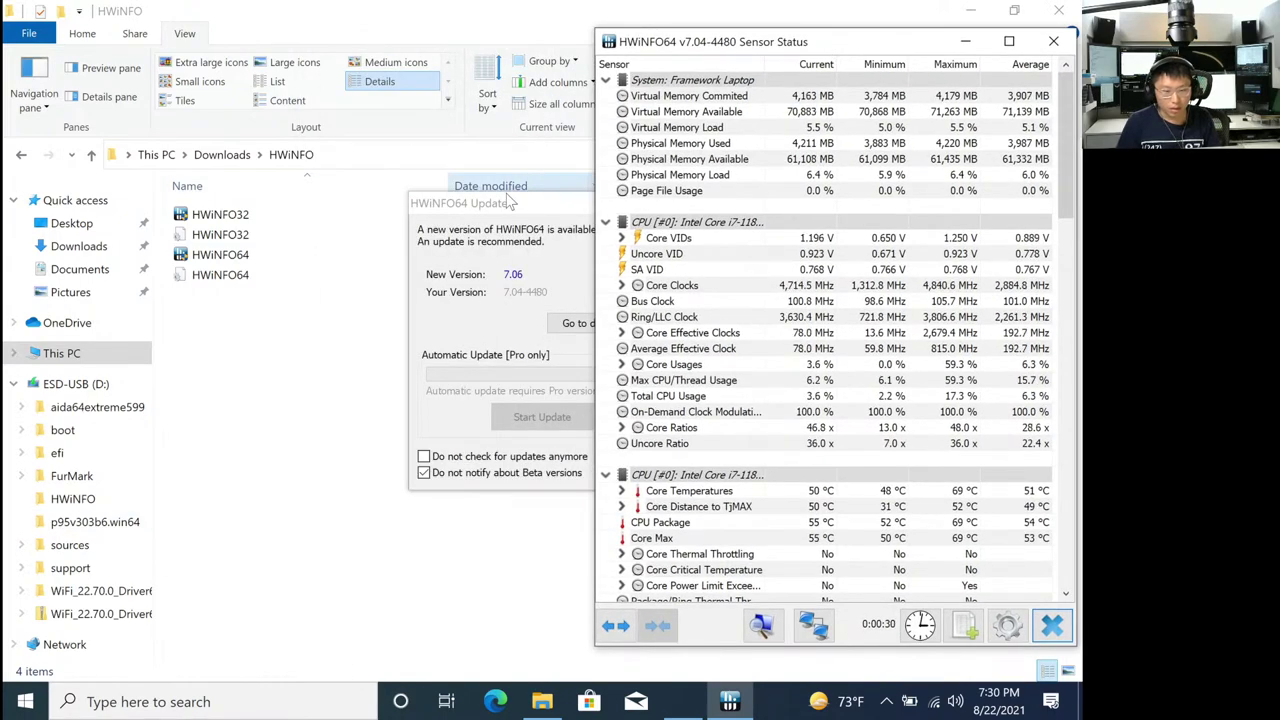
pyautogui.click(683, 701)
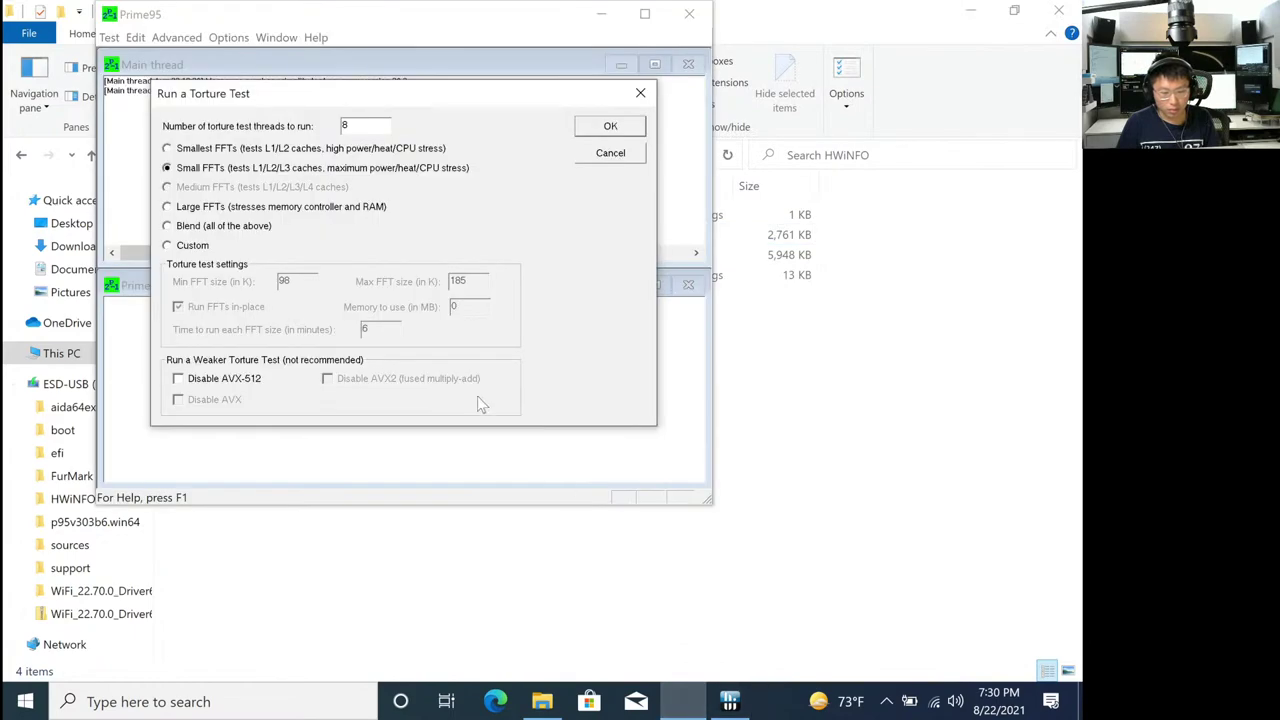
pyautogui.click(610, 127)
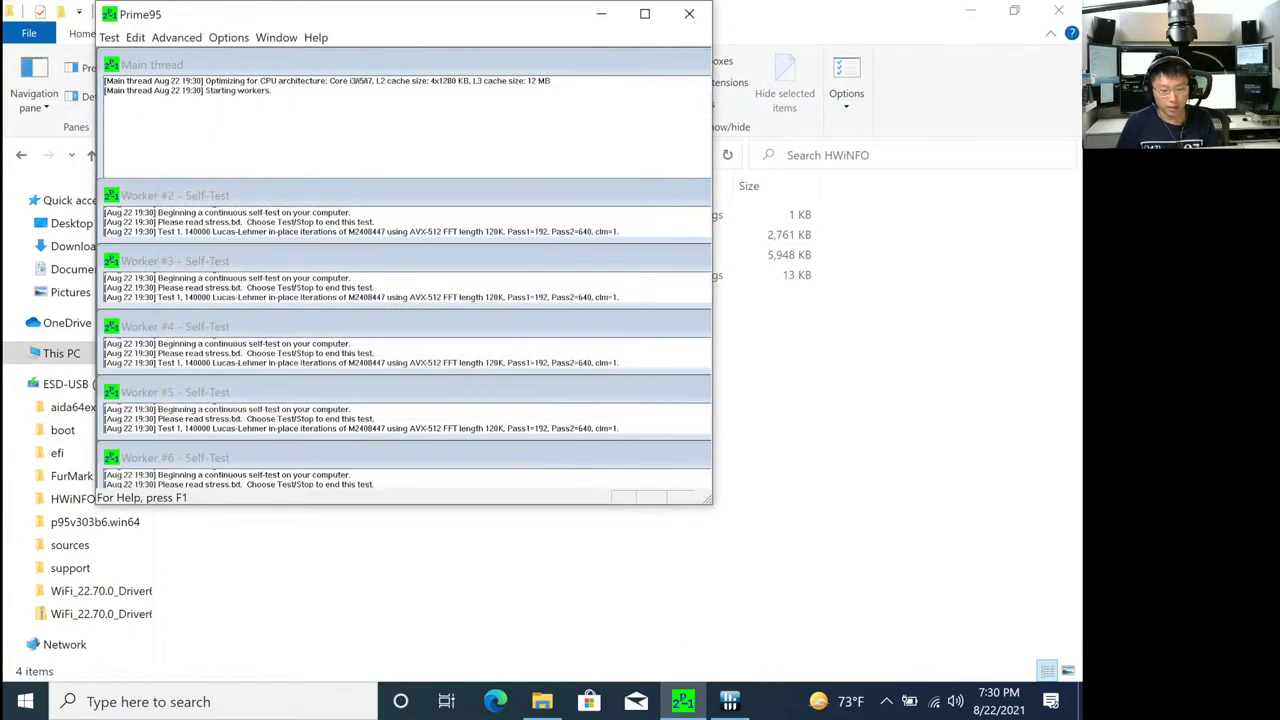
# Bring the CPU power sensors into view and set the plugged-in power mode to Best performance.
pyautogui.scroll(-8, 820, 440)
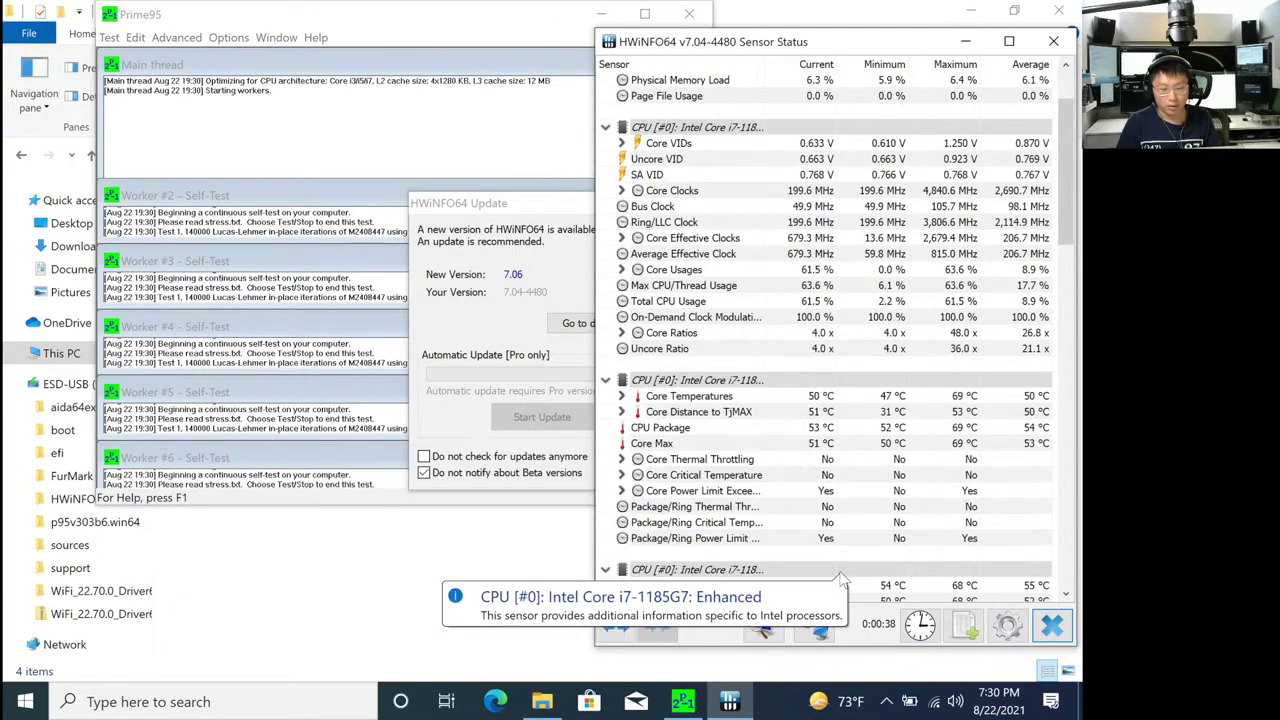
pyautogui.scroll(-2, 855, 450)
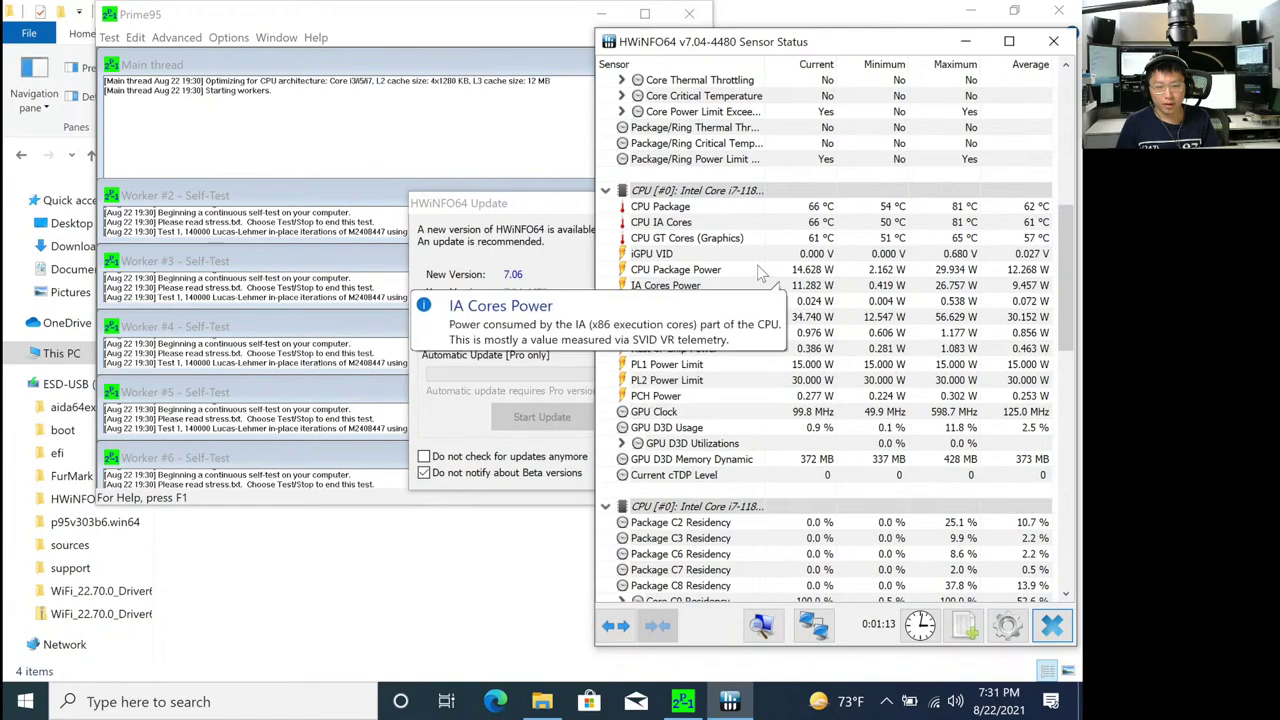
pyautogui.click(950, 271)
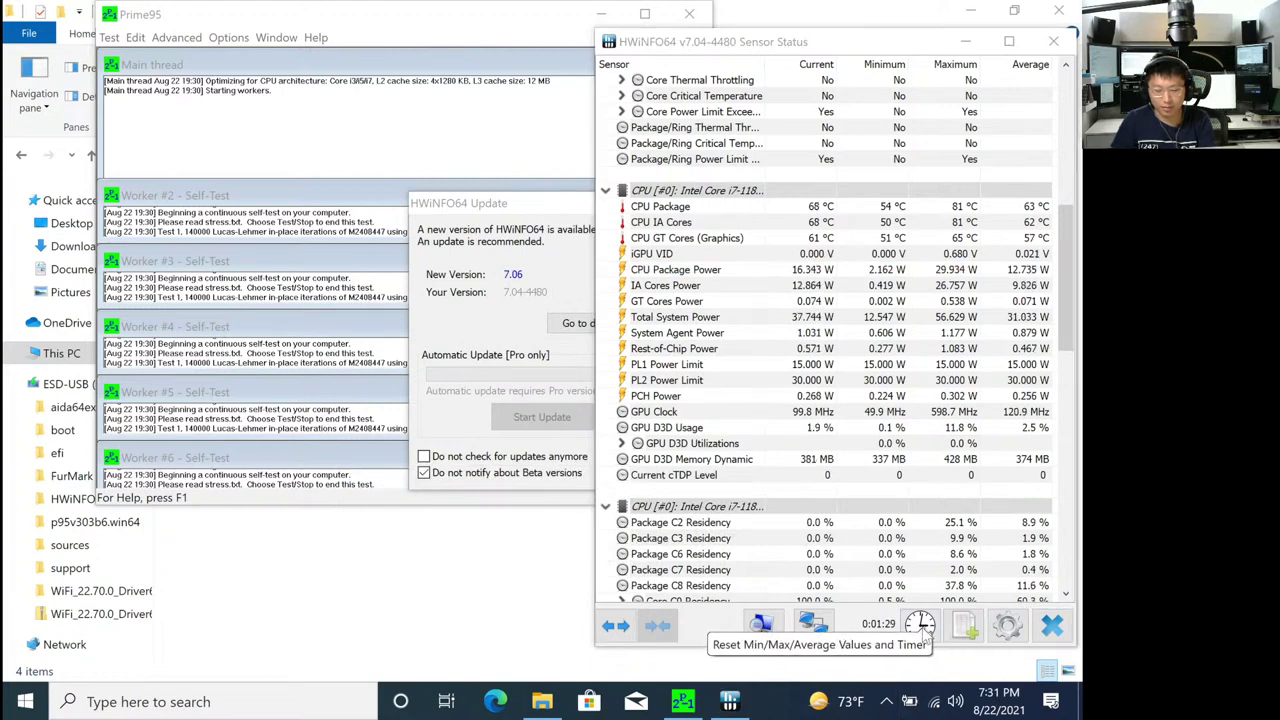
pyautogui.click(909, 701)
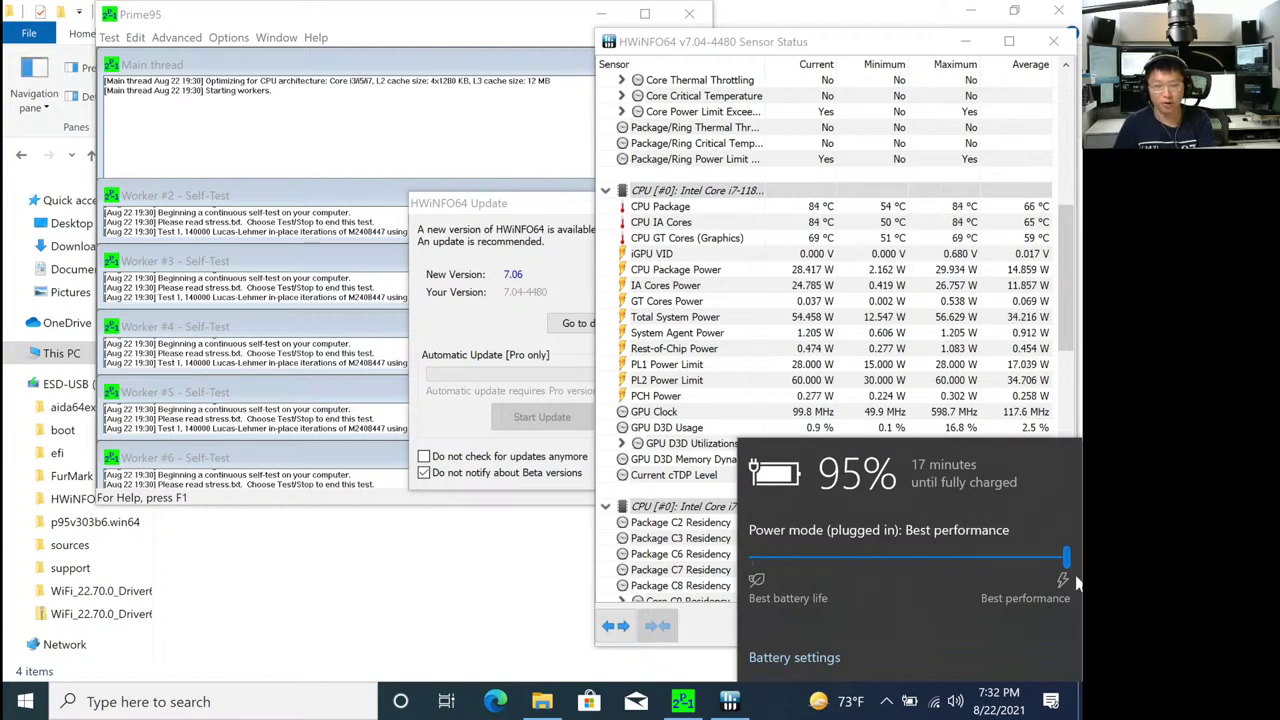
pyautogui.click(700, 301)
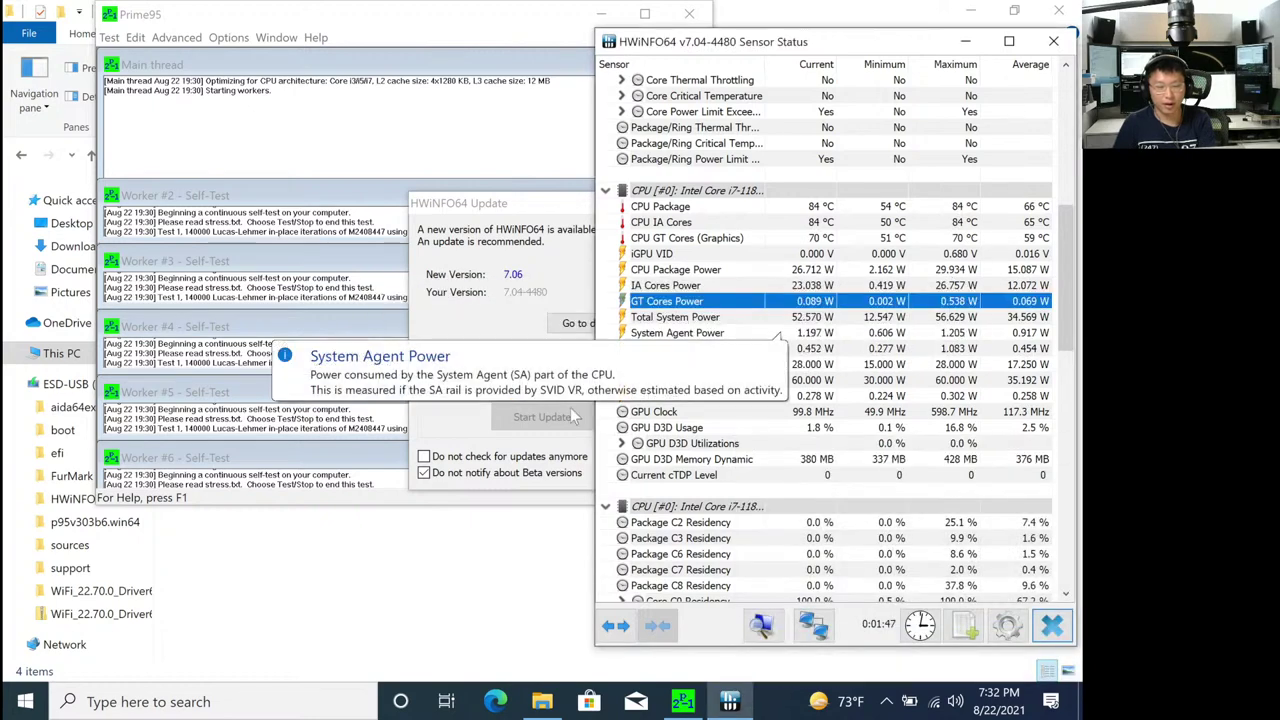
# Stop the running Prime95 torture test.
pyautogui.click(886, 701)
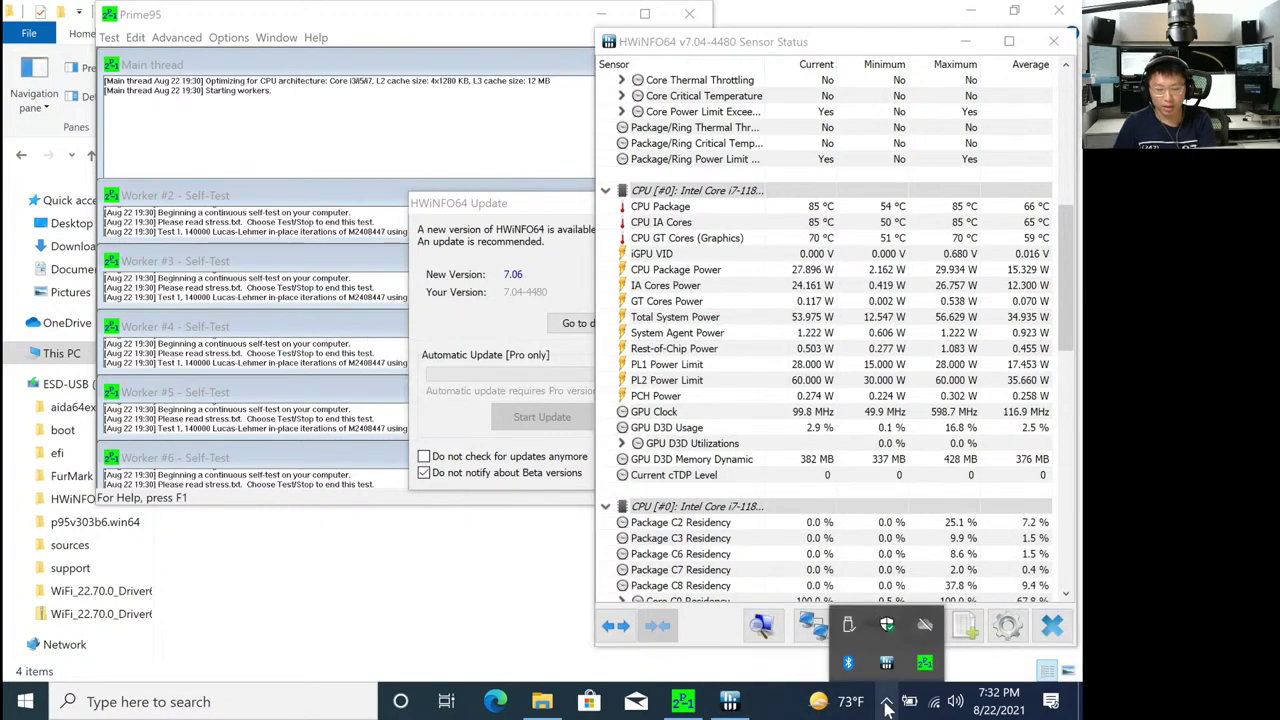
pyautogui.rightClick(925, 663)
pyautogui.click(955, 627)
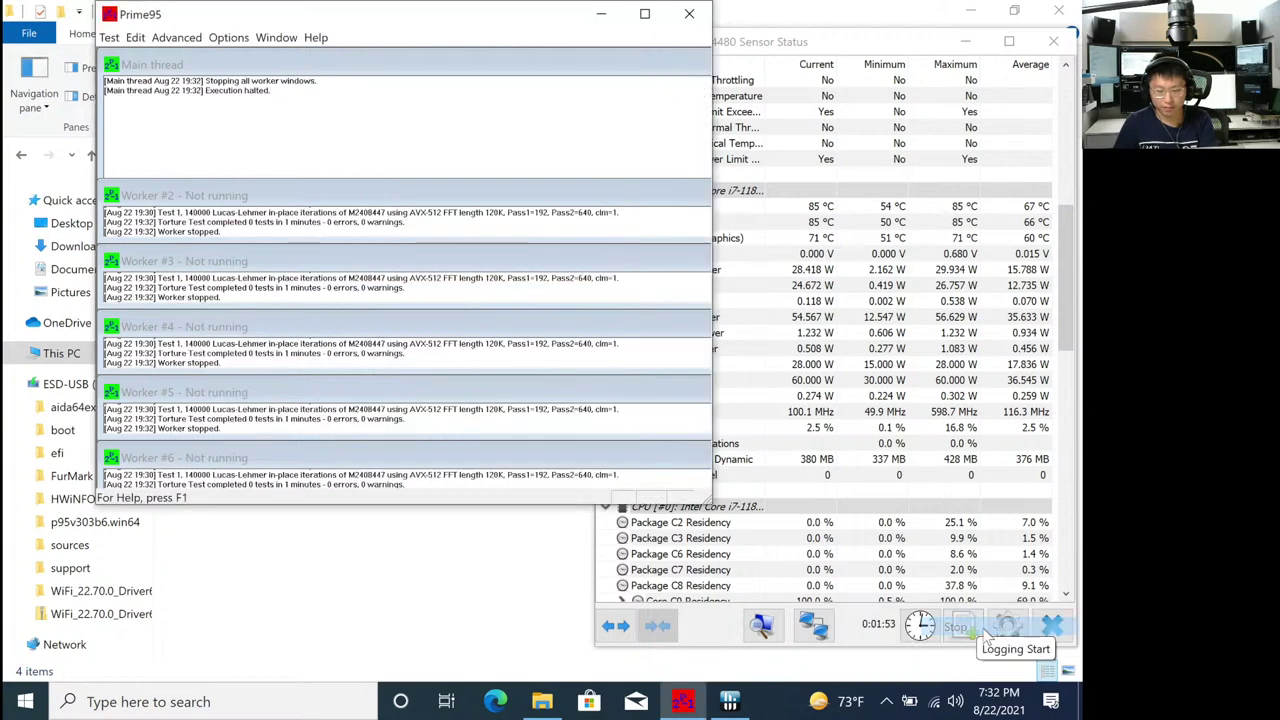
pyautogui.click(886, 701)
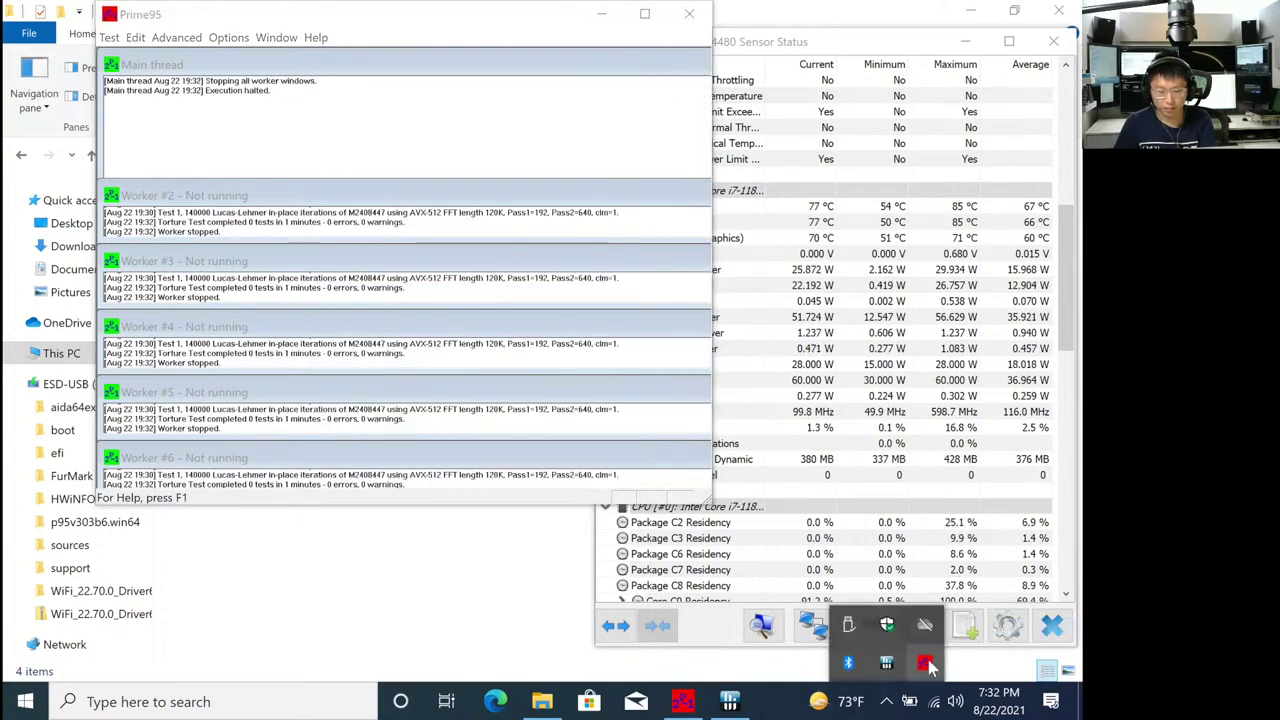
pyautogui.rightClick(928, 667)
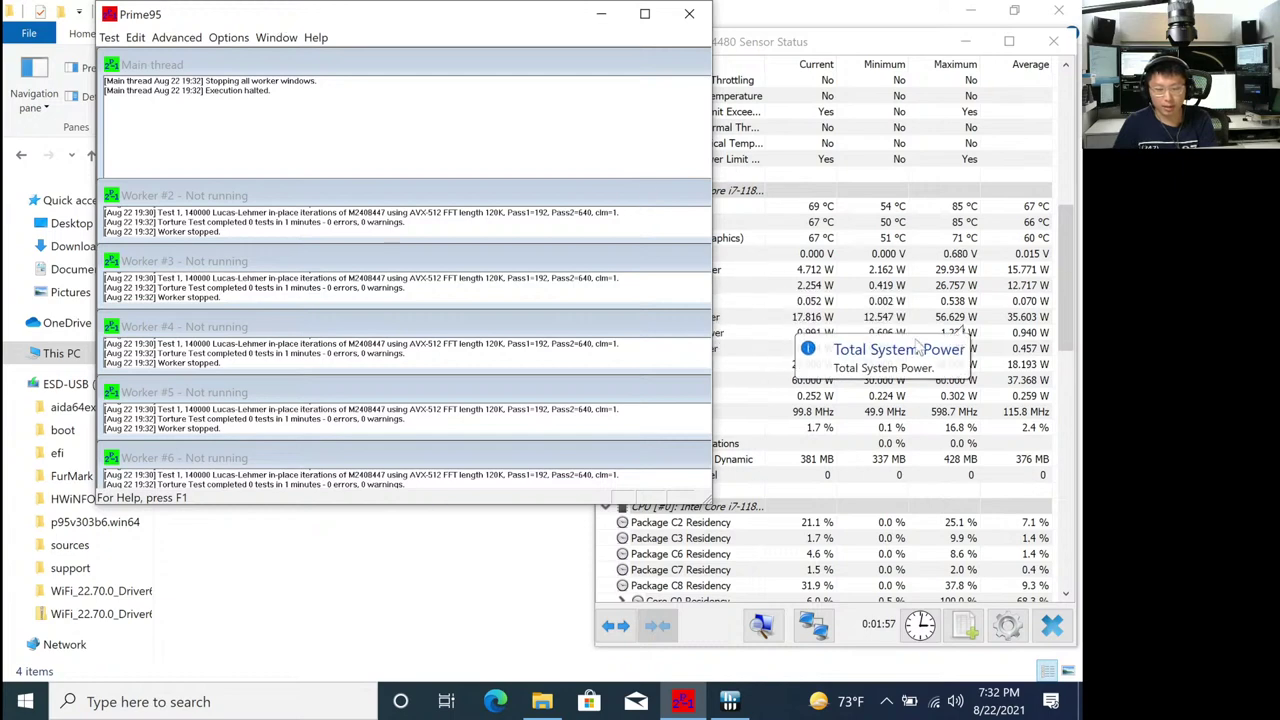
# Check the plugged-in power mode and dismiss the HWiNFO64 update notice.
pyautogui.click(848, 350)
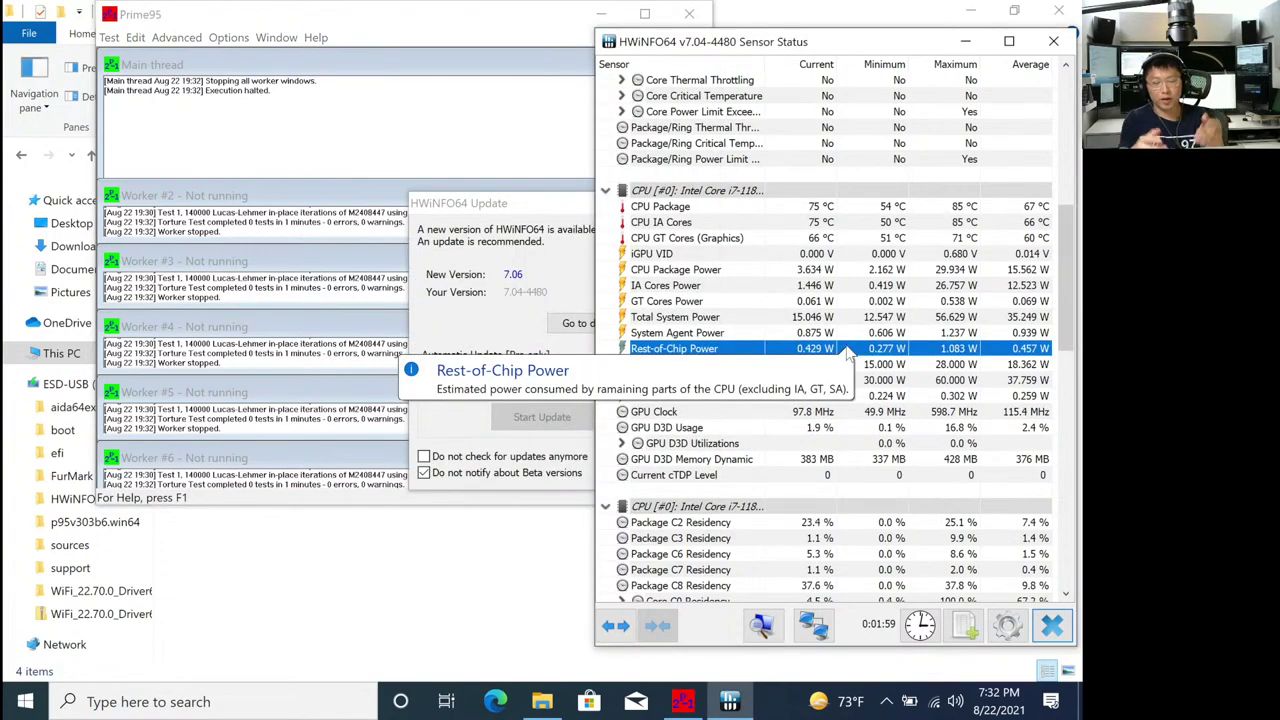
pyautogui.click(909, 701)
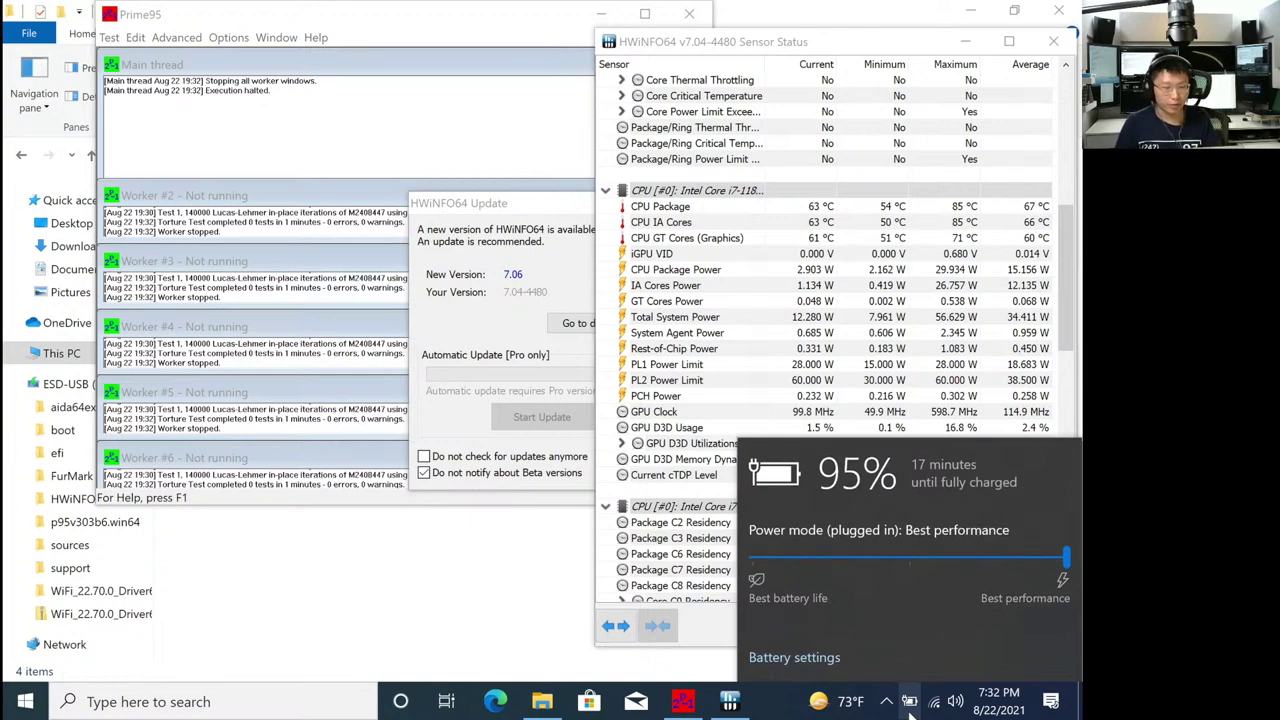
pyautogui.click(507, 210)
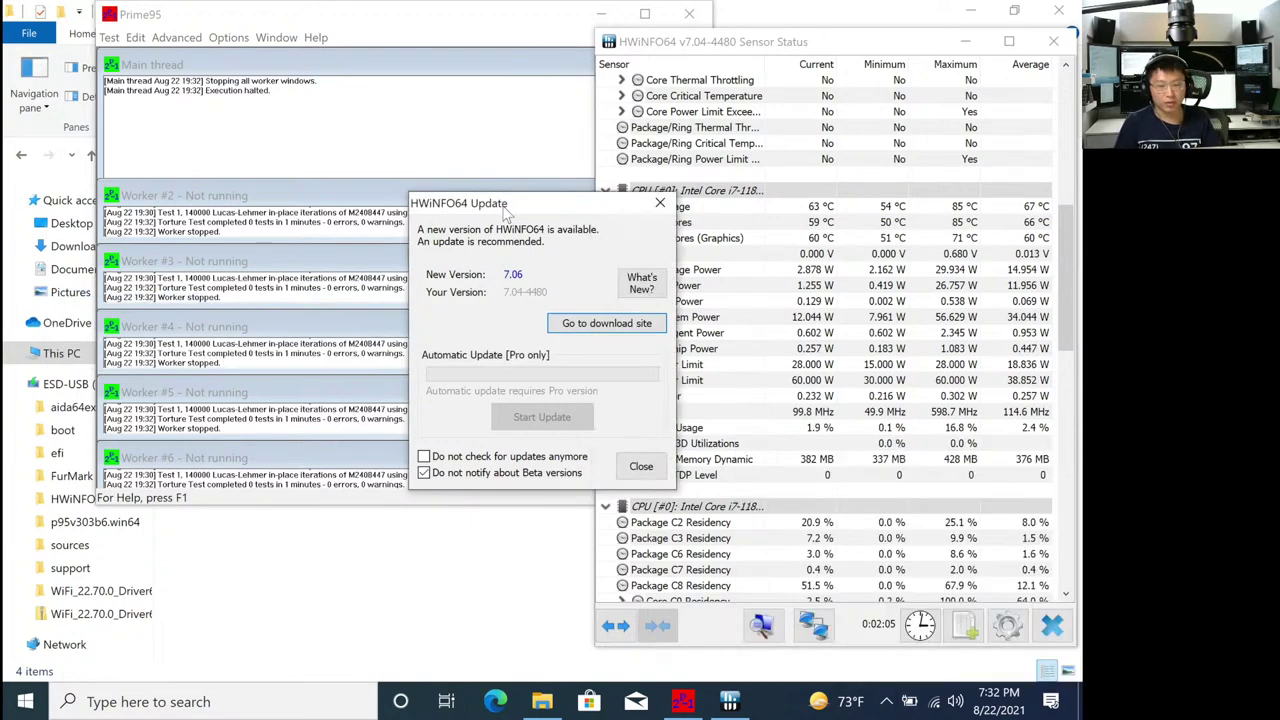
pyautogui.click(660, 200)
# Move the Prime95 window beside the HWiNFO64 sensor list and narrow it so the two do not overlap.
pyautogui.moveTo(241, 25); pyautogui.dragTo(151, 49)
pyautogui.click(92, 62)
pyautogui.click(139, 62)
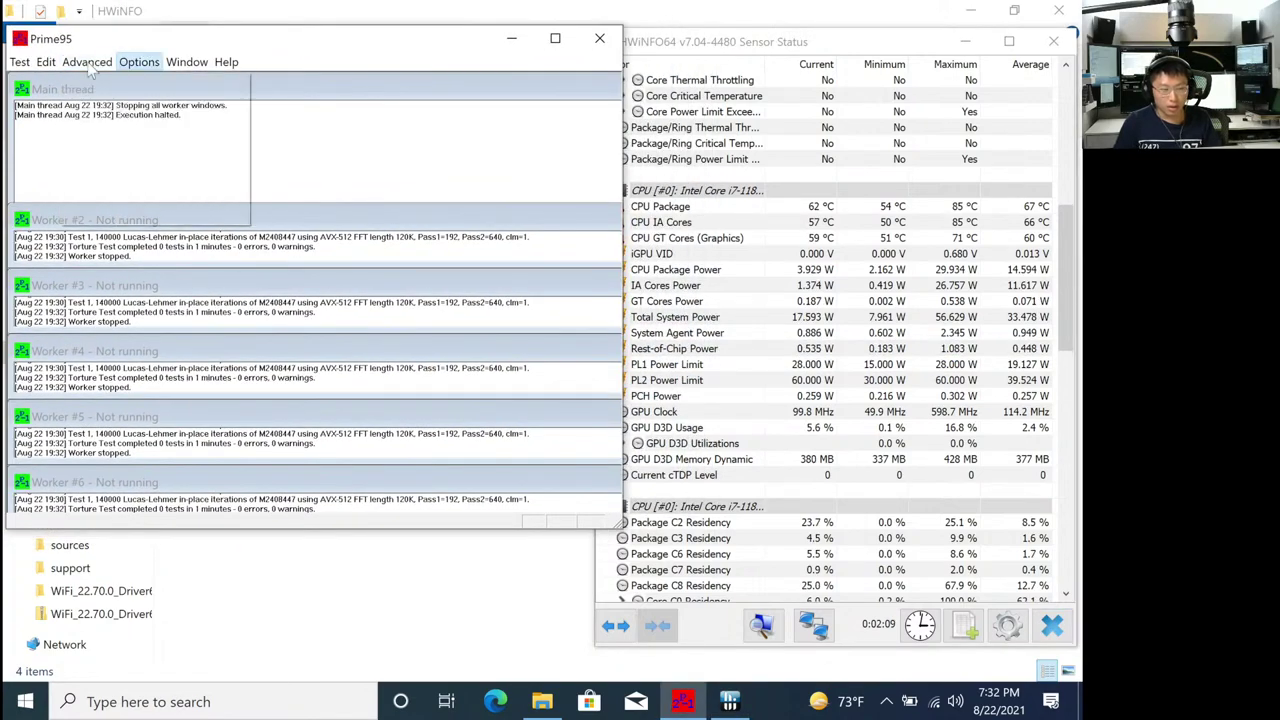
pyautogui.click(46, 62)
pyautogui.click(137, 64)
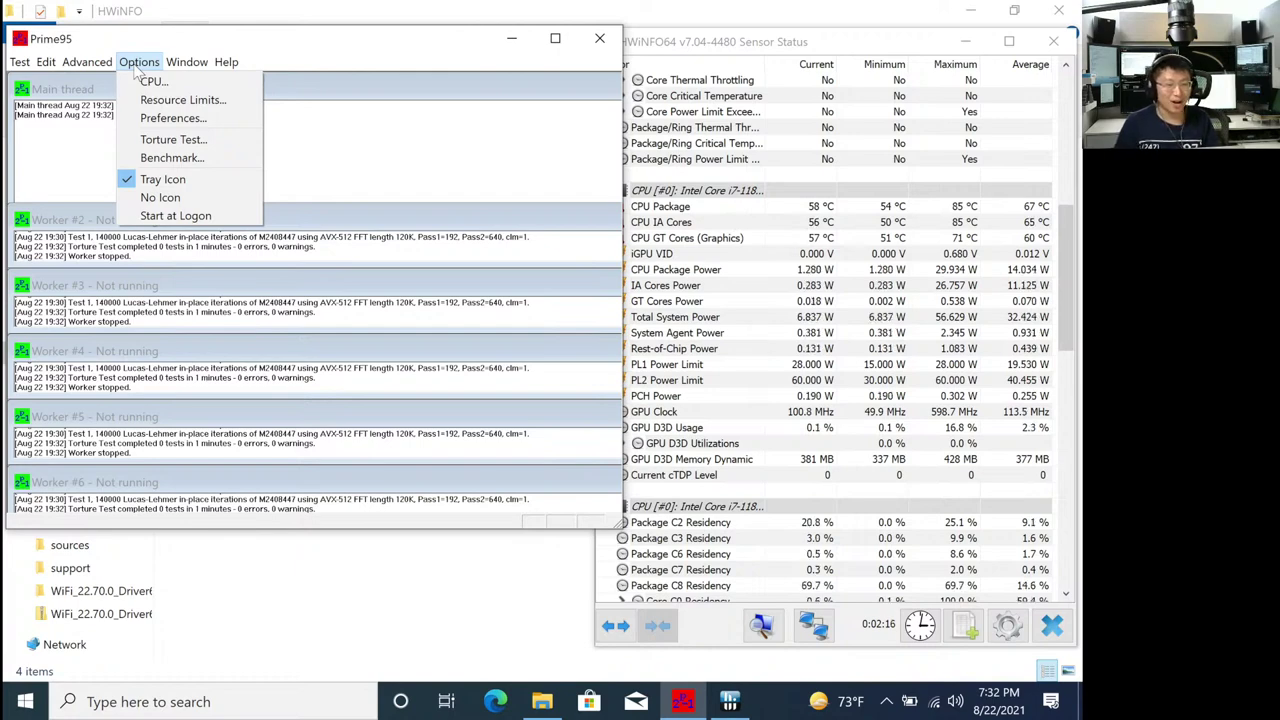
pyautogui.moveTo(226, 62)
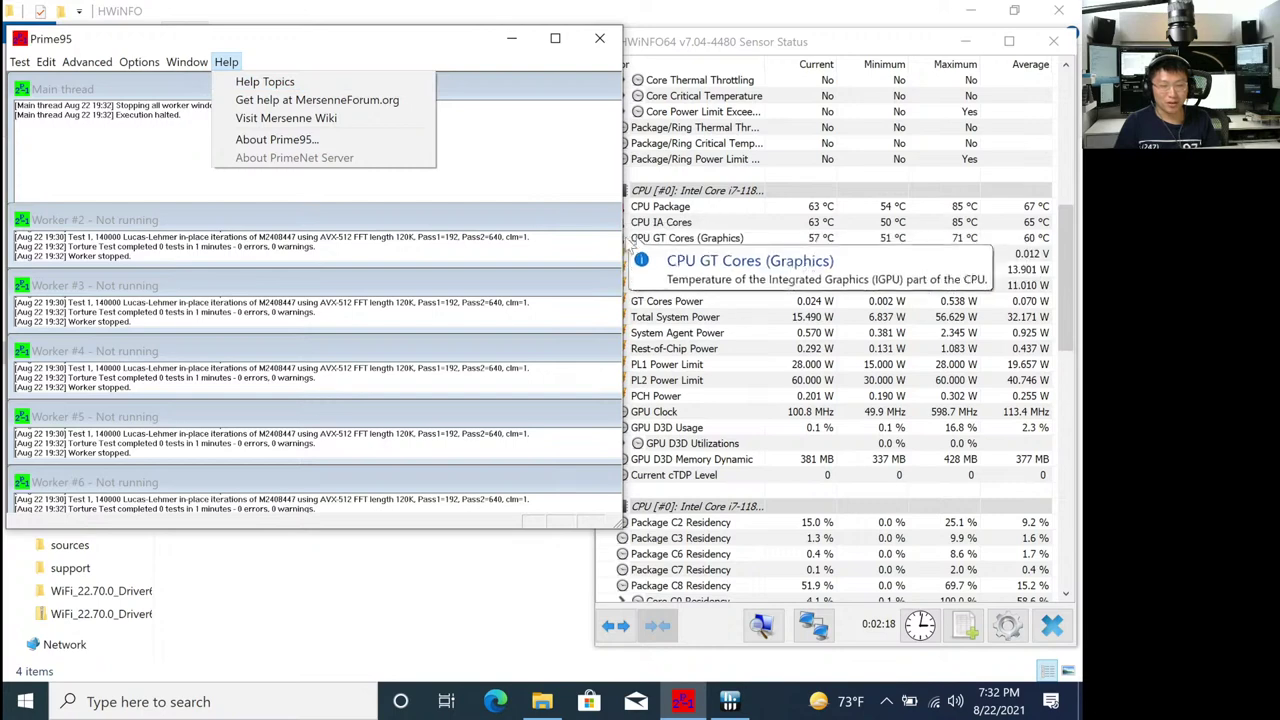
pyautogui.click(618, 237)
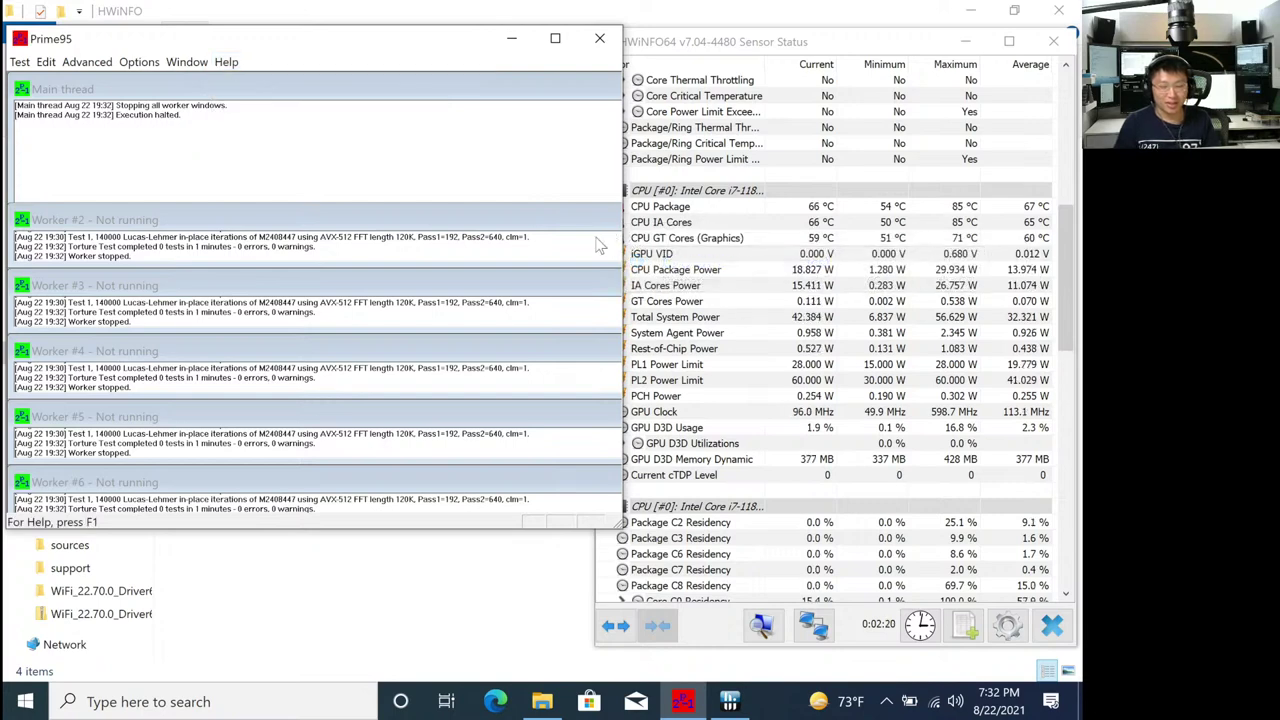
pyautogui.moveTo(618, 238); pyautogui.dragTo(576, 239)
# Start another Prime95 torture test using Small FFTs and 8 threads.
pyautogui.click(131, 68)
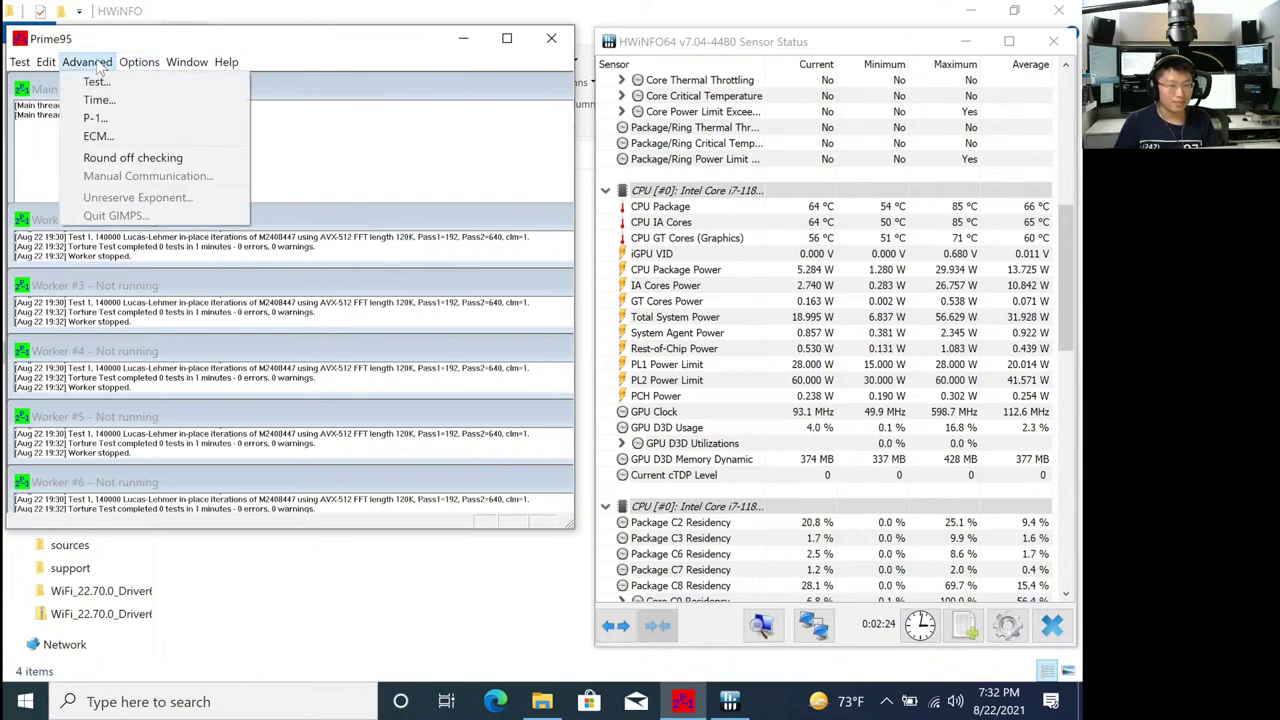
pyautogui.moveTo(22, 64)
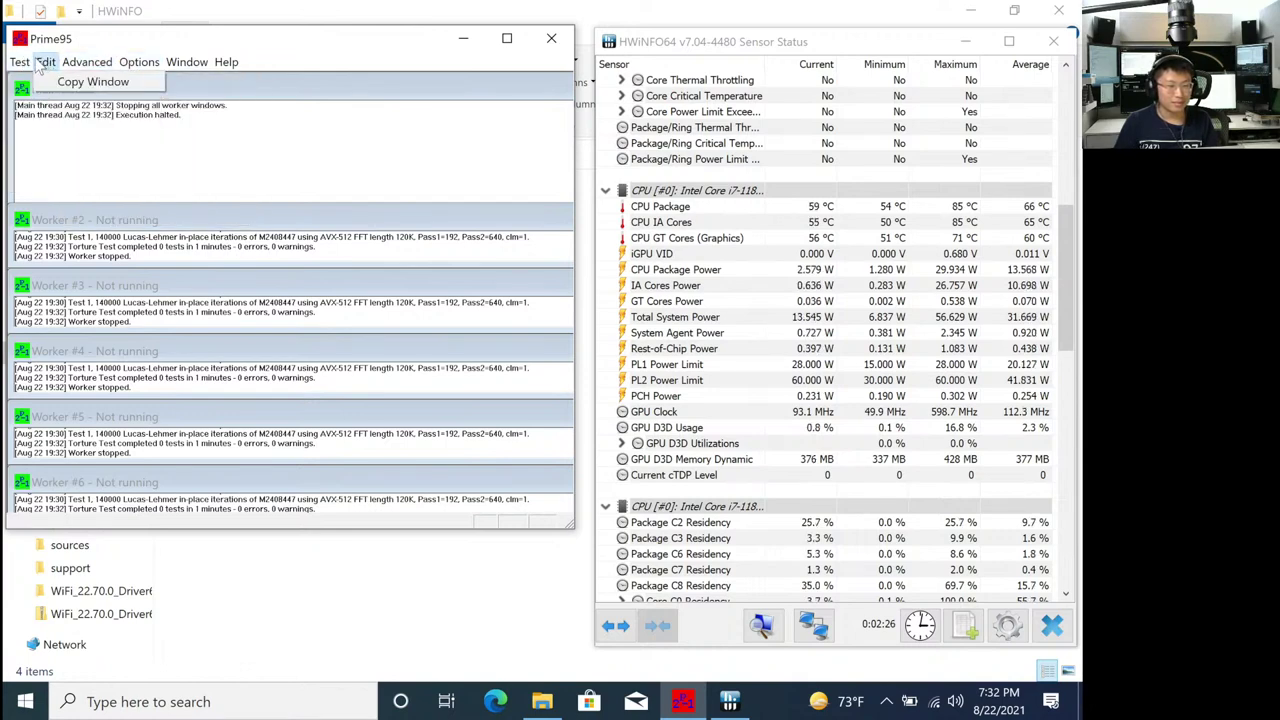
pyautogui.moveTo(115, 66)
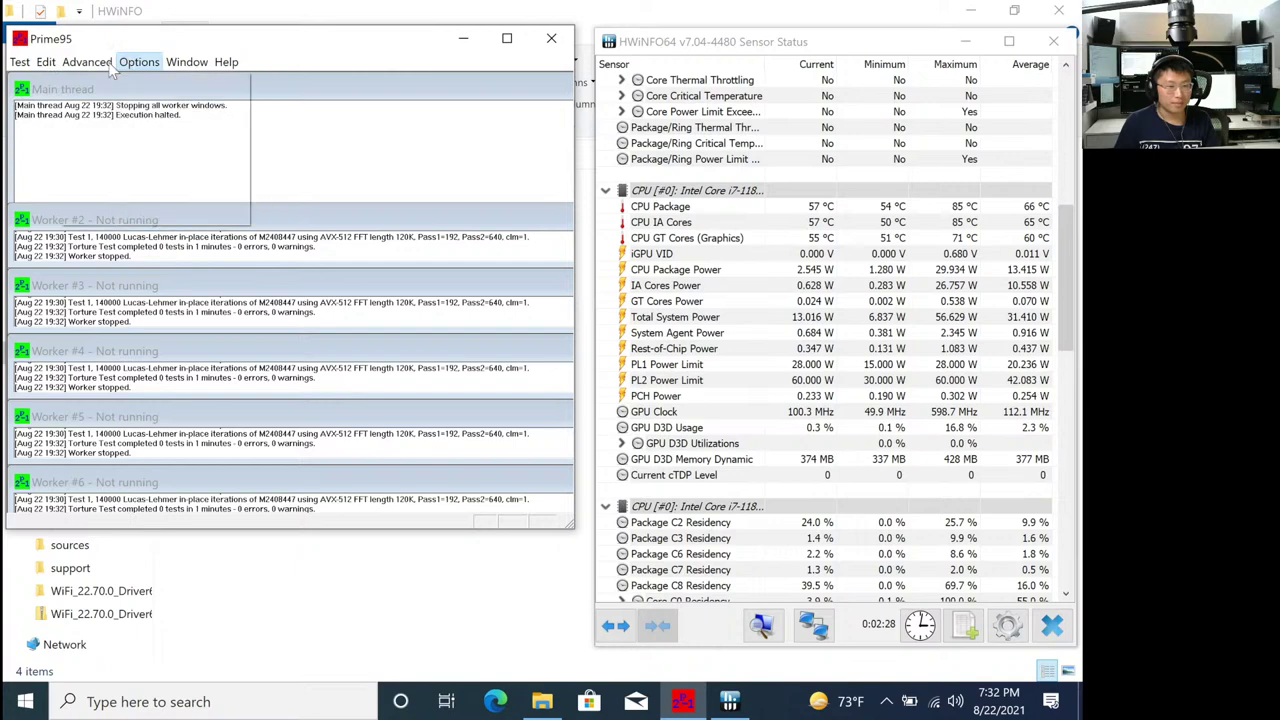
pyautogui.click(165, 137)
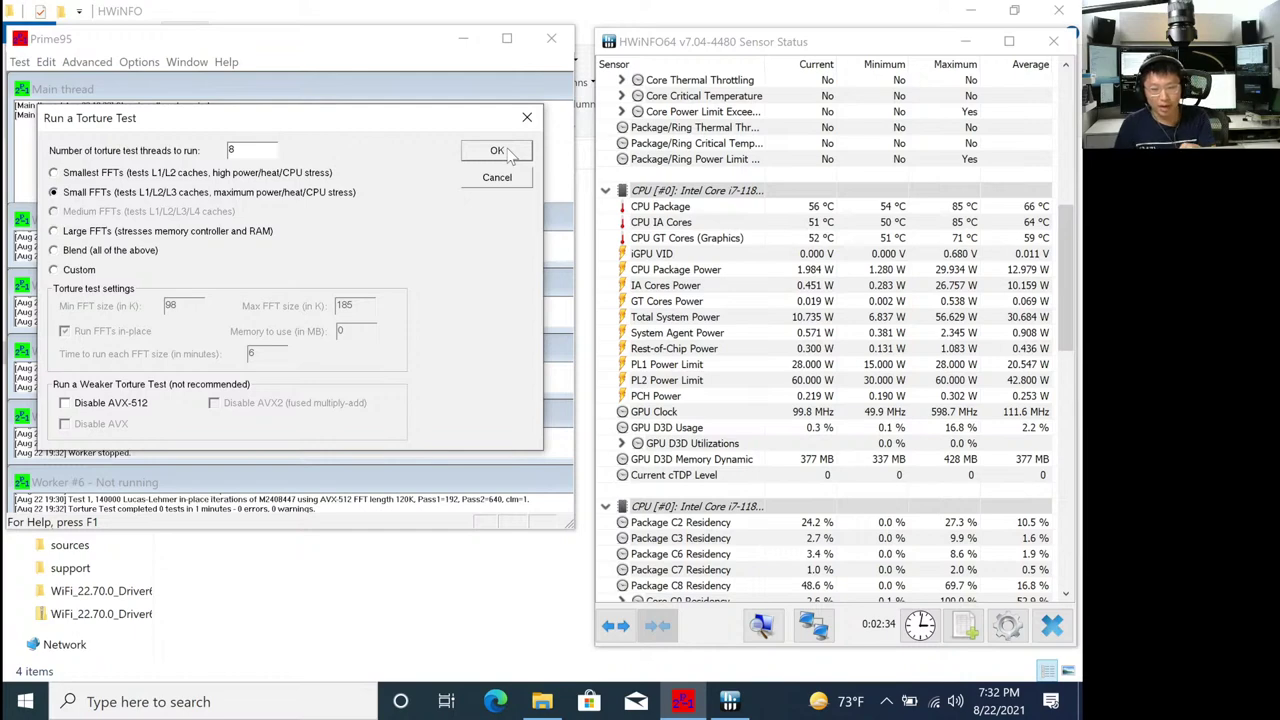
pyautogui.click(505, 152)
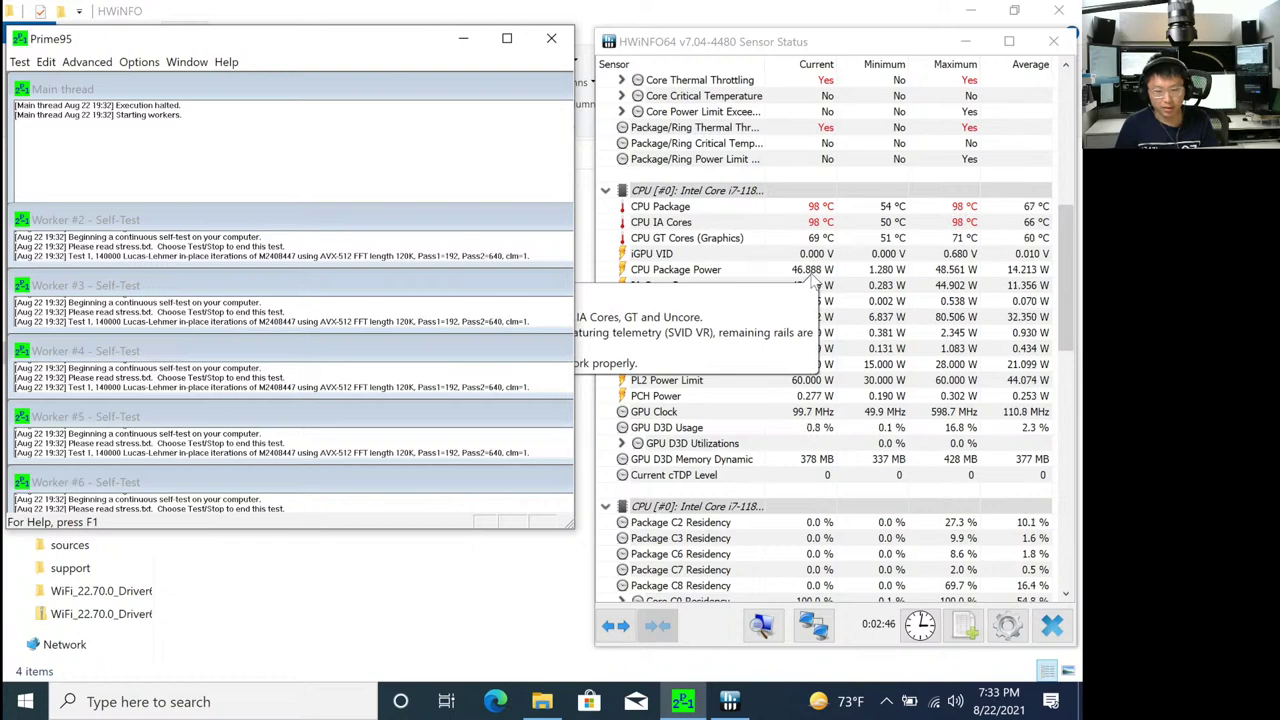
# Examine the CPU temperature, power, clock and throttling sensors under load, and the SSD and battery readings.
pyautogui.moveTo(919, 385)
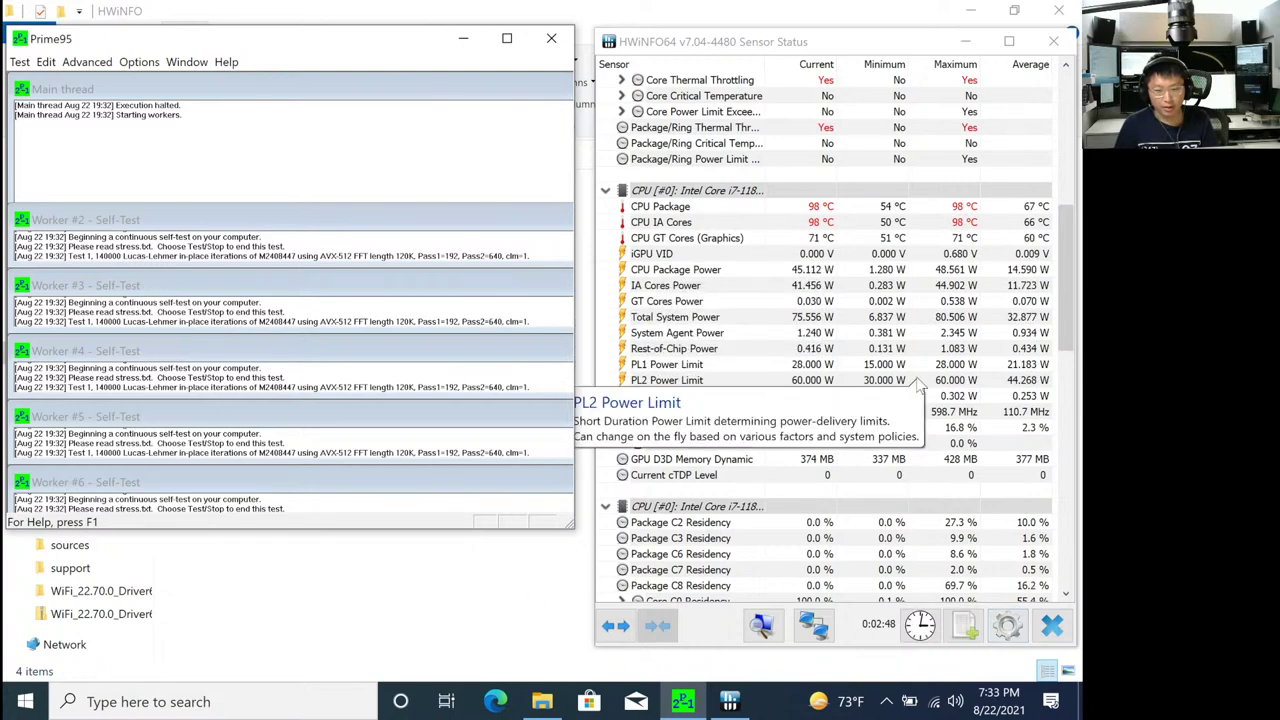
pyautogui.moveTo(870, 257)
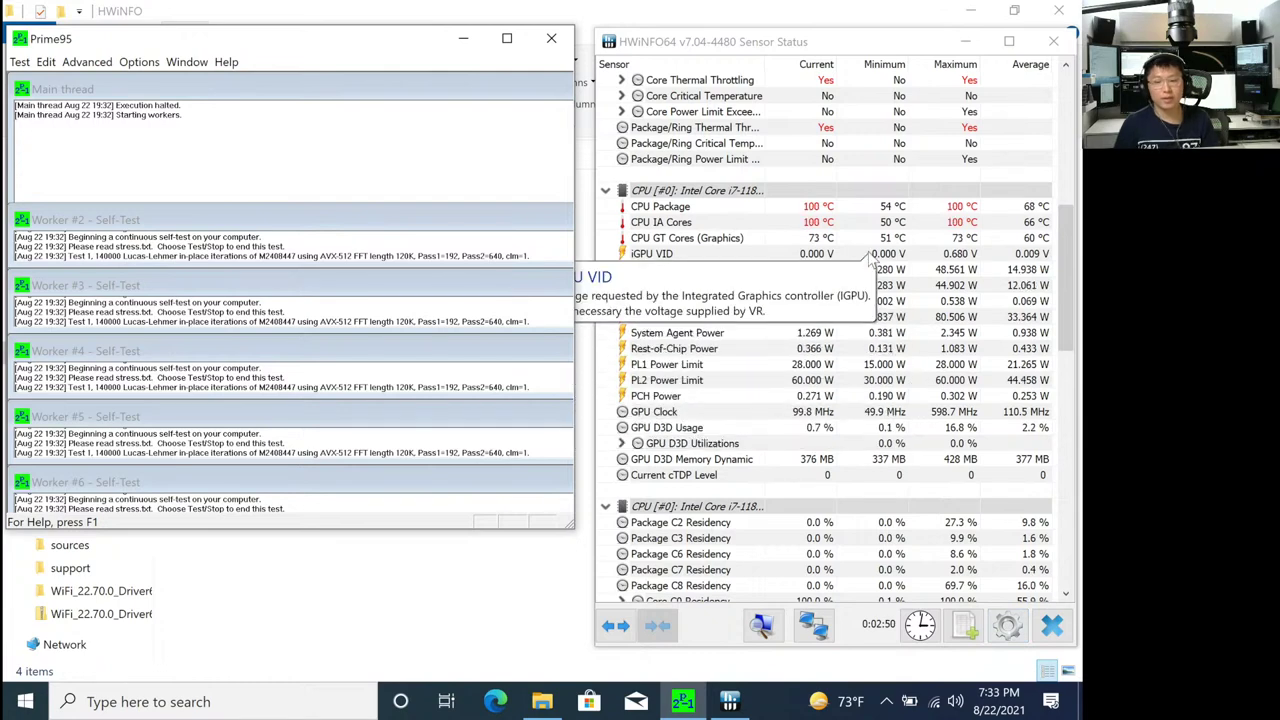
pyautogui.moveTo(828, 215)
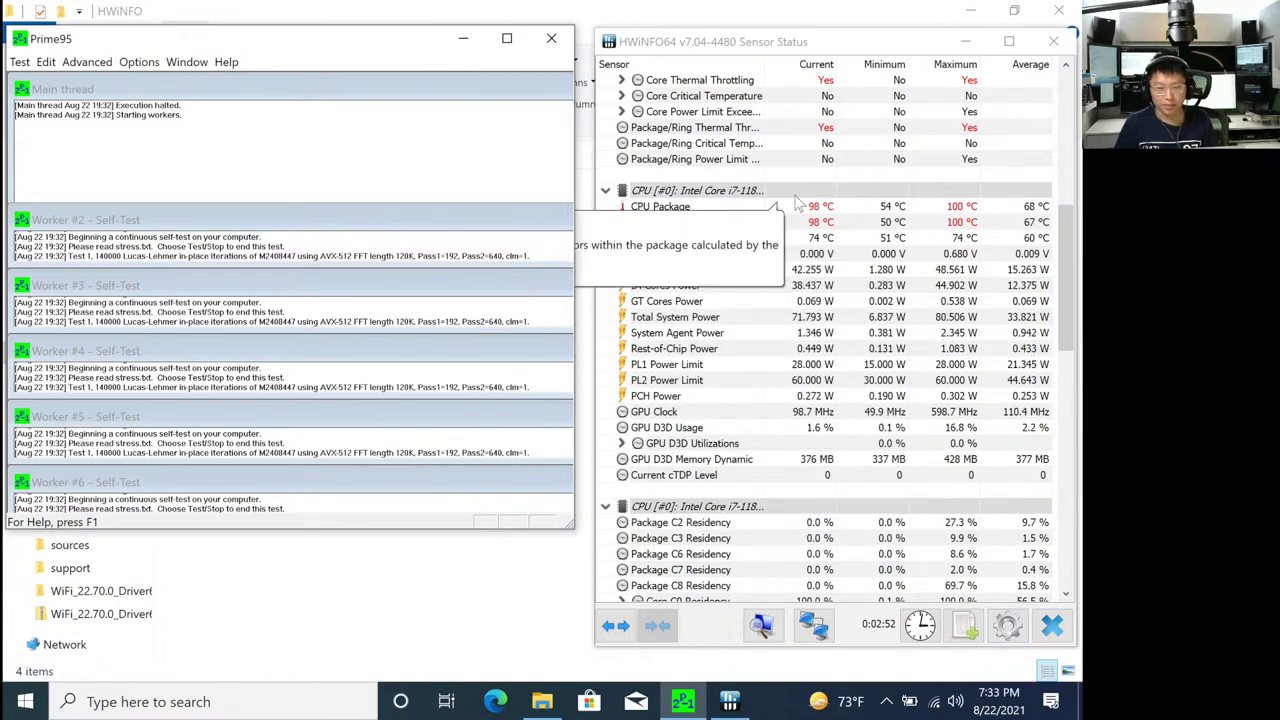
pyautogui.moveTo(960, 517)
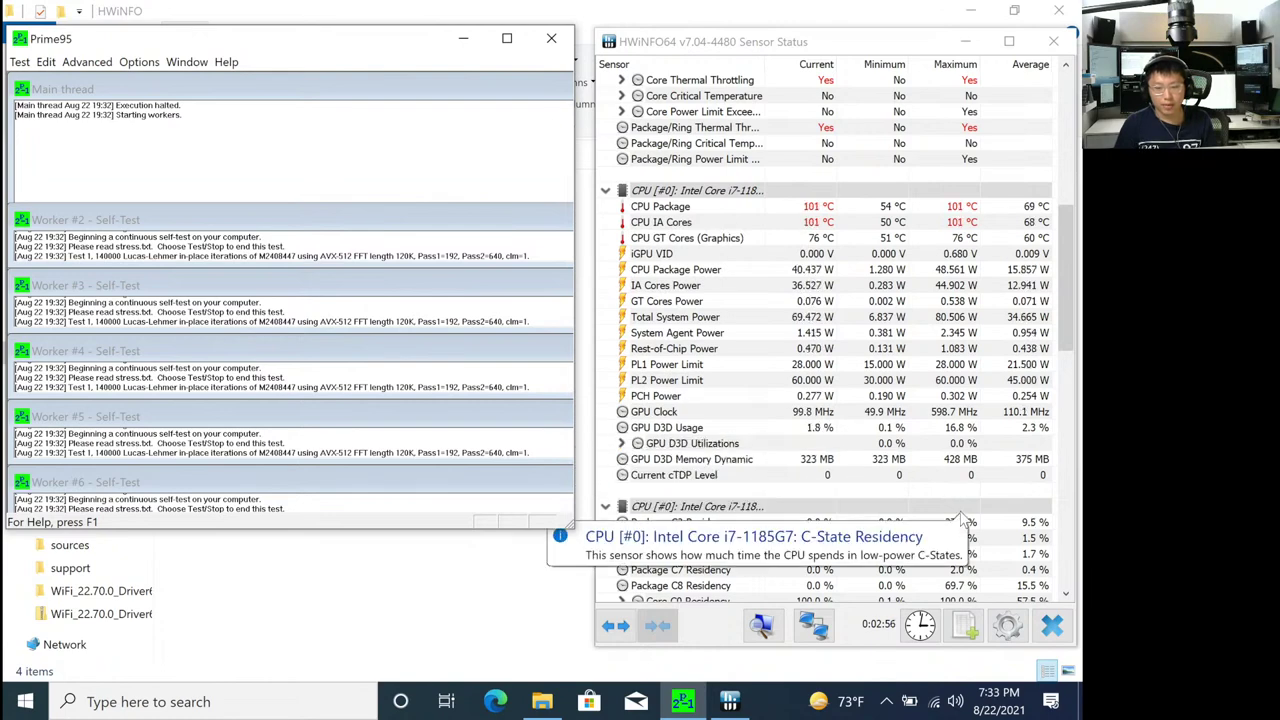
pyautogui.moveTo(838, 183)
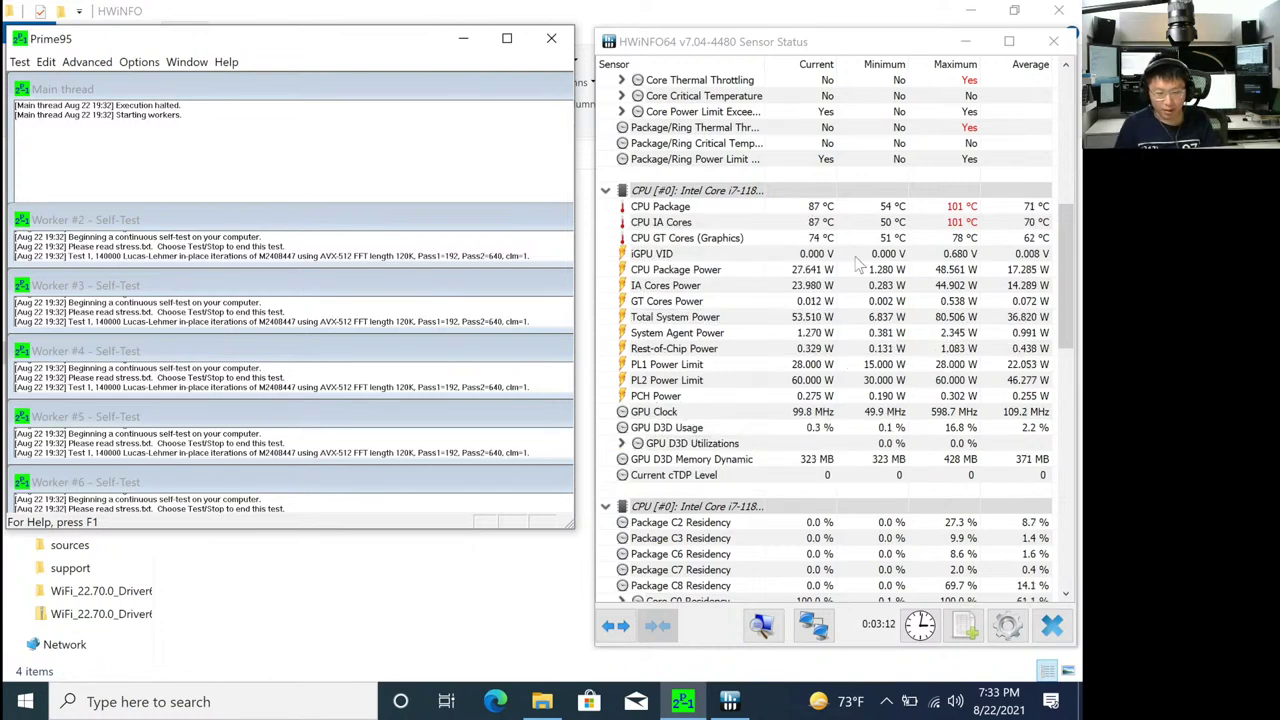
pyautogui.scroll(7, 866, 405)
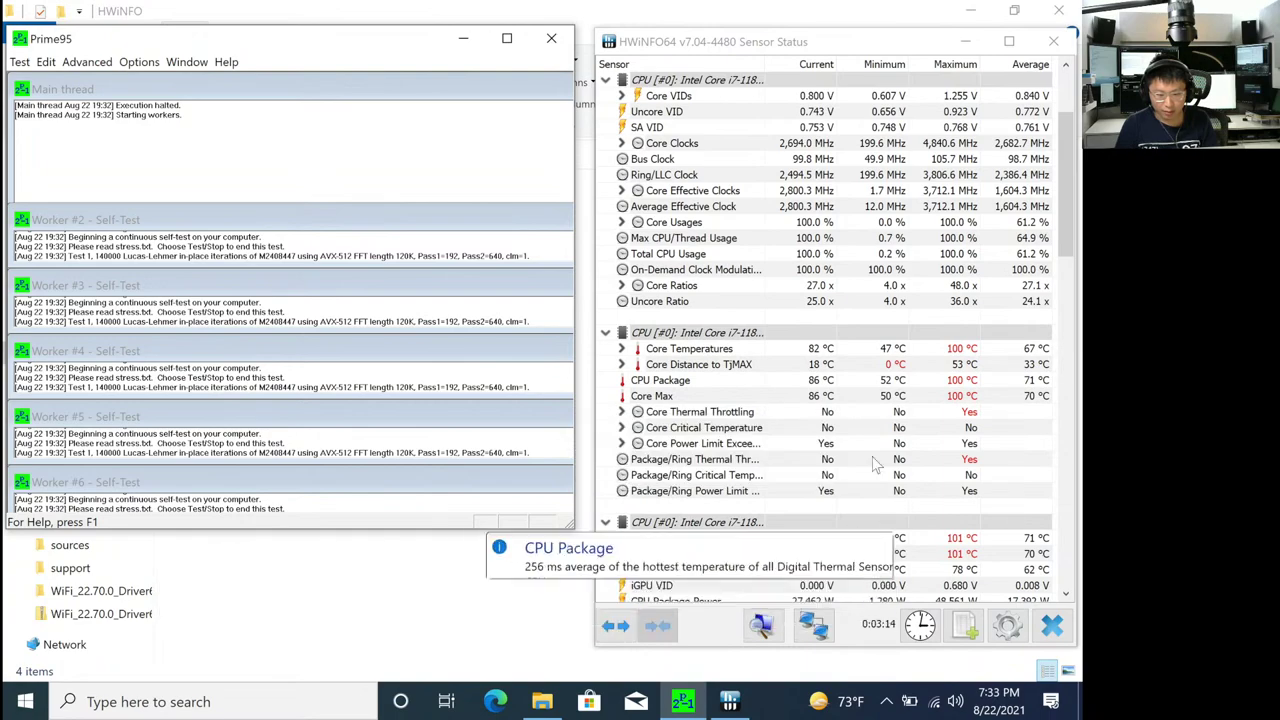
pyautogui.click(828, 444)
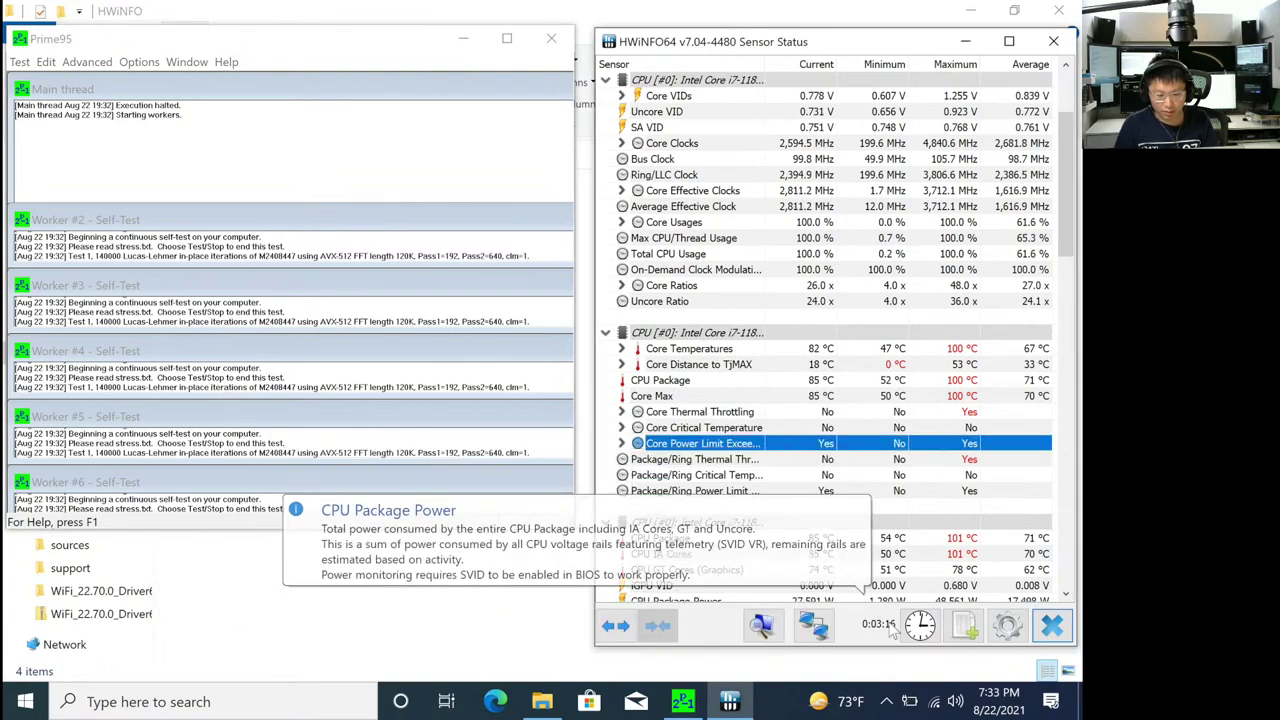
pyautogui.scroll(-14, 888, 520)
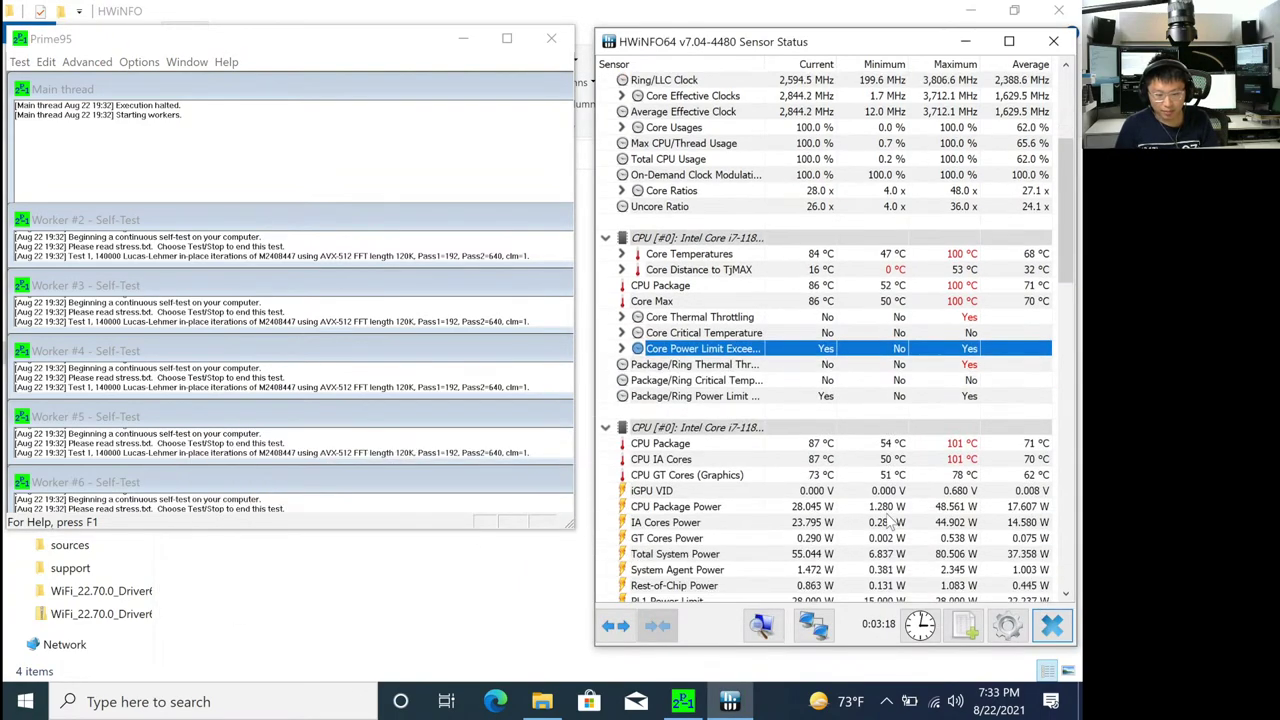
pyautogui.scroll(-8, 888, 520)
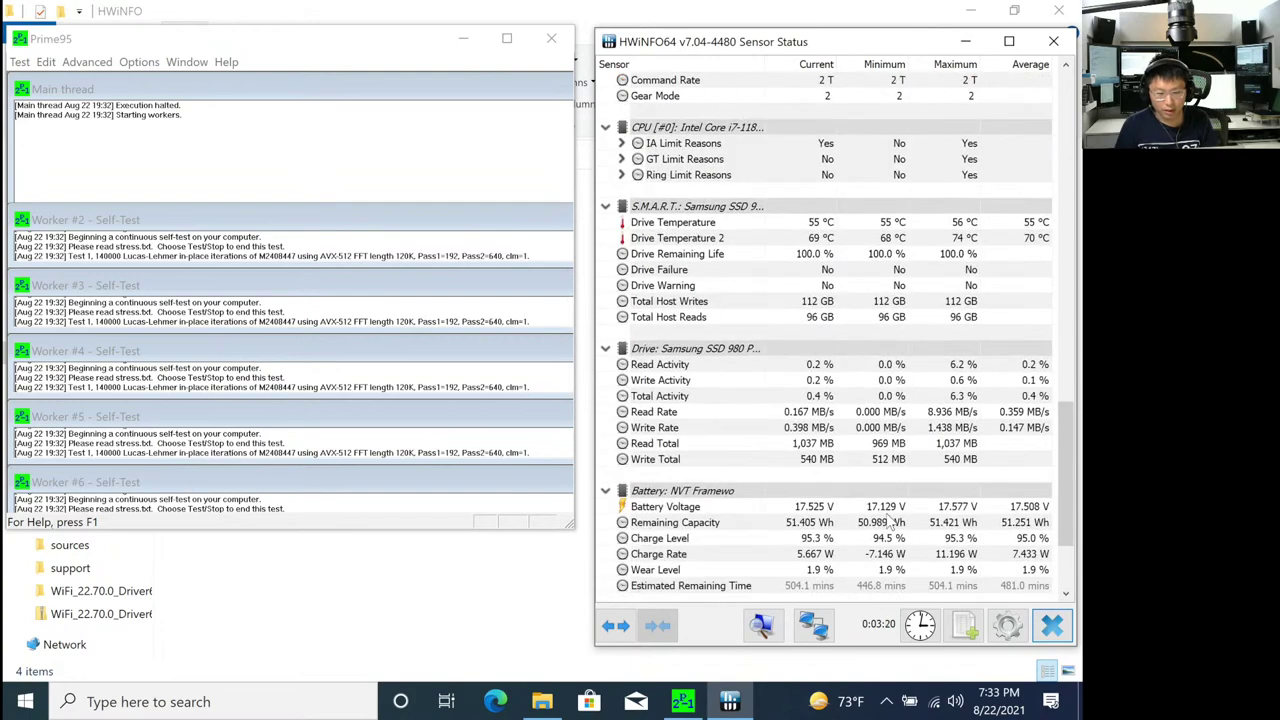
# Examine the CPU clock, temperature and power-limit sensors under load, plus the memory timing and SSD readings.
pyautogui.scroll(20, 888, 522)
pyautogui.scroll(3, 888, 522)
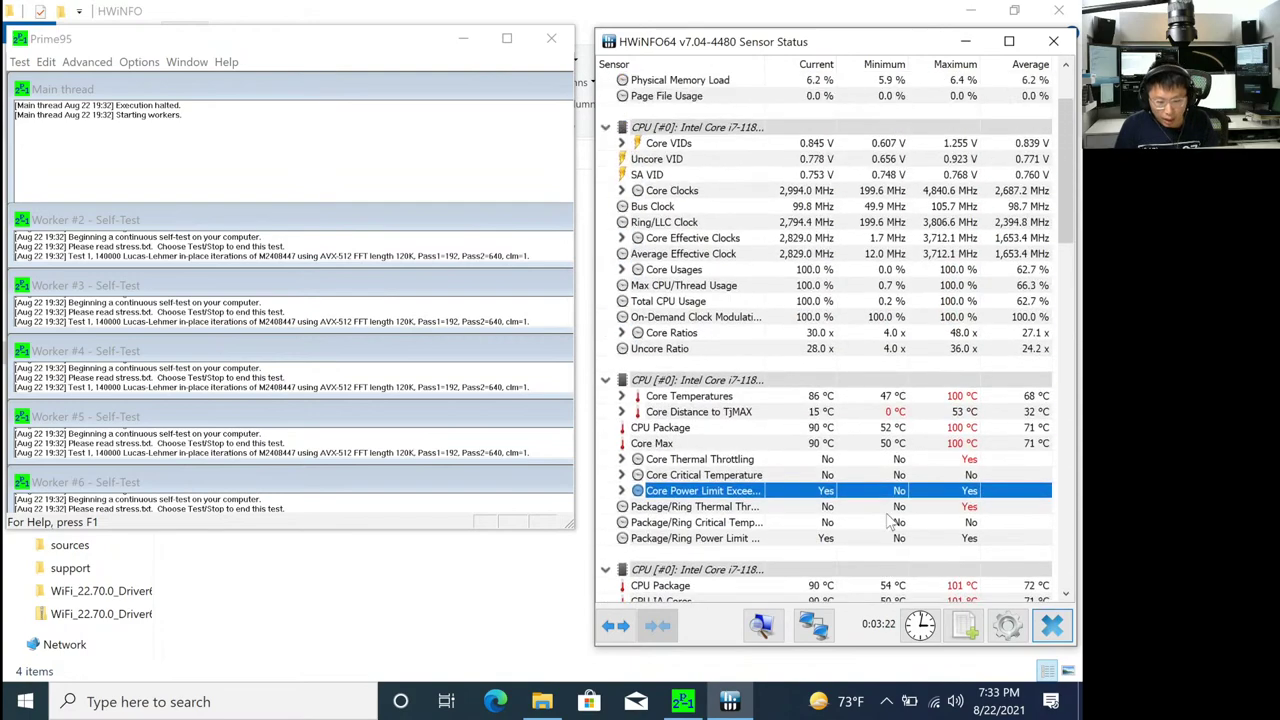
pyautogui.scroll(-18, 888, 520)
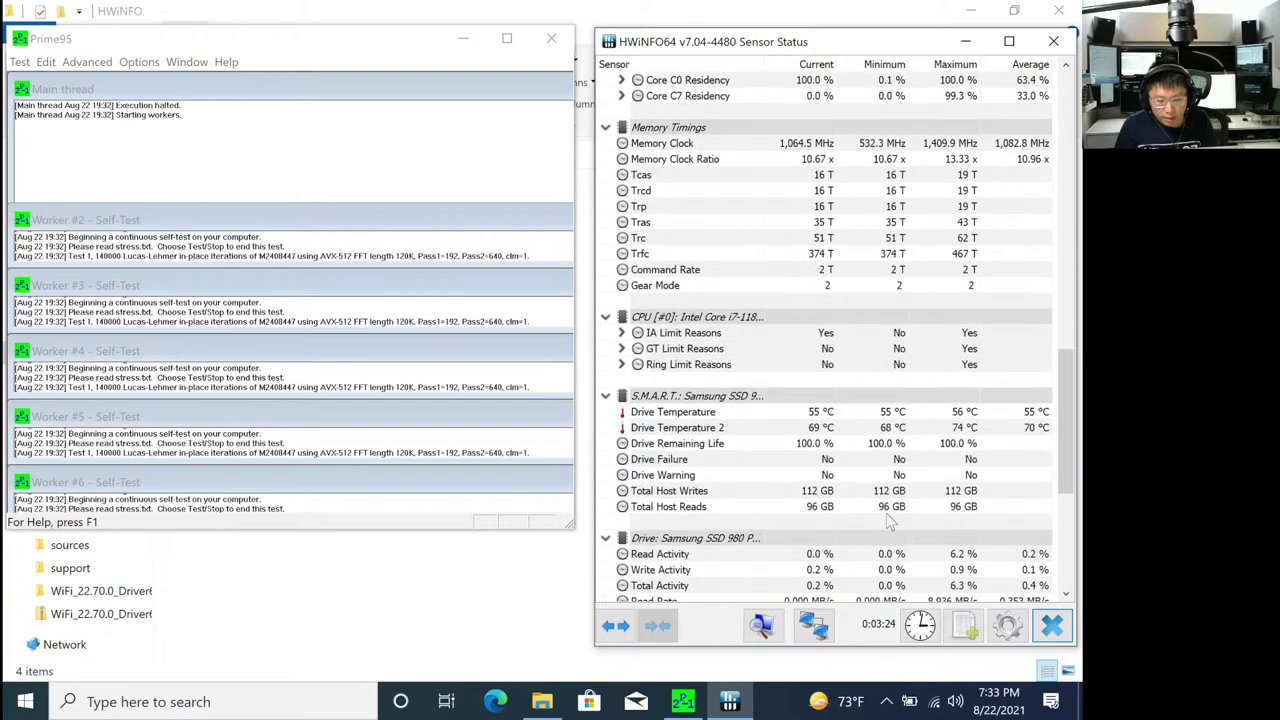
pyautogui.scroll(-7, 888, 520)
pyautogui.scroll(20, 888, 520)
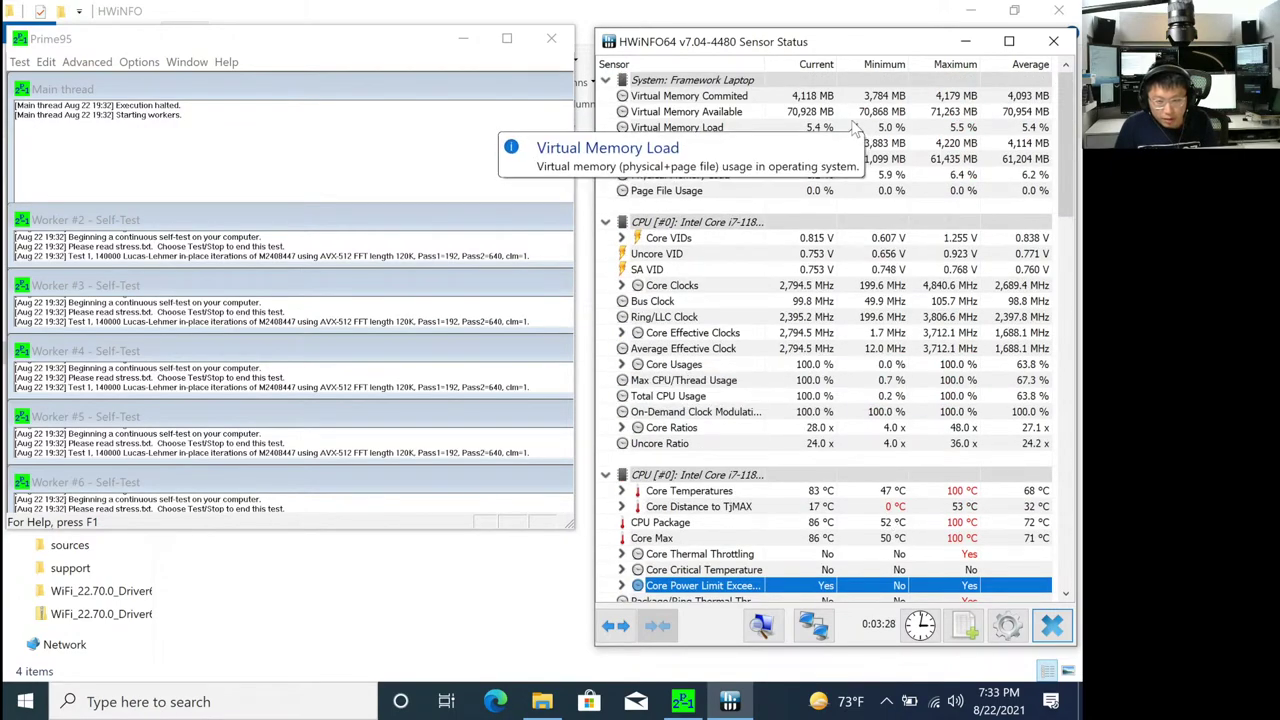
# Make the HWiNFO64 sensor window taller and review the CPU, memory, SSD, battery and network readings.
pyautogui.doubleClick(818, 30)
pyautogui.moveTo(870, 400)
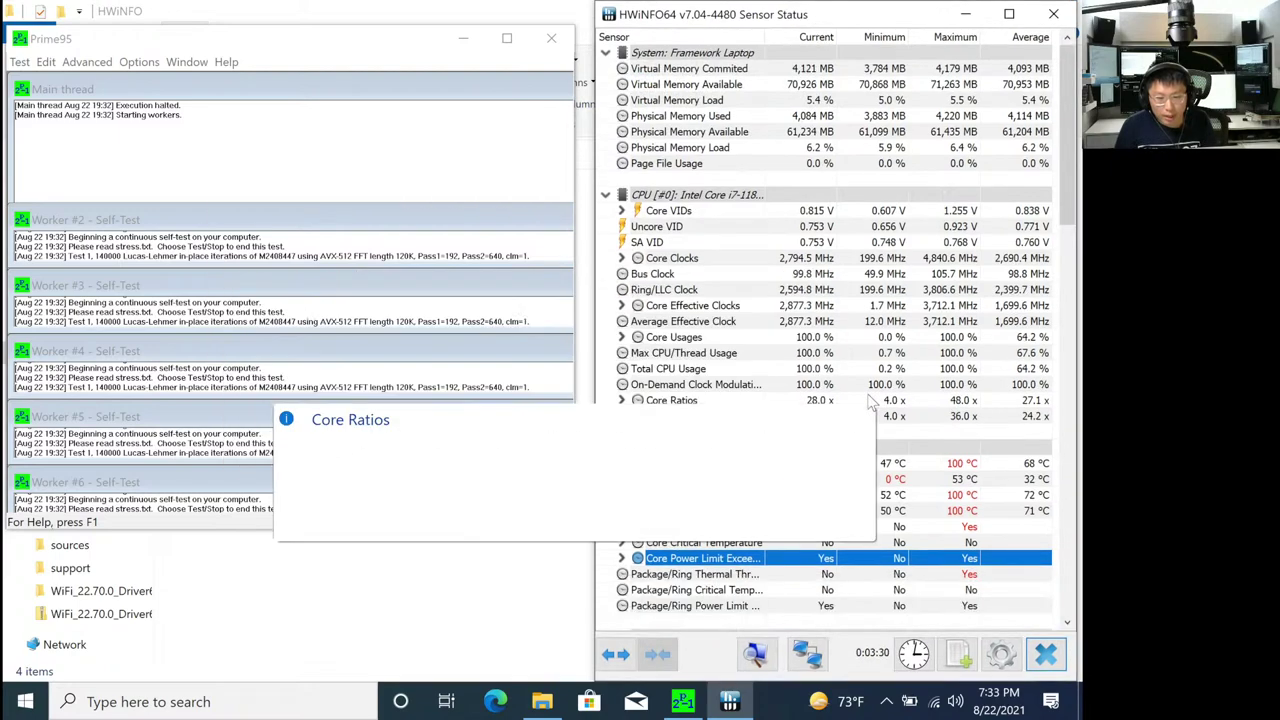
pyautogui.scroll(-8, 900, 515)
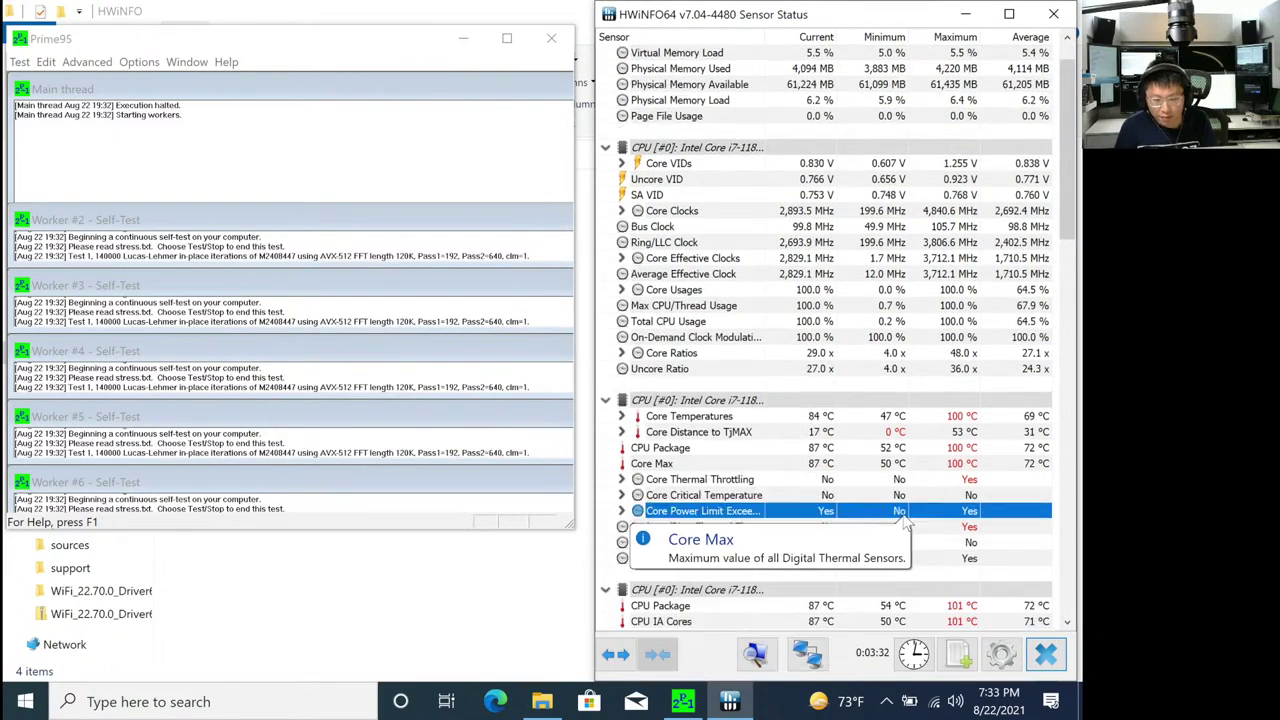
pyautogui.scroll(-12, 903, 517)
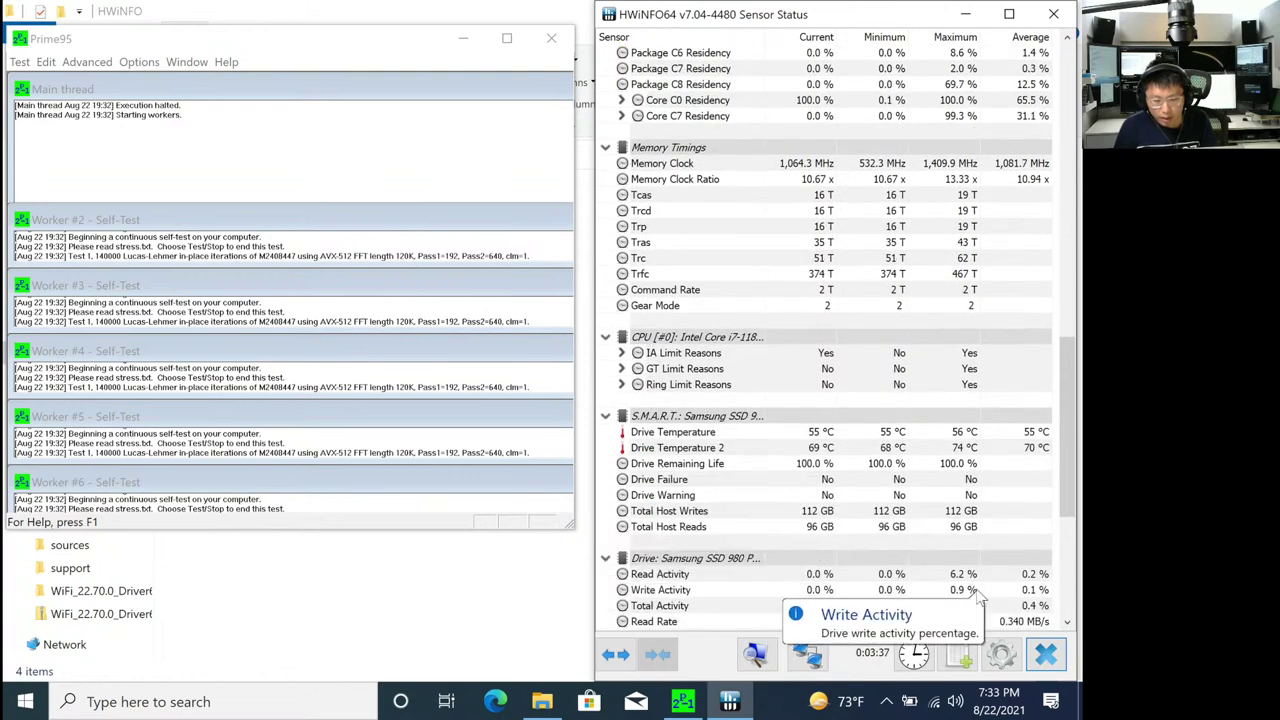
pyautogui.scroll(-7, 978, 597)
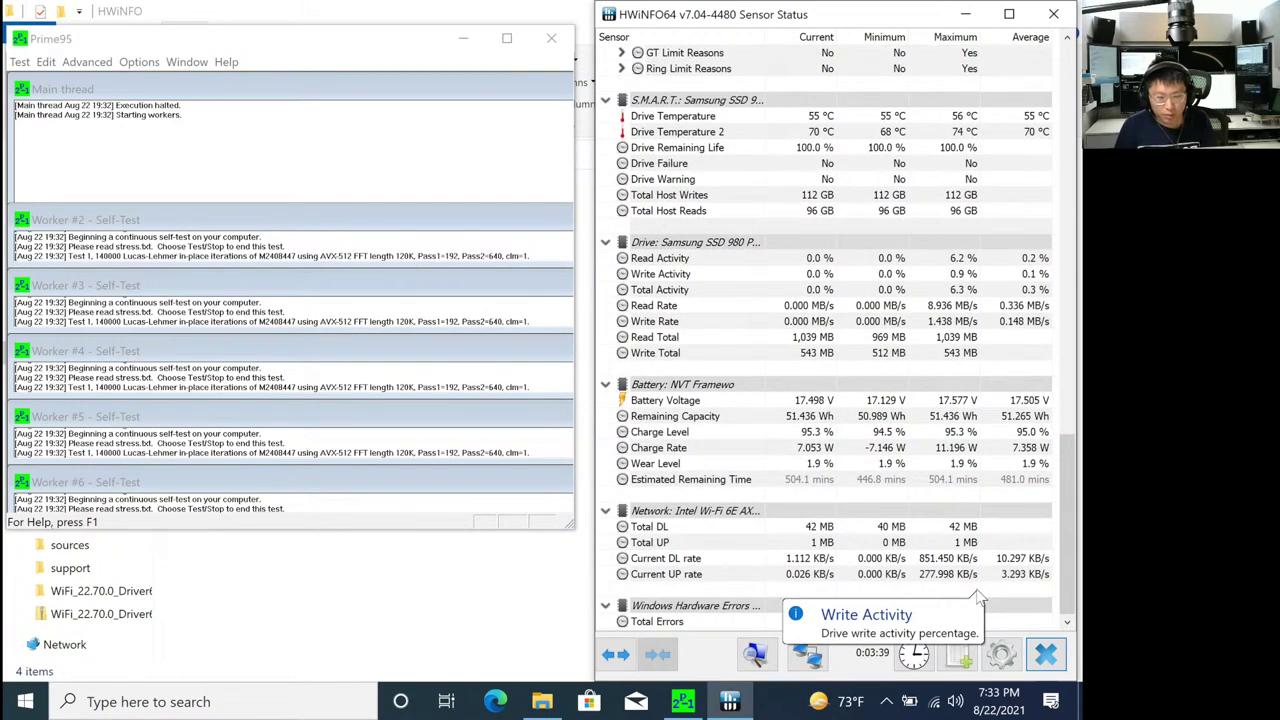
pyautogui.scroll(2, 978, 597)
pyautogui.scroll(-3, 978, 597)
pyautogui.scroll(1, 978, 597)
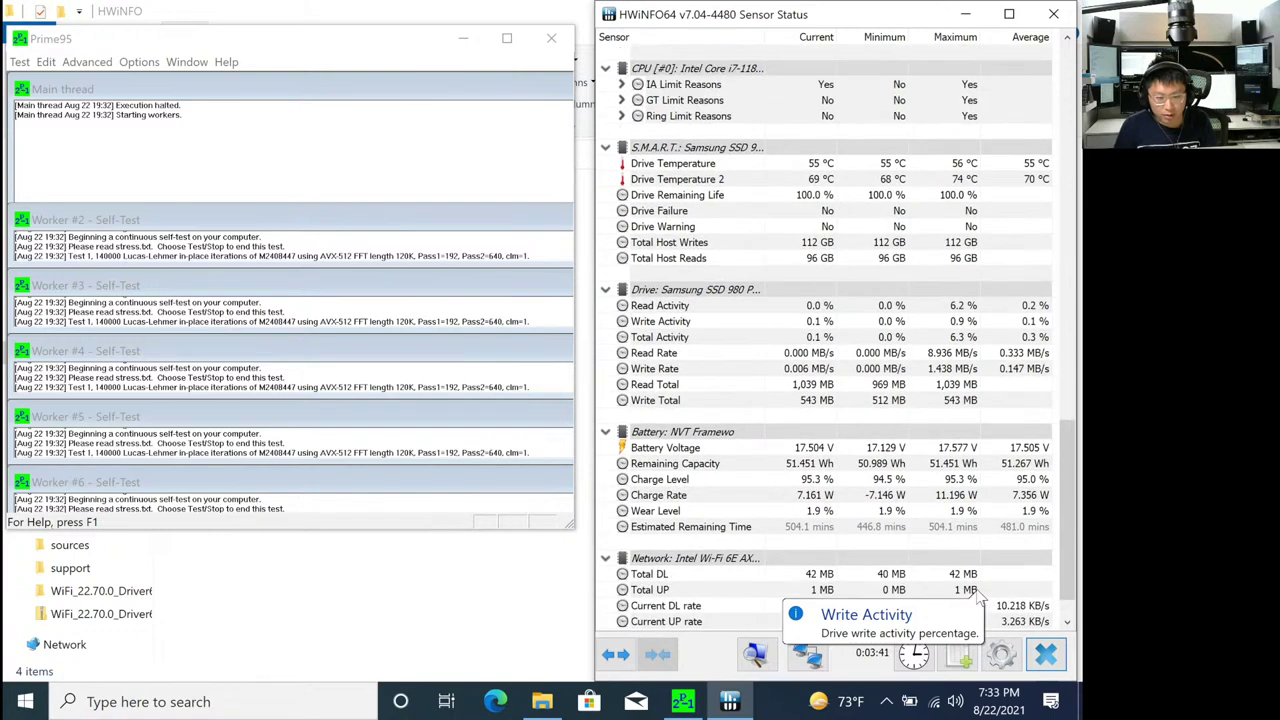
pyautogui.scroll(6, 978, 597)
pyautogui.scroll(10, 978, 597)
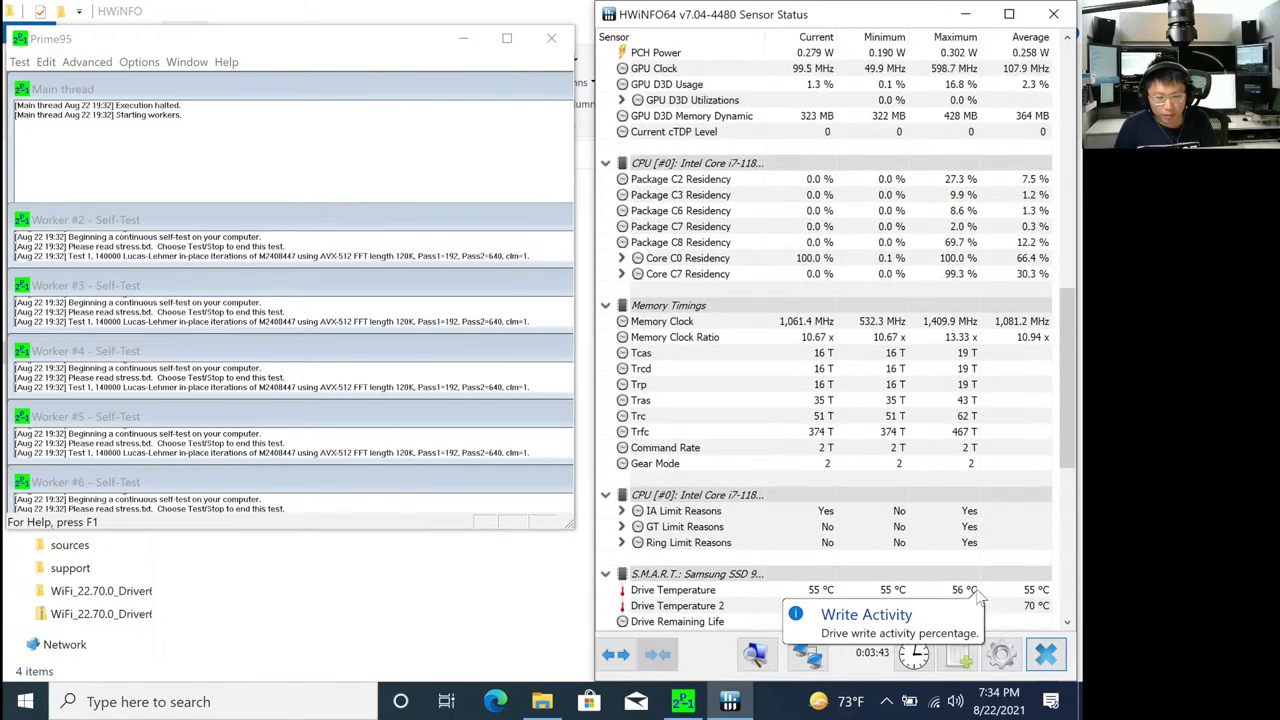
pyautogui.scroll(7, 978, 597)
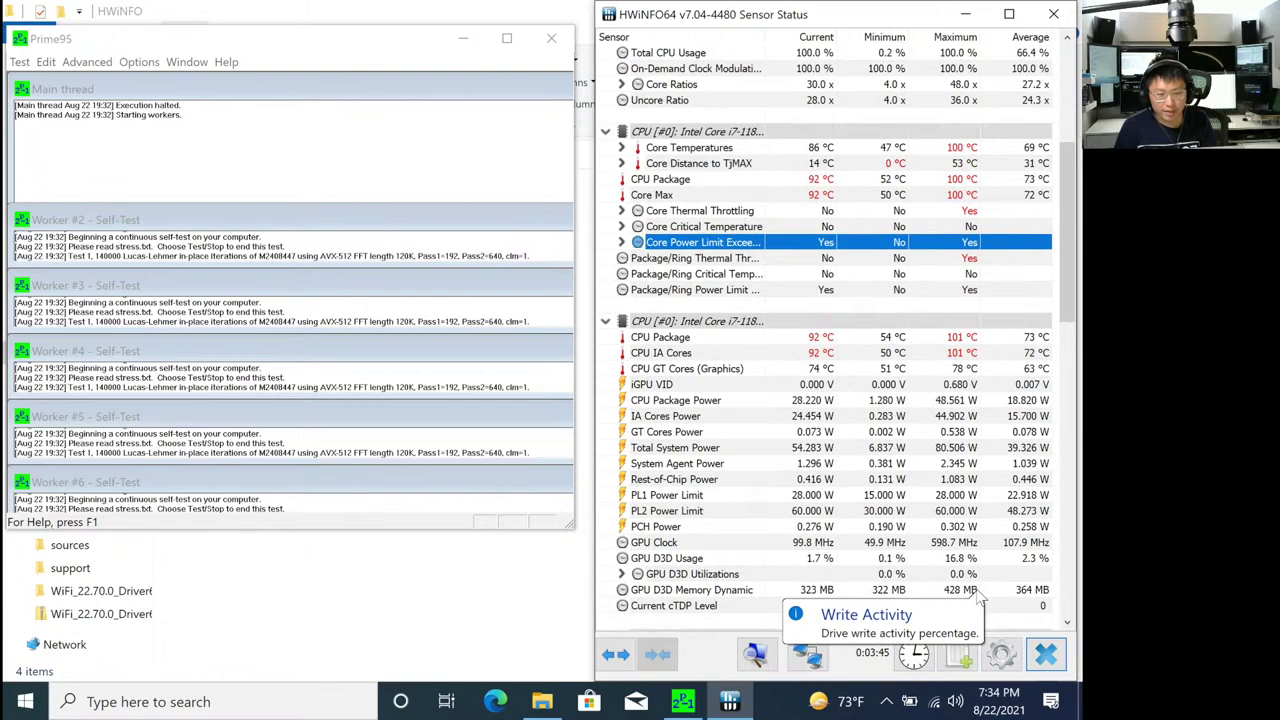
pyautogui.scroll(3, 978, 597)
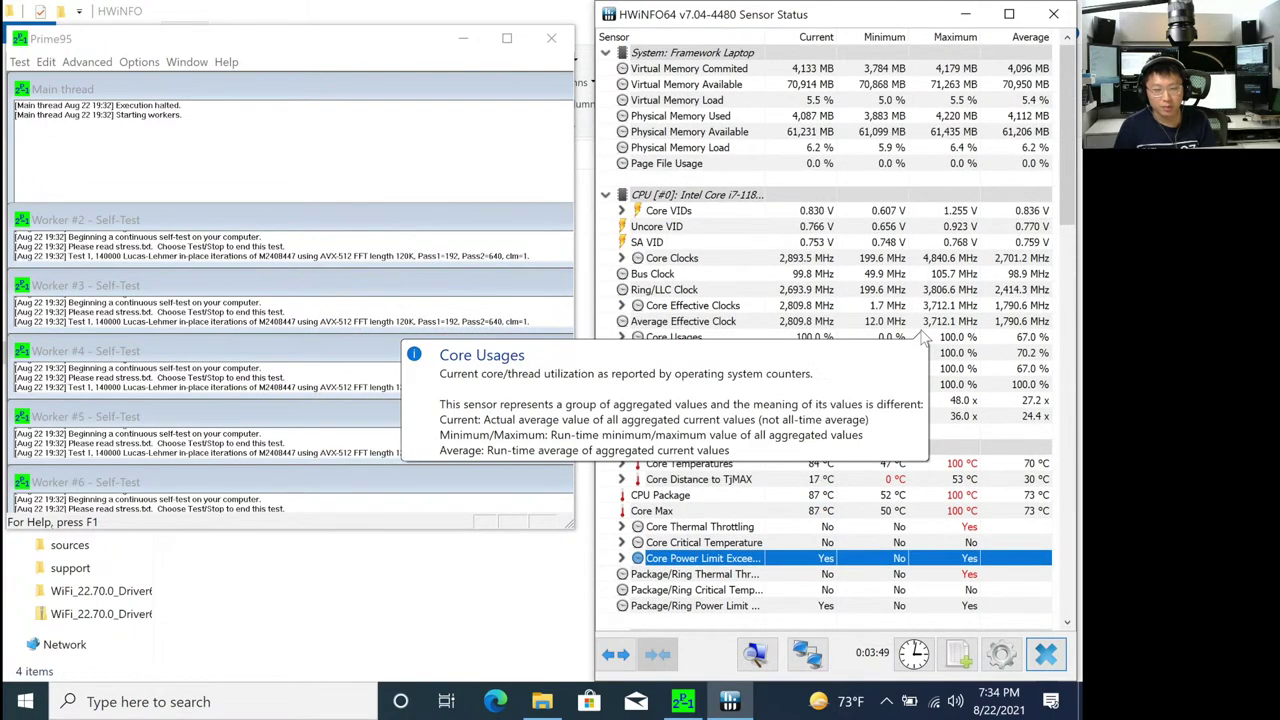
# Check the CPU temperatures, throttling flags and power limits under load, highlighting the CPU Package Power reading.
pyautogui.scroll(-5, 843, 530)
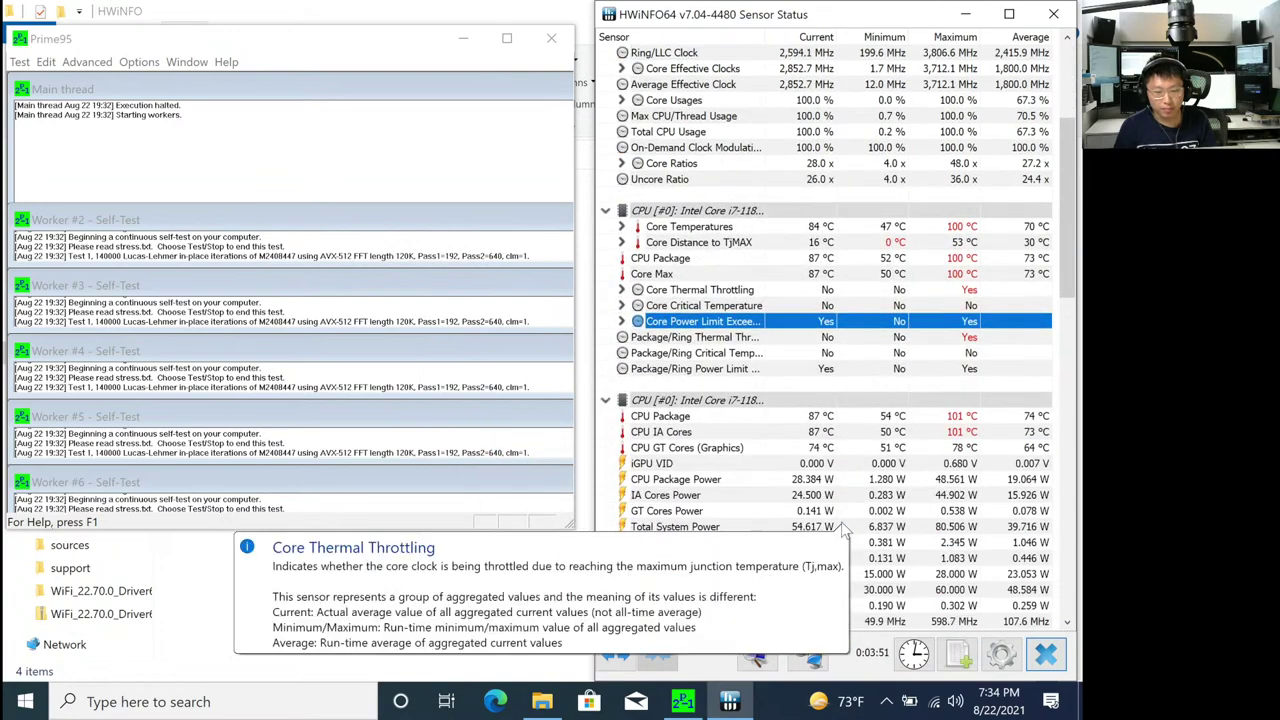
pyautogui.scroll(-2, 843, 530)
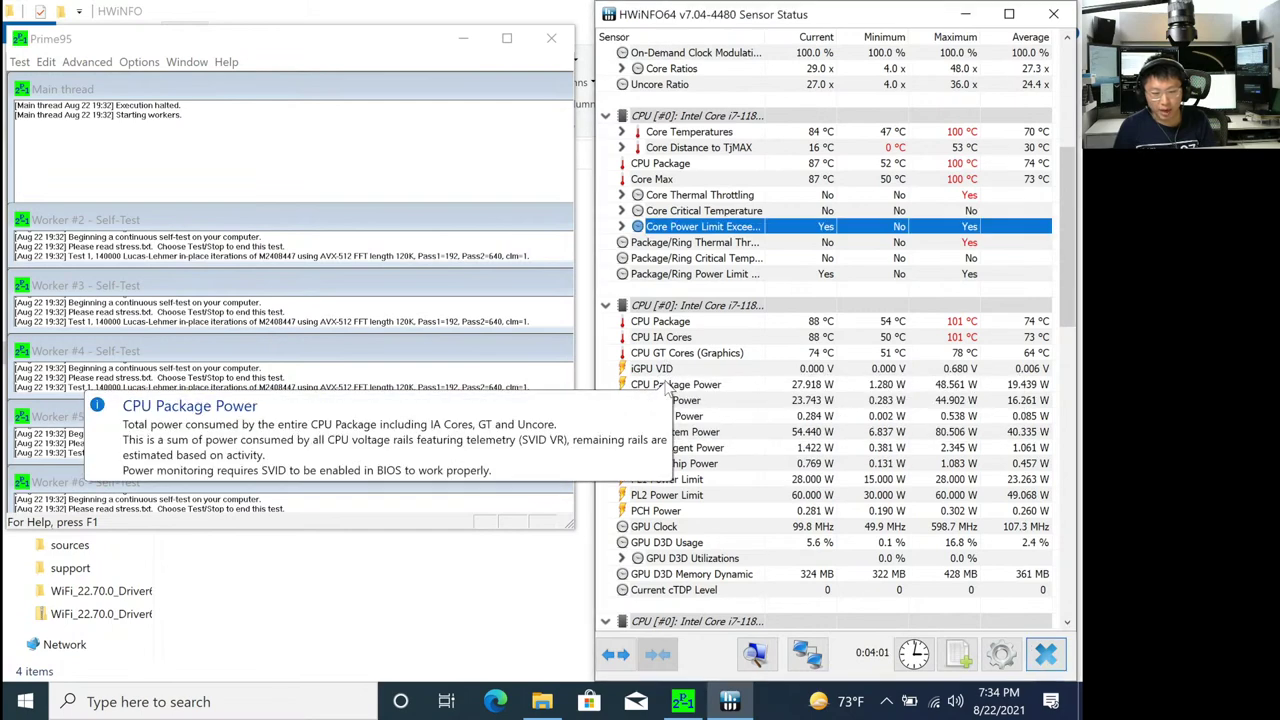
pyautogui.click(741, 390)
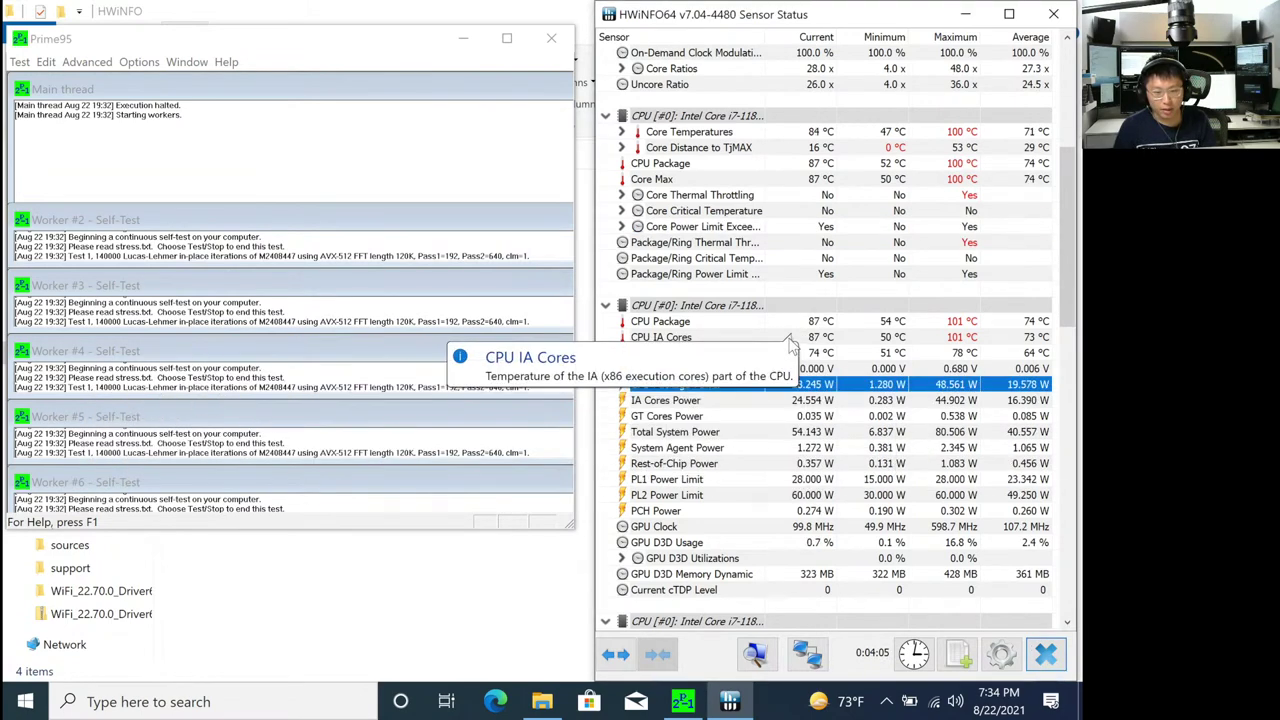
pyautogui.scroll(-2, 790, 320)
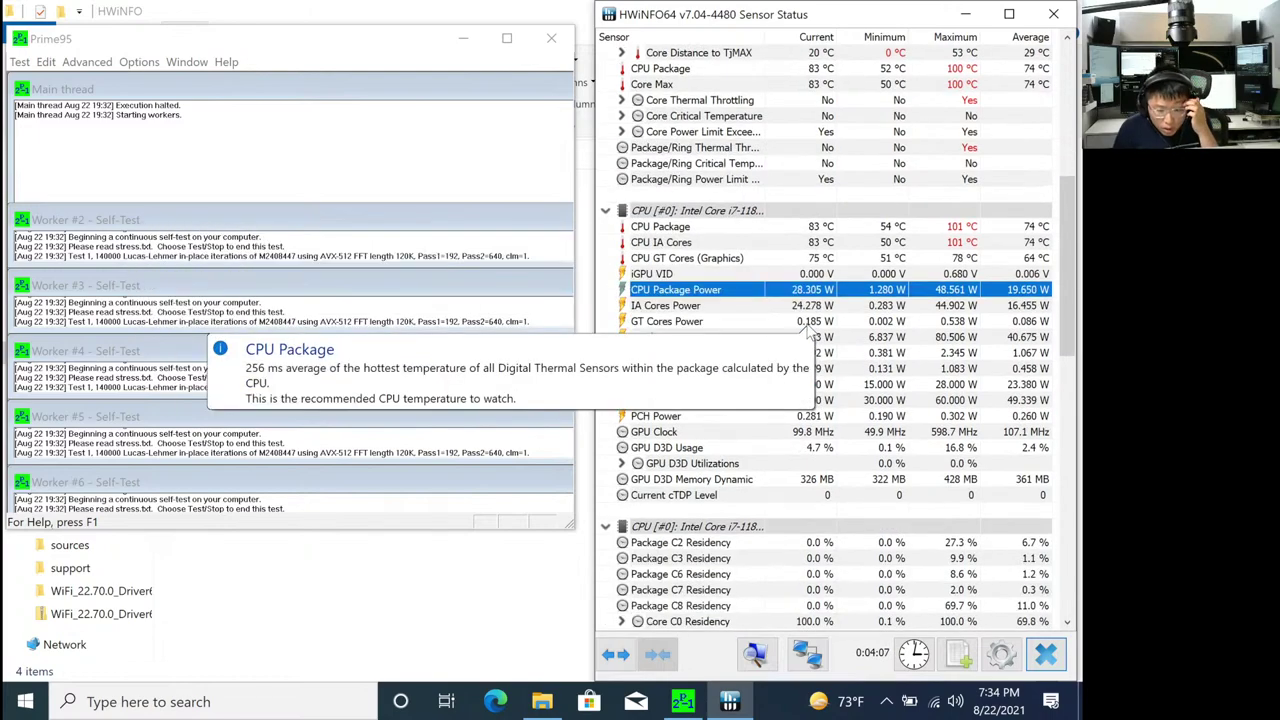
pyautogui.scroll(-10, 810, 335)
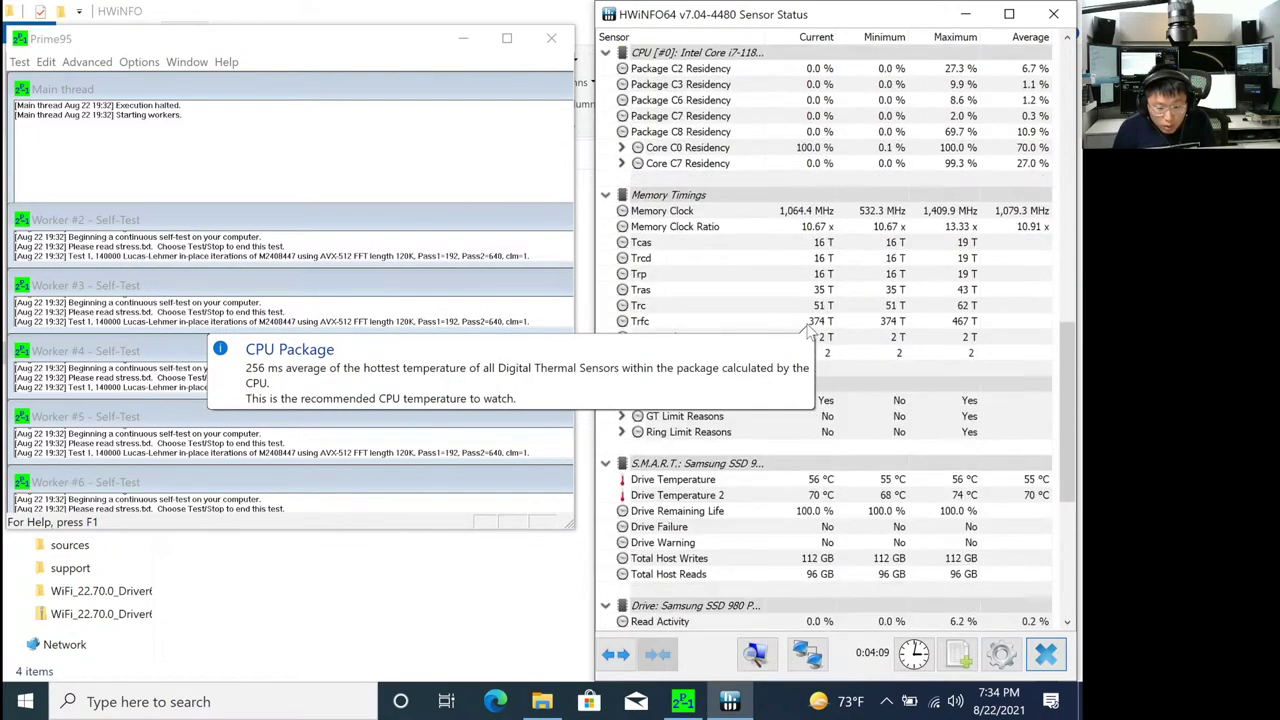
# Expand the GT and IA Limit Reasons to see what is limiting the CPU, and recheck the CPU Package Power.
pyautogui.click(621, 416)
pyautogui.scroll(-3, 621, 300)
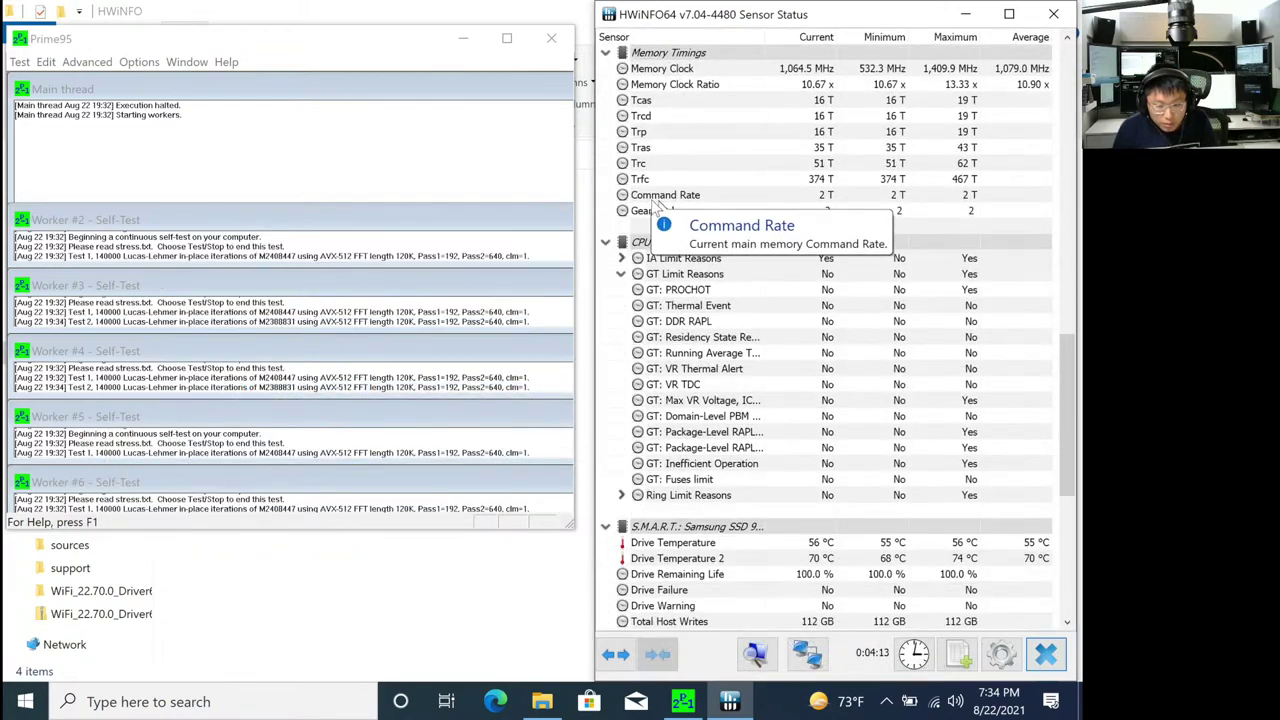
pyautogui.click(620, 258)
pyautogui.scroll(-2, 650, 300)
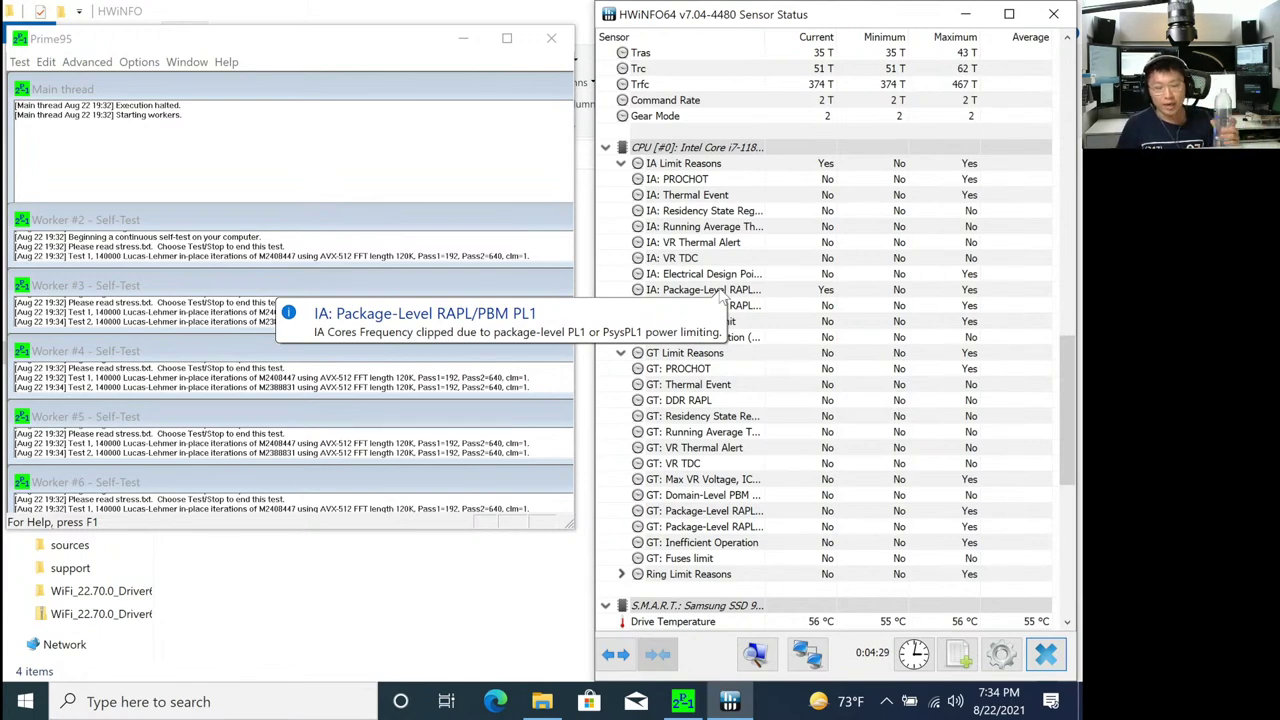
pyautogui.scroll(-1, 823, 391)
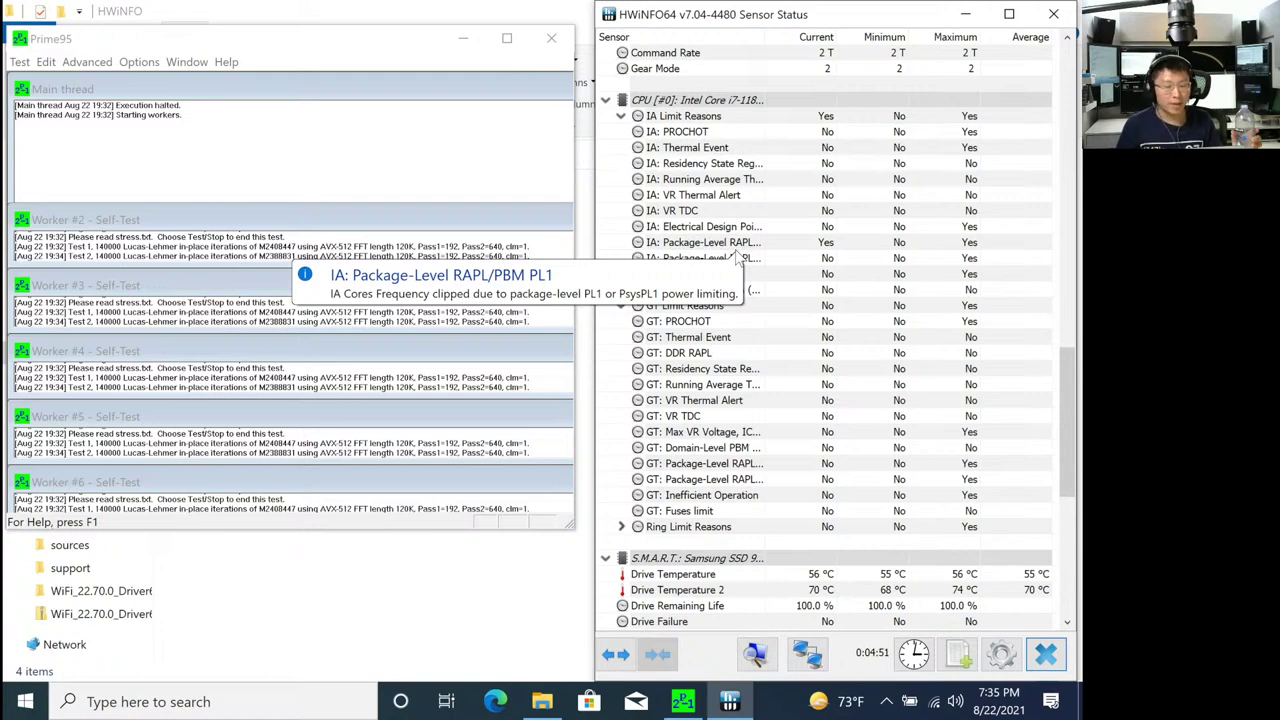
pyautogui.scroll(15, 737, 258)
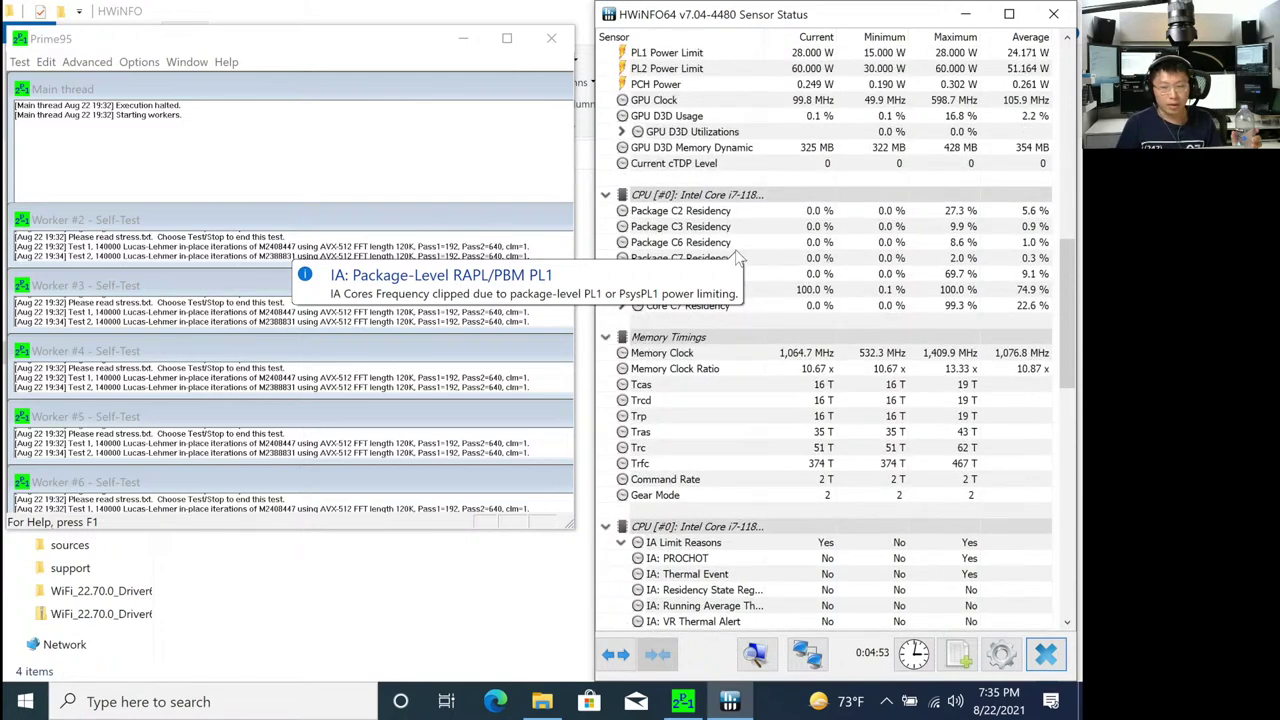
pyautogui.moveTo(779, 250)
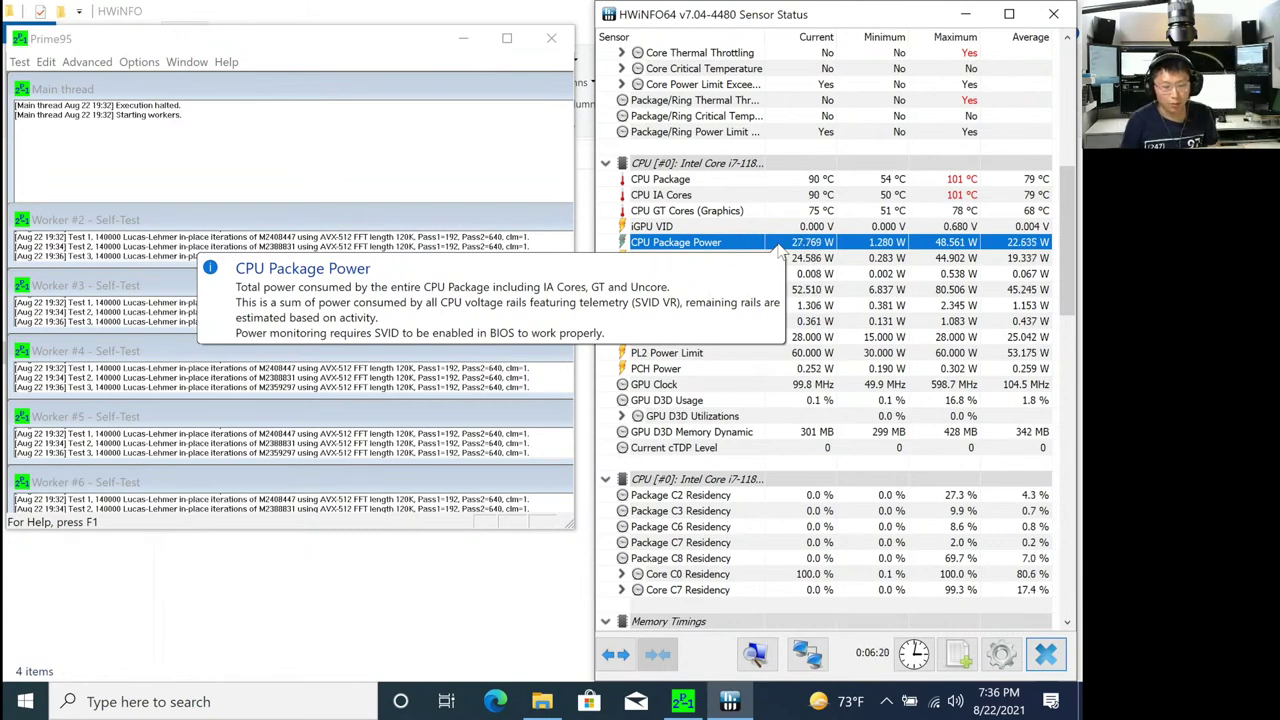
# Switch to File Explorer and copy the ThrottleStop folder from ESD-USB (D:) into C:\Program Files, granting administrator permission.
pyautogui.click(362, 650)
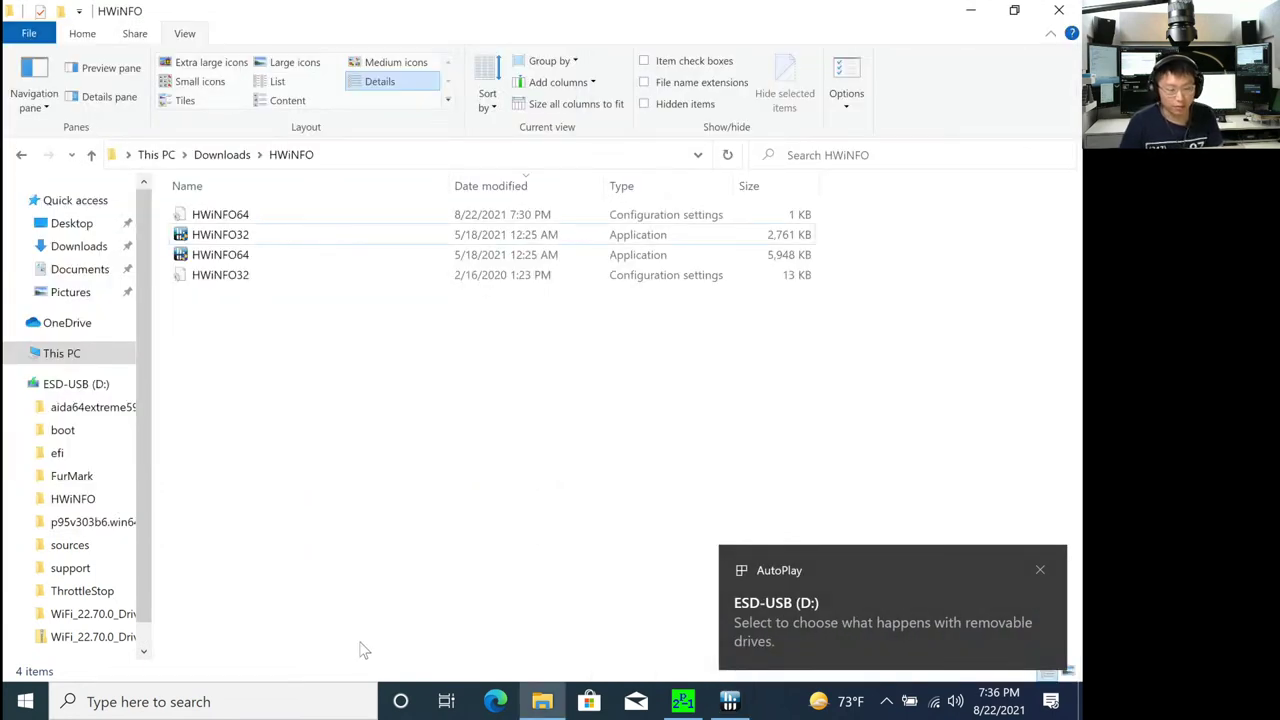
pyautogui.click(75, 383)
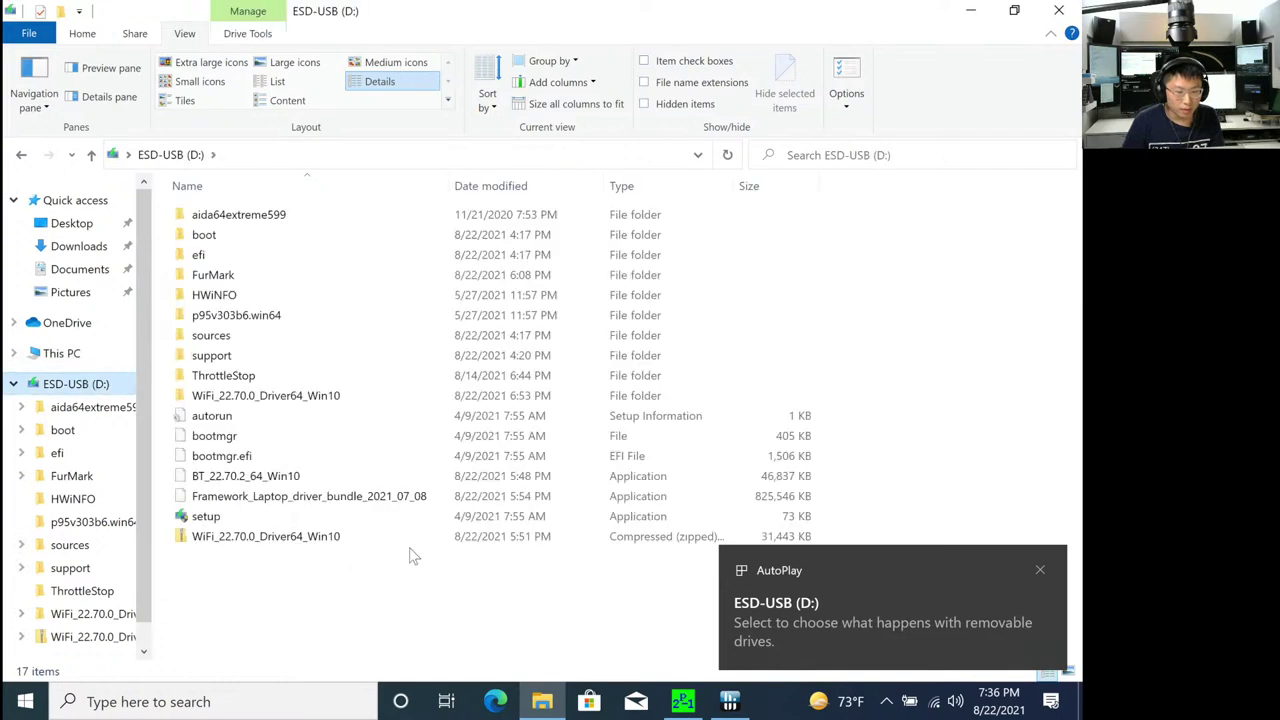
pyautogui.click(238, 376)
pyautogui.click(61, 353)
pyautogui.doubleClick(306, 399)
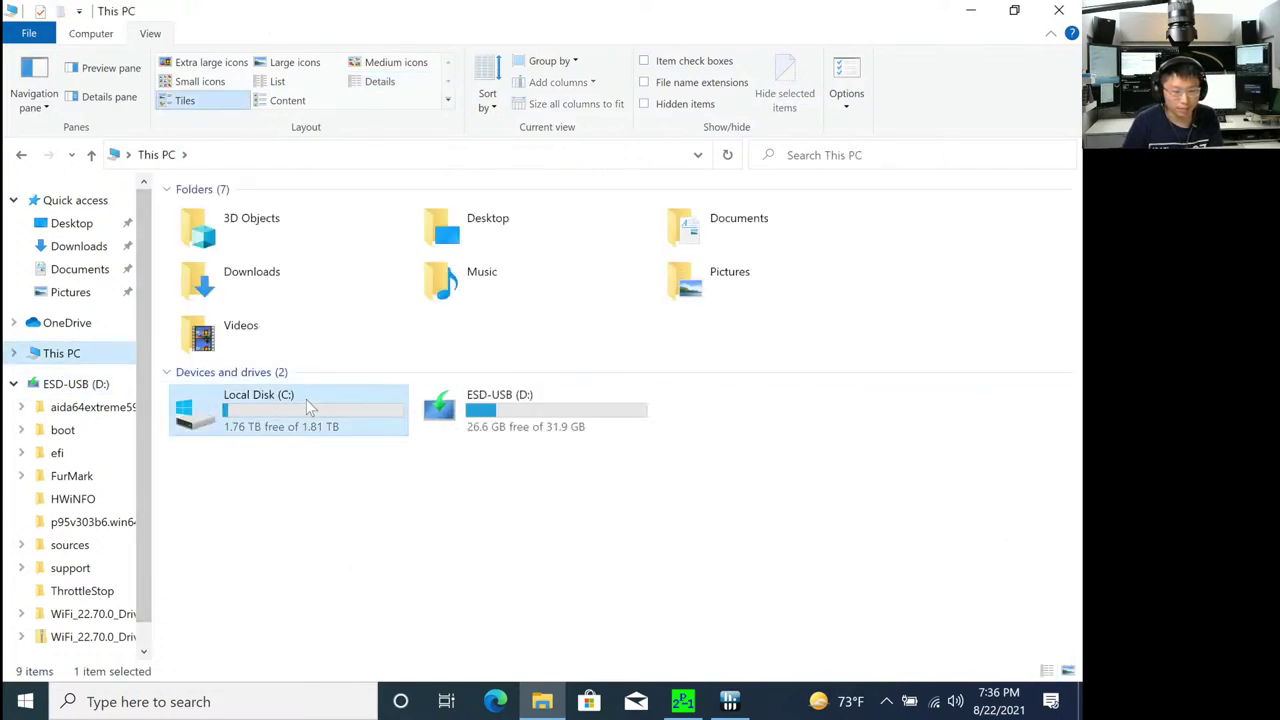
pyautogui.doubleClick(277, 256)
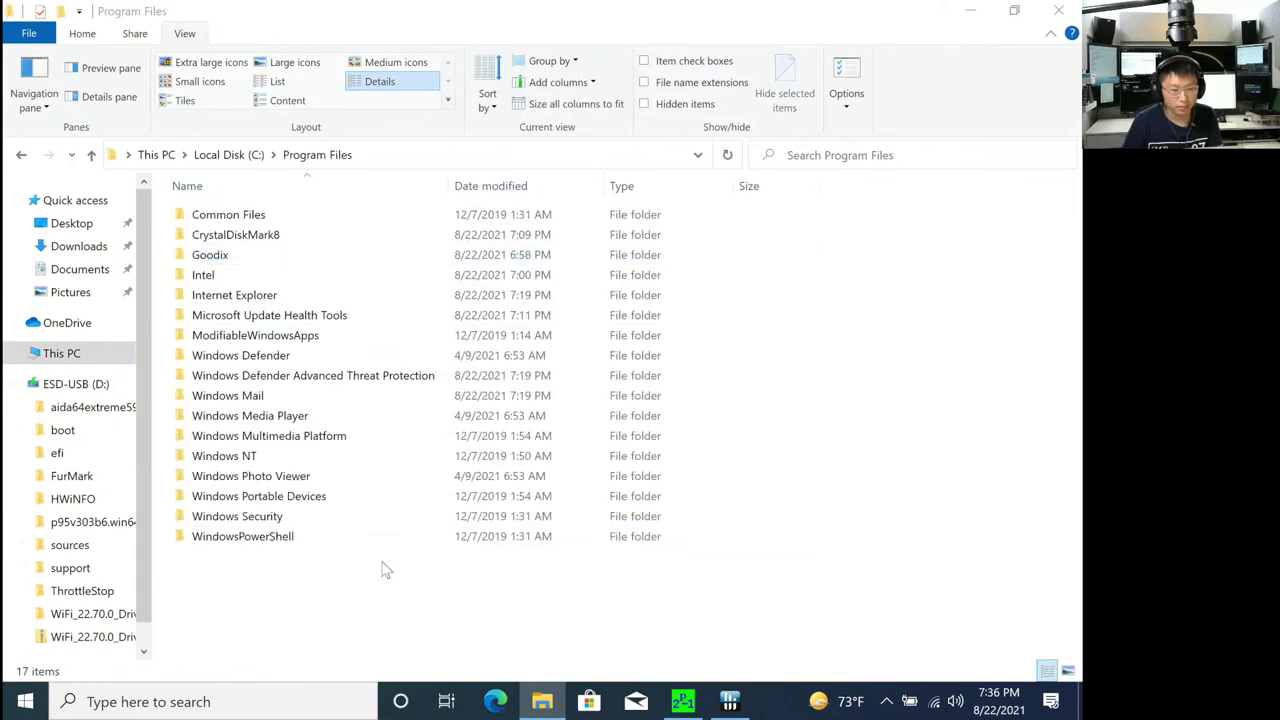
pyautogui.hotkey('ctrl', 'v')
pyautogui.click(282, 326)
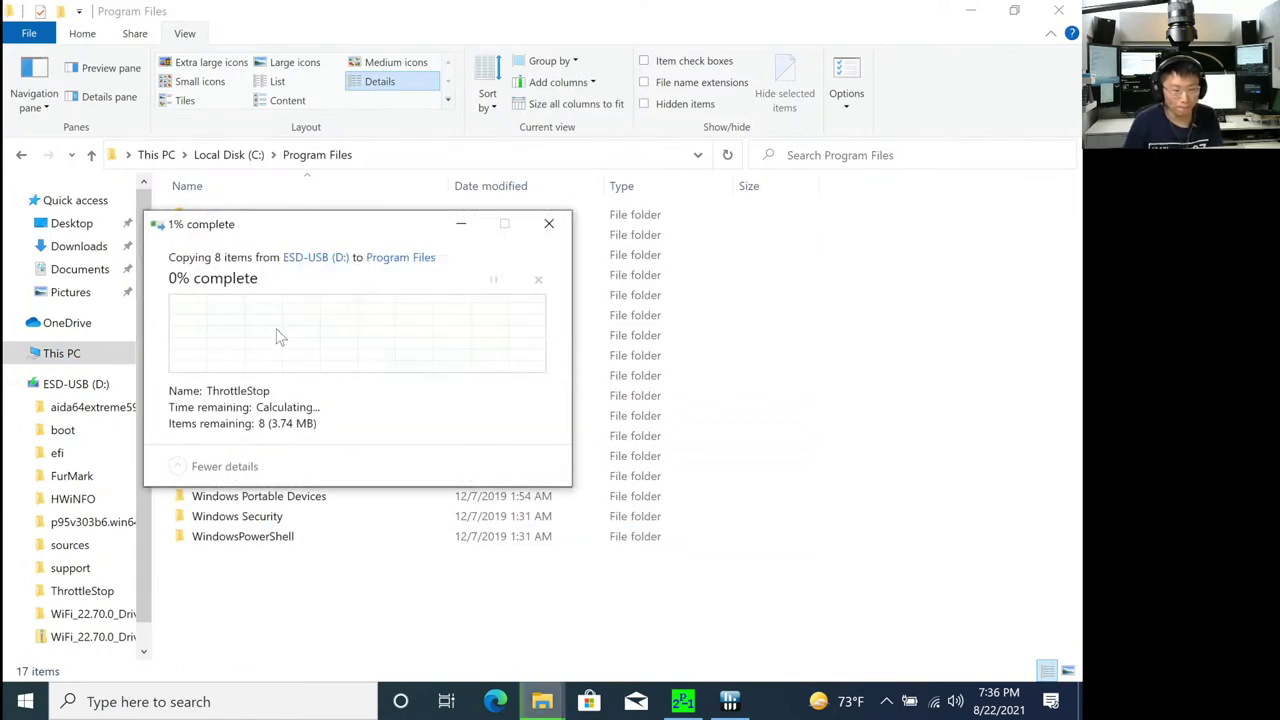
# Launch the ThrottleStop application from the copied folder and allow it to make changes to the device.
pyautogui.doubleClick(252, 356)
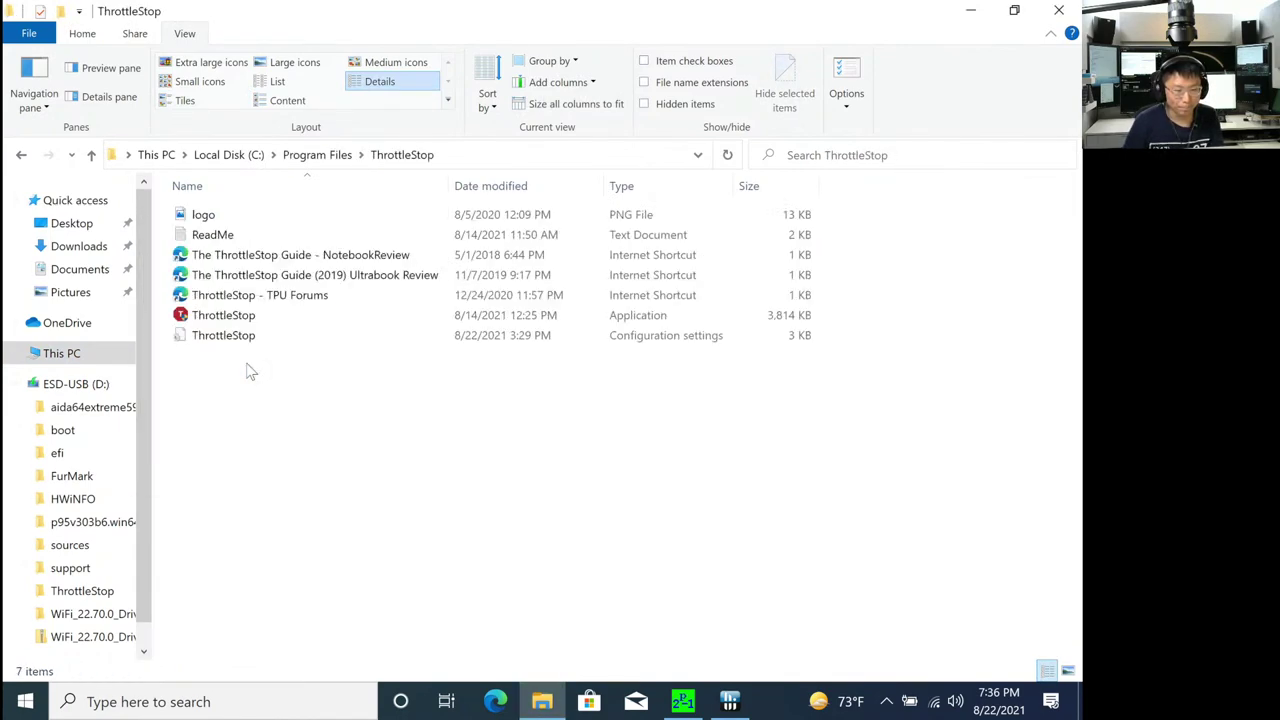
pyautogui.press('t')
pyautogui.press('t')
pyautogui.press('t')
pyautogui.press('t')
pyautogui.press('Return')
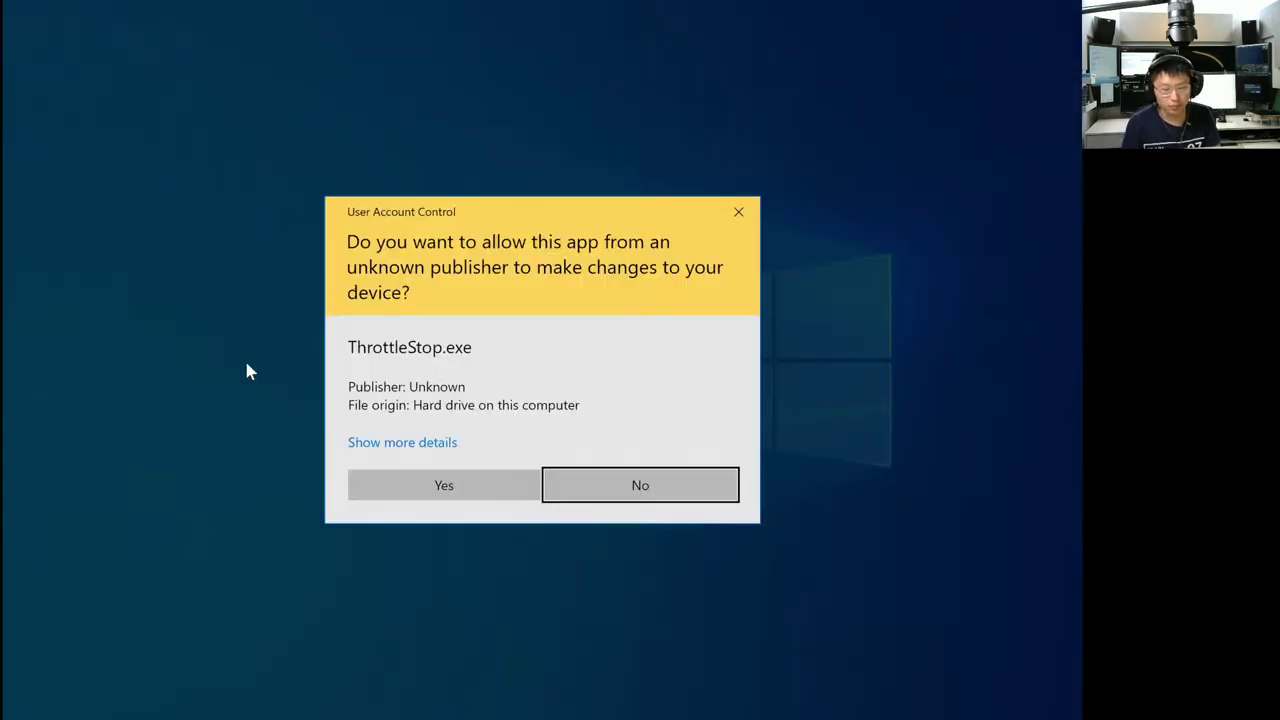
pyautogui.press('Left')
pyautogui.press('Return')
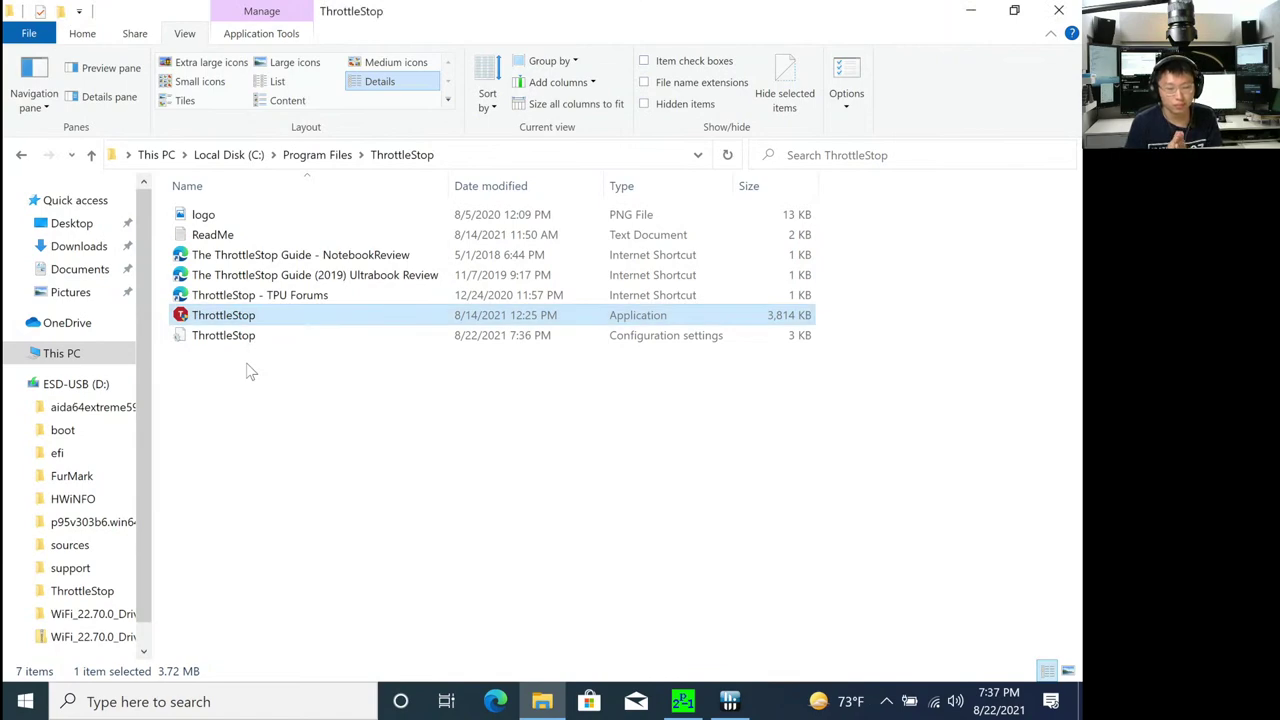
# Bring up the minimized ThrottleStop window, reposition it, and check its Options without changing anything.
pyautogui.click(887, 703)
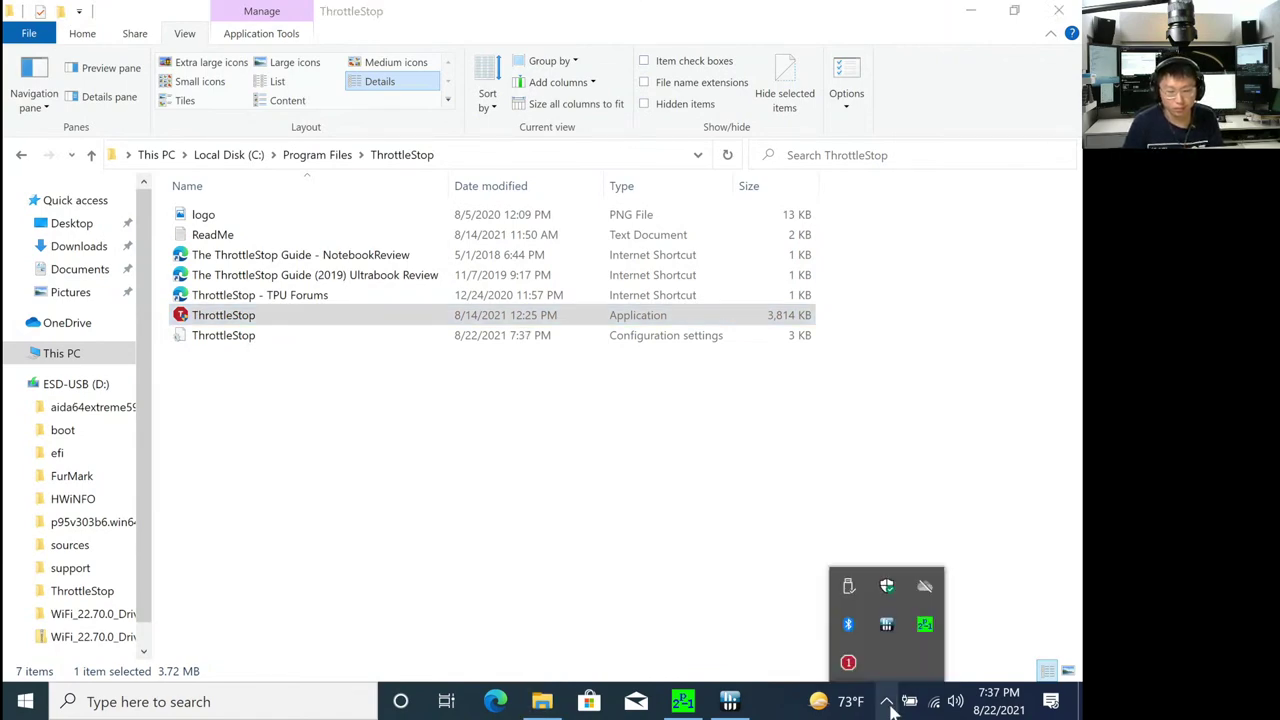
pyautogui.click(848, 662)
pyautogui.moveTo(530, 134); pyautogui.dragTo(439, 135)
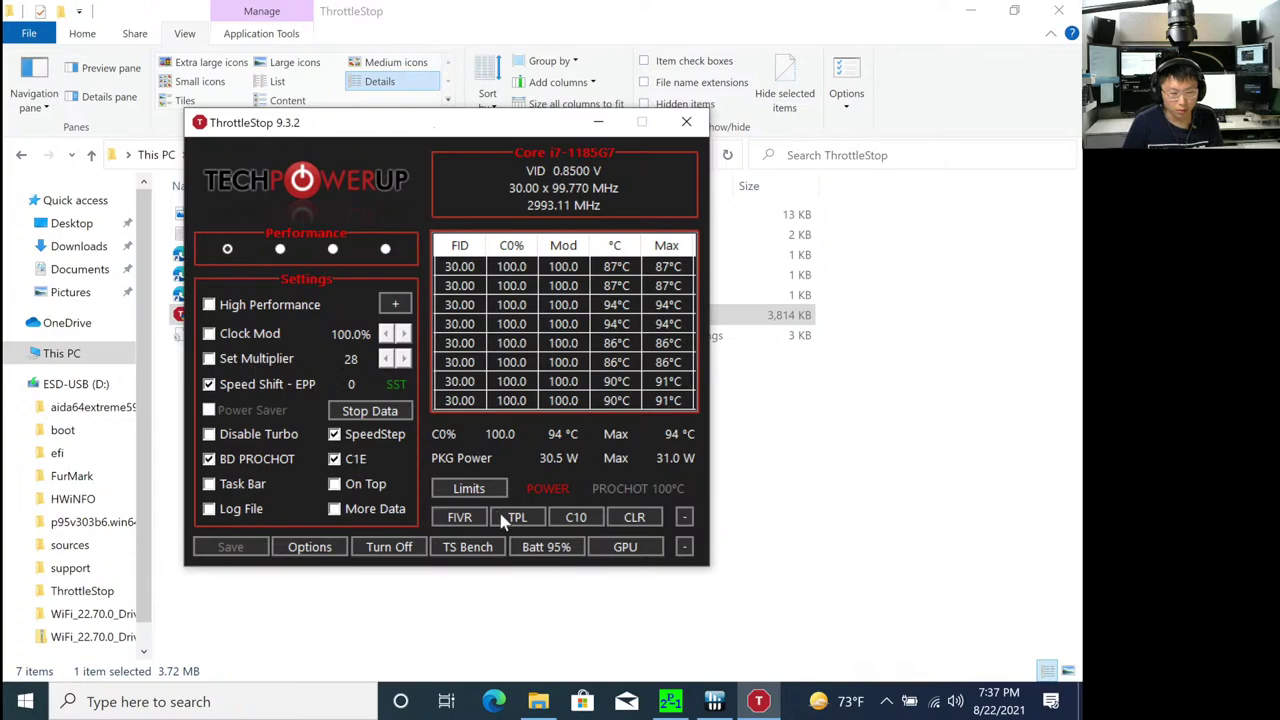
pyautogui.click(309, 547)
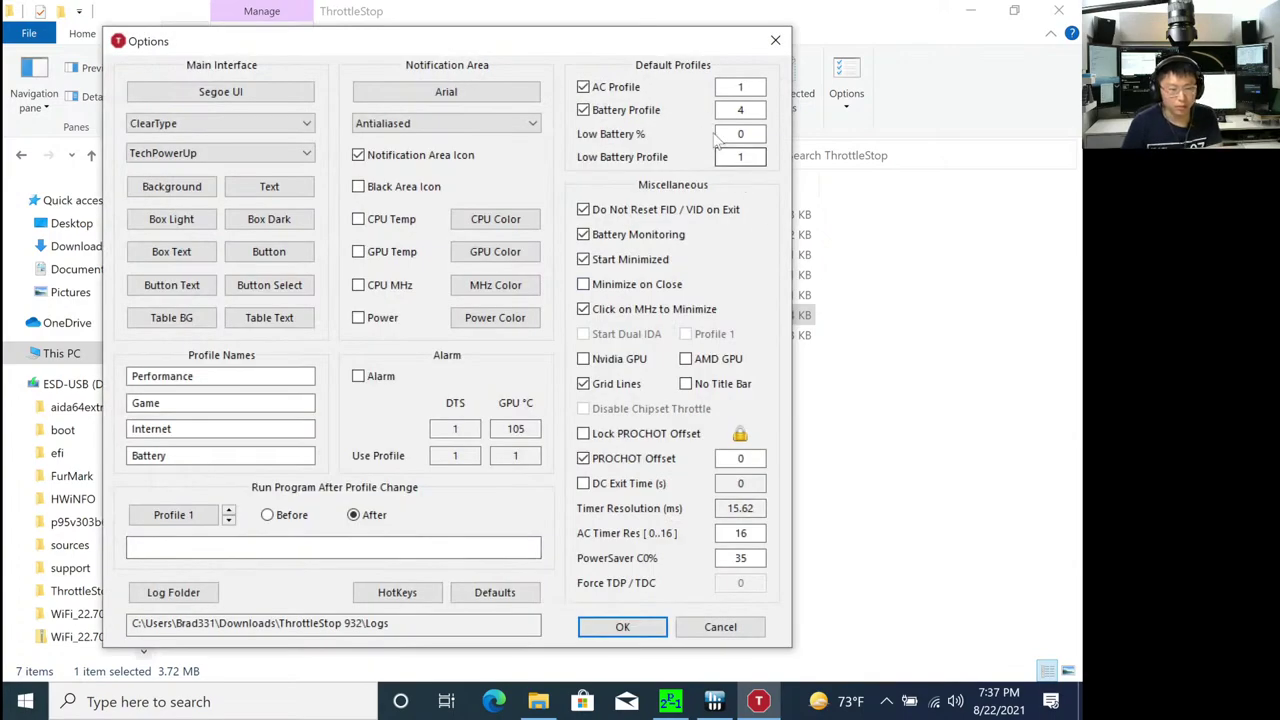
pyautogui.press('Escape')
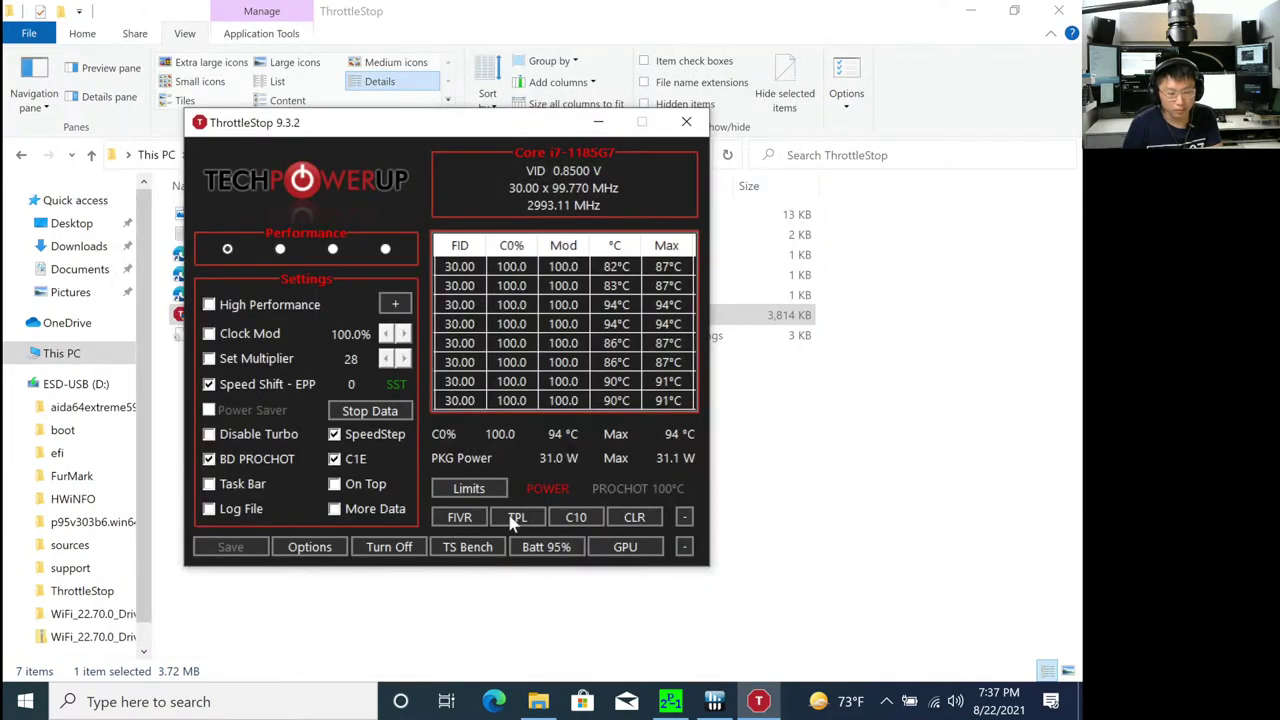
# Open the Turbo Power Limits, keep power limit control enabled, and set Long Power PL1 to 40.
pyautogui.click(516, 519)
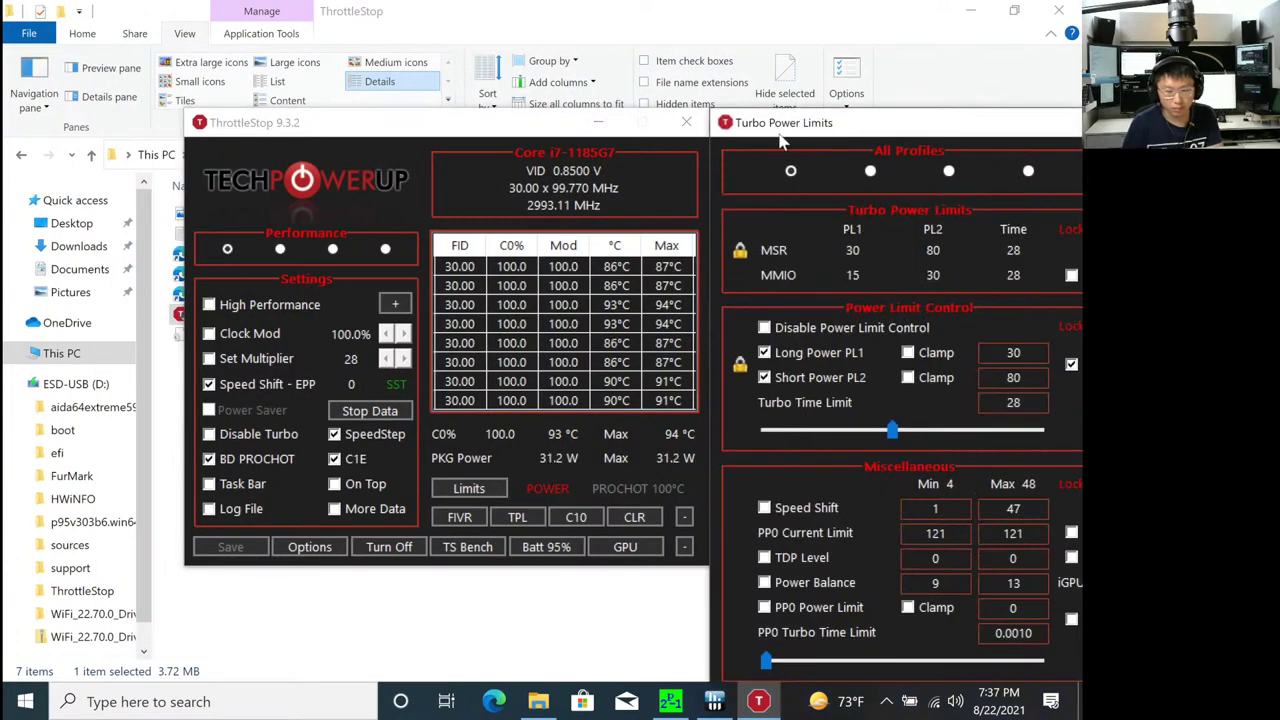
pyautogui.moveTo(777, 130); pyautogui.dragTo(518, 49)
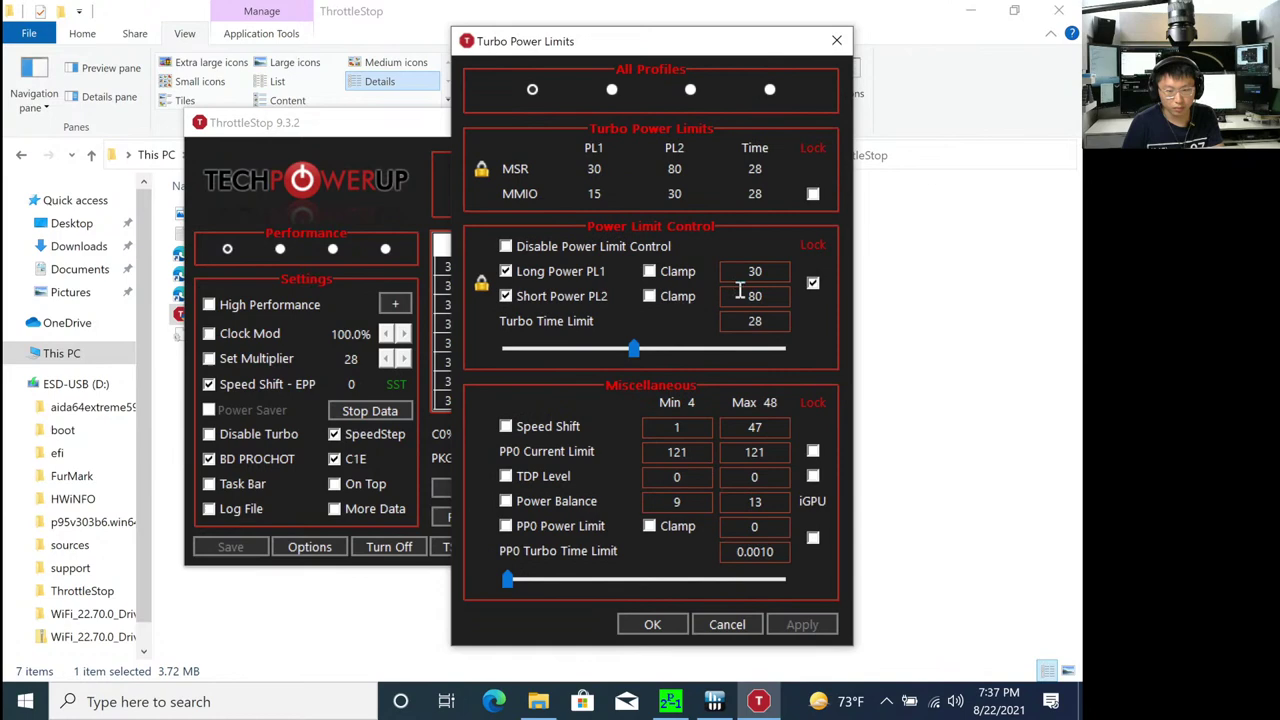
pyautogui.click(566, 250)
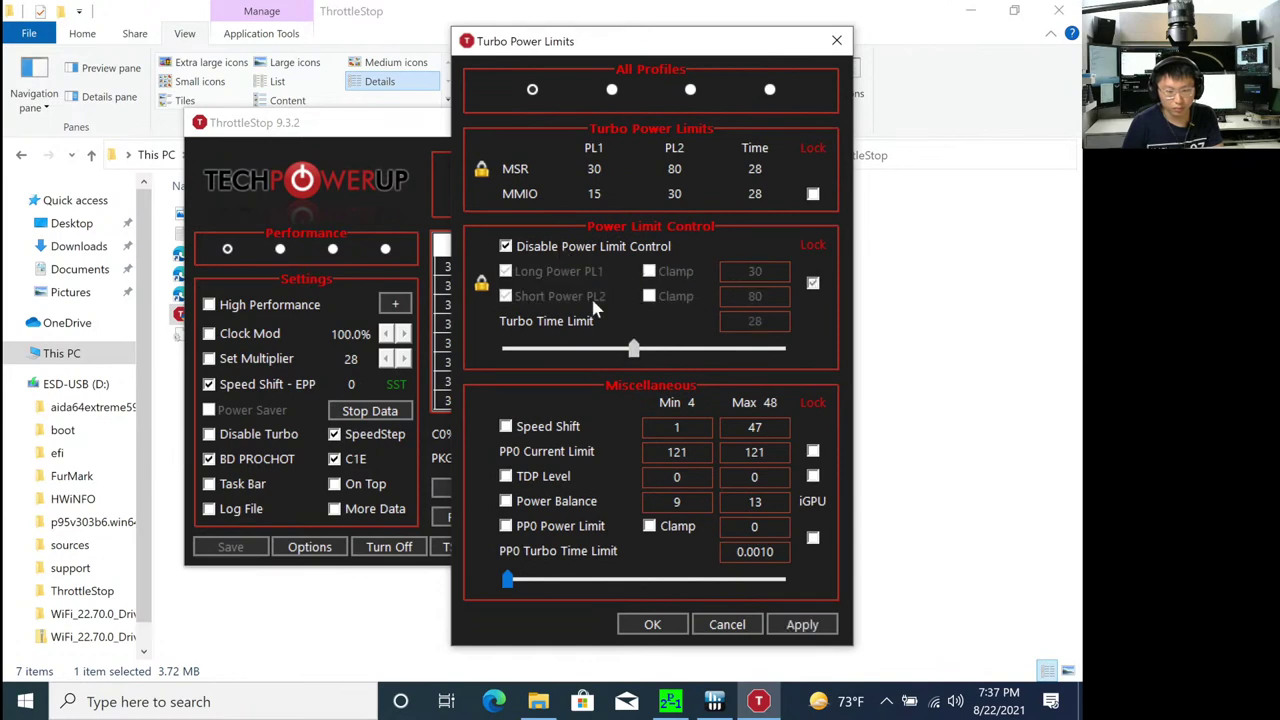
pyautogui.click(579, 251)
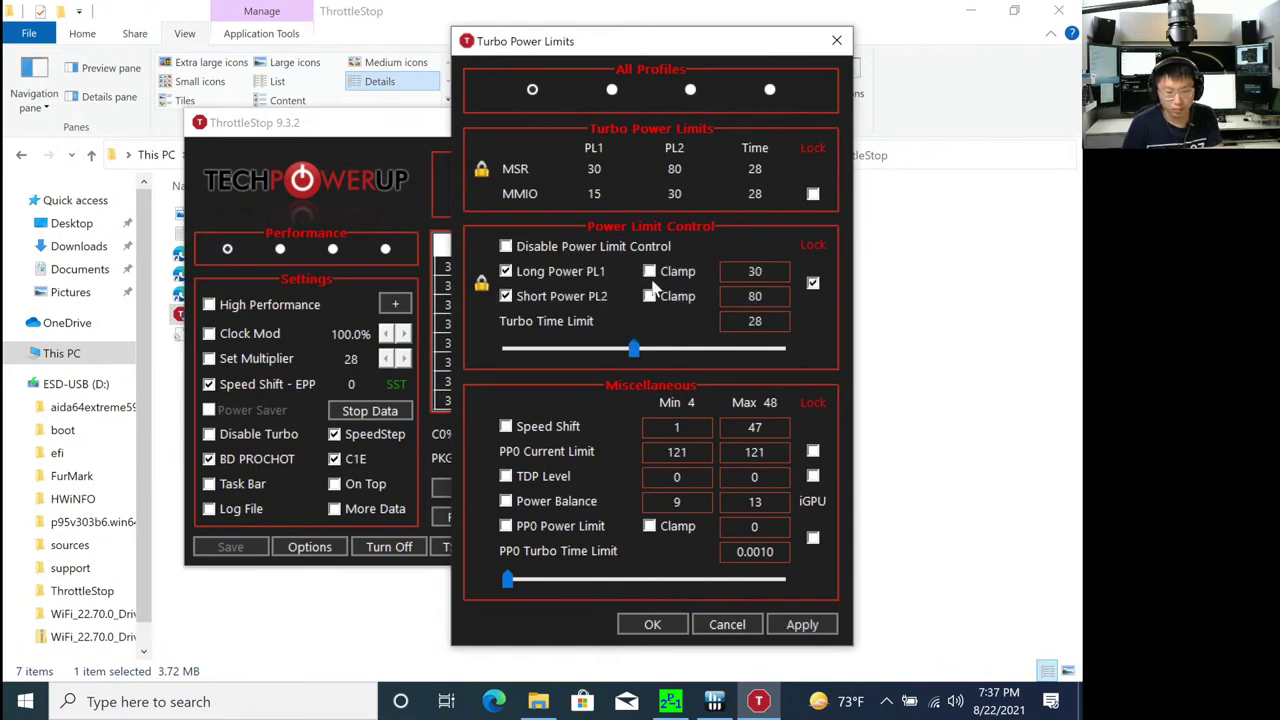
pyautogui.doubleClick(748, 271)
pyautogui.write('40')
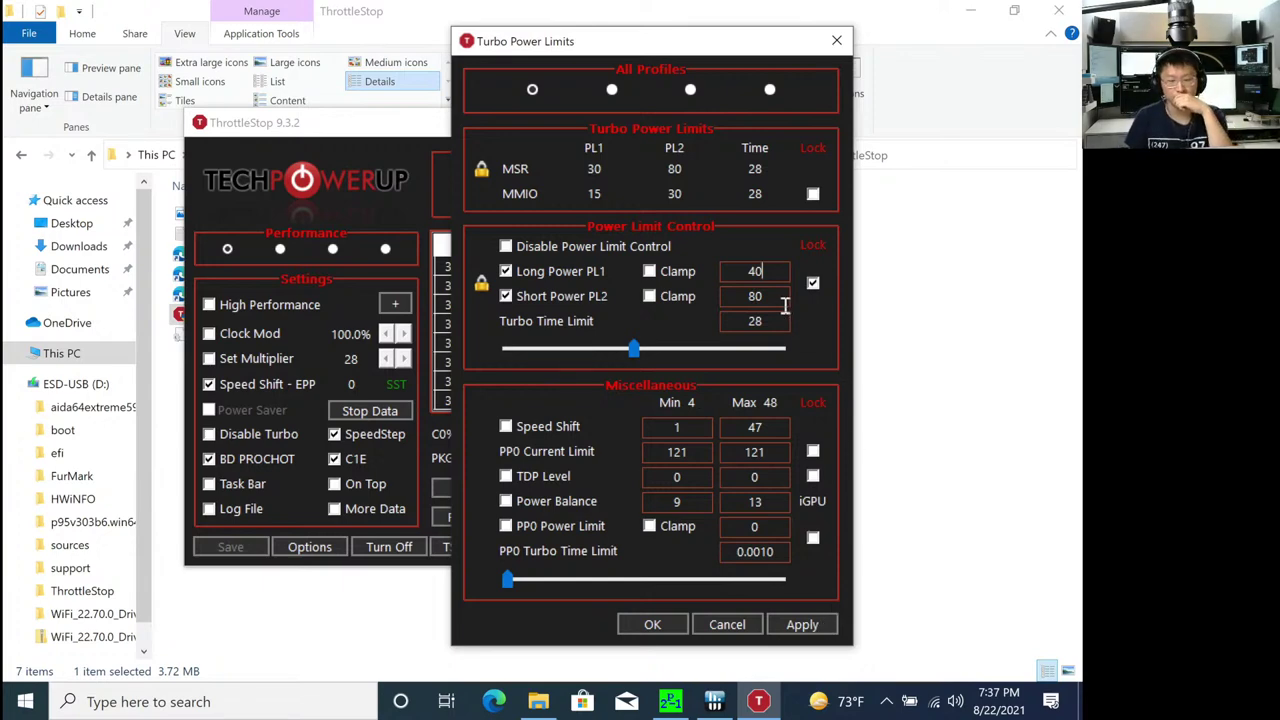
# Bring the HWiNFO64 sensor window up over ThrottleStop and check the PL1 and PL2 Power Limit readings.
pyautogui.click(478, 8)
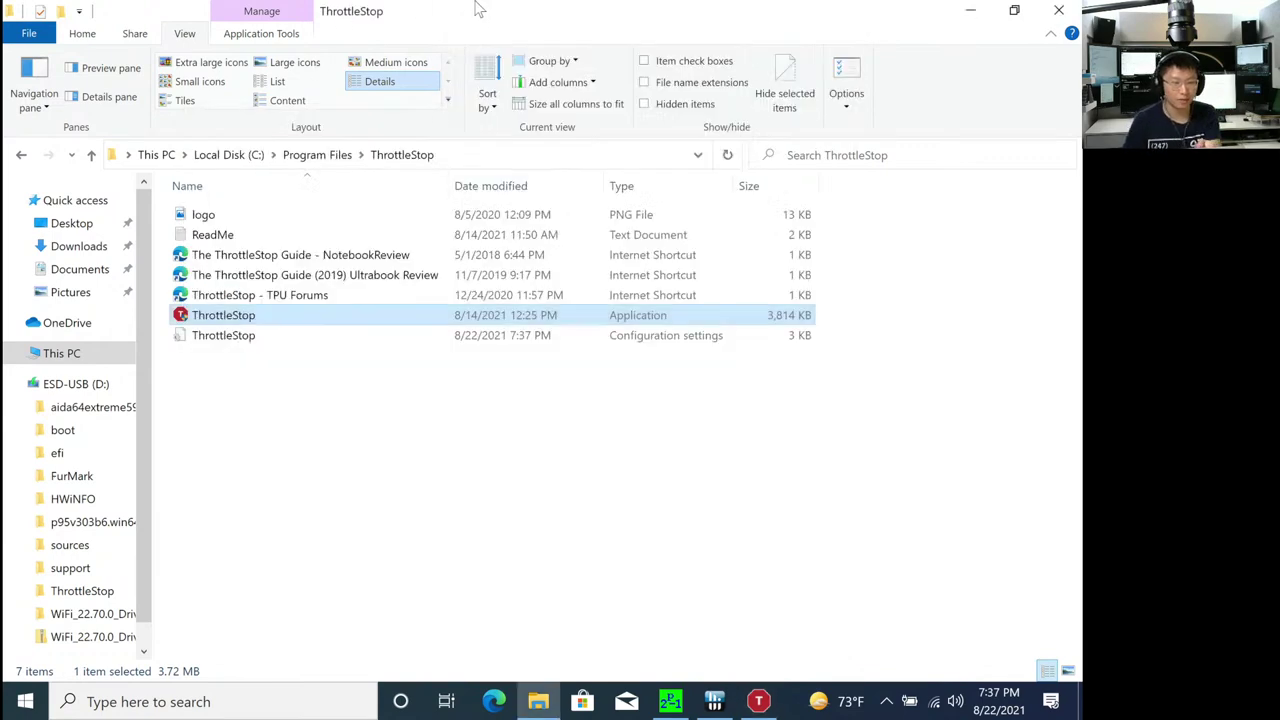
pyautogui.click(510, 354)
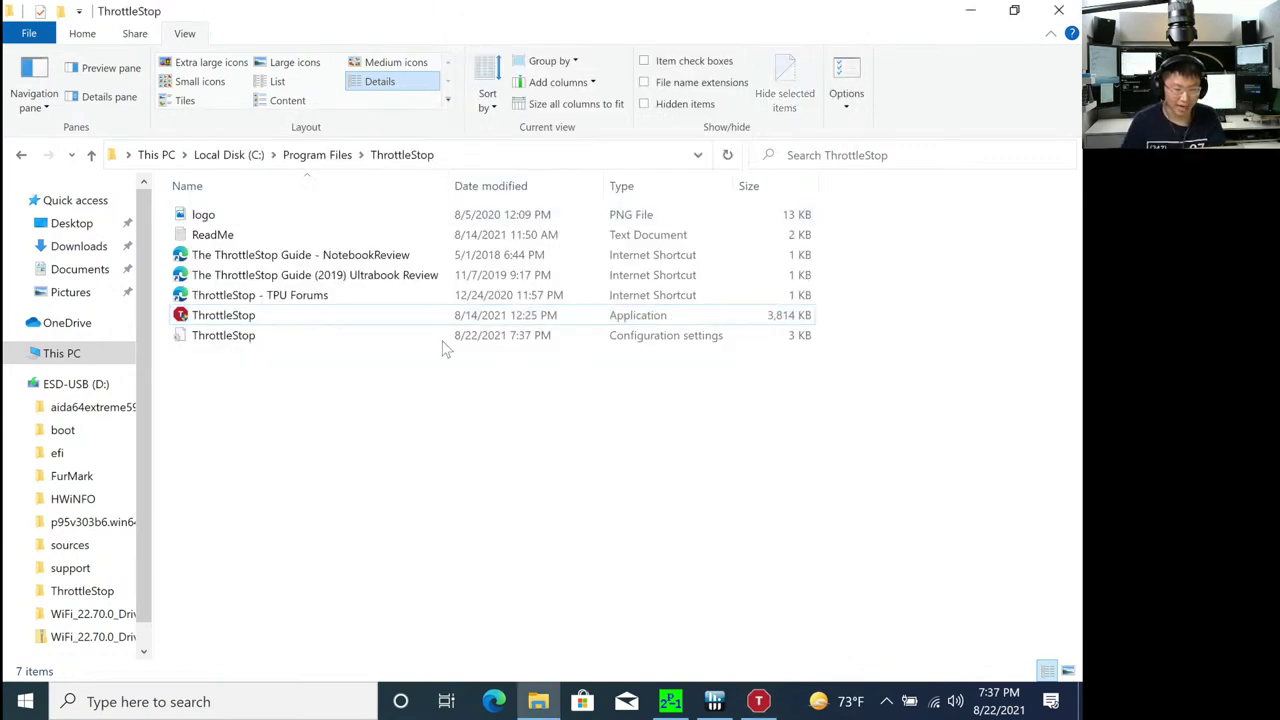
pyautogui.click(415, 342)
pyautogui.click(758, 701)
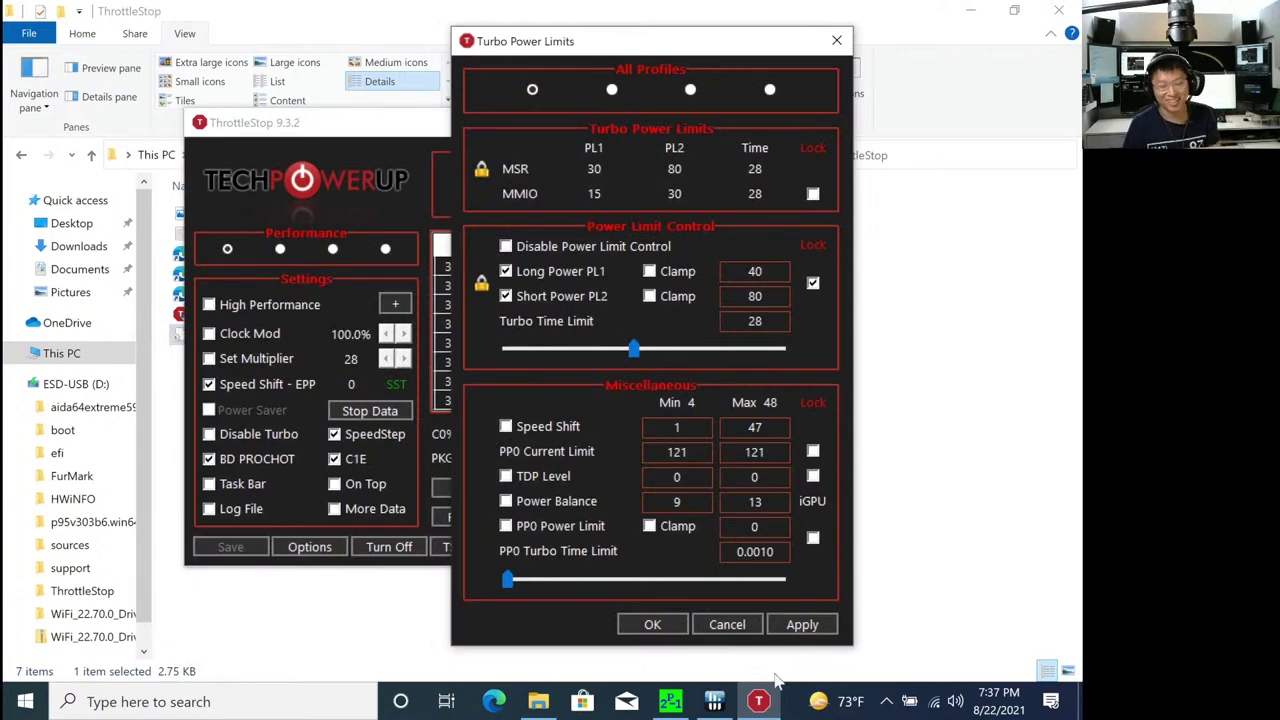
pyautogui.click(714, 701)
pyautogui.moveTo(820, 365)
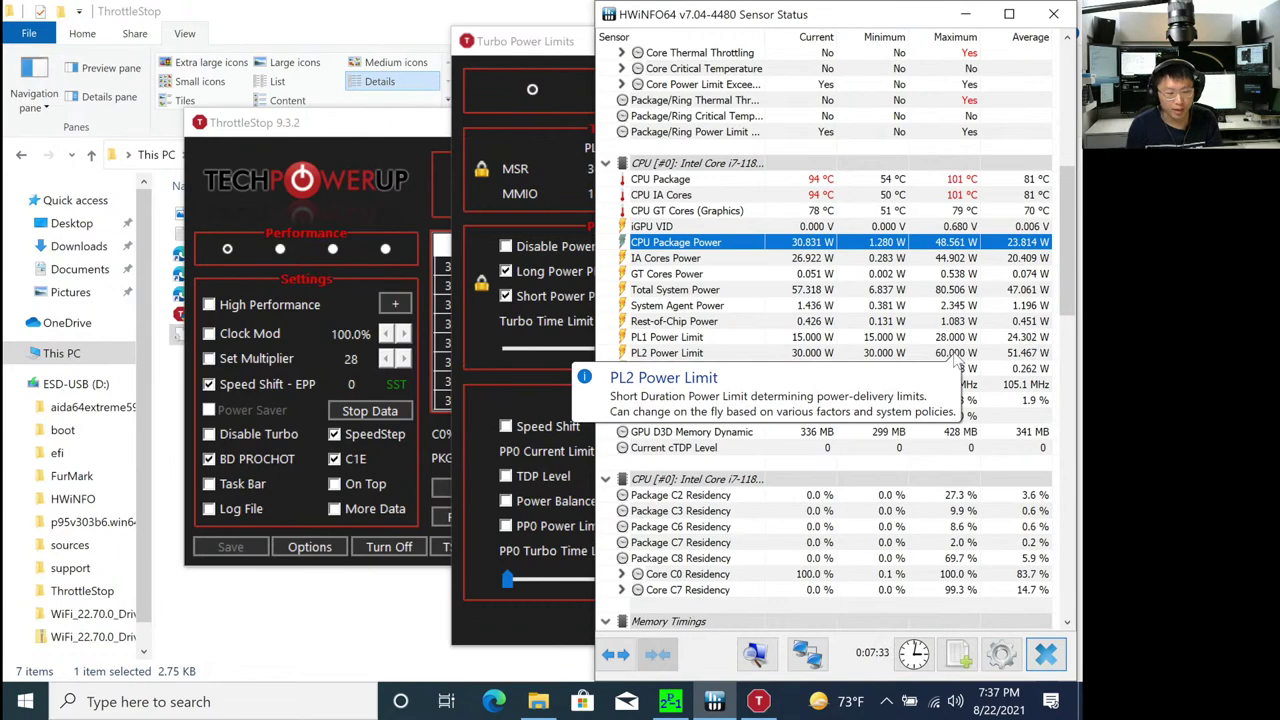
# Open Device Manager and expand the System devices category, rechecking the PL2 Power Limit in HWiNFO64 meanwhile.
pyautogui.click(25, 701)
pyautogui.rightClick(25, 701)
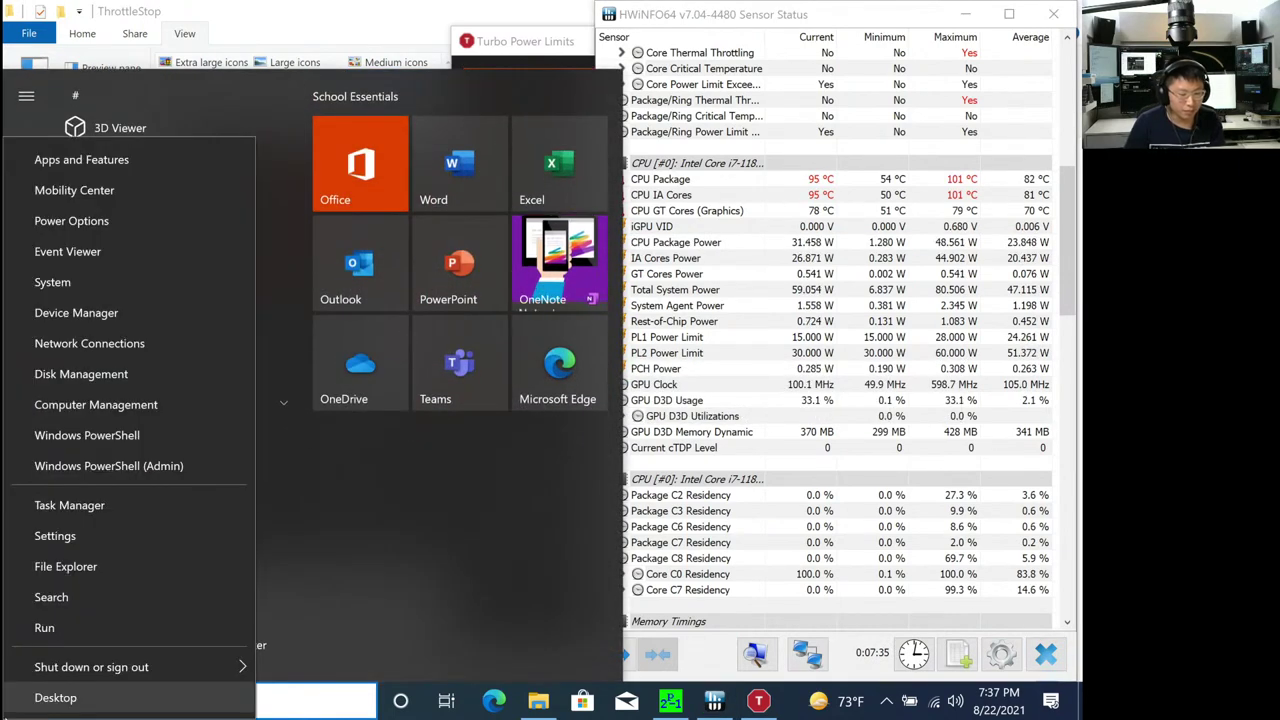
pyautogui.click(62, 316)
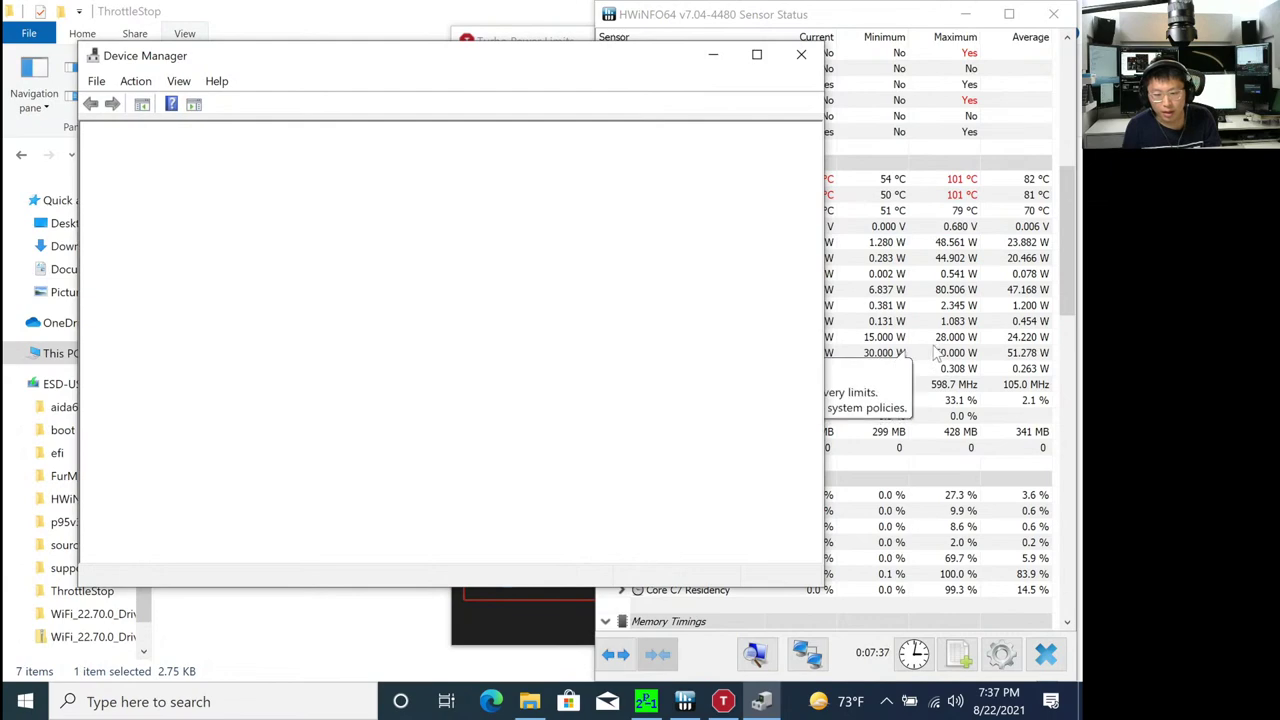
pyautogui.click(935, 353)
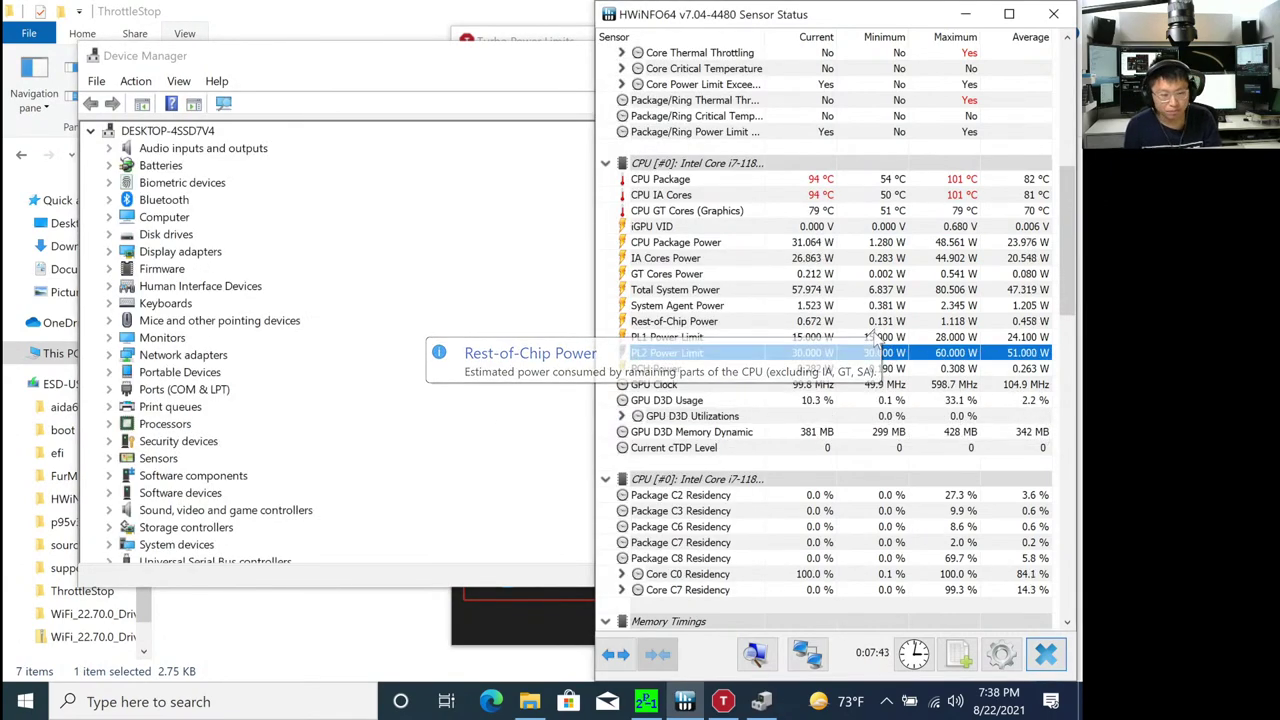
pyautogui.scroll(-1, 249, 414)
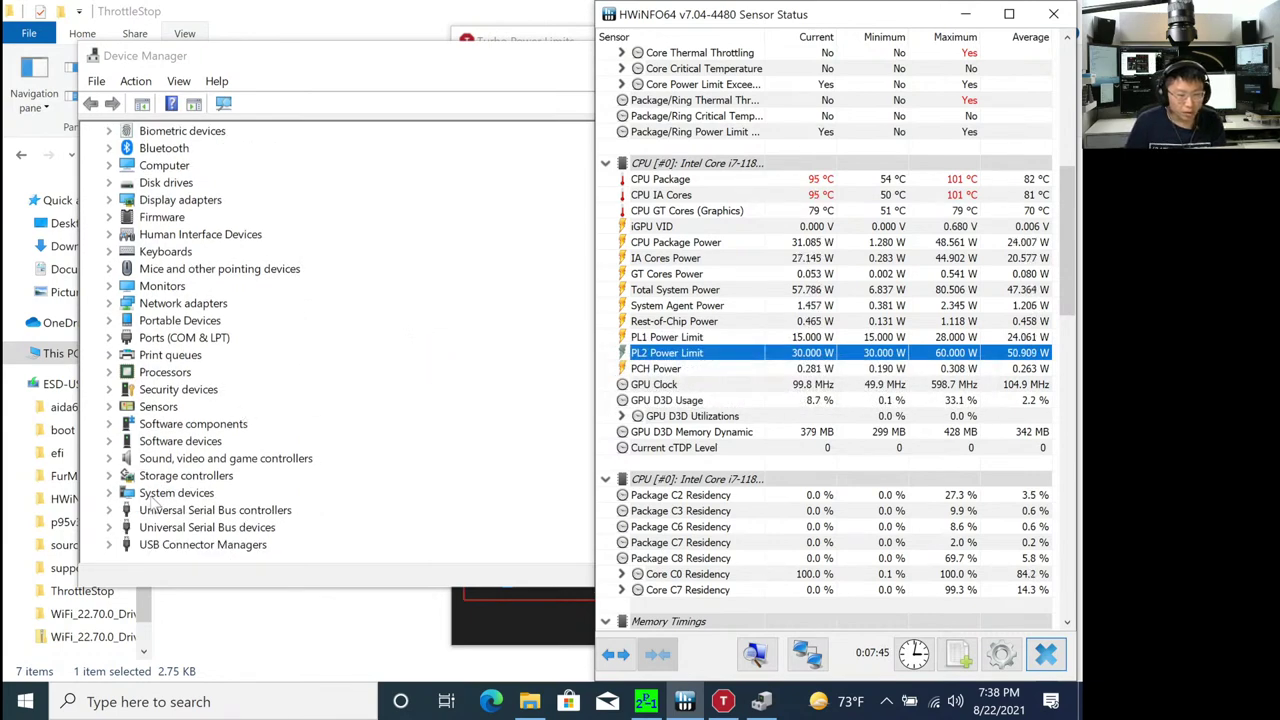
pyautogui.doubleClick(168, 495)
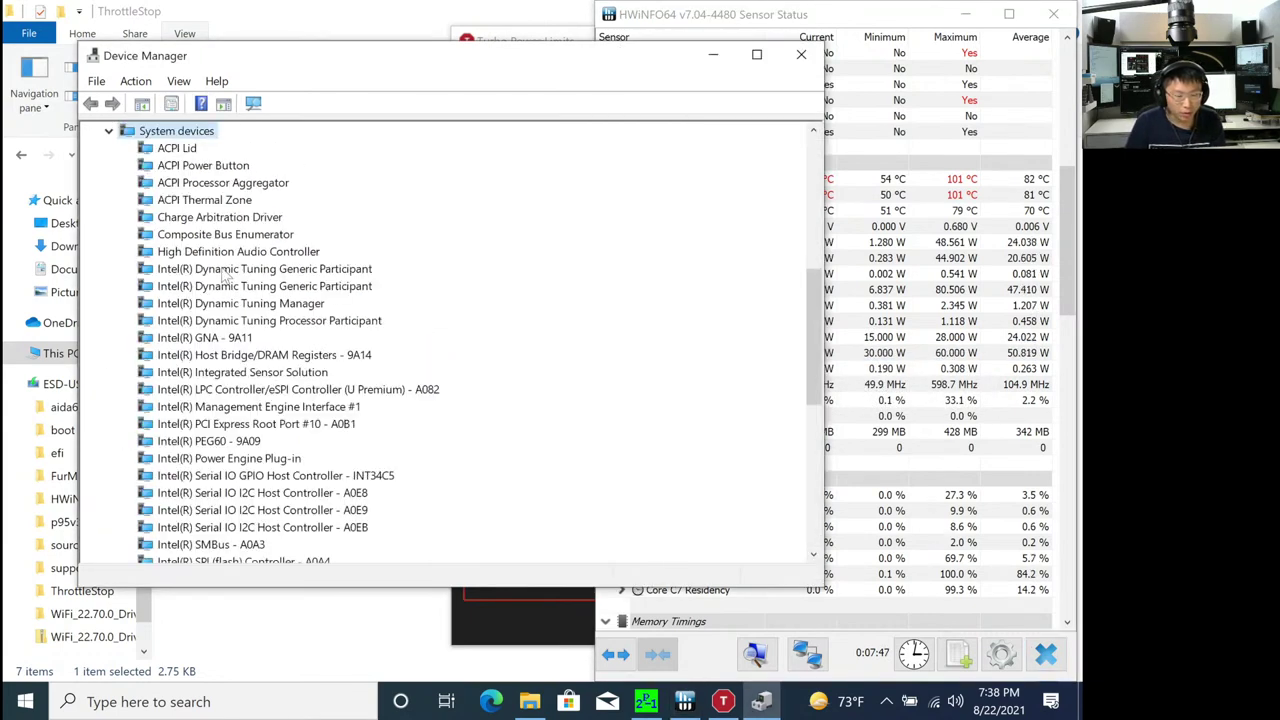
# Look over the Intel Dynamic Tuning entries under System devices and put the Device Manager window away.
pyautogui.click(178, 274)
pyautogui.click(205, 287)
pyautogui.press('Down')
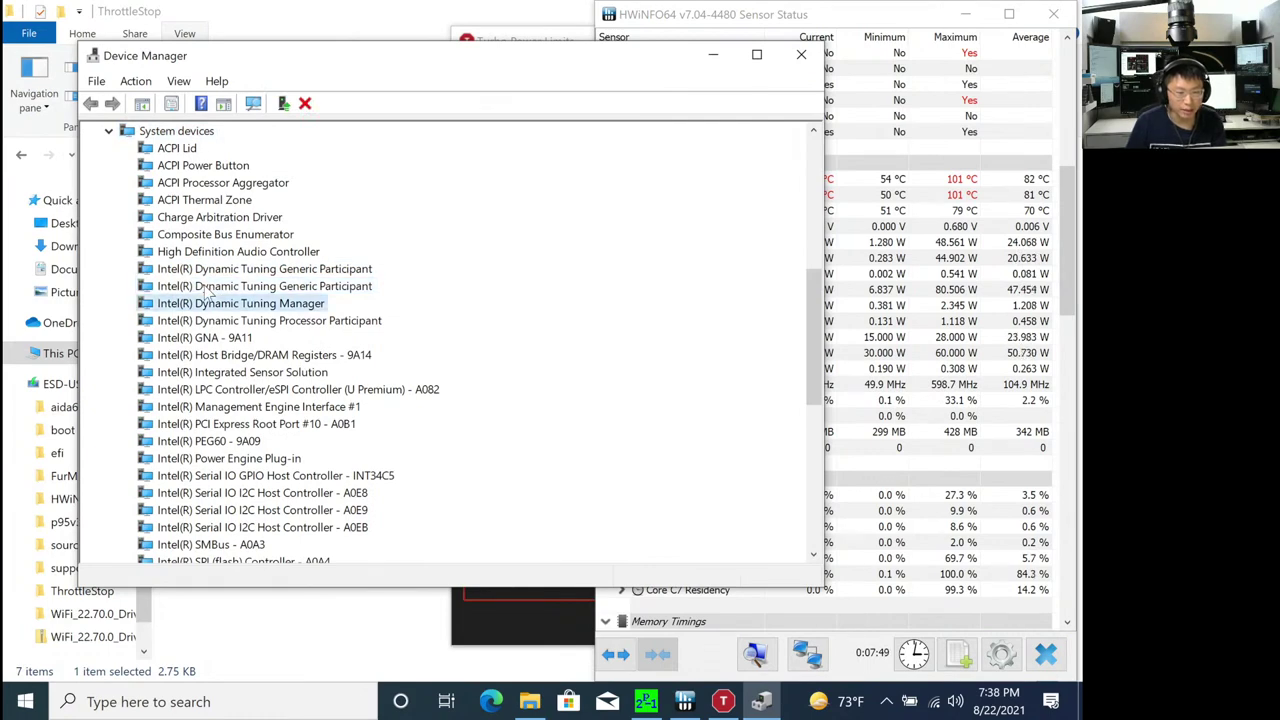
pyautogui.press('Up')
pyautogui.press('Up')
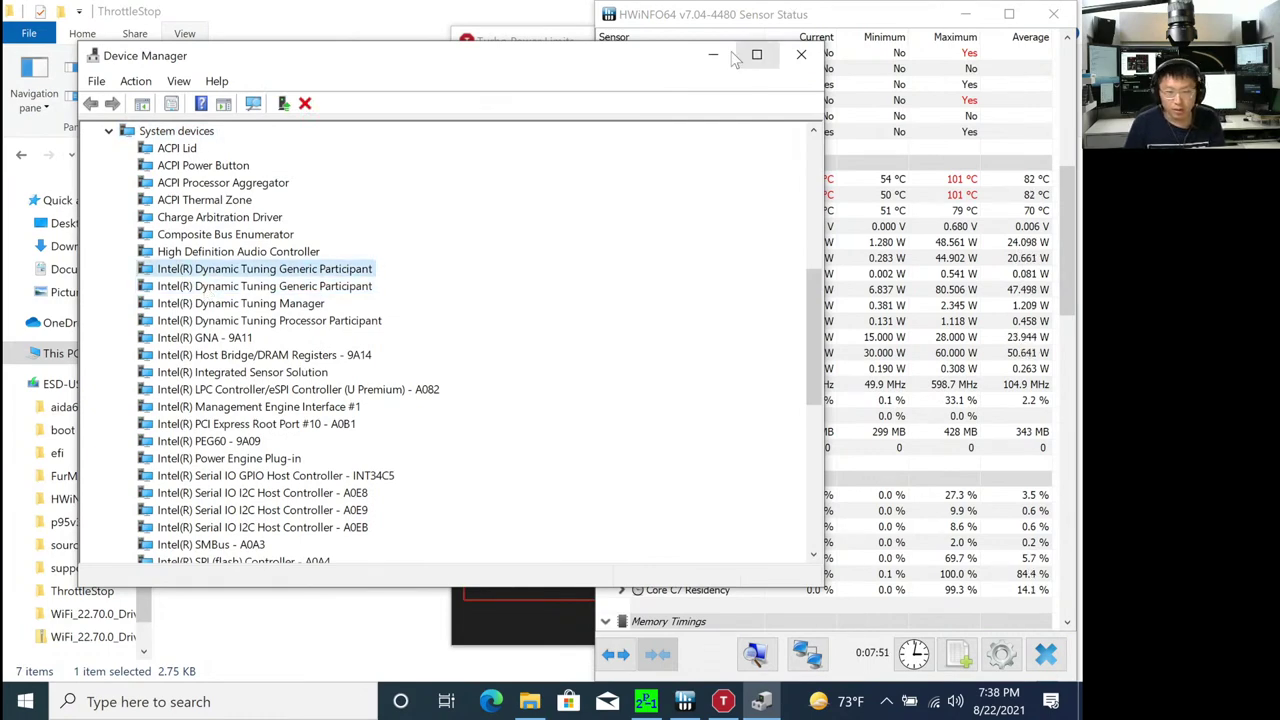
pyautogui.click(801, 54)
# Return to ThrottleStop, apply the edited Turbo Power Limits, and place their window clear of the HWiNFO64 sensor list.
pyautogui.click(540, 43)
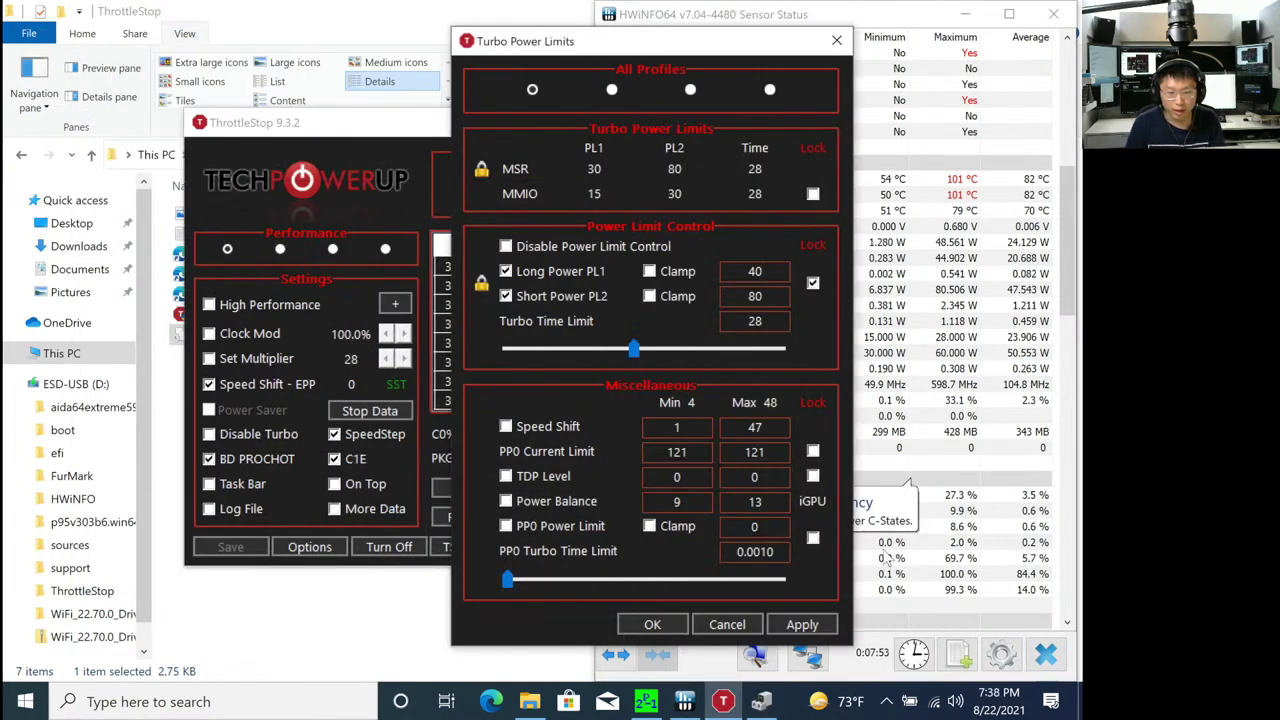
pyautogui.click(804, 625)
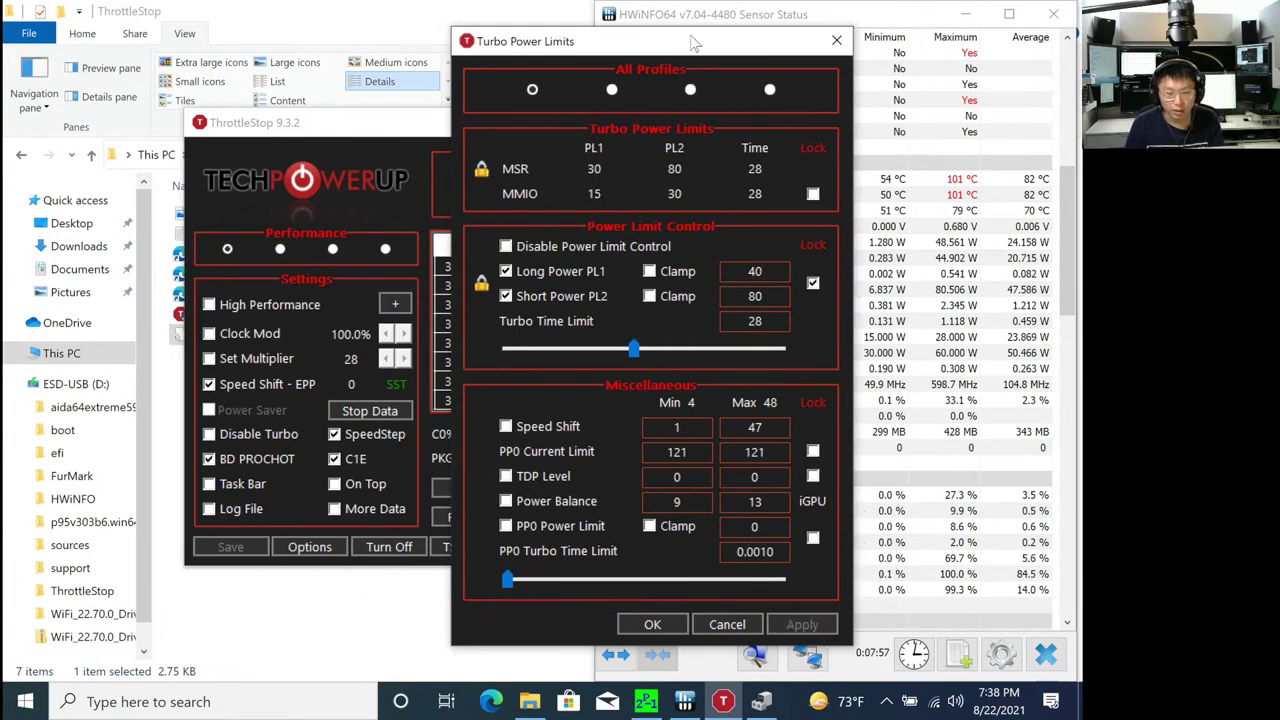
pyautogui.moveTo(692, 44); pyautogui.dragTo(322, 58)
# Examine the Total System Power, the IA and GT Limit Reasons, and the CPU power readings in HWiNFO64.
pyautogui.click(800, 289)
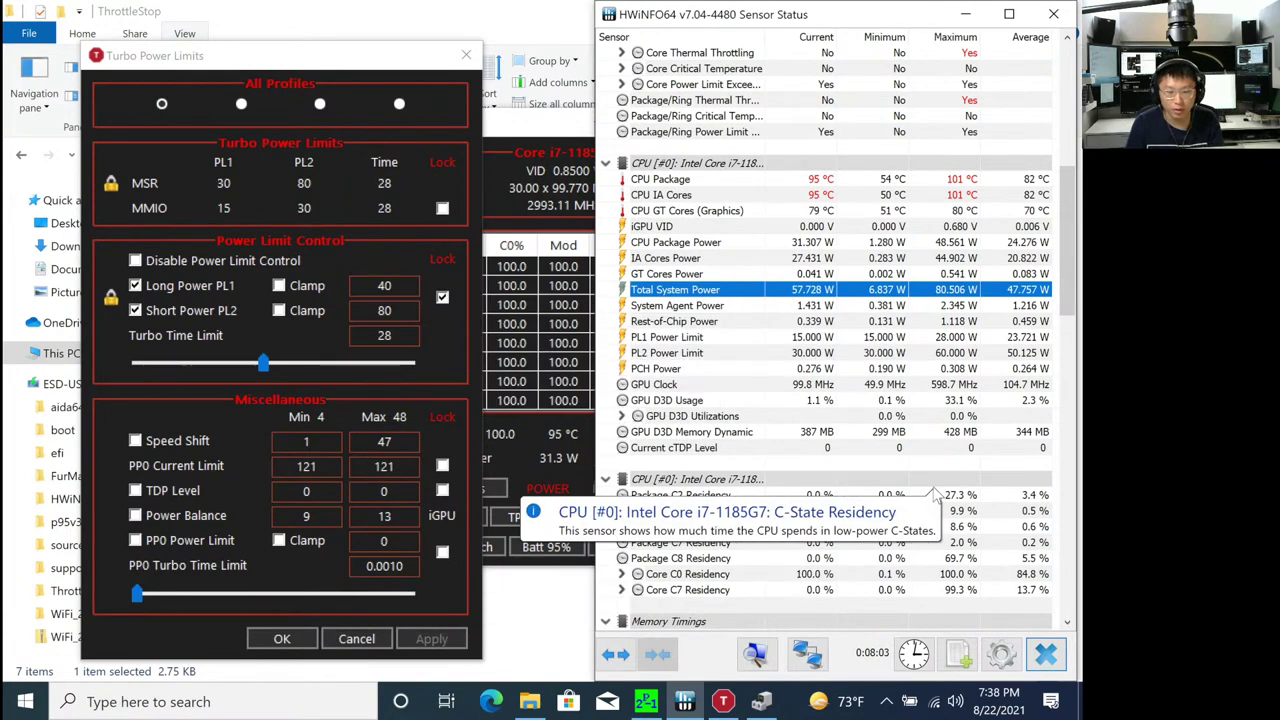
pyautogui.scroll(3, 910, 350)
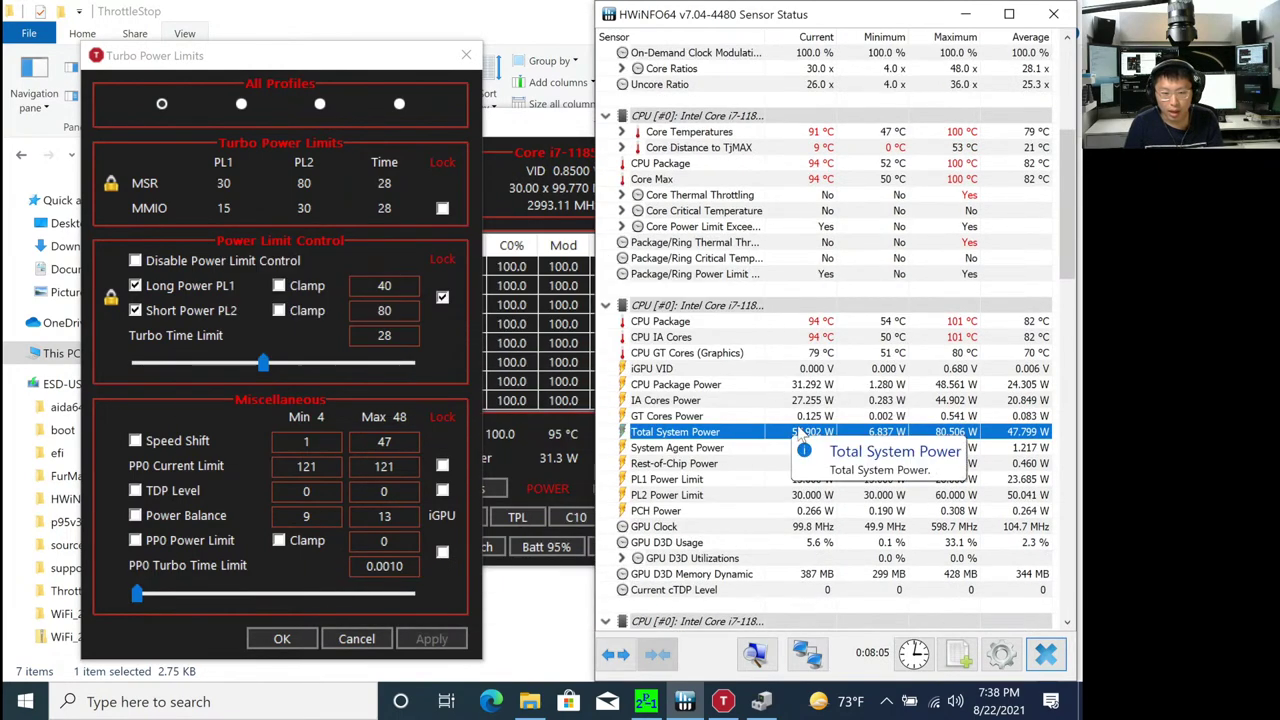
pyautogui.scroll(-10, 800, 432)
pyautogui.scroll(-9, 800, 432)
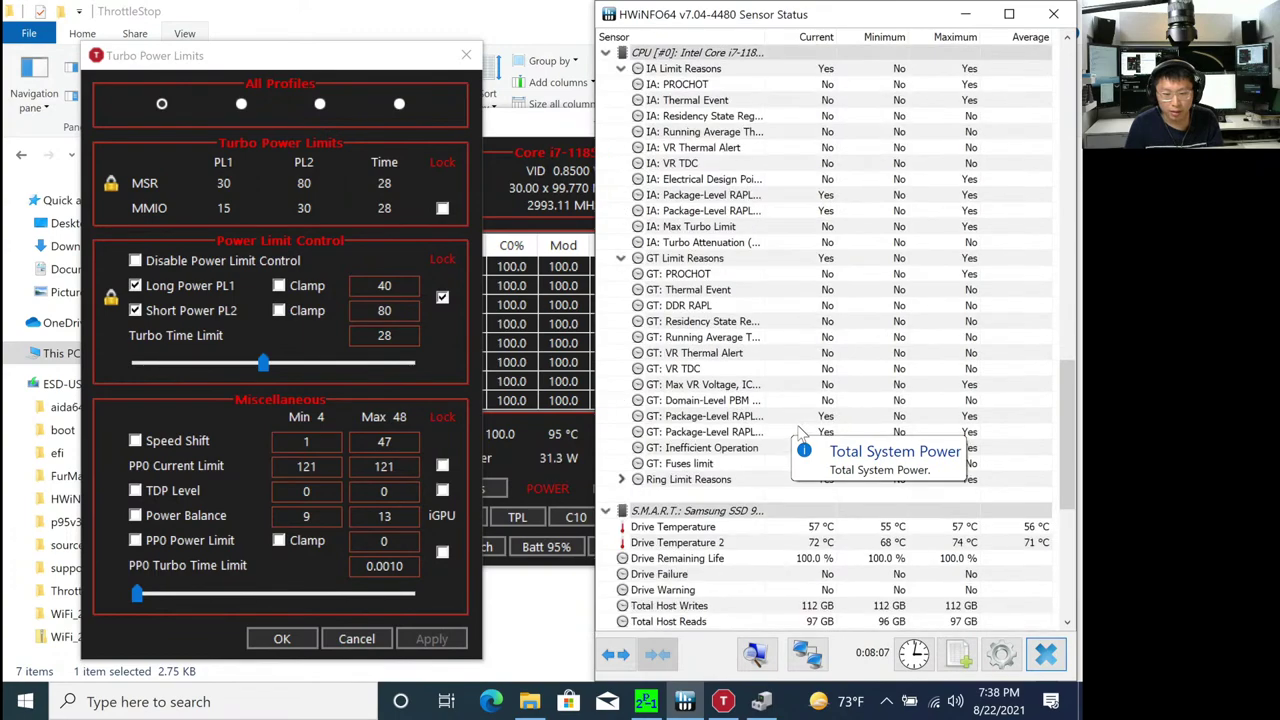
pyautogui.scroll(-9, 800, 432)
pyautogui.scroll(20, 800, 432)
pyautogui.scroll(-12, 800, 432)
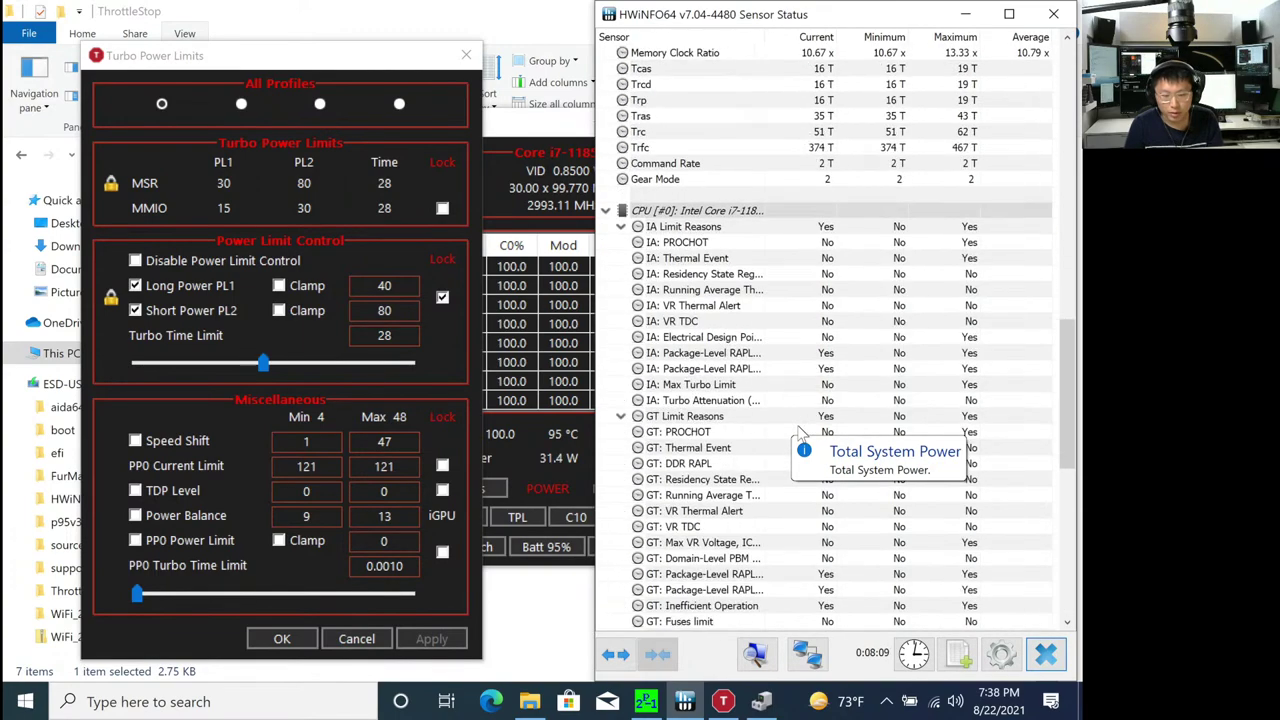
pyautogui.scroll(-2, 800, 432)
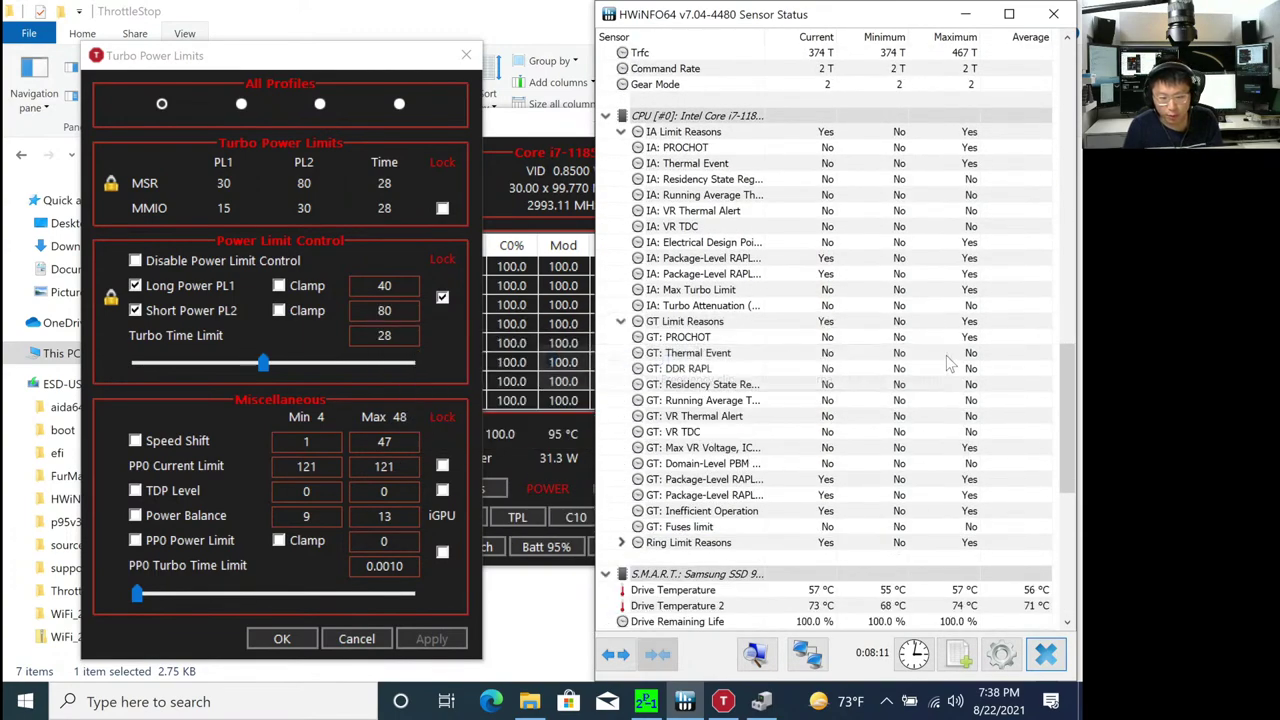
pyautogui.moveTo(735, 262)
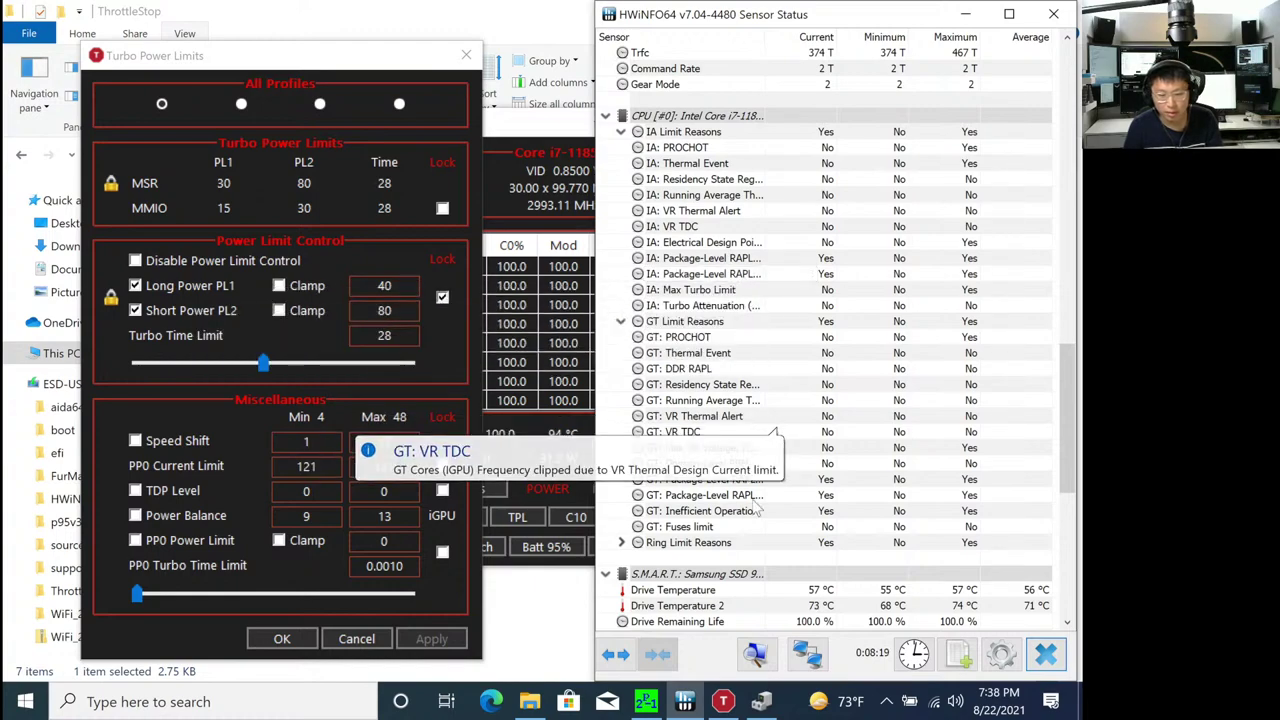
pyautogui.scroll(10, 745, 528)
pyautogui.scroll(7, 745, 530)
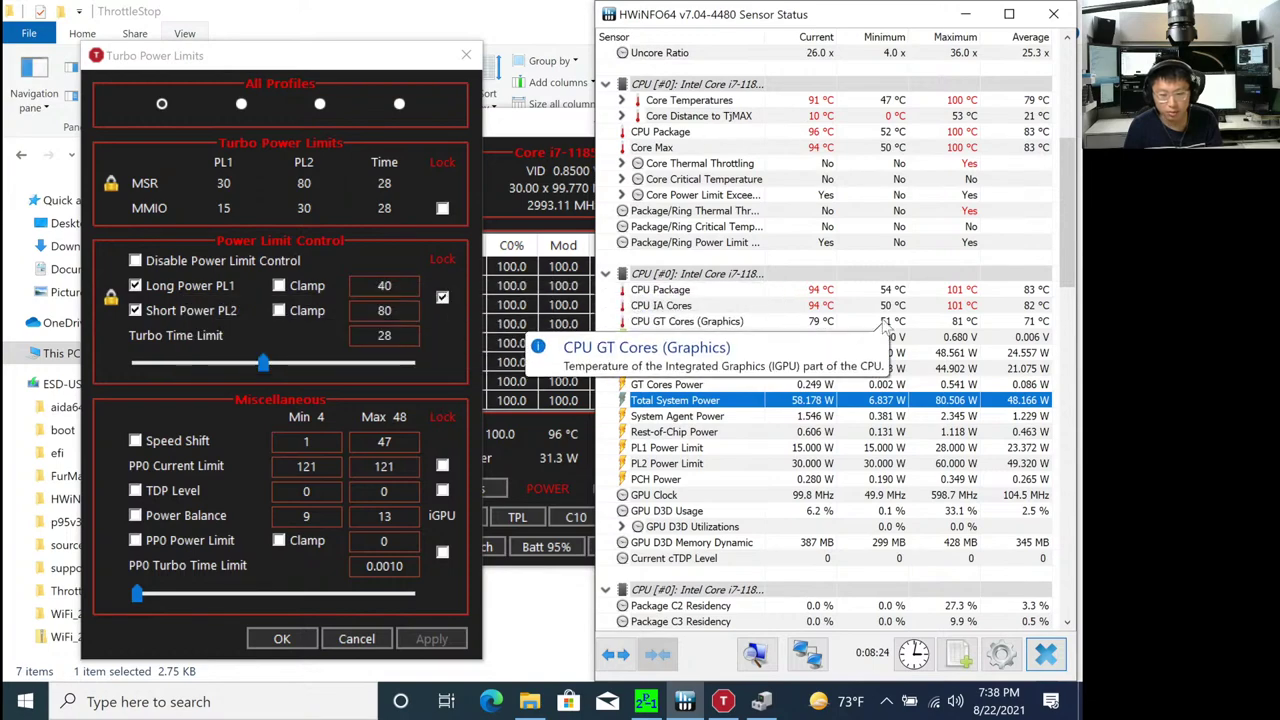
# Accept the Turbo Power Limits, and look at the ThrottleStop Options before cancelling out of them.
pyautogui.click(282, 638)
pyautogui.click(309, 547)
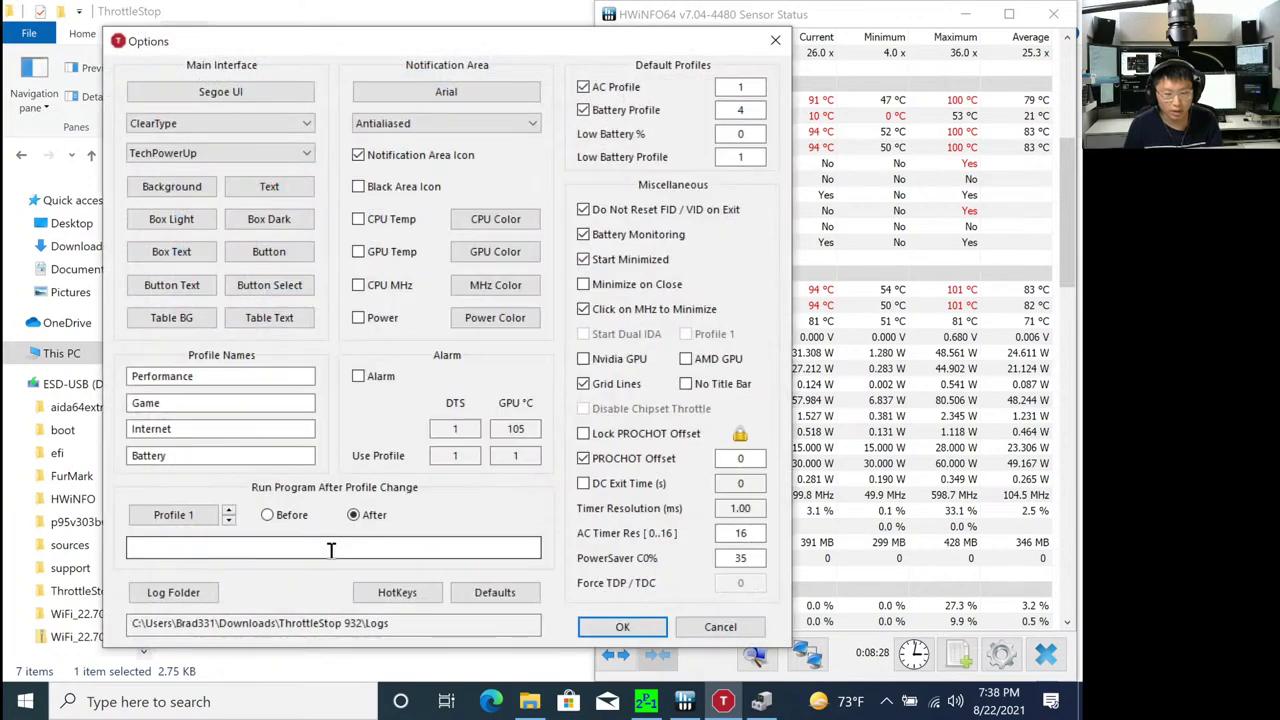
pyautogui.click(742, 633)
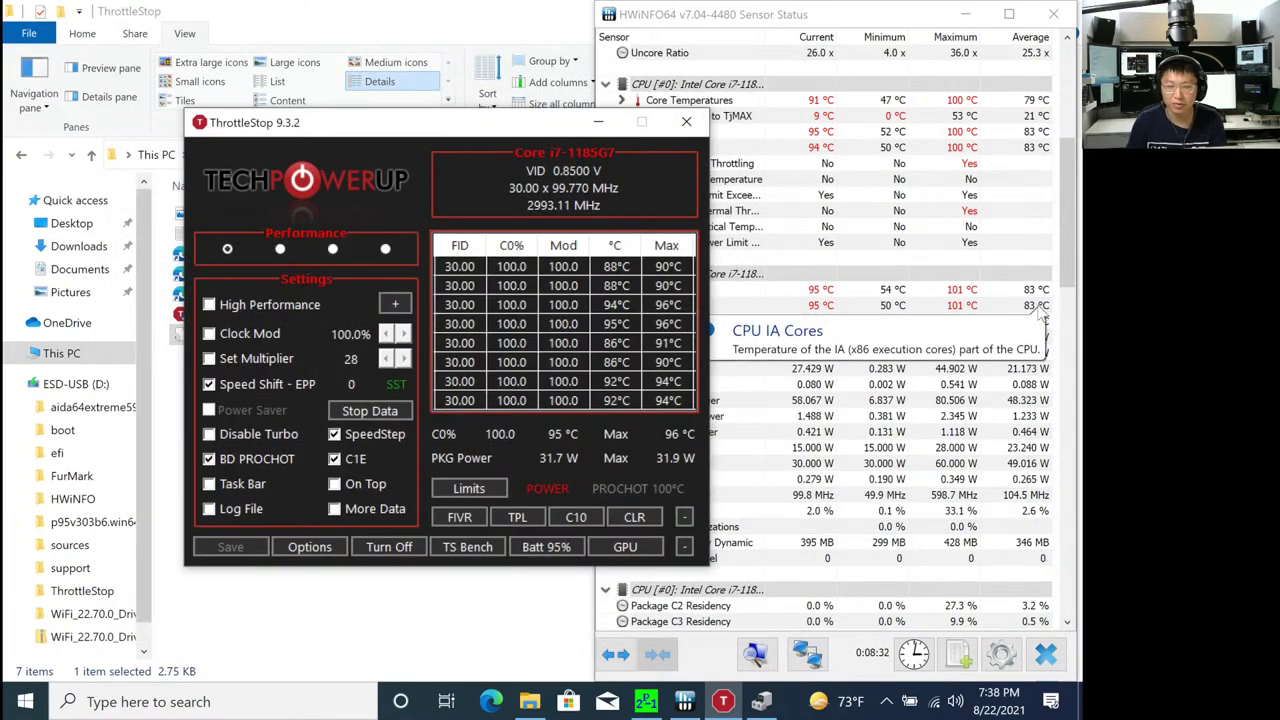
# Check the Total System Power and the CPU Package and CPU IA Cores temperatures in HWiNFO64.
pyautogui.click(852, 398)
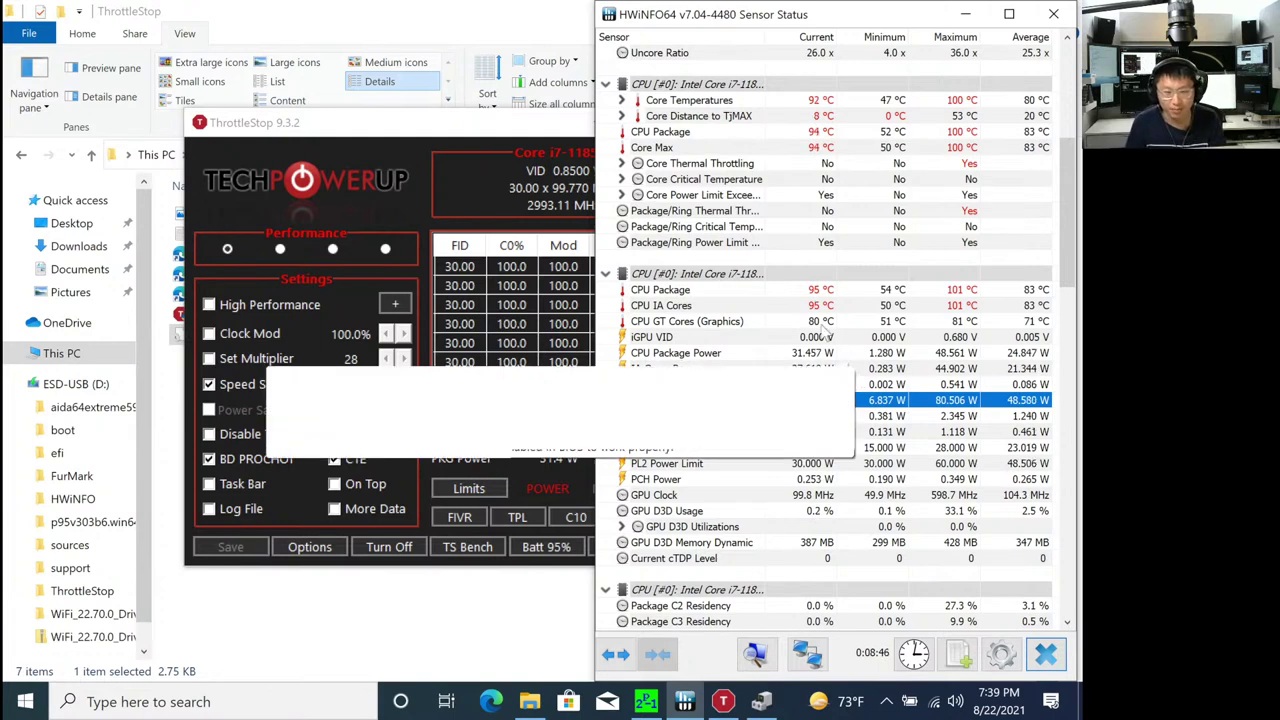
pyautogui.click(850, 290)
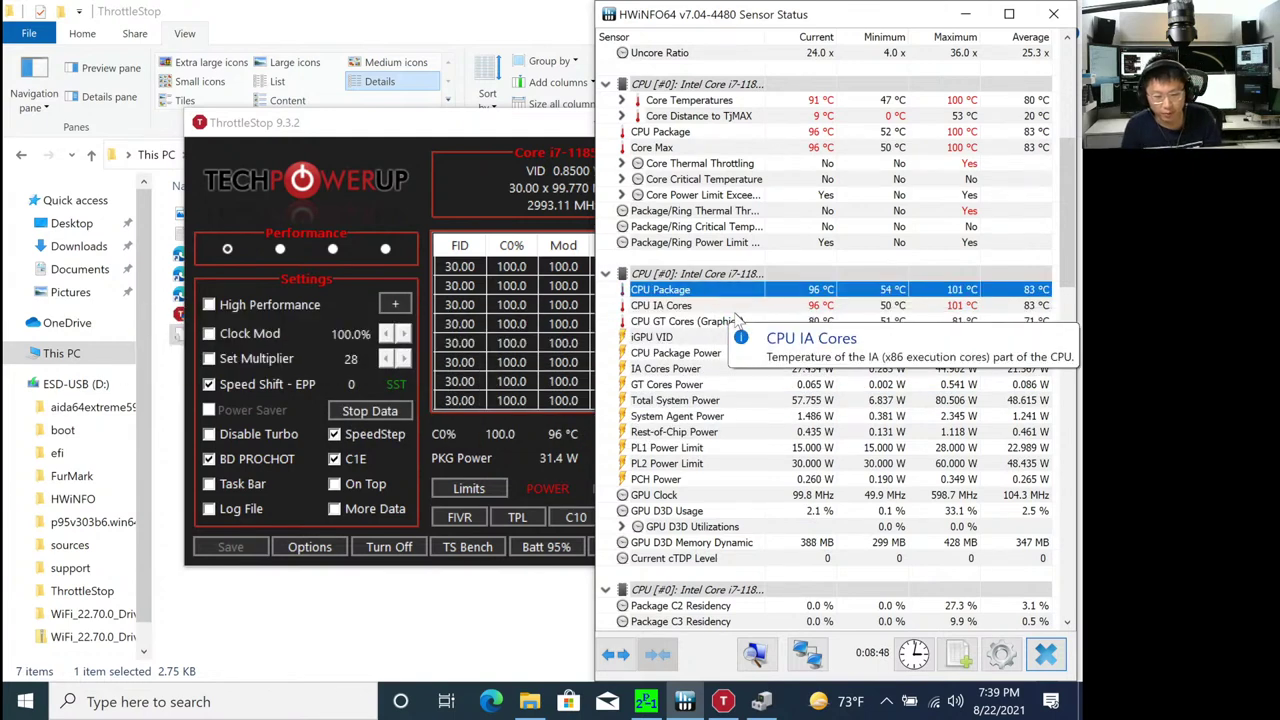
pyautogui.click(797, 307)
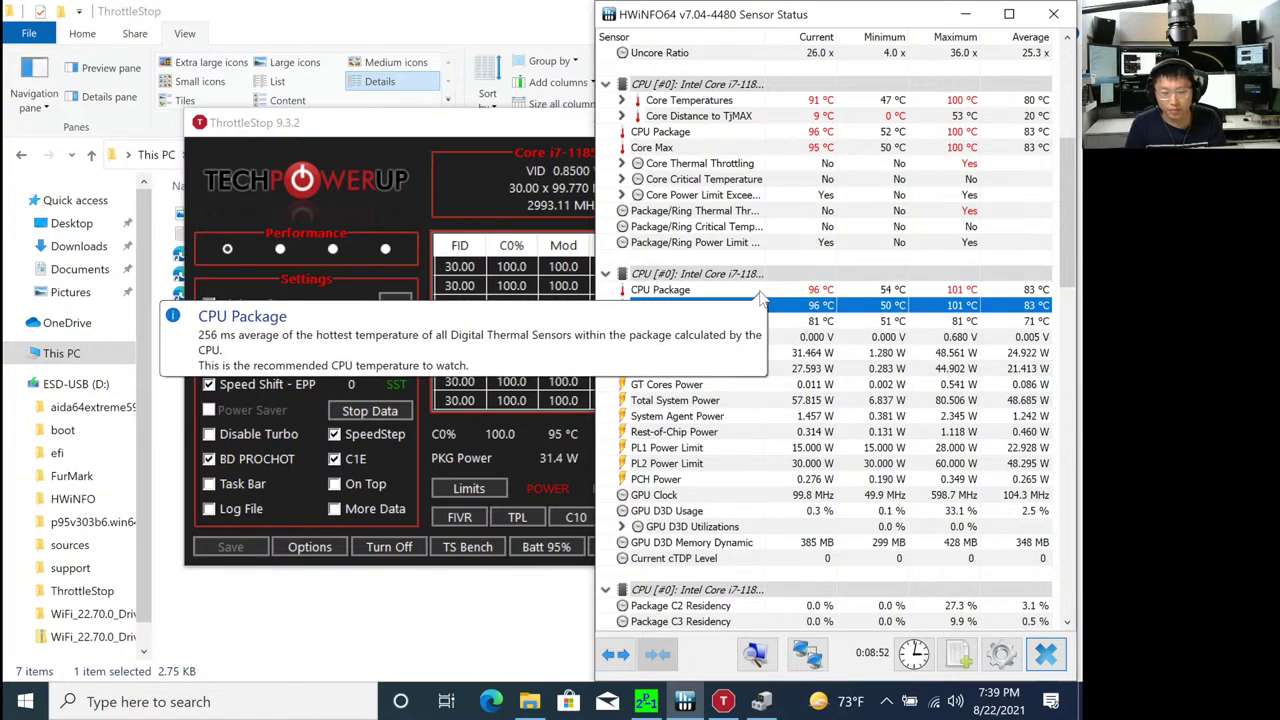
pyautogui.click(758, 292)
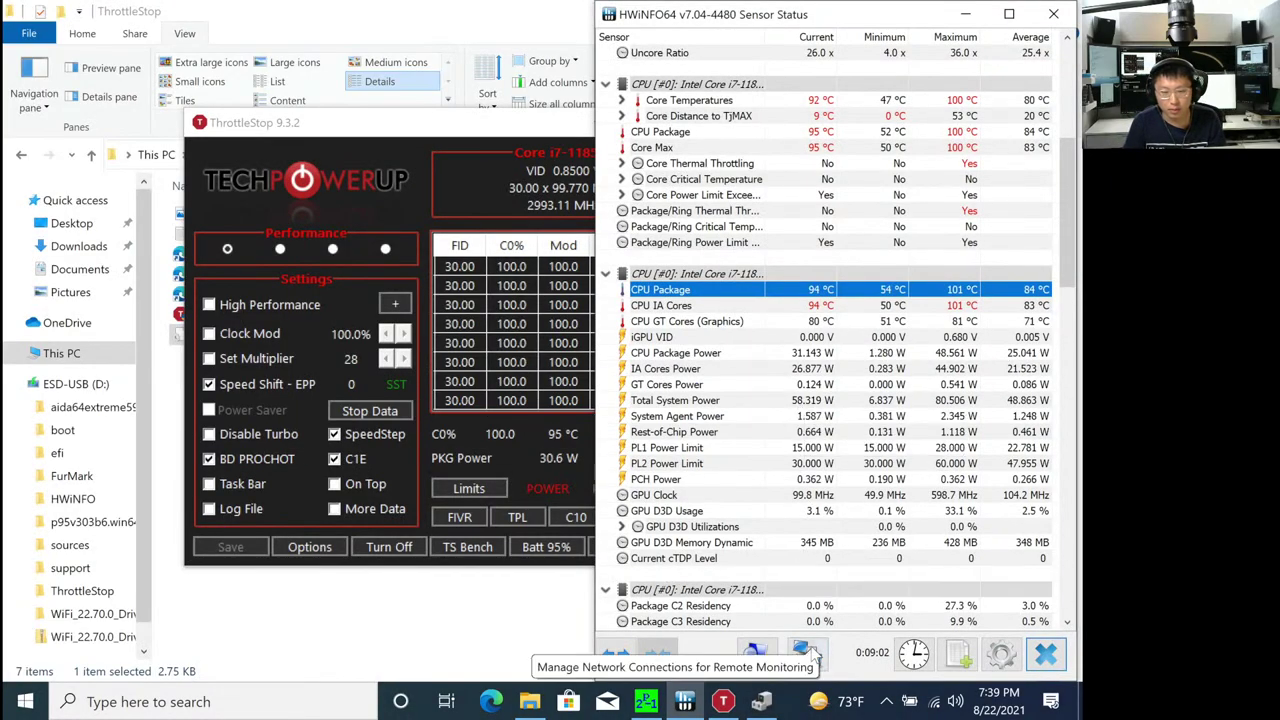
# Place the ThrottleStop window beside HWiNFO64 and watch the CPU temperatures and package power in both under load.
pyautogui.moveTo(485, 130); pyautogui.dragTo(362, 130)
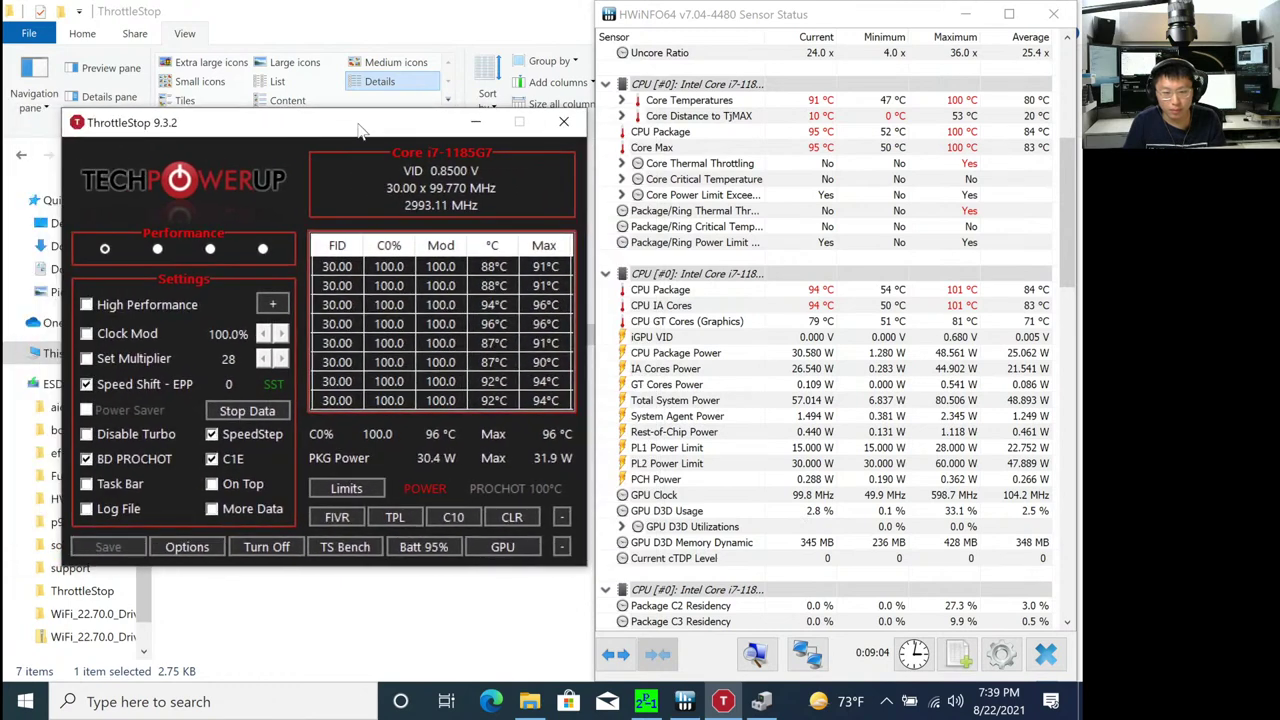
pyautogui.moveTo(770, 415)
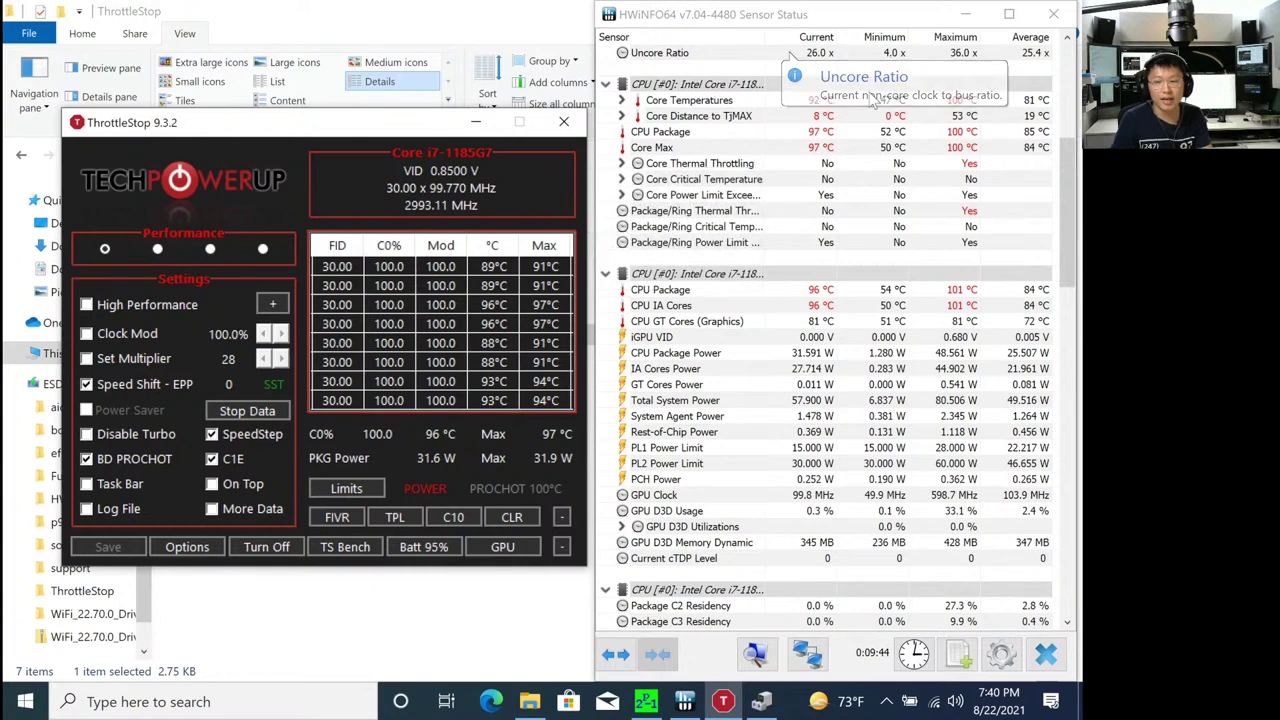
pyautogui.click(1074, 89)
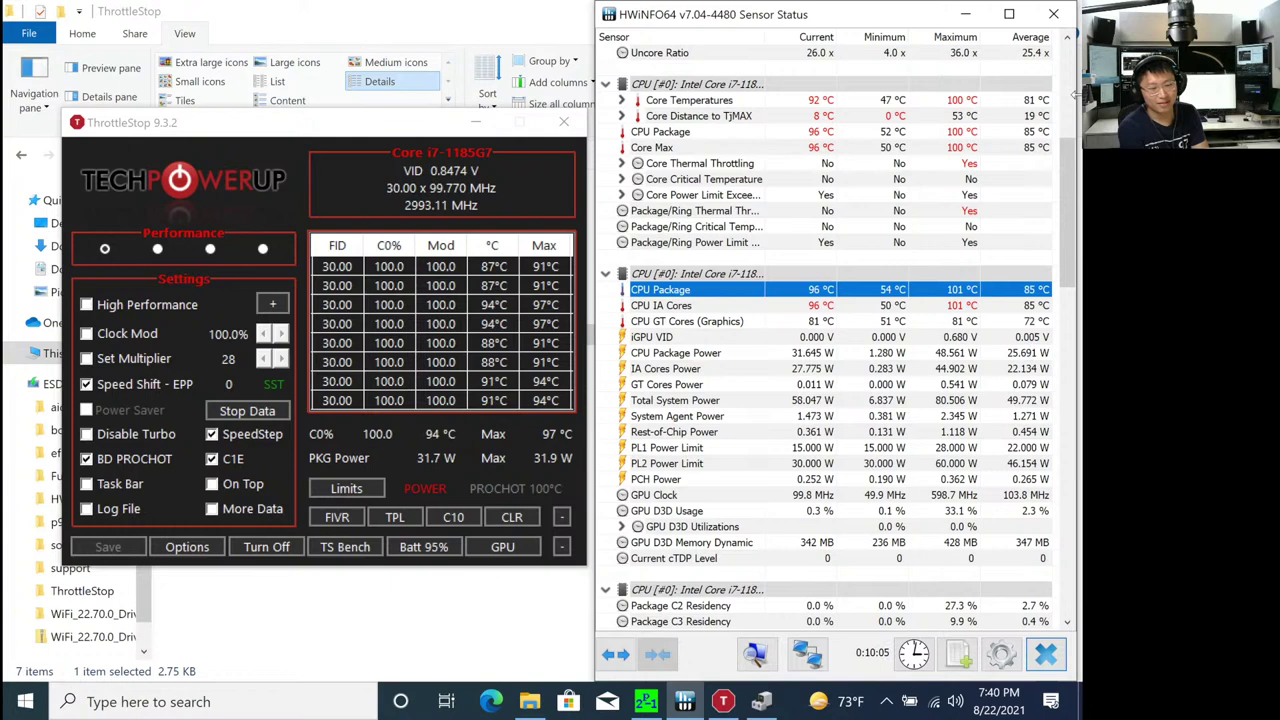
pyautogui.click(235, 147)
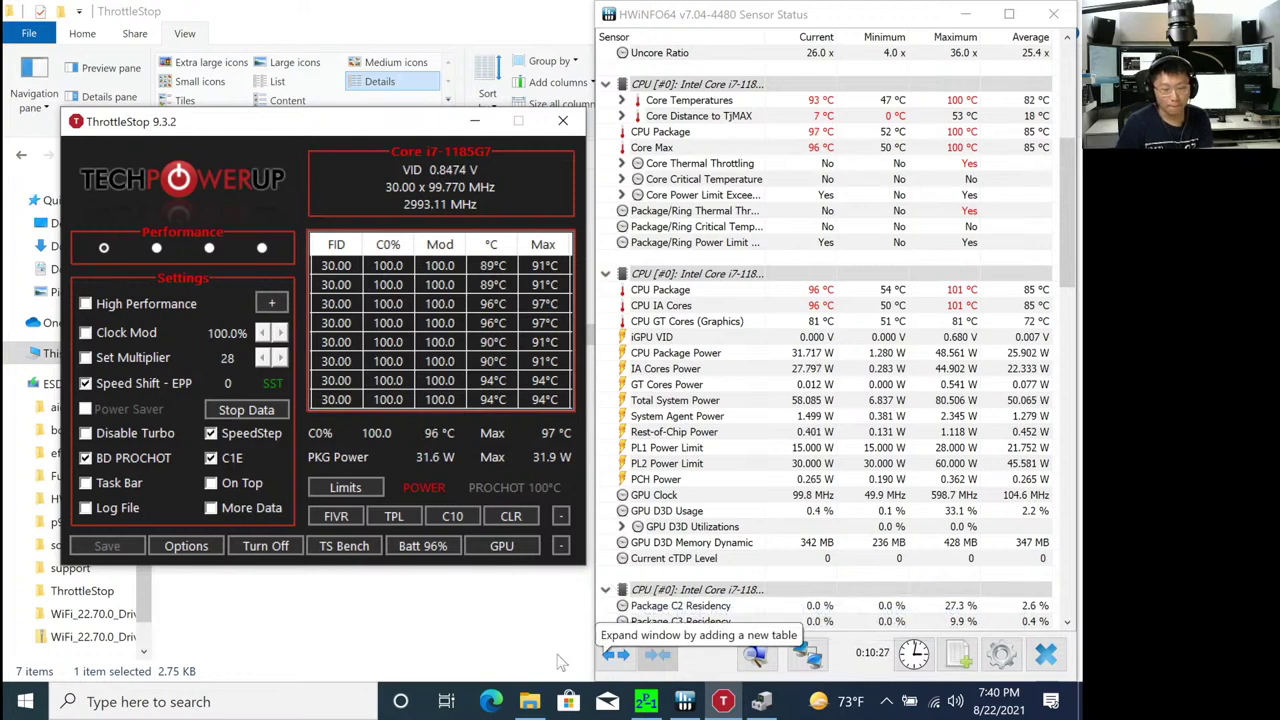
# Launch FurMark from its folder in Downloads and dismiss the update notice.
pyautogui.click(530, 701)
pyautogui.hotkey('alt', 'Up')
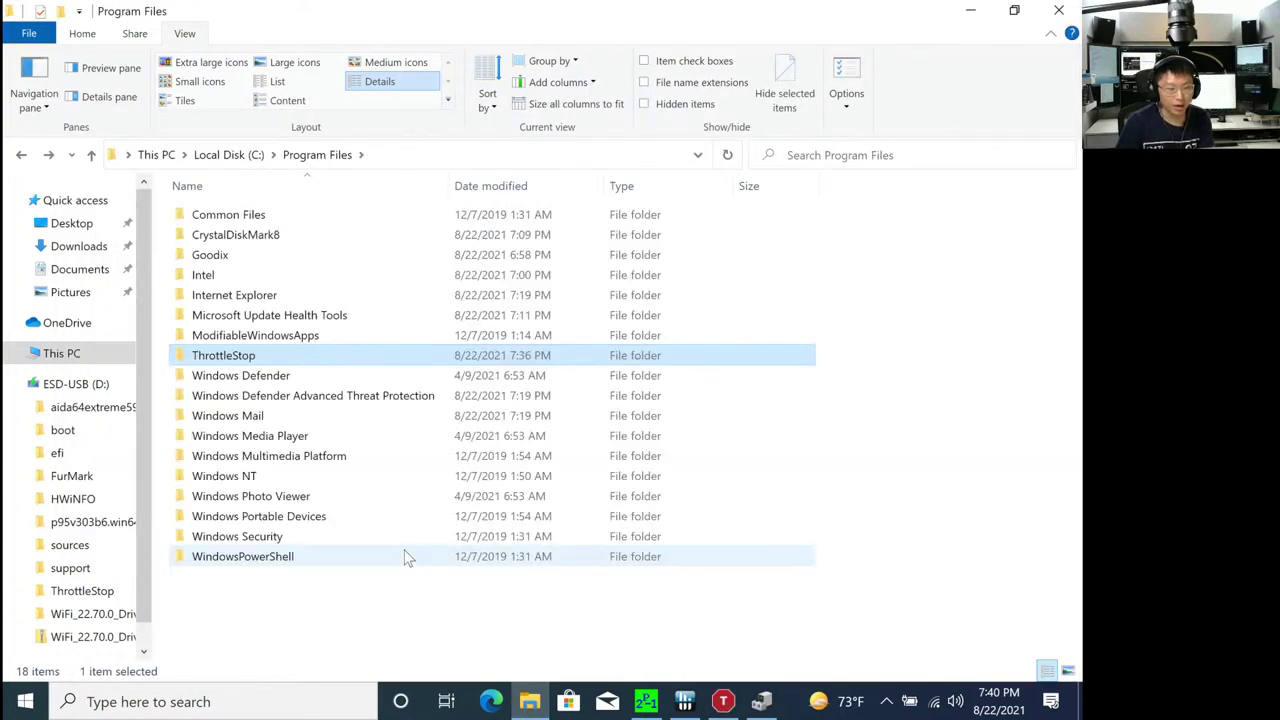
pyautogui.click(80, 246)
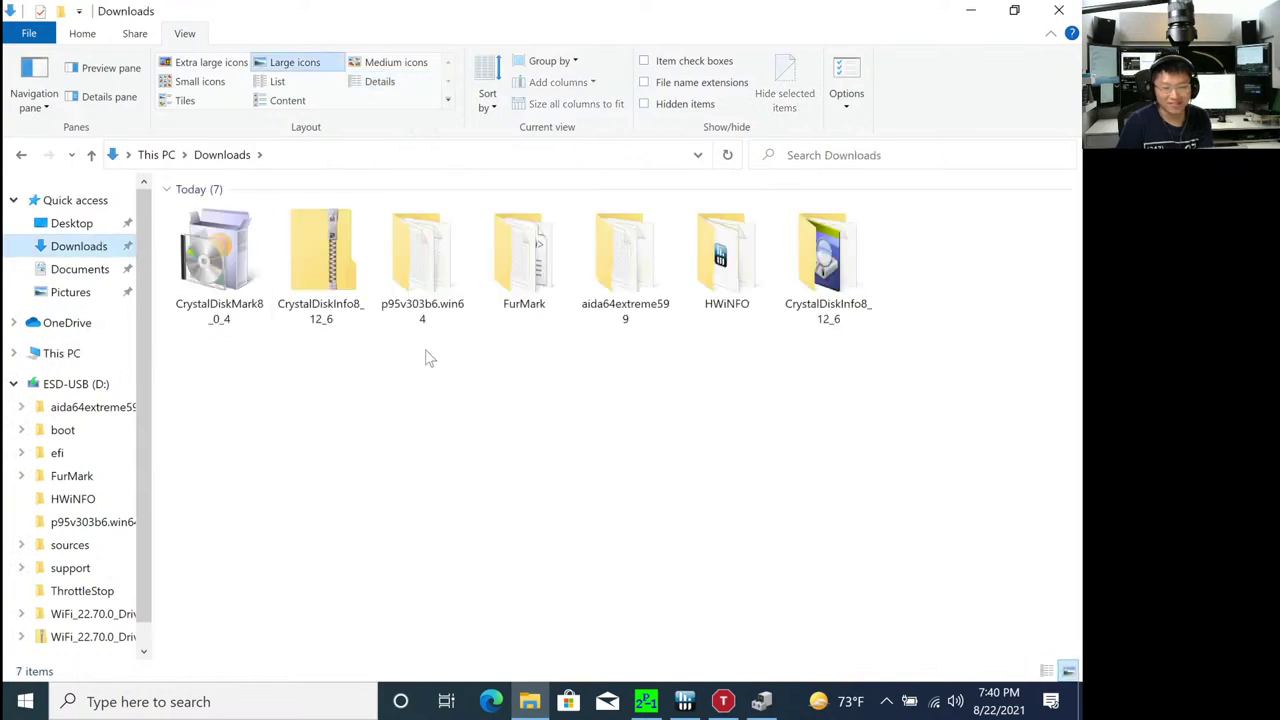
pyautogui.rightClick(522, 244)
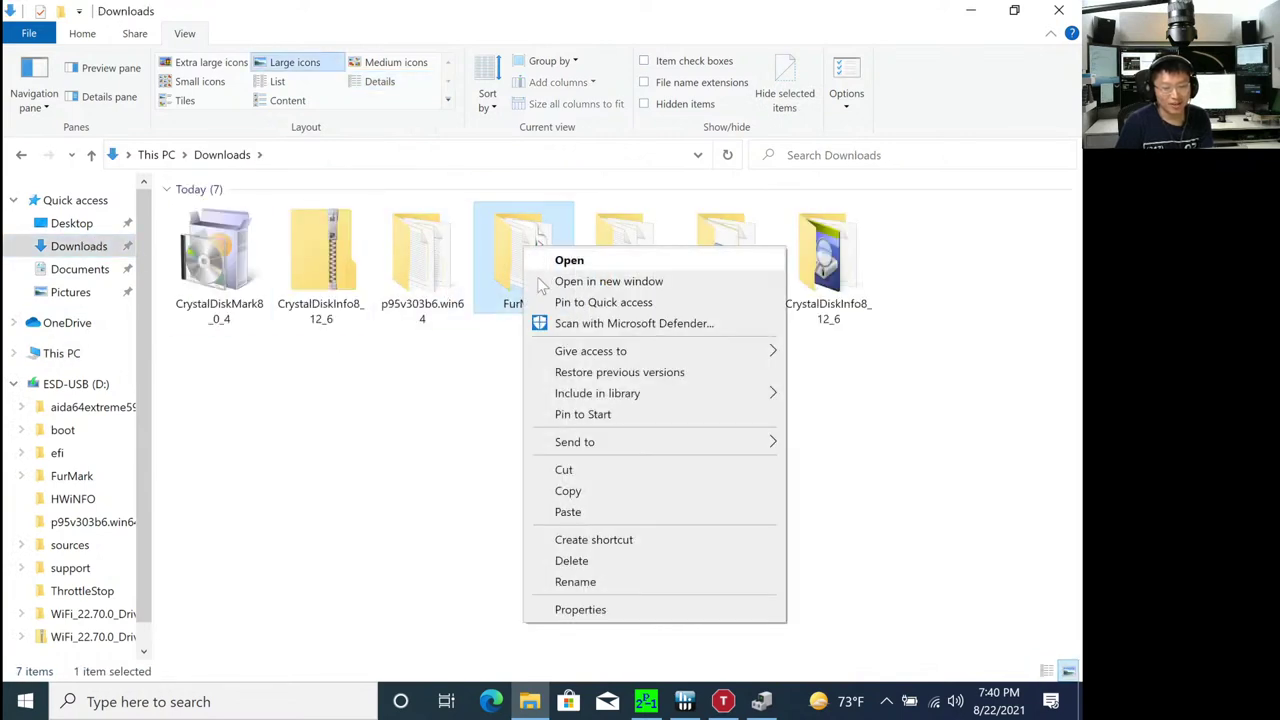
pyautogui.click(502, 237)
pyautogui.doubleClick(502, 237)
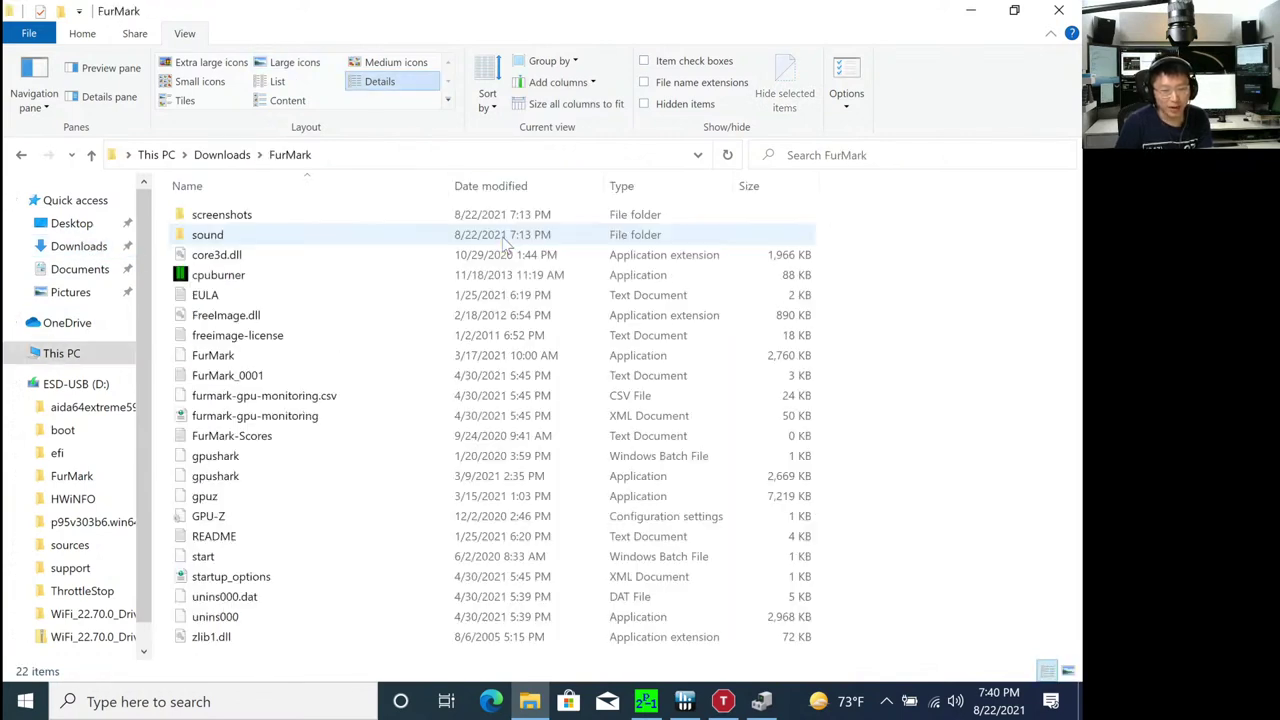
pyautogui.doubleClick(268, 357)
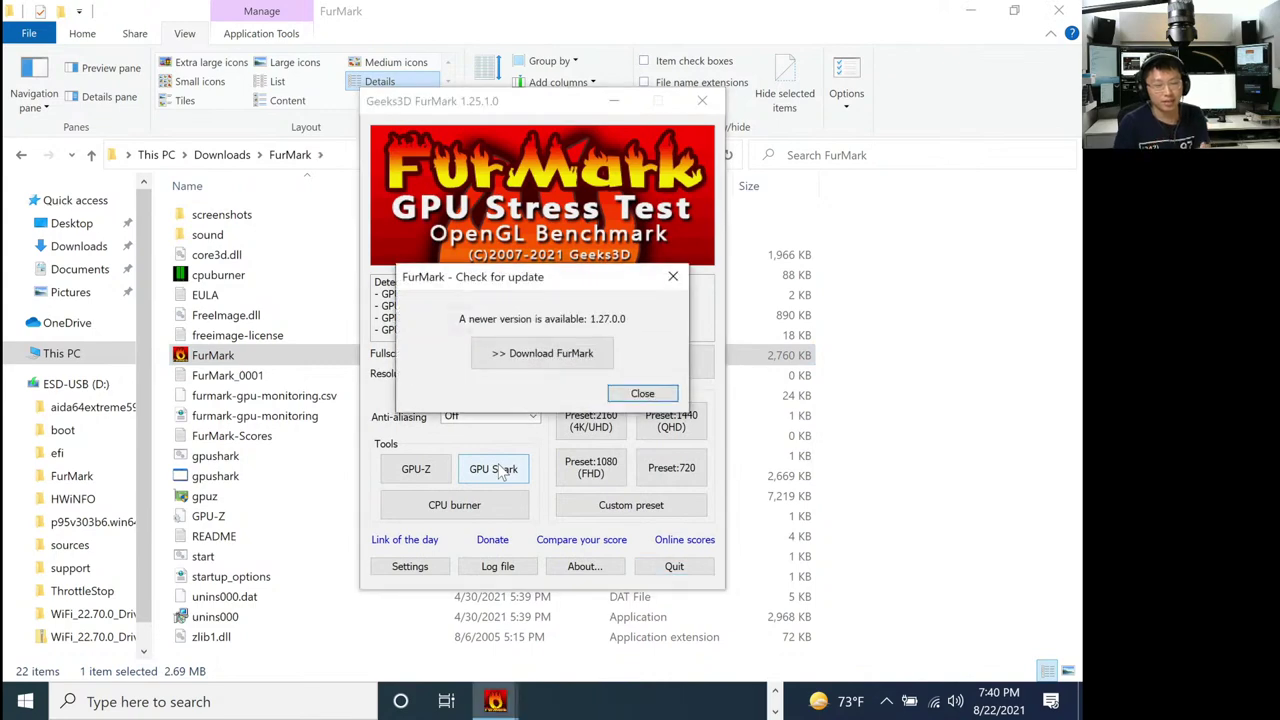
pyautogui.click(656, 392)
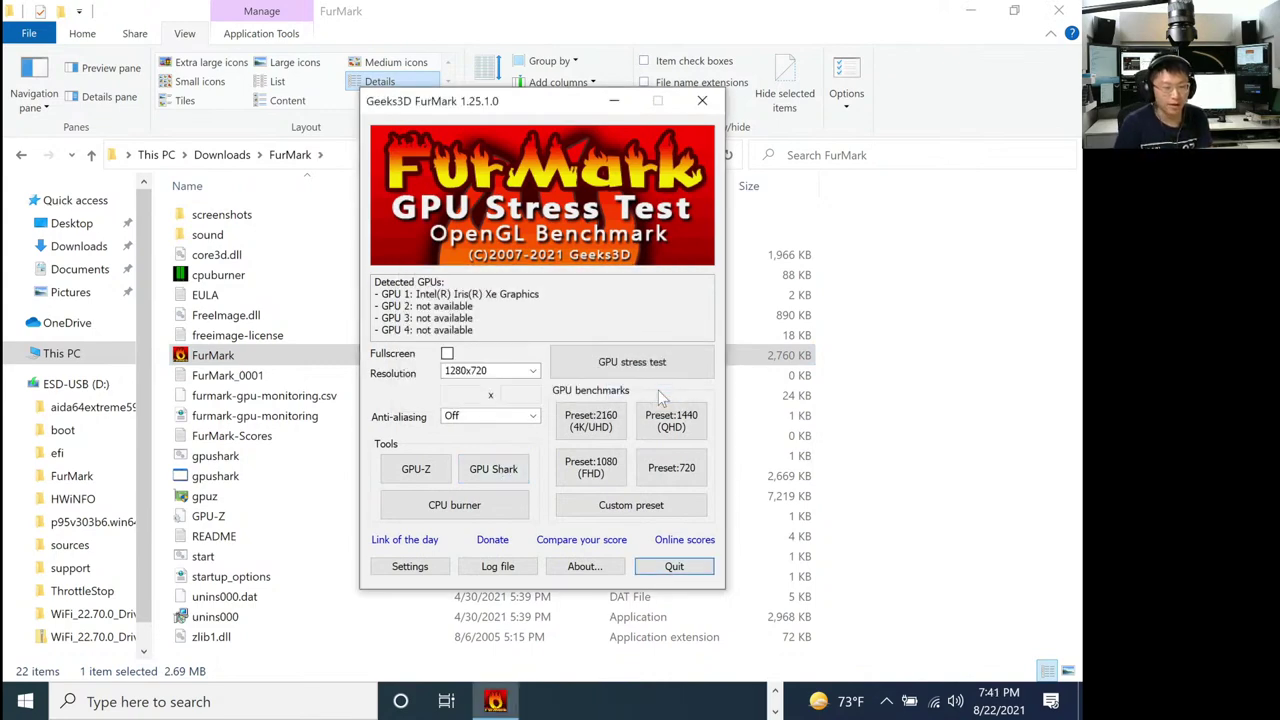
# Set FurMark to a 1920x1200 resolution with 8X MSAA anti-aliasing and start the GPU stress test.
pyautogui.click(532, 371)
pyautogui.scroll(-2, 512, 285)
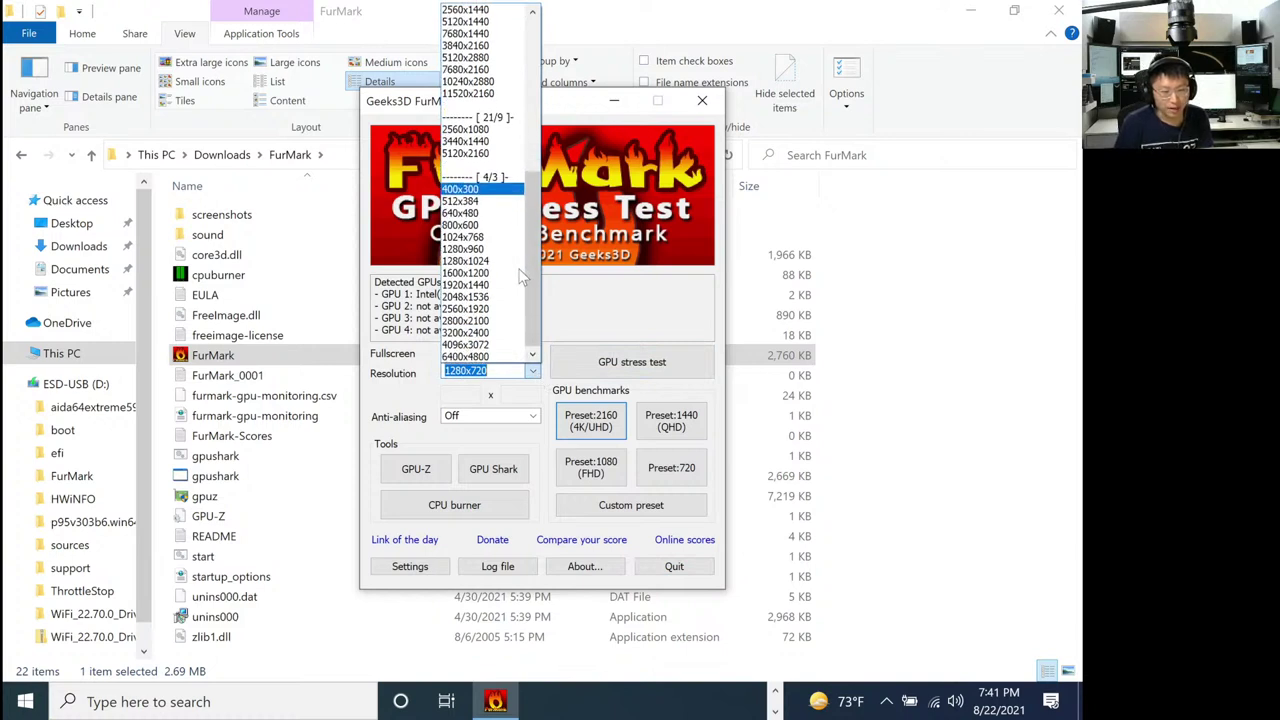
pyautogui.scroll(9, 500, 300)
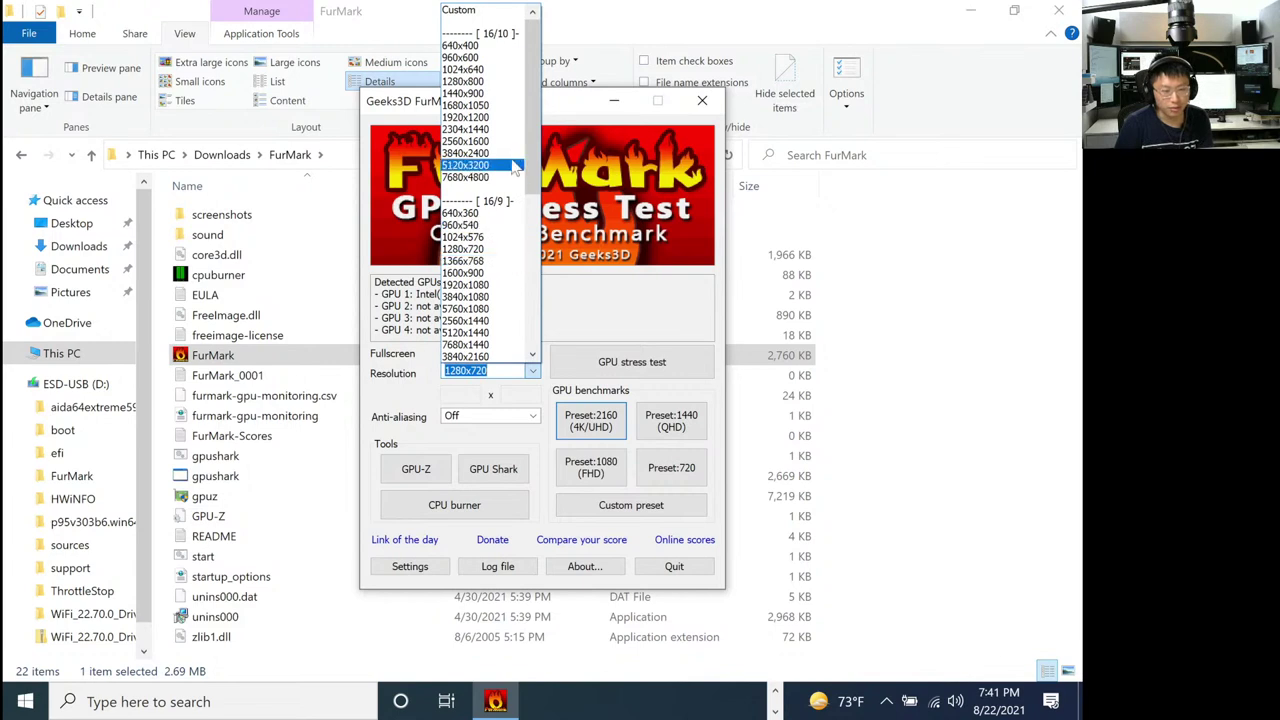
pyautogui.click(505, 117)
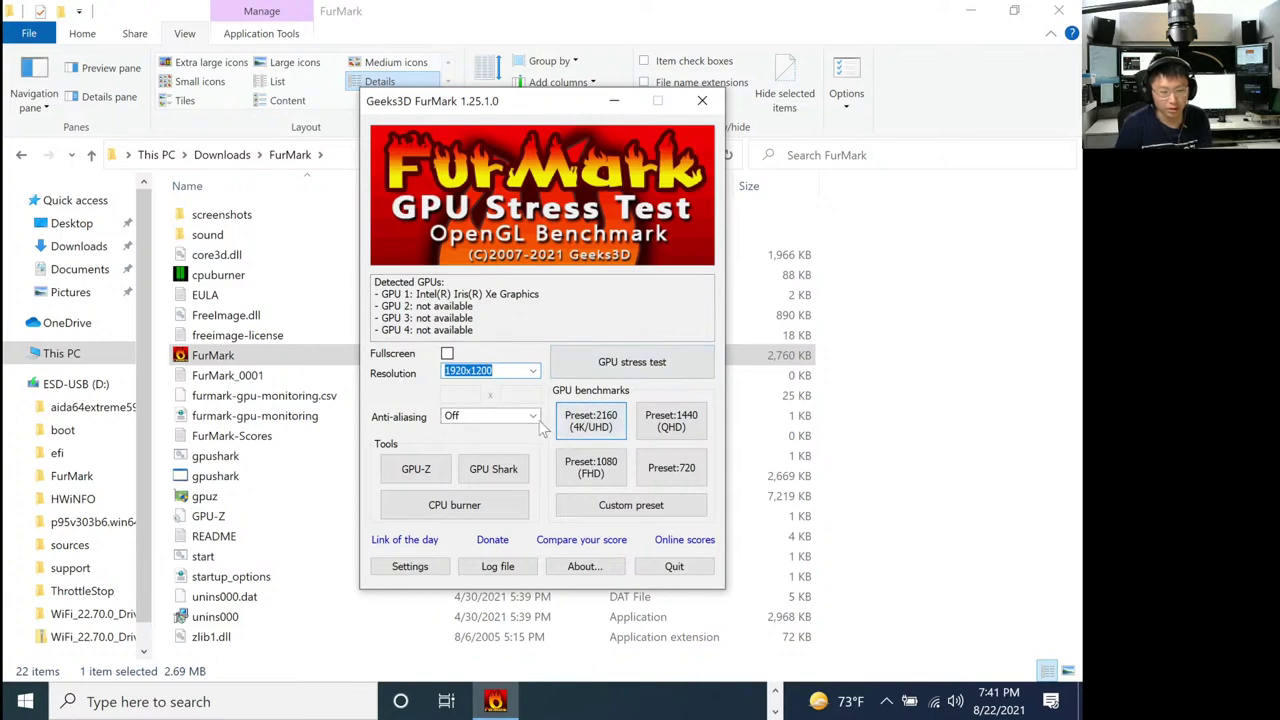
pyautogui.click(495, 416)
pyautogui.click(462, 467)
pyautogui.click(466, 470)
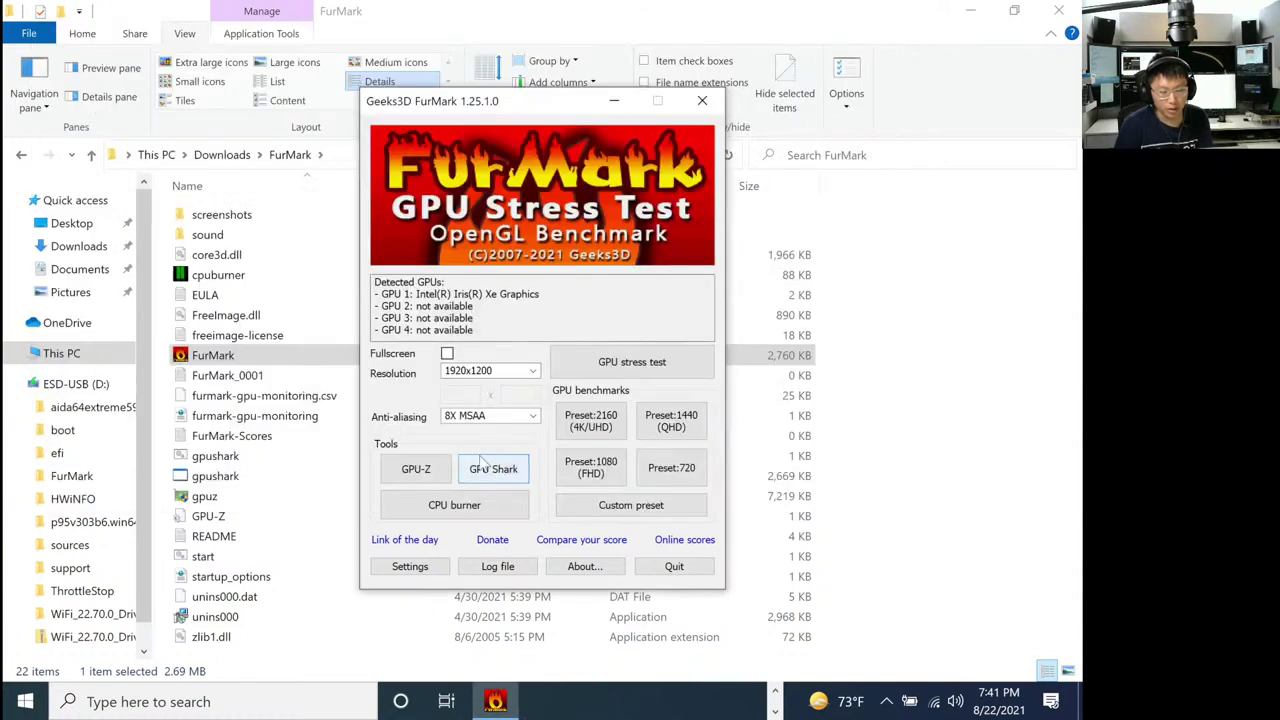
pyautogui.click(485, 465)
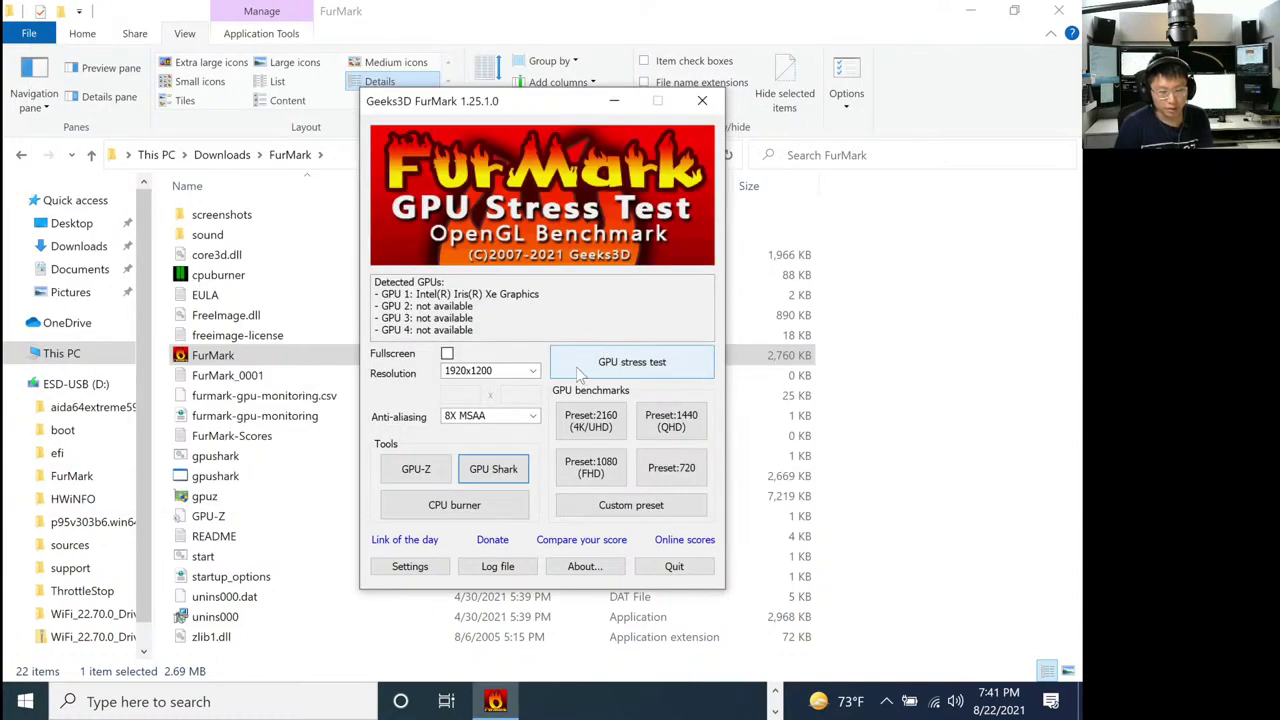
pyautogui.click(620, 372)
pyautogui.click(688, 422)
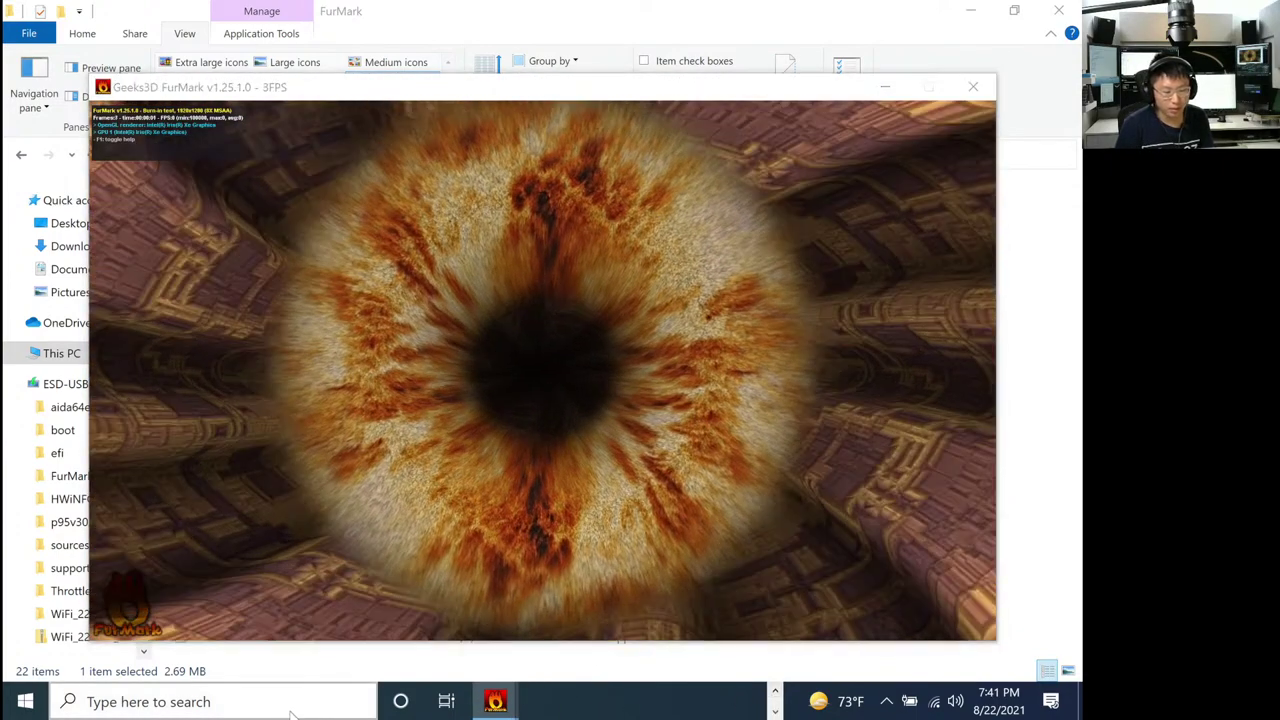
# Set the taskbar search box to Hidden so that all open program icons fit.
pyautogui.rightClick(290, 706)
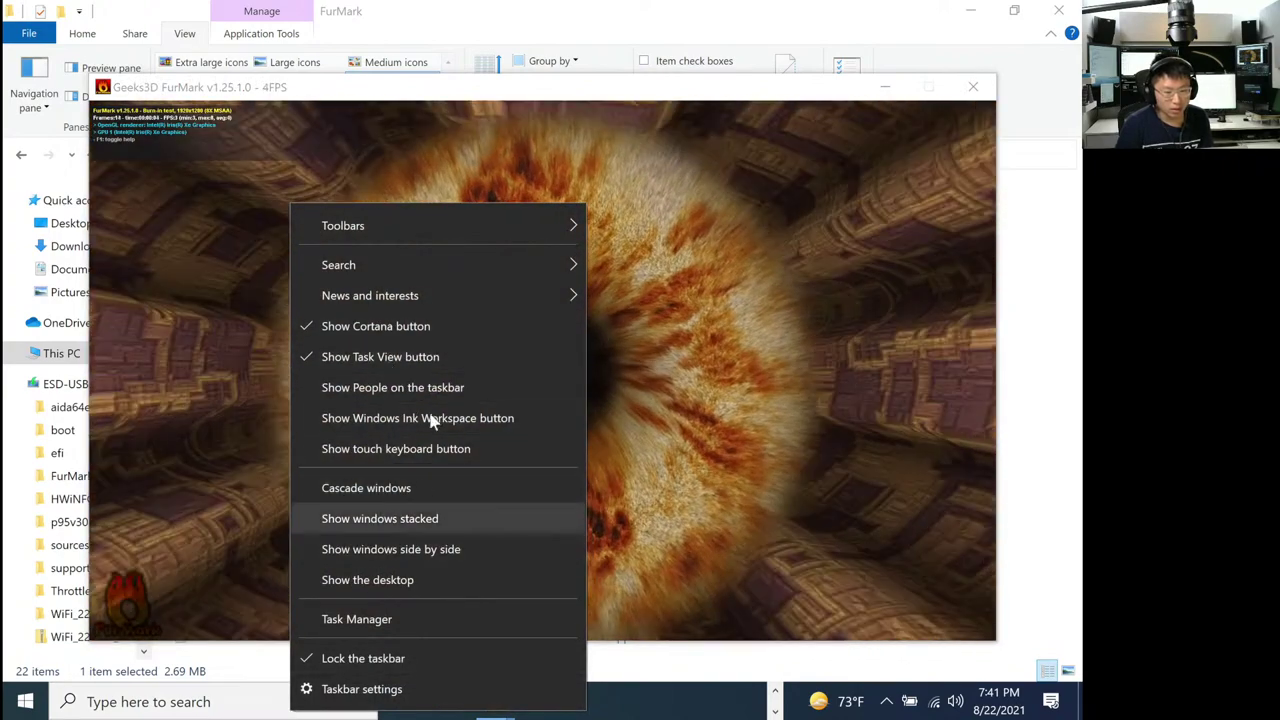
pyautogui.moveTo(372, 268)
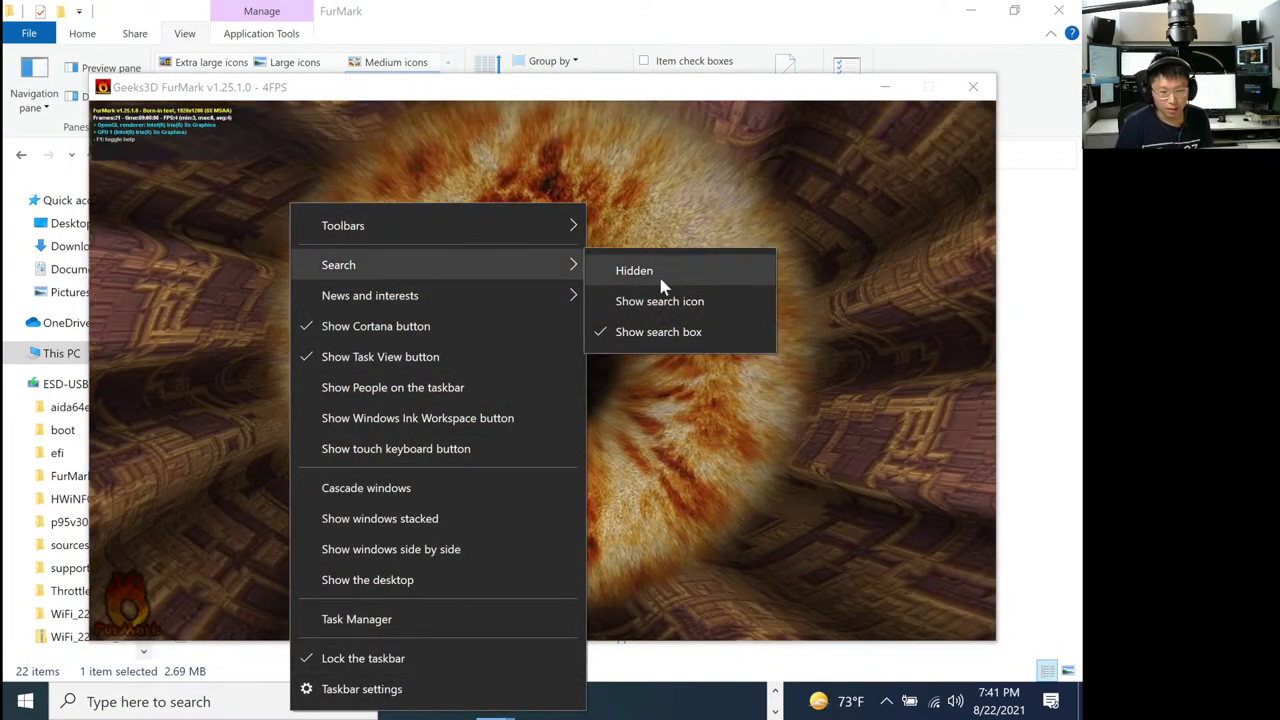
pyautogui.click(660, 278)
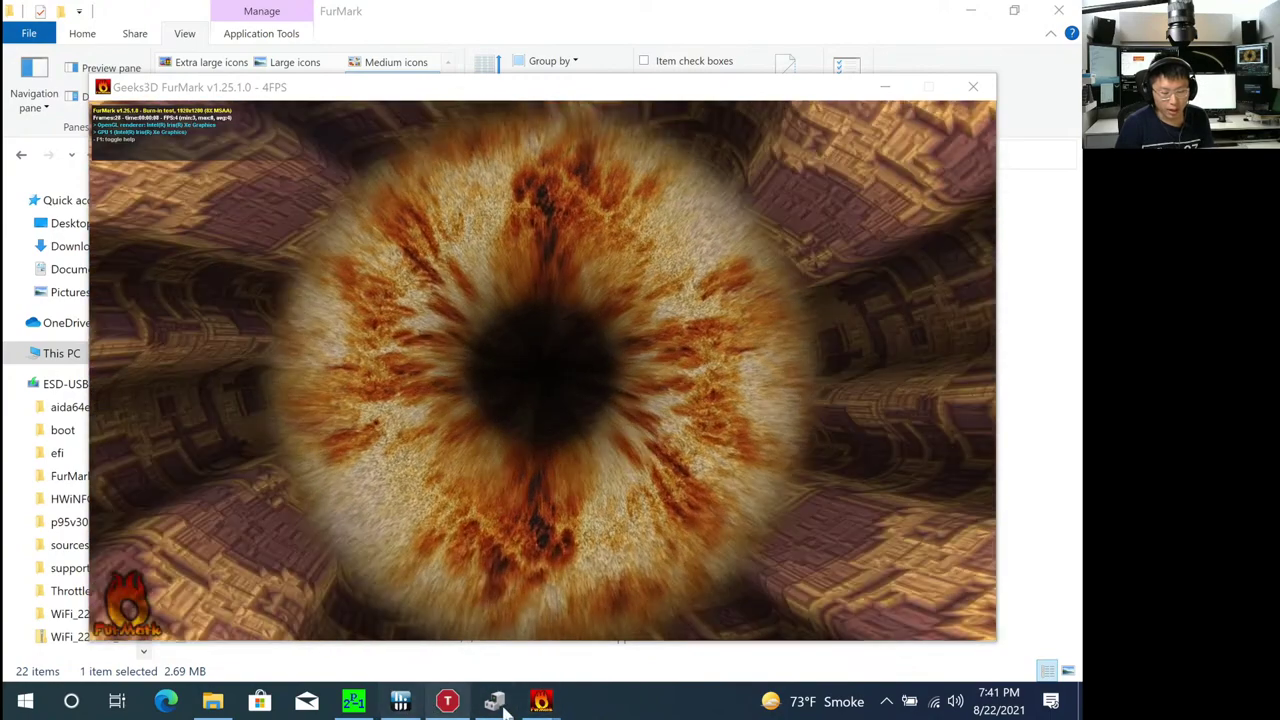
# Bring up ThrottleStop and HWiNFO64 and examine the temperatures and CPU Package Power under combined CPU and GPU load.
pyautogui.click(447, 701)
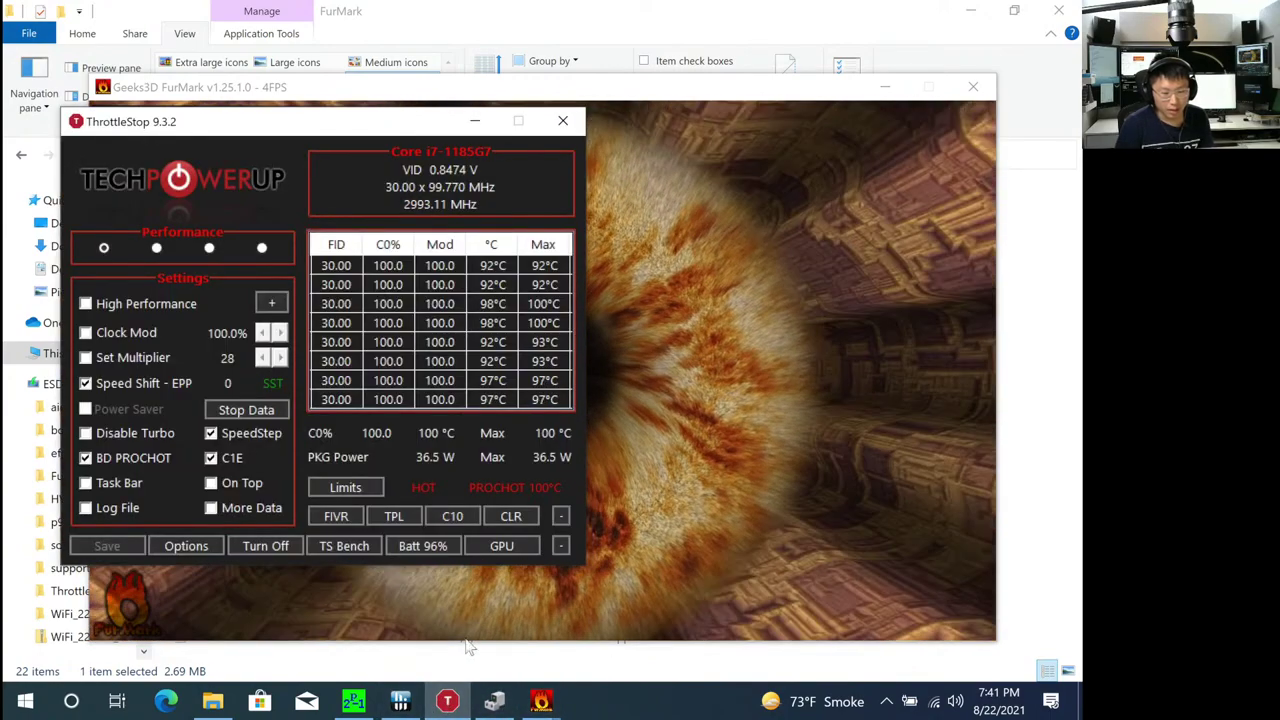
pyautogui.click(400, 701)
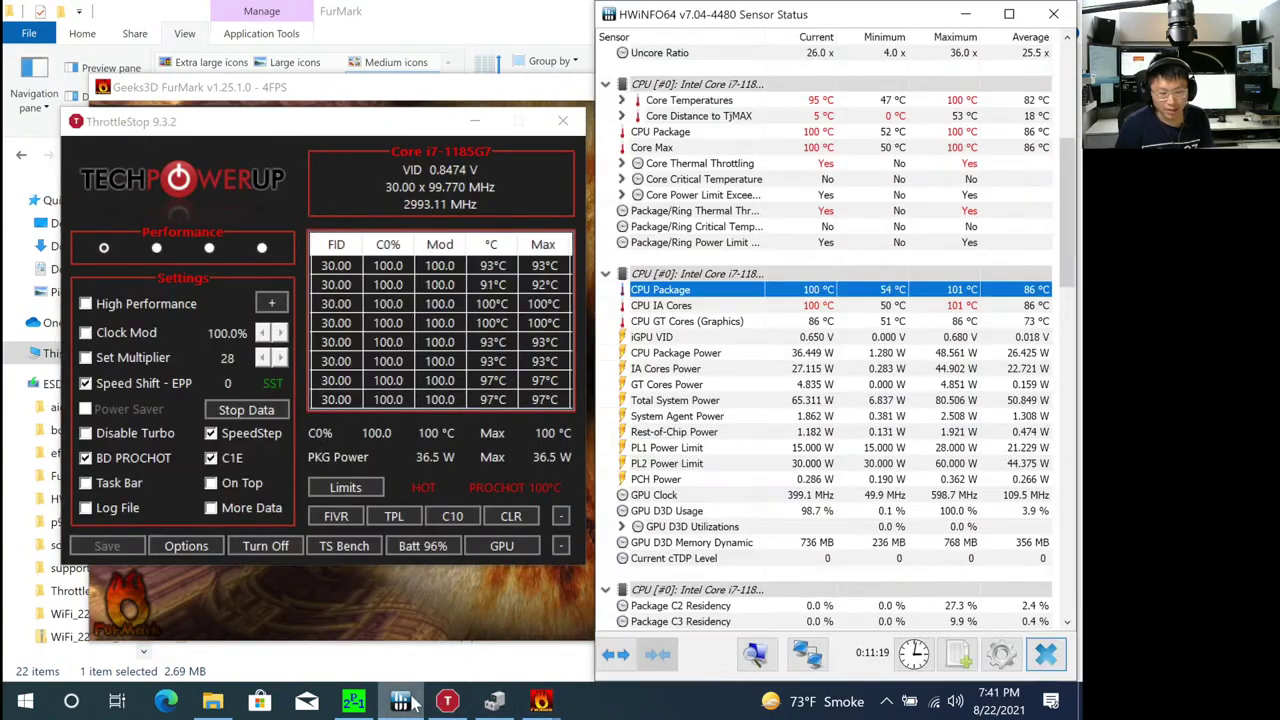
pyautogui.click(755, 356)
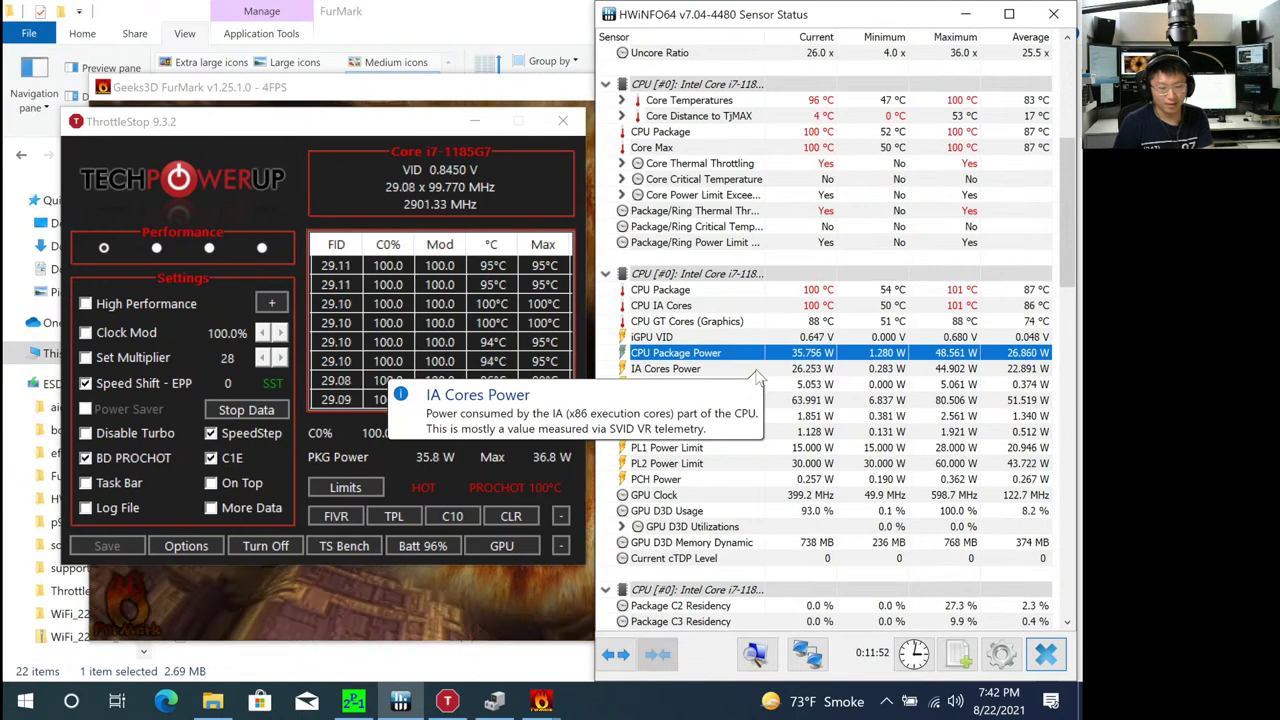
pyautogui.click(316, 124)
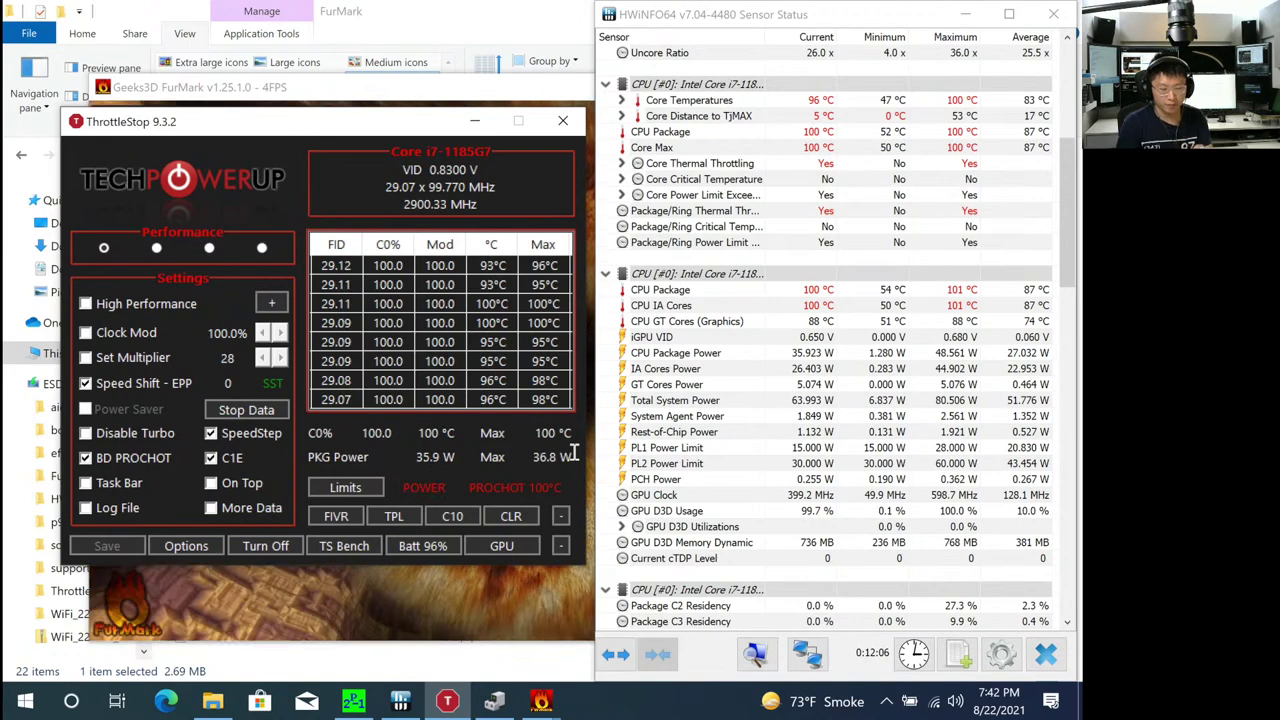
# End the combined load by exiting Prime95 and closing all FurMark windows.
pyautogui.click(888, 703)
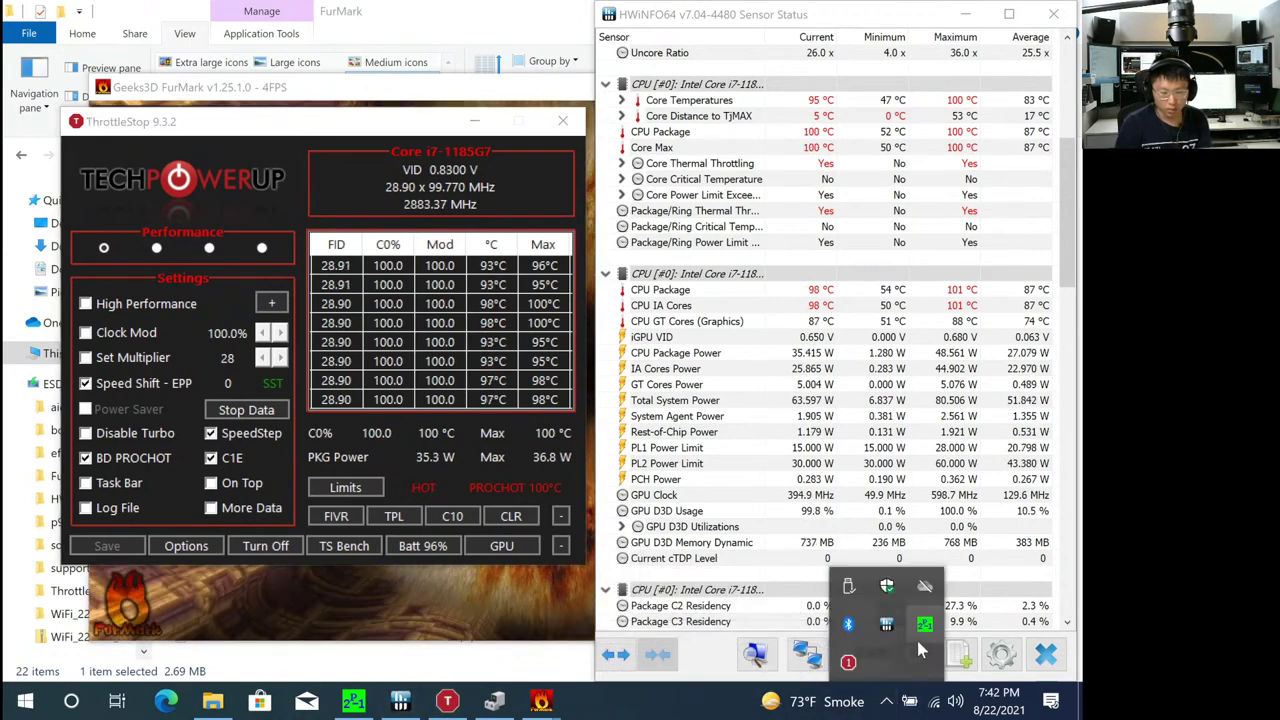
pyautogui.click(921, 636)
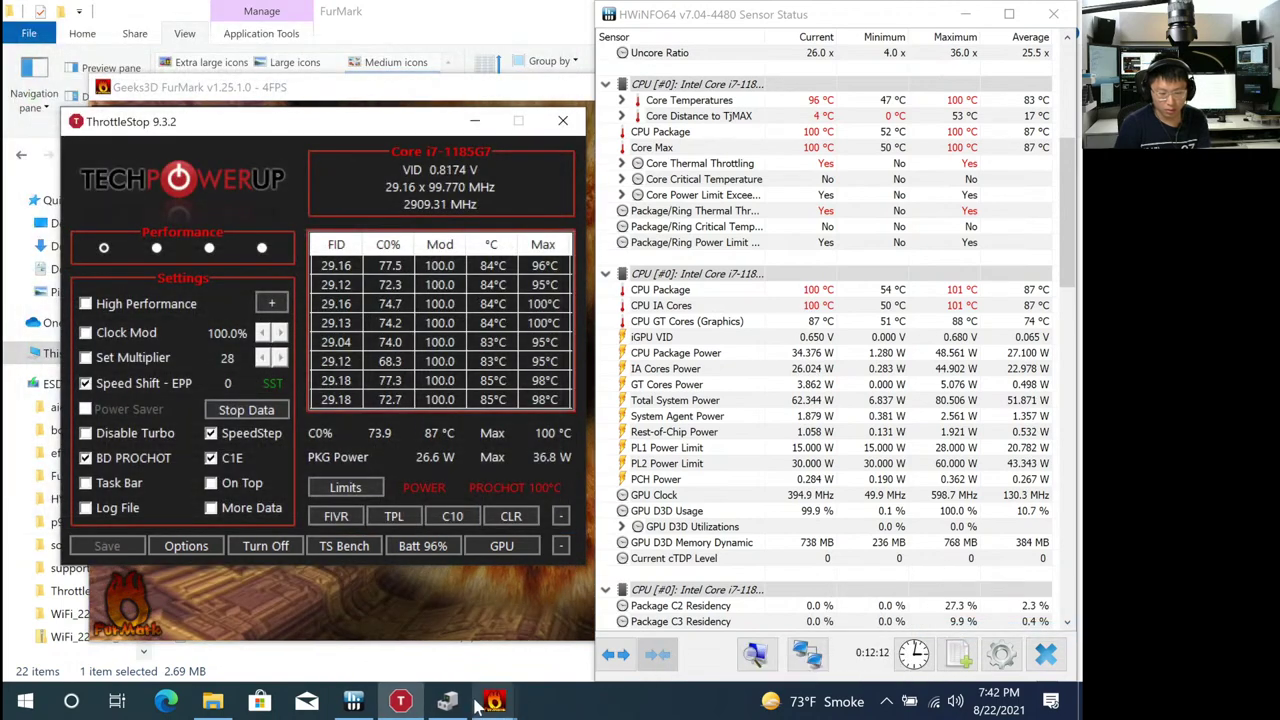
pyautogui.click(495, 690)
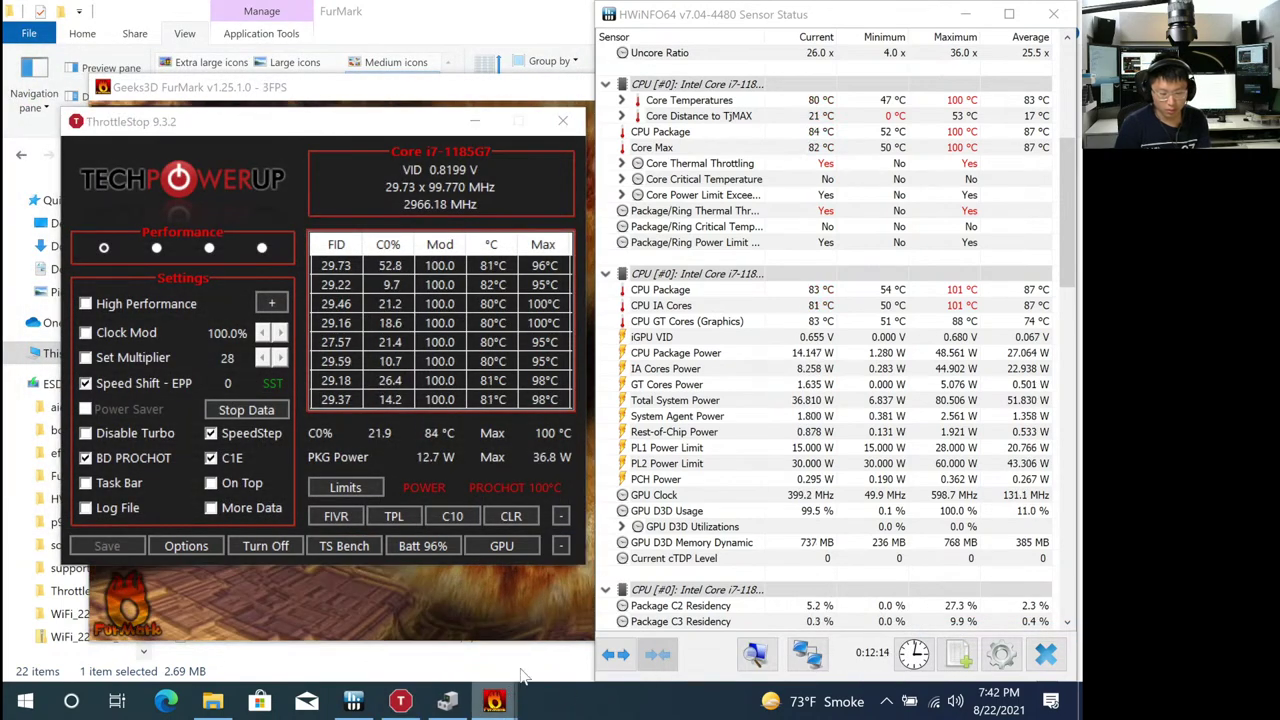
pyautogui.rightClick(494, 701)
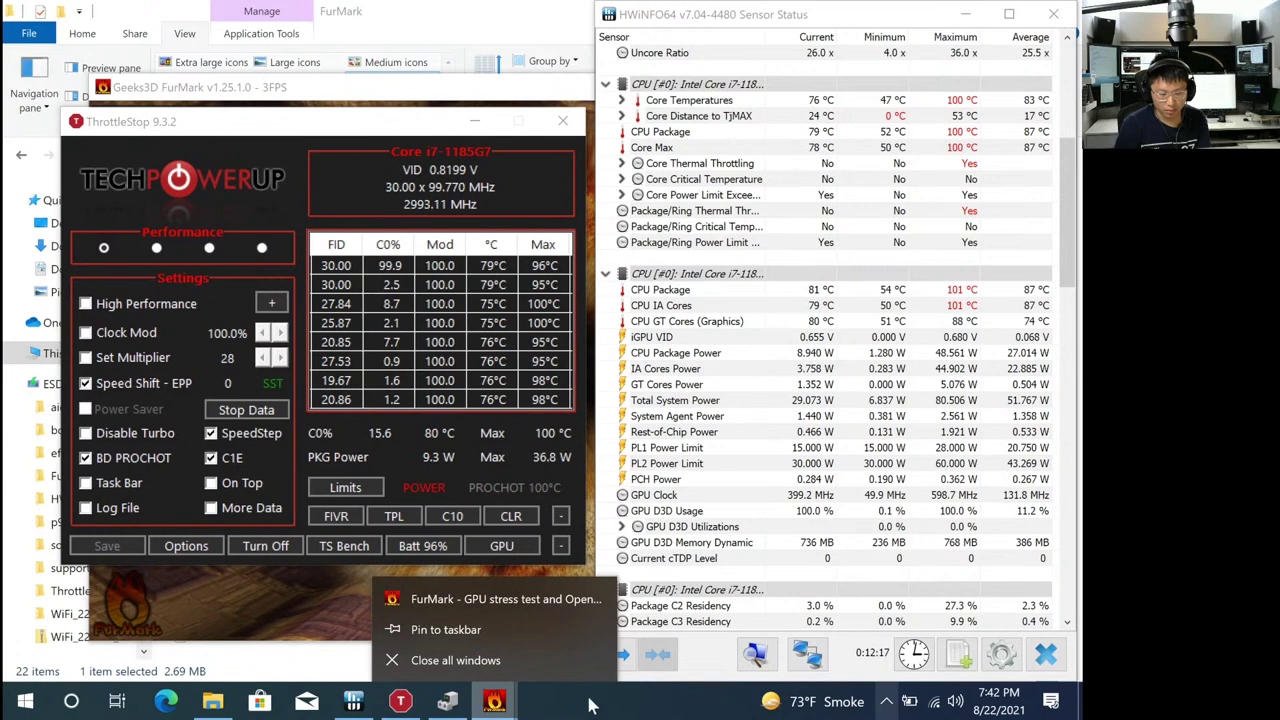
pyautogui.click(497, 664)
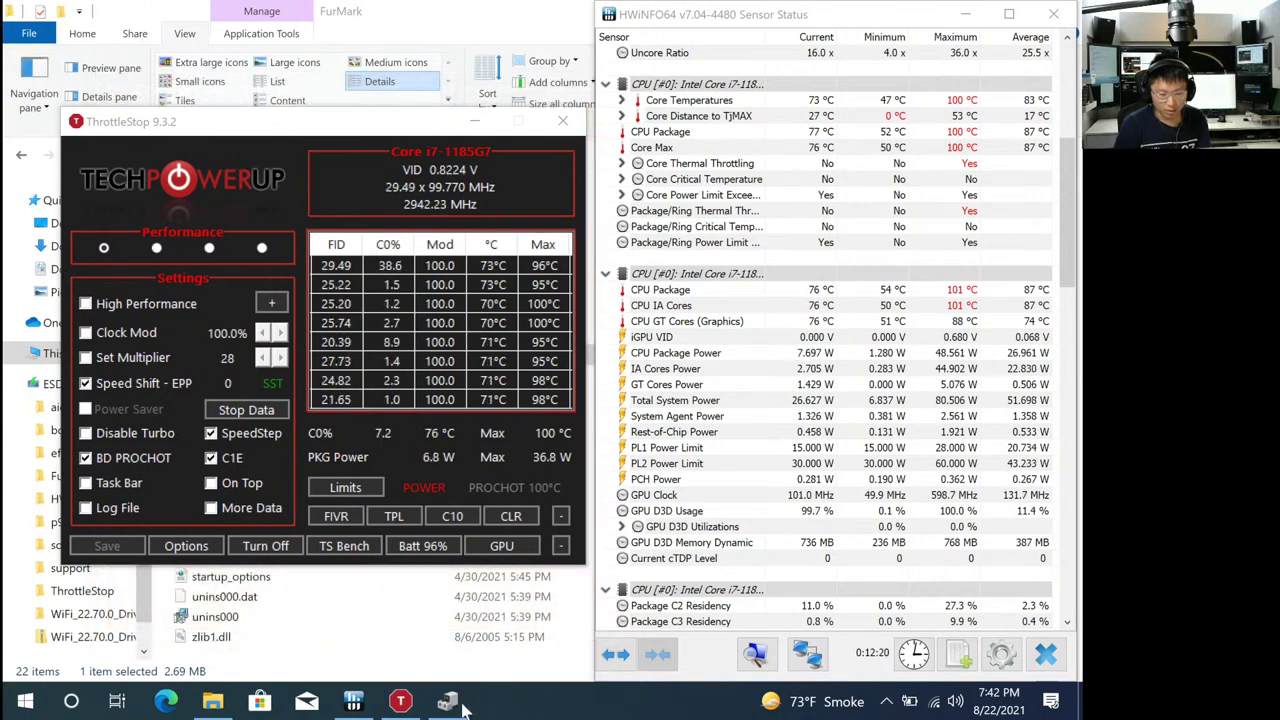
# Minimize ThrottleStop and check the battery charge and the plugged-in power mode.
pyautogui.click(390, 131)
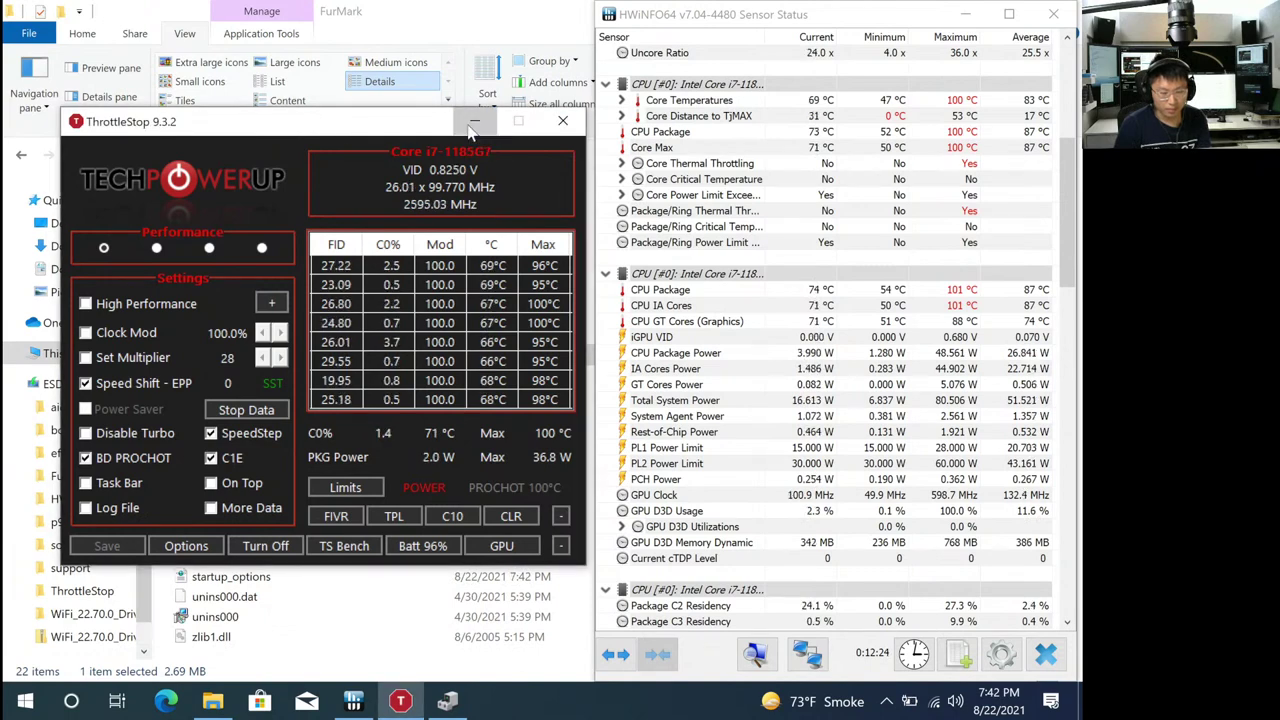
pyautogui.click(474, 121)
pyautogui.click(888, 703)
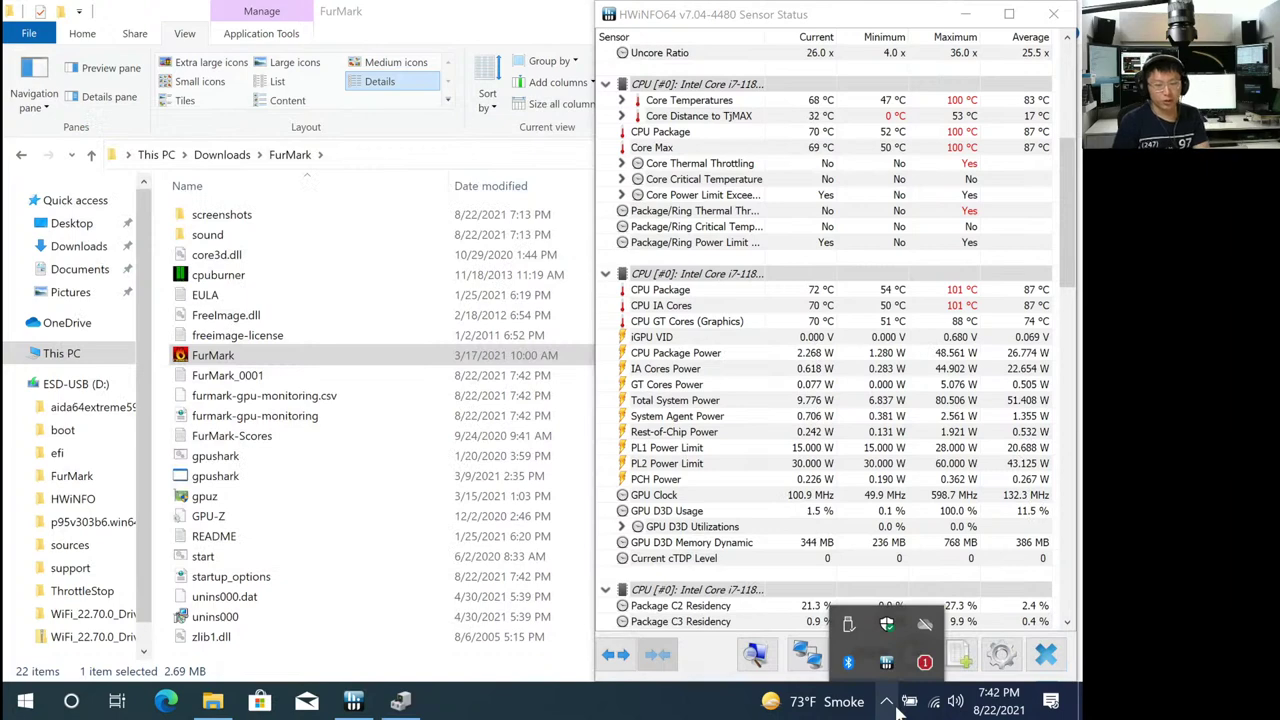
pyautogui.click(894, 706)
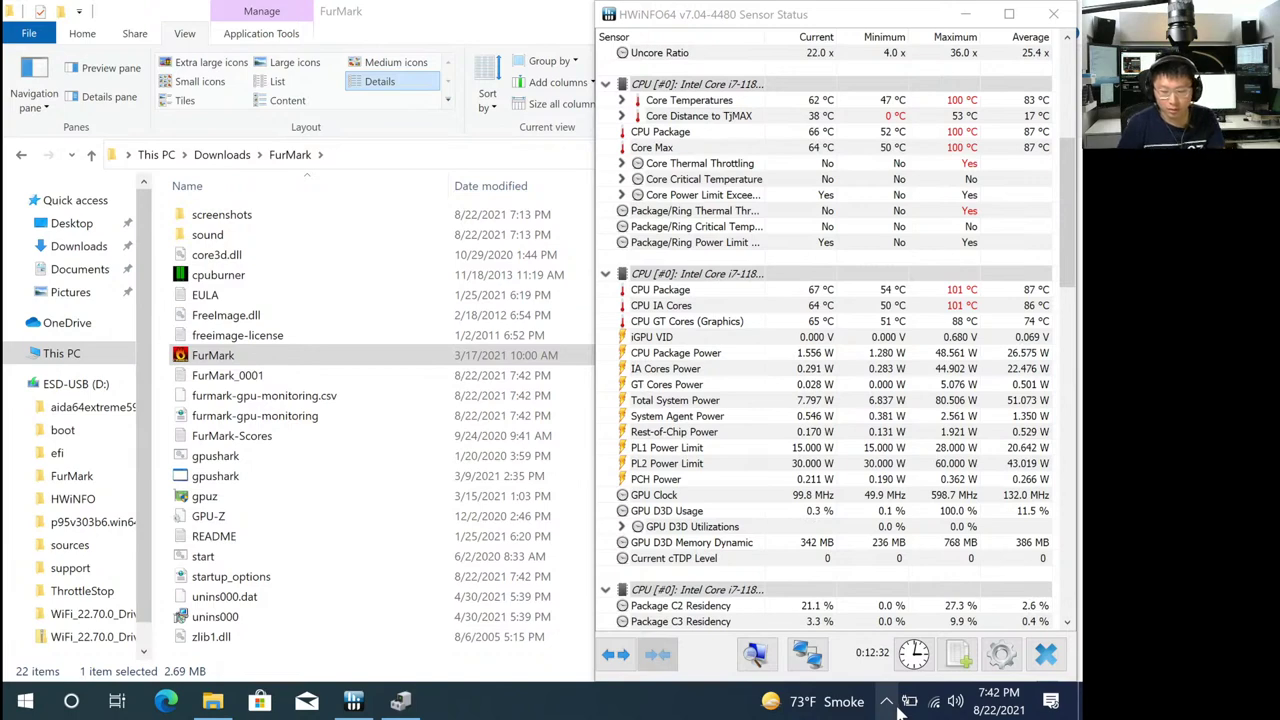
pyautogui.click(907, 703)
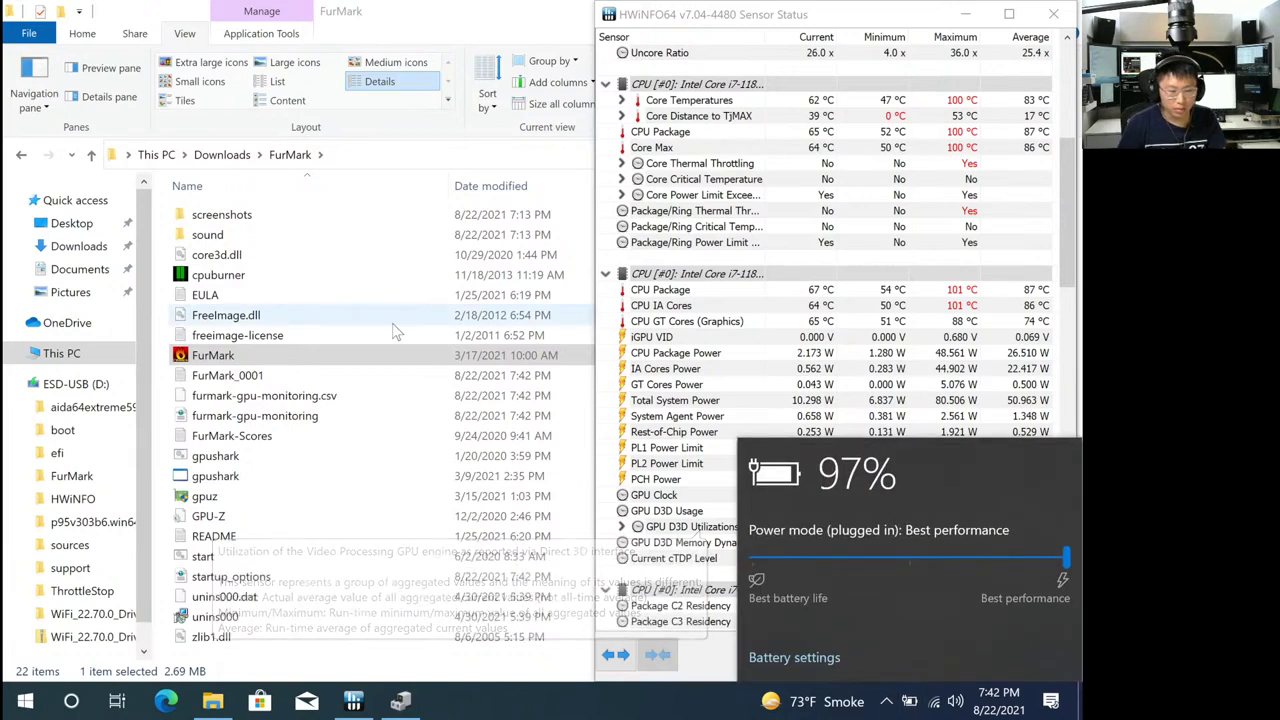
# Return File Explorer to the Downloads folder and bring Device Manager to the front.
pyautogui.click(80, 247)
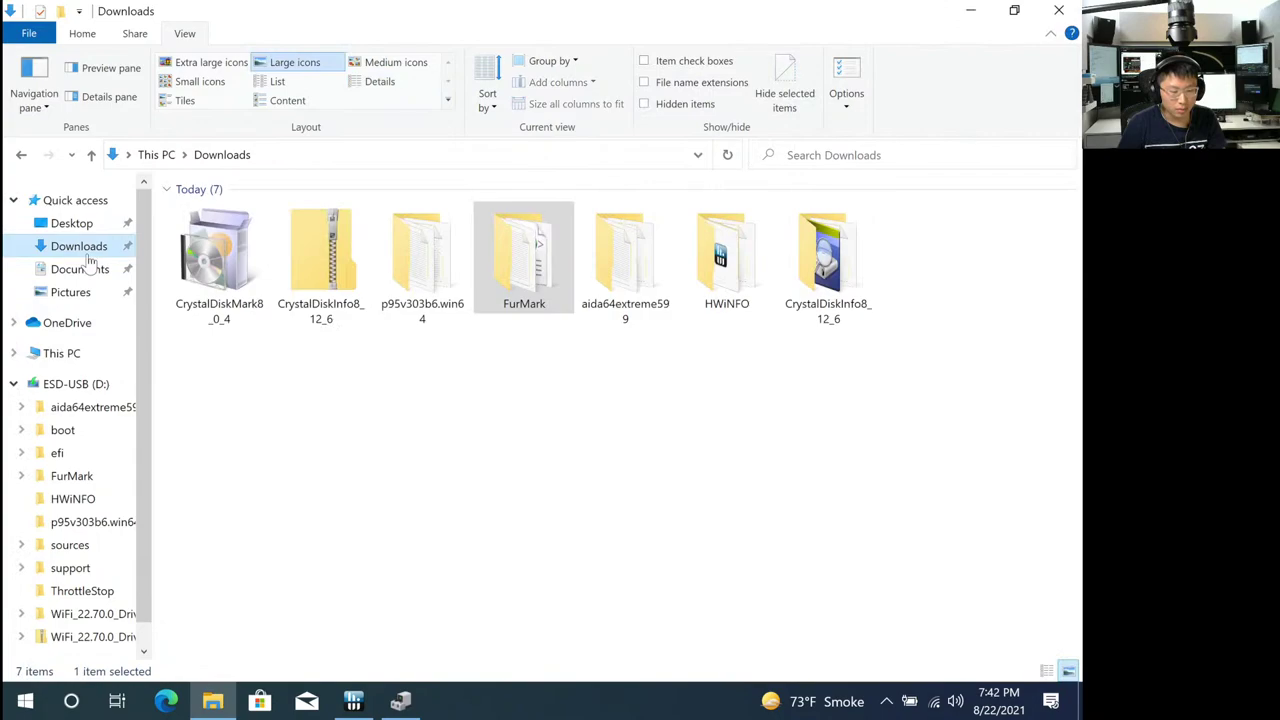
pyautogui.click(478, 525)
pyautogui.click(398, 703)
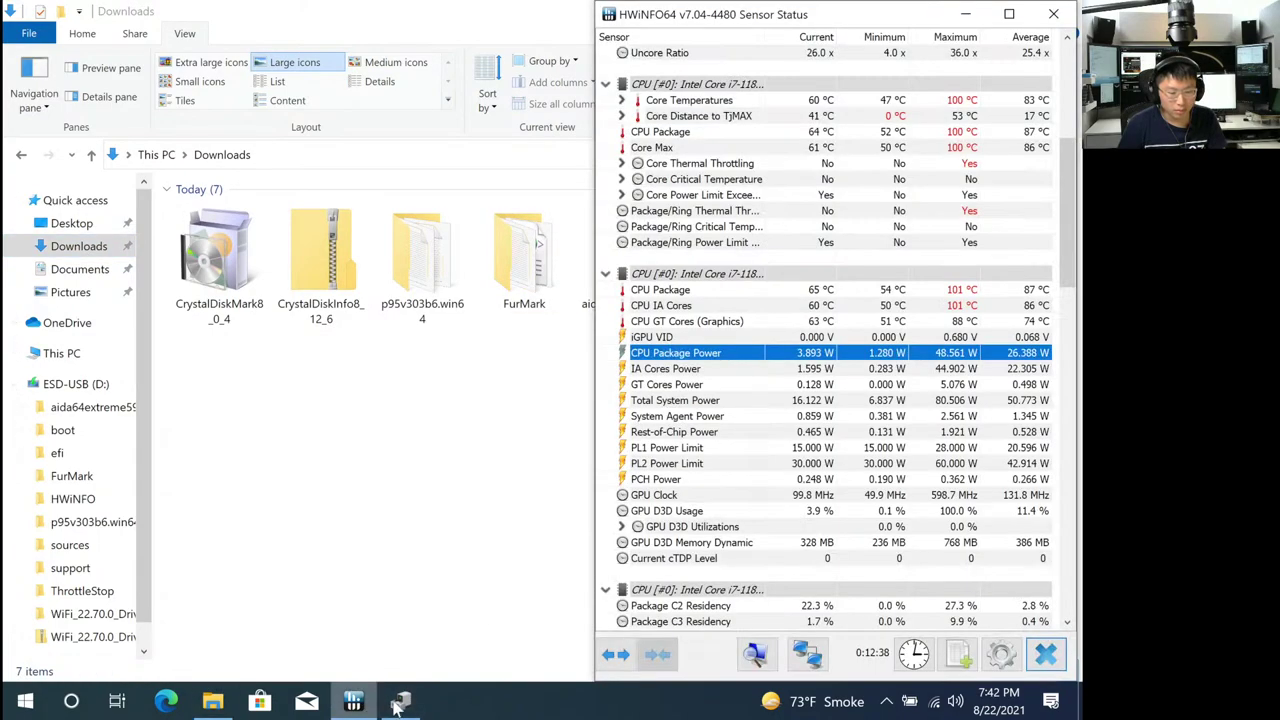
pyautogui.click(398, 703)
# Adjust the screen brightness and check the PL2 Power Limit and Total System Power in HWiNFO64.
pyautogui.press('XF86MonBrightnessUp')
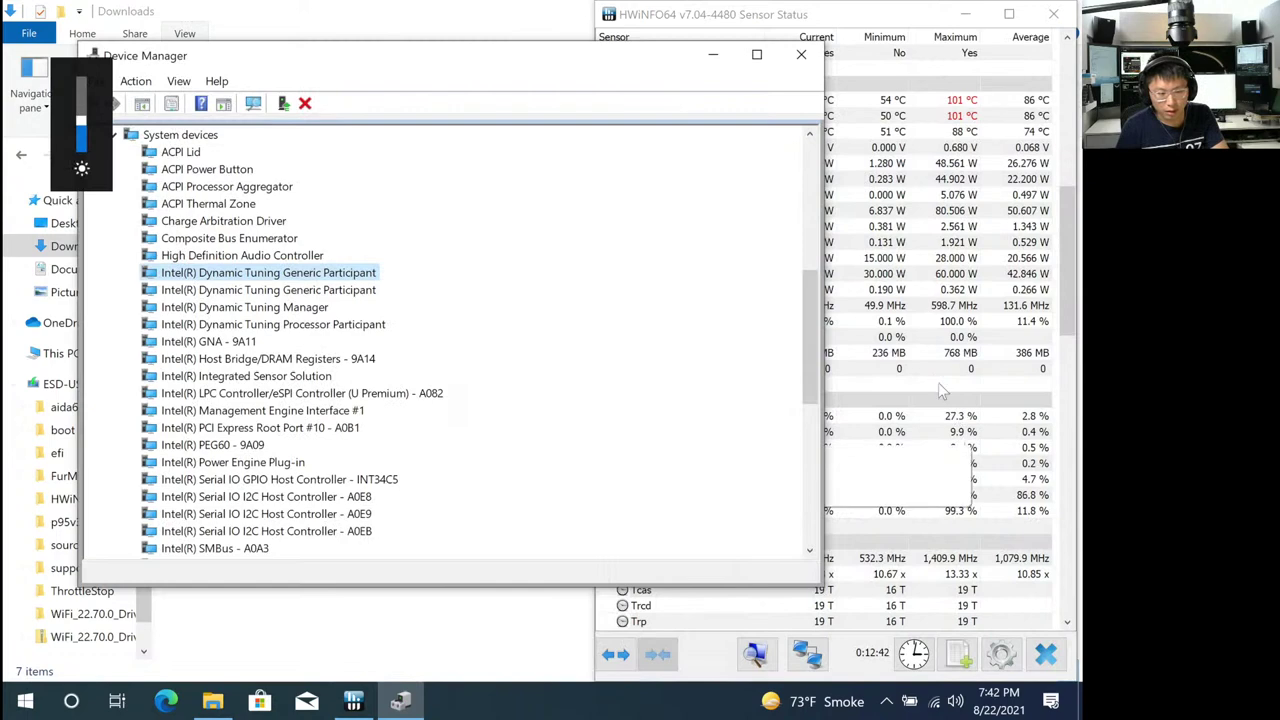
pyautogui.click(910, 276)
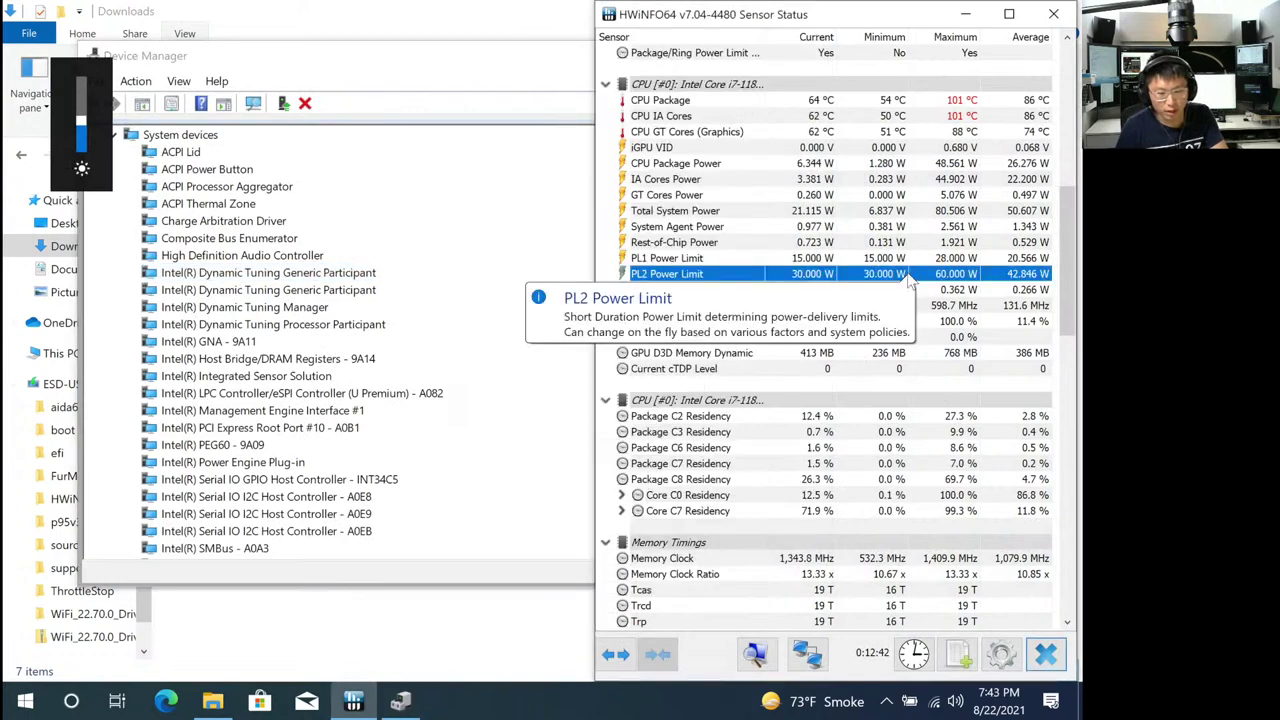
pyautogui.scroll(1, 929, 529)
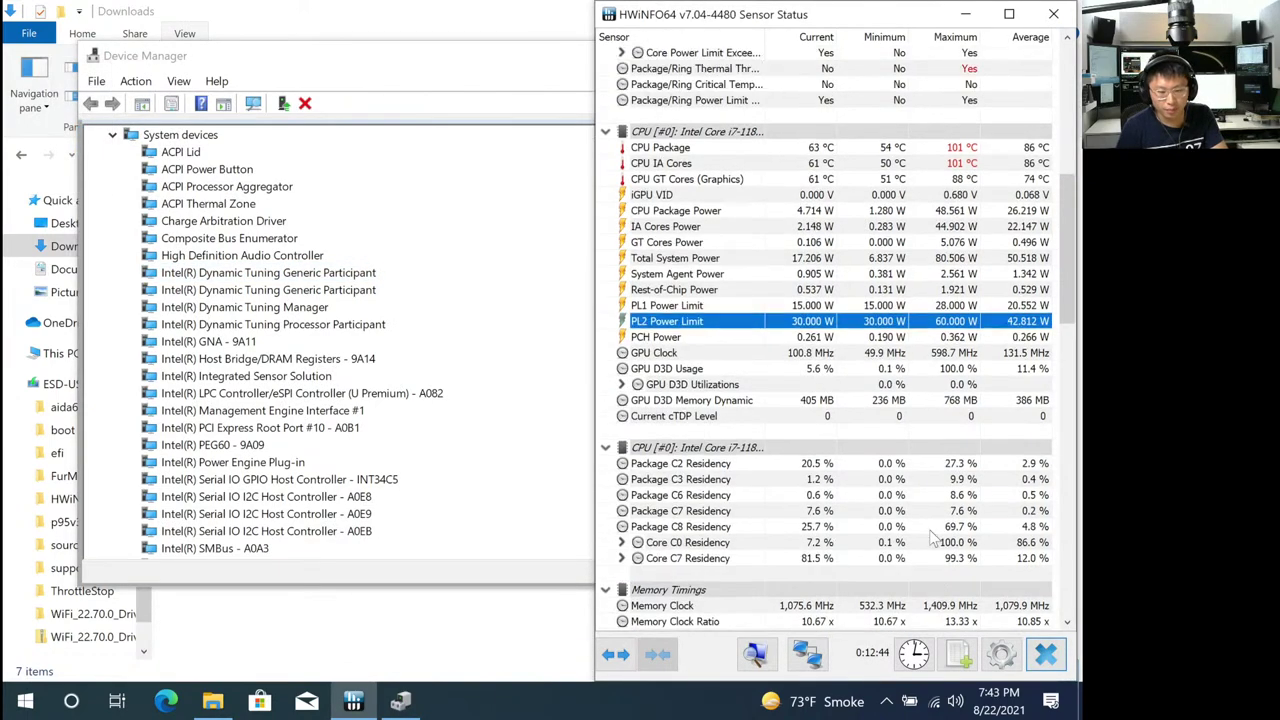
pyautogui.scroll(4, 930, 538)
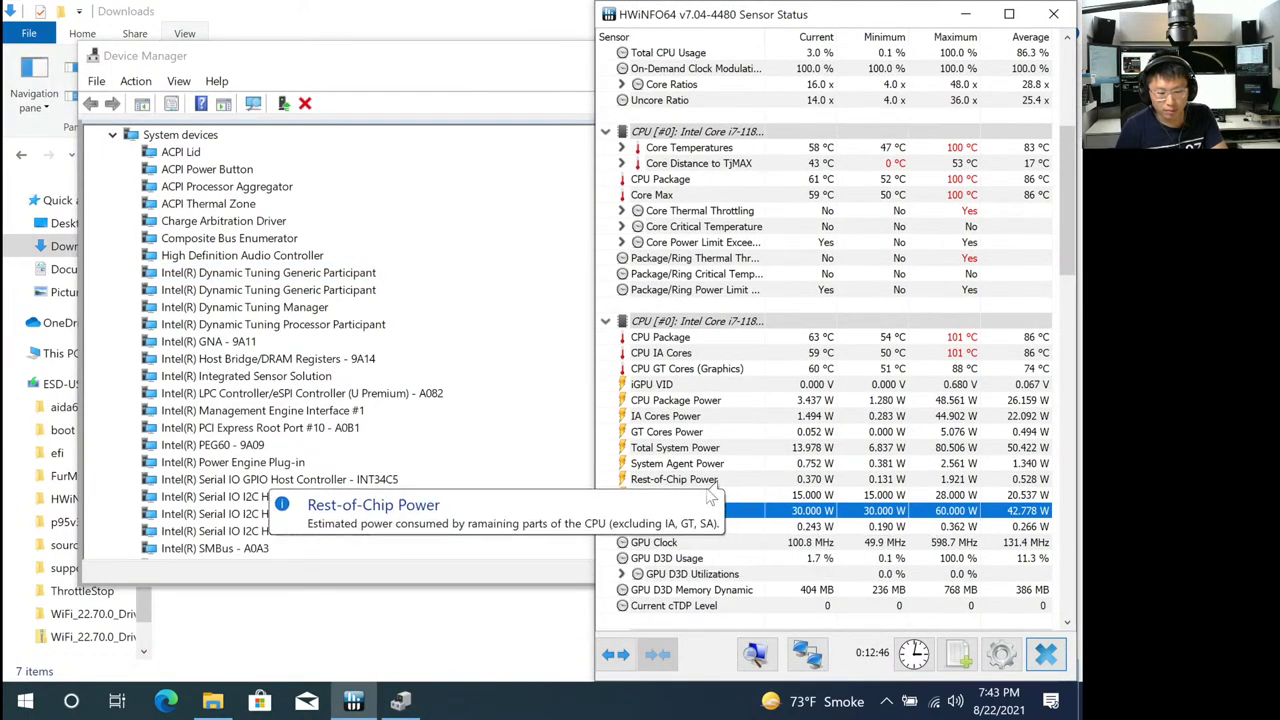
pyautogui.click(790, 448)
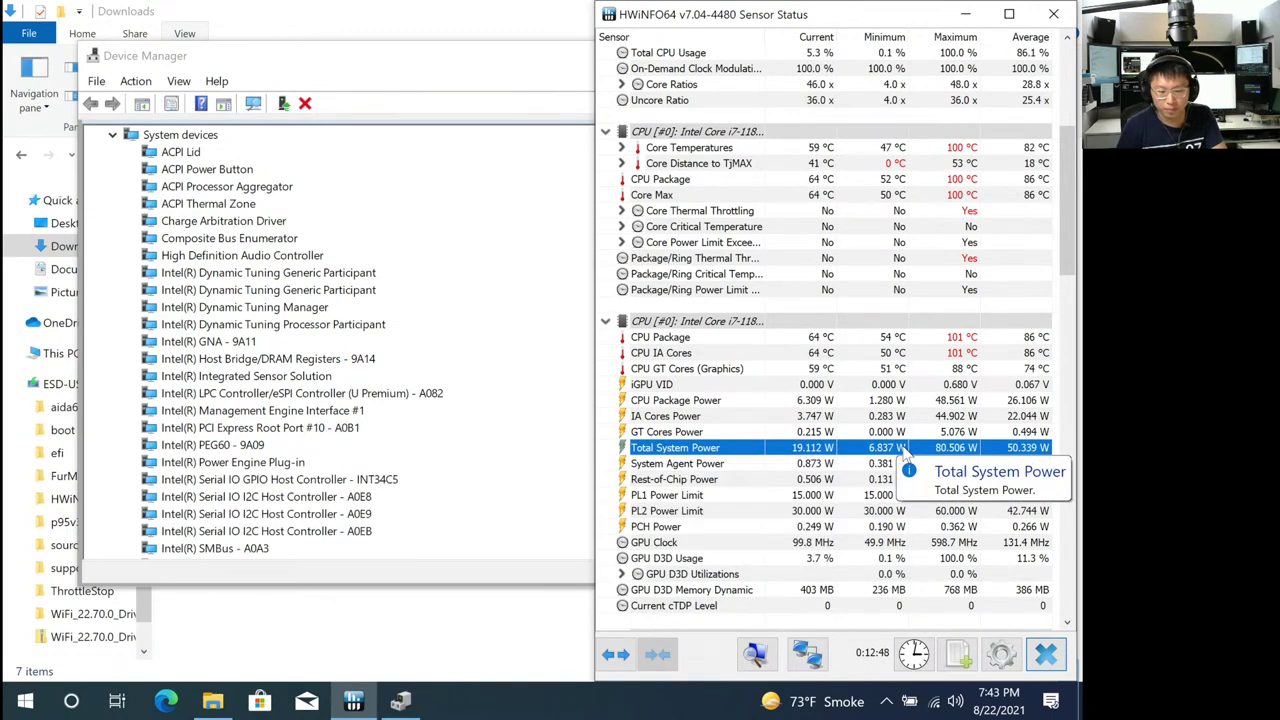
# Show the hidden tray icons and check the battery's Charge Rate in the HWiNFO64 sensor list.
pyautogui.click(888, 703)
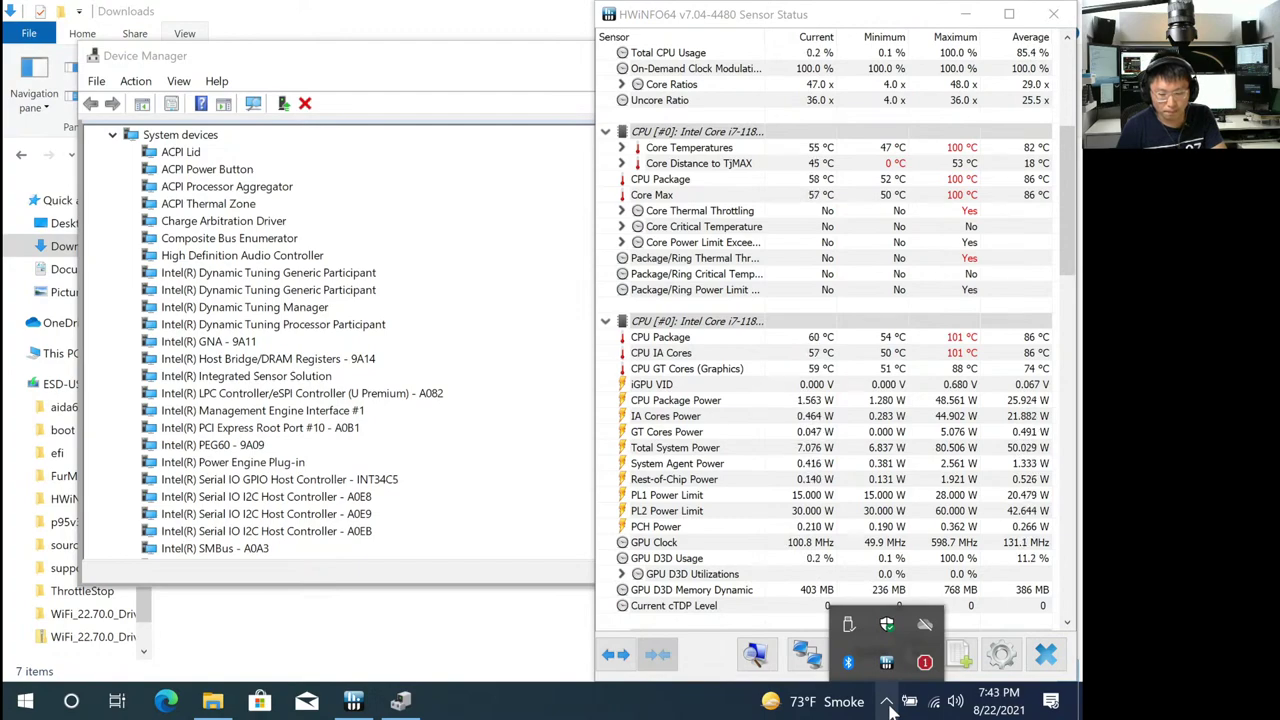
pyautogui.scroll(-10, 680, 416)
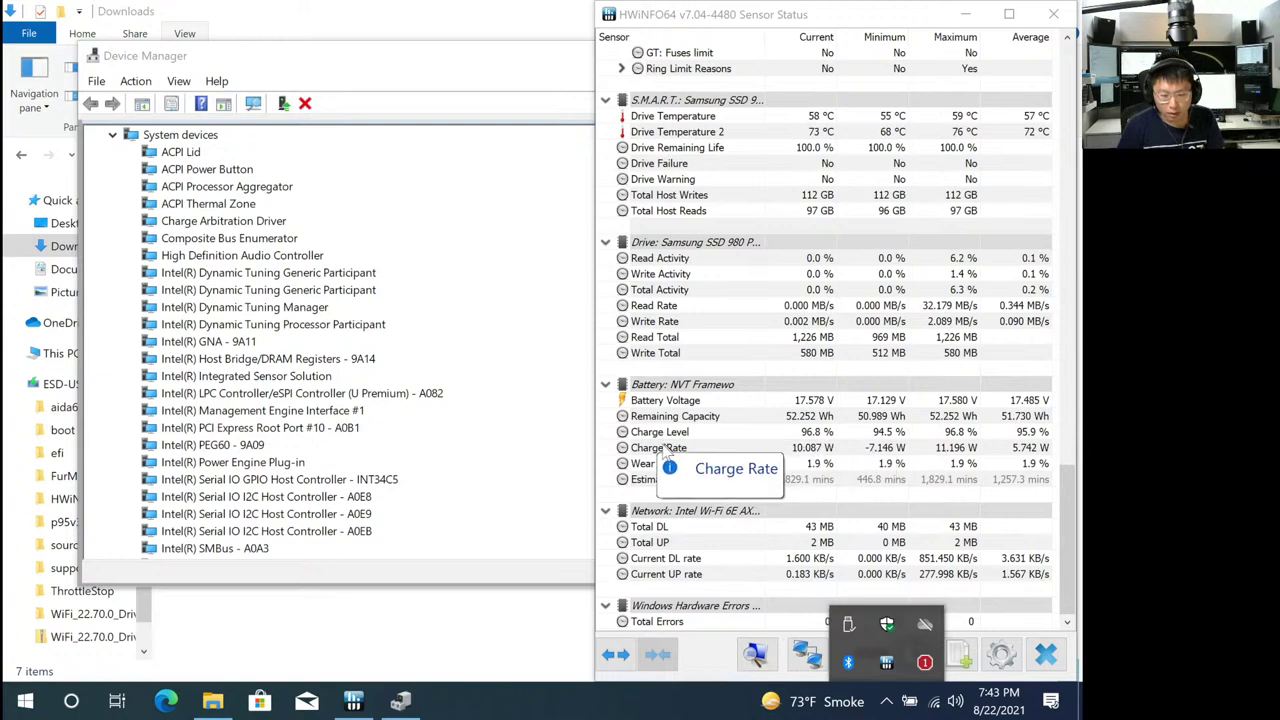
pyautogui.click(668, 447)
pyautogui.click(887, 701)
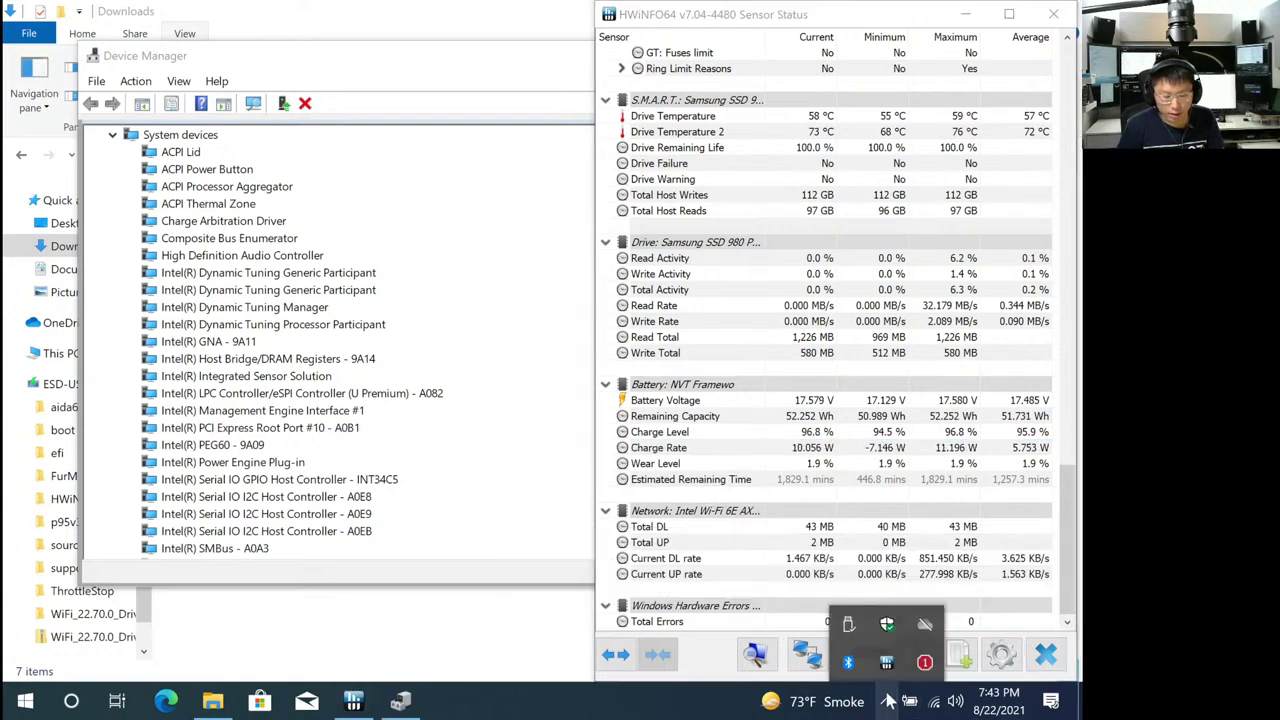
# Close Device Manager and the File Explorer window behind it, keeping the HWiNFO64 sensors open.
pyautogui.click(410, 703)
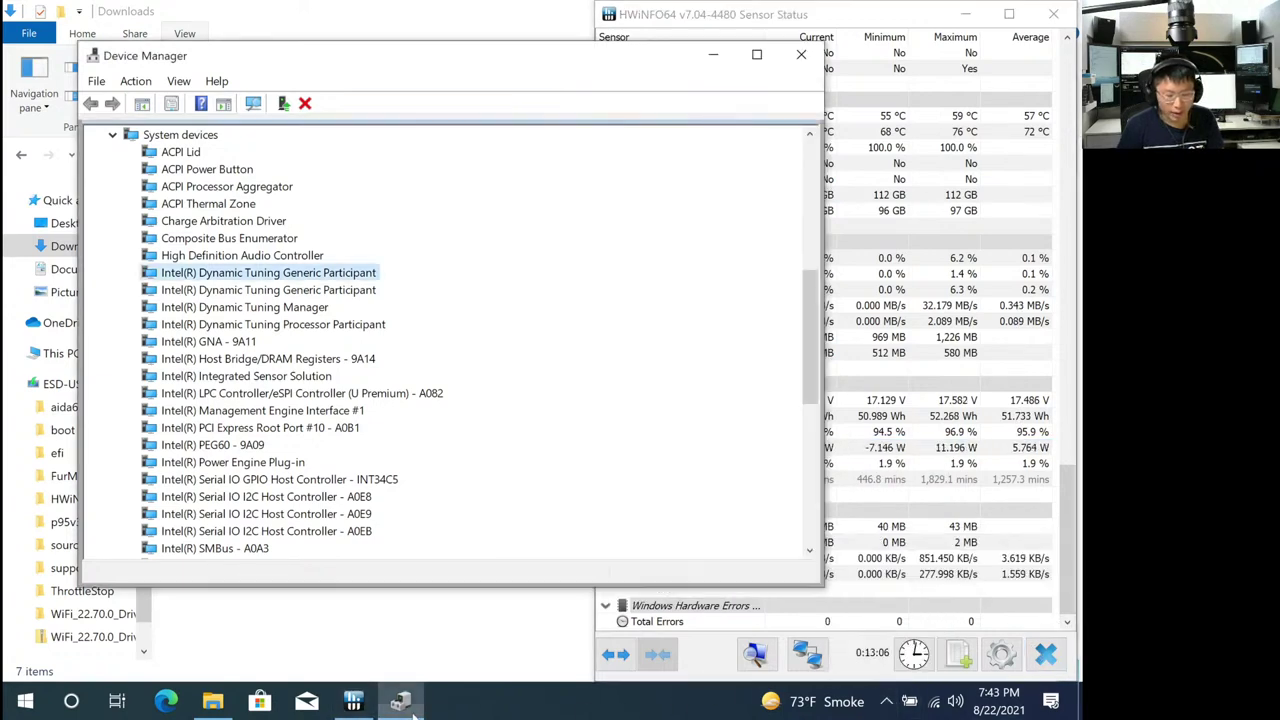
pyautogui.click(801, 54)
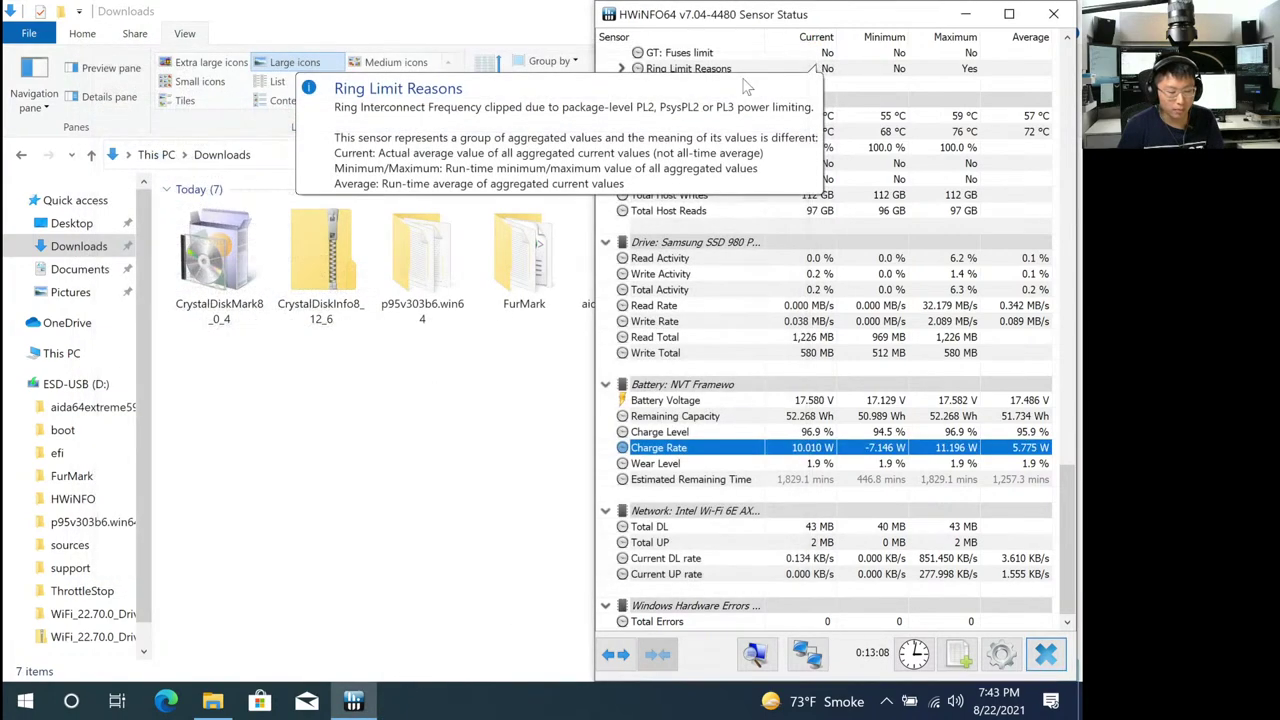
pyautogui.click(450, 400)
pyautogui.click(1059, 11)
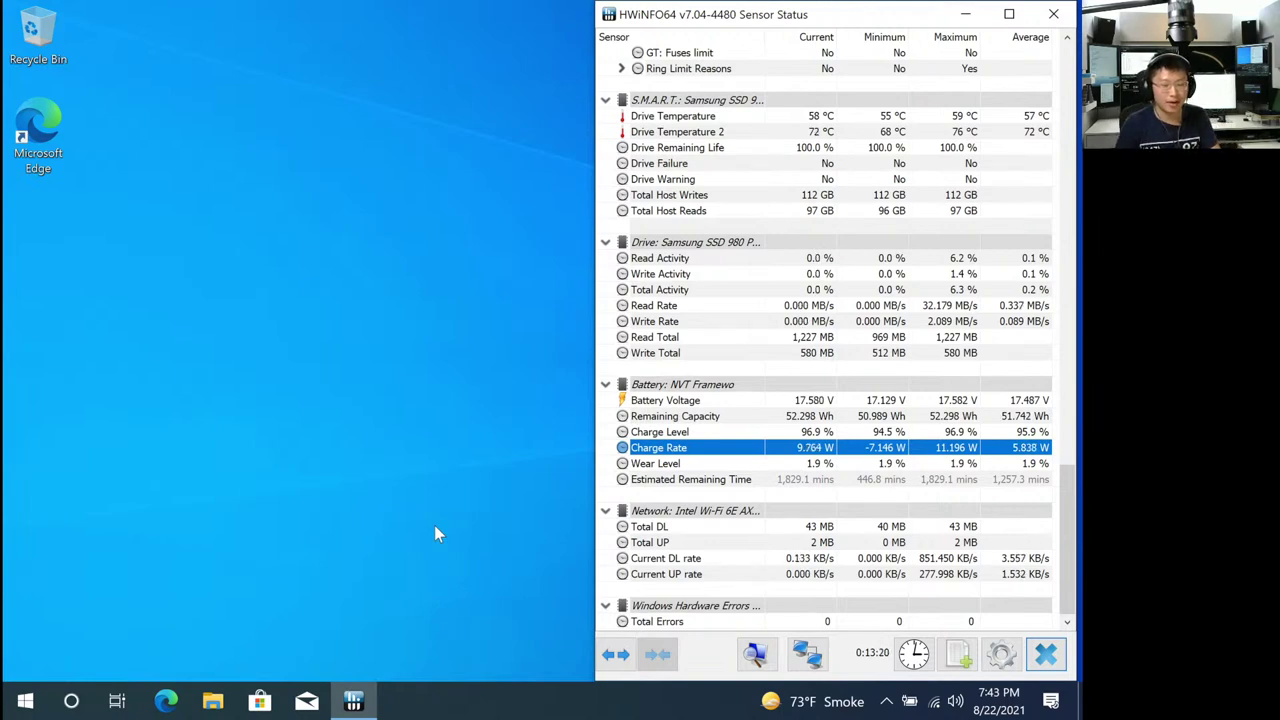
# Raise the screen brightness to maximum and show the hidden tray icons.
pyautogui.press('XF86MonBrightnessUp')
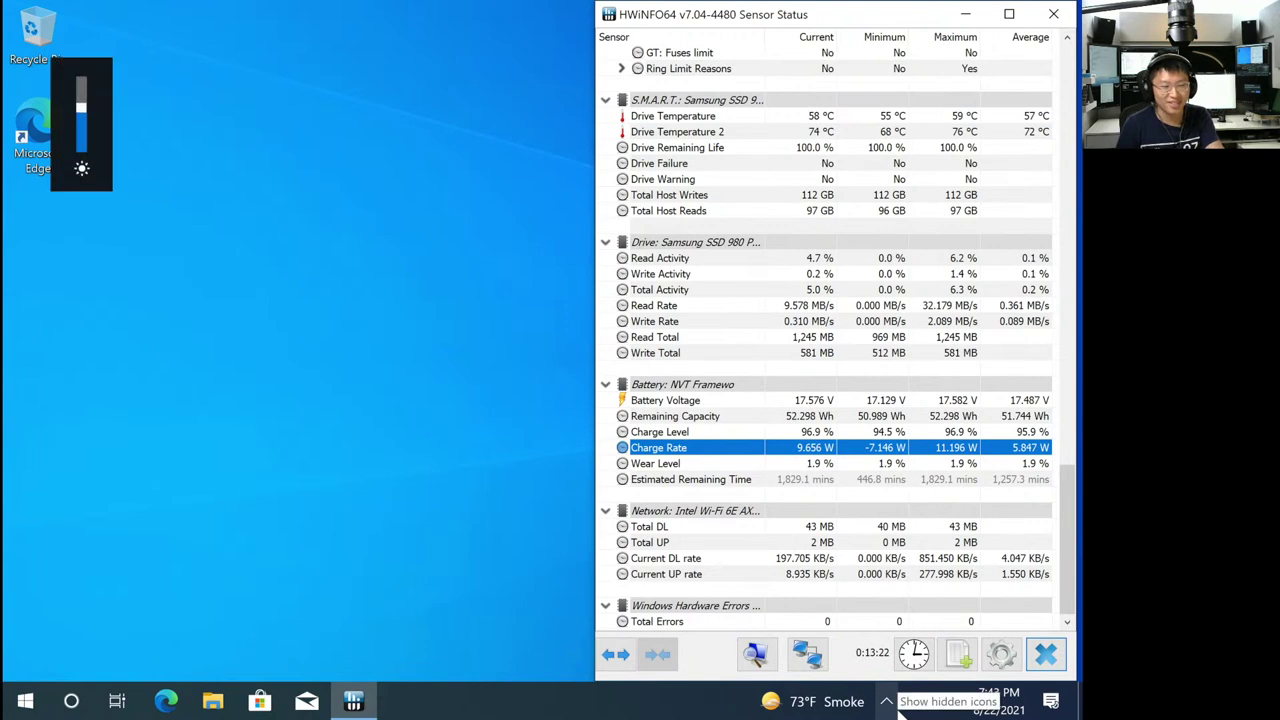
pyautogui.press('XF86MonBrightnessUp')
pyautogui.click(886, 701)
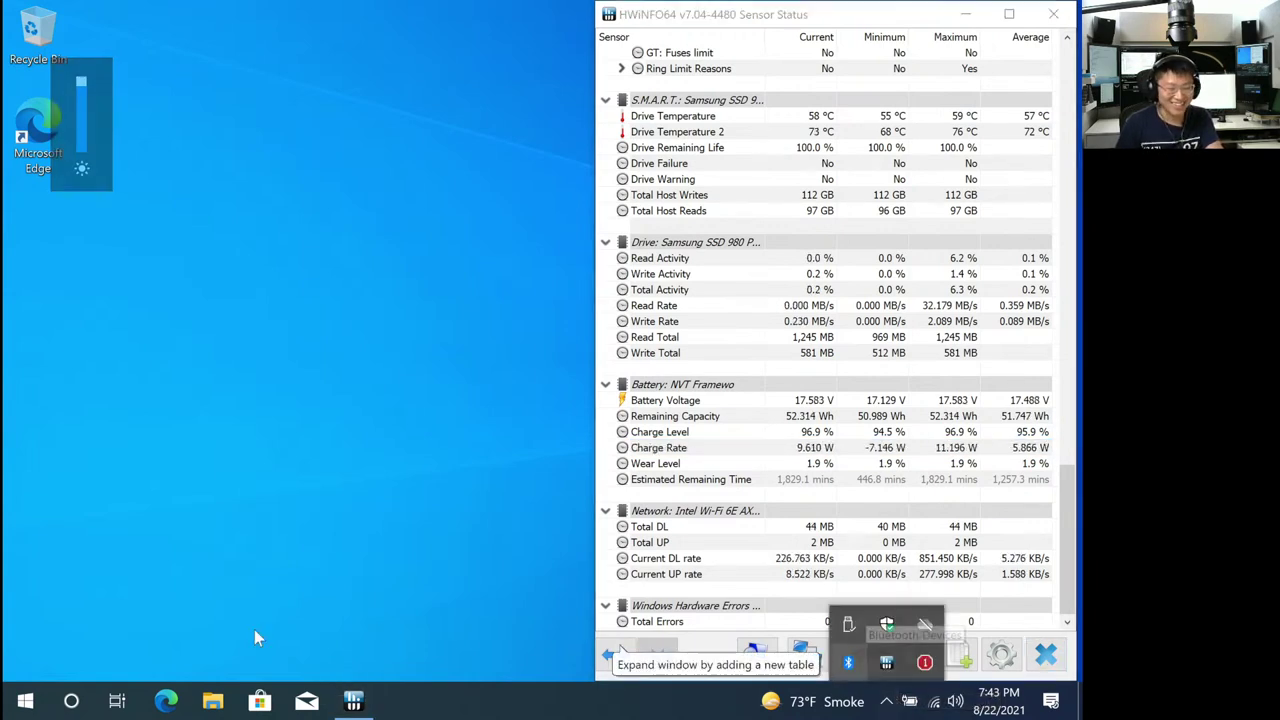
# Open File Explorer at the Downloads folder, snapped beside HWiNFO64, and widen it up to the sensor window's edge.
pyautogui.click(212, 701)
pyautogui.press('super+Left')
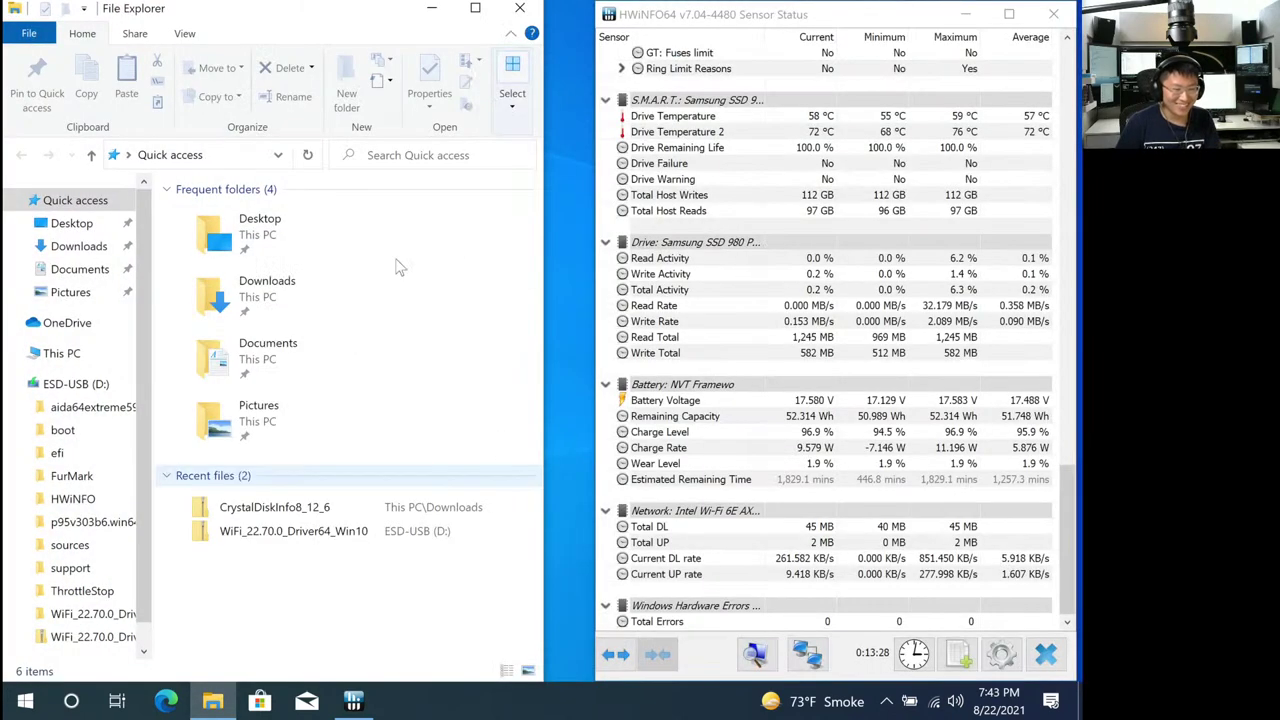
pyautogui.click(62, 248)
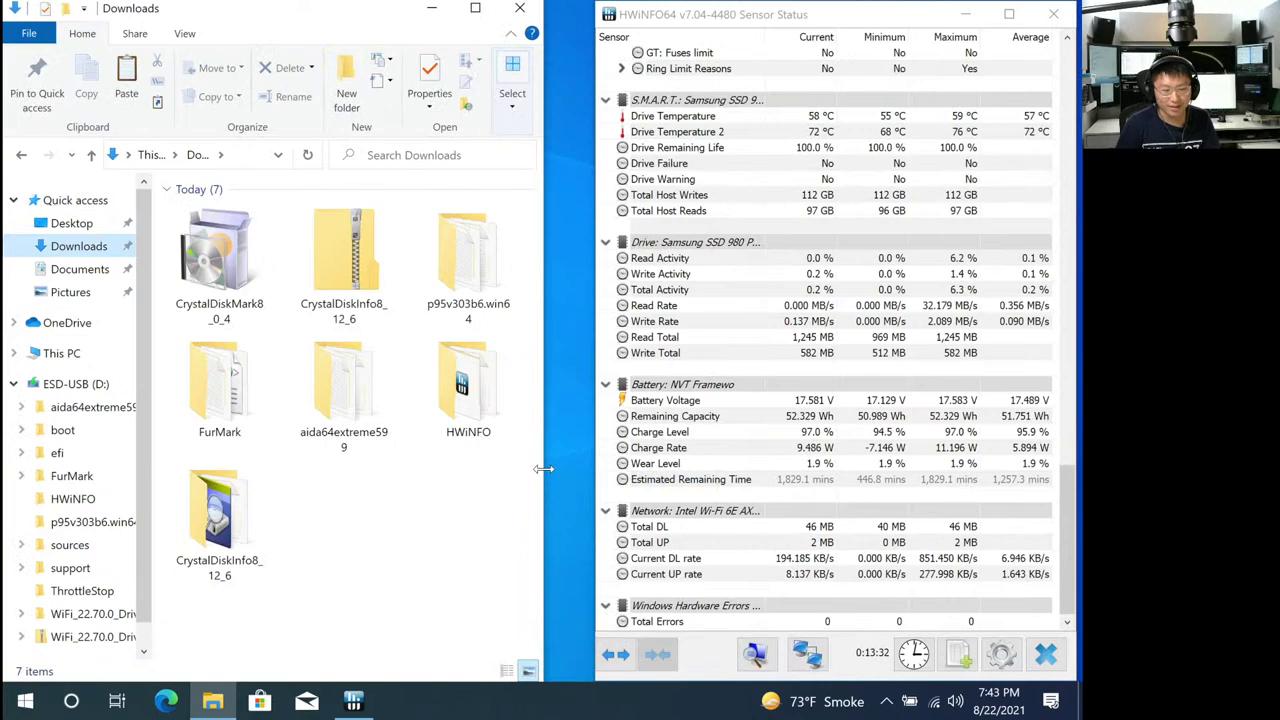
pyautogui.moveTo(543, 468); pyautogui.dragTo(593, 468)
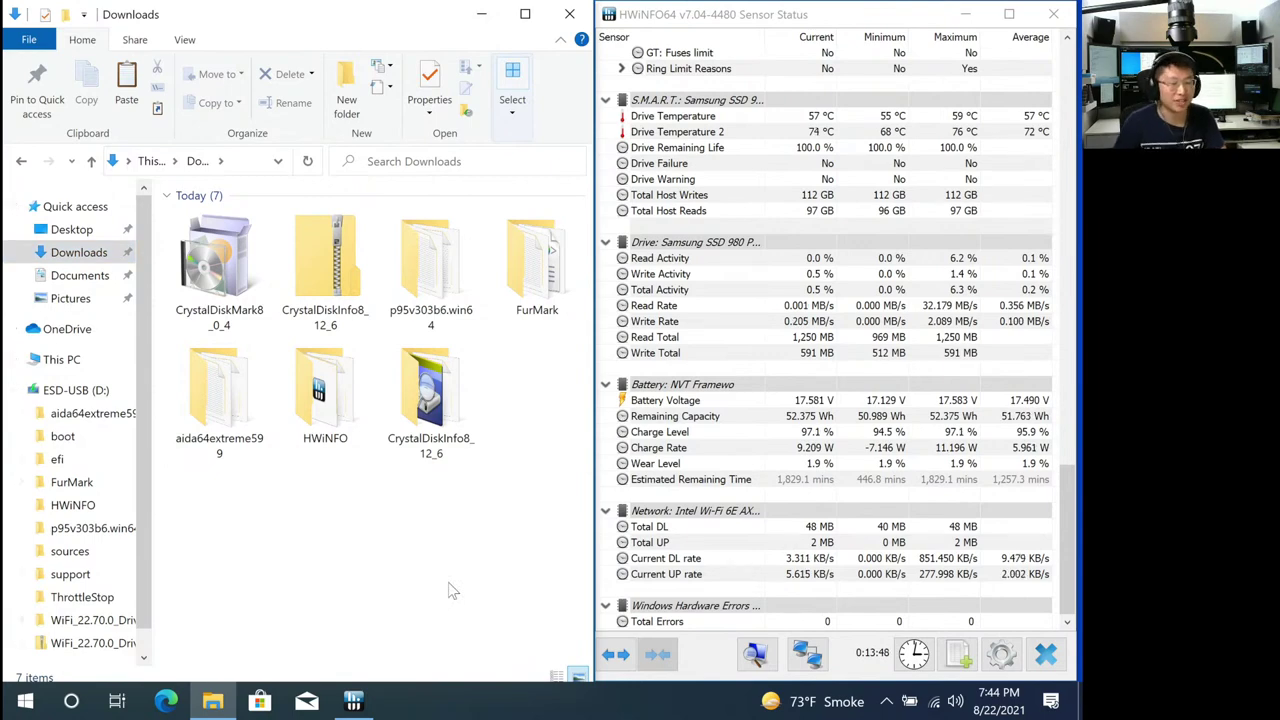
# Clear the file selection in the Downloads folder and close the HWiNFO64 sensor window.
pyautogui.press('Right')
pyautogui.press('Right')
pyautogui.press('Right')
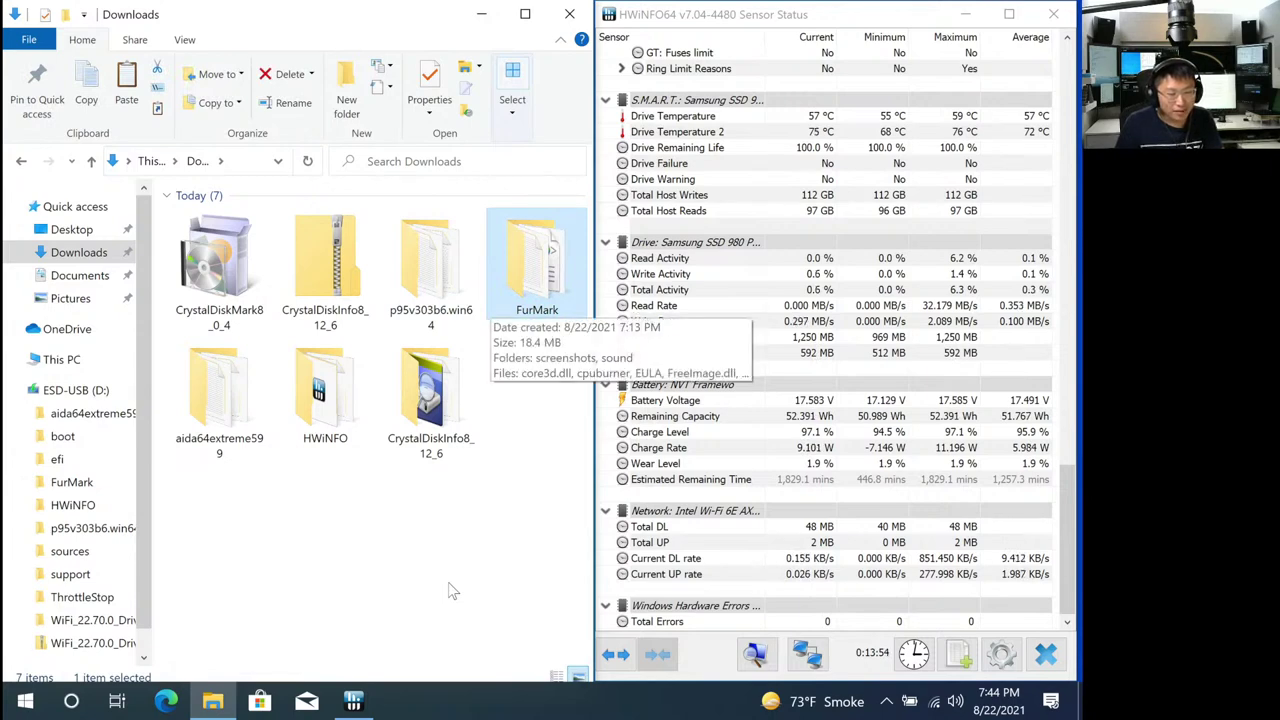
pyautogui.click(450, 590)
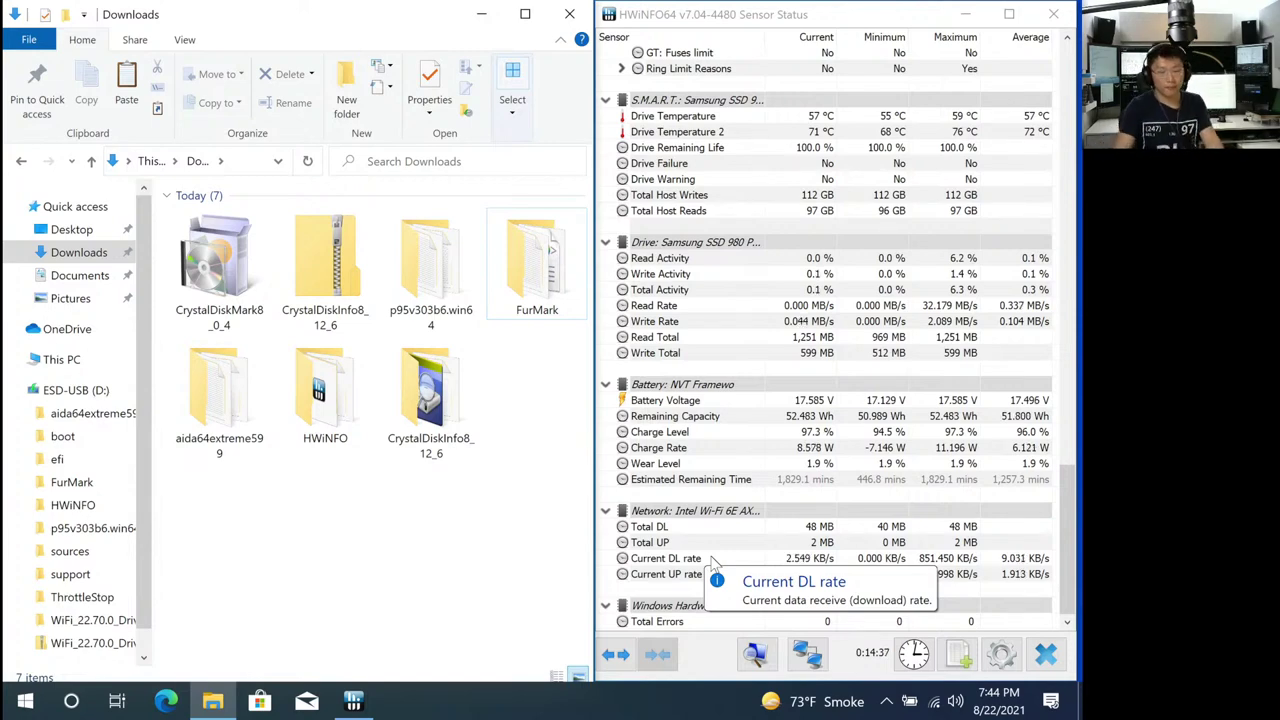
pyautogui.click(1056, 15)
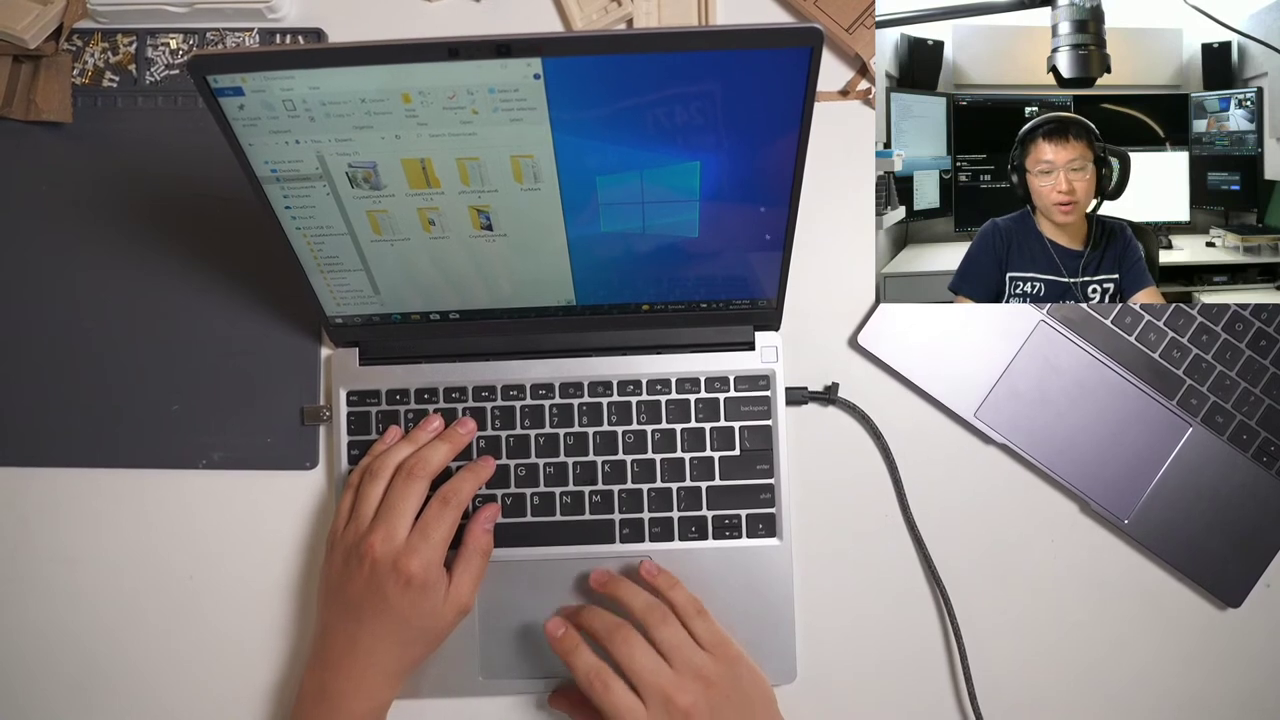
# Check the notifications in the action center, dismiss it, and open the ThrottleStop tray icon's profile menu.
pyautogui.press('super+a')
pyautogui.click(791, 88)
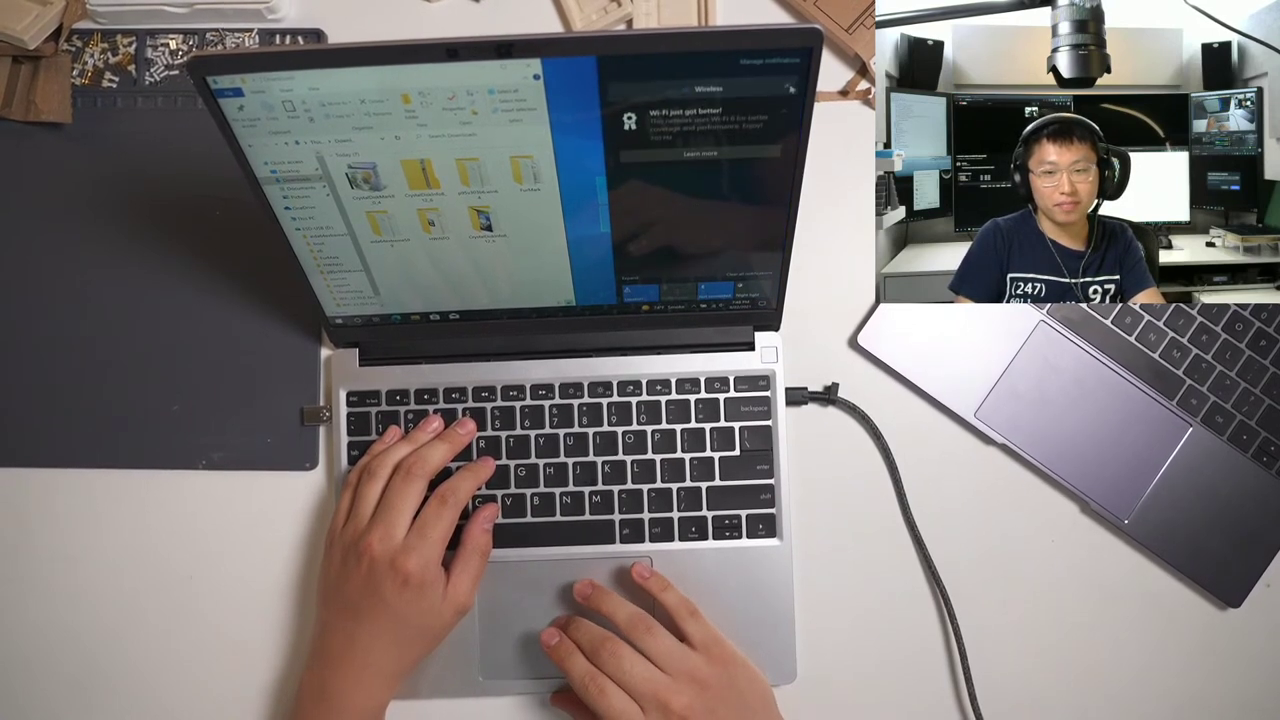
pyautogui.click(614, 268)
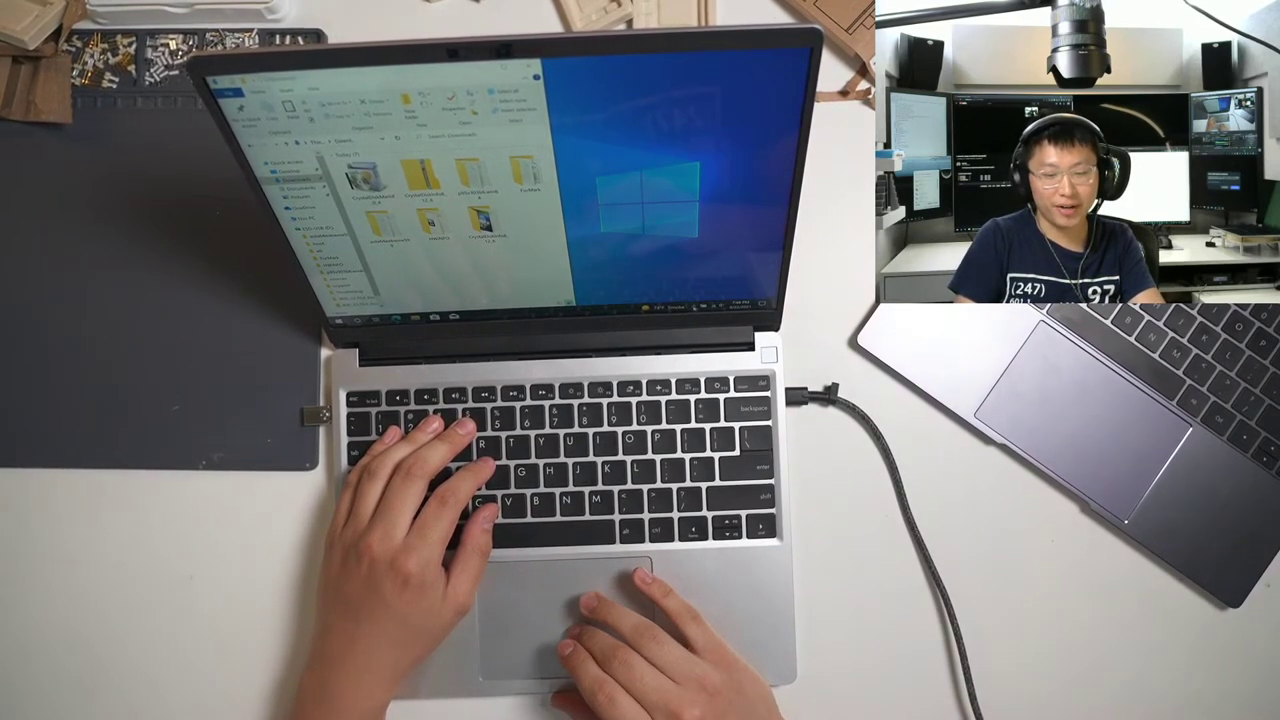
pyautogui.rightClick(696, 296)
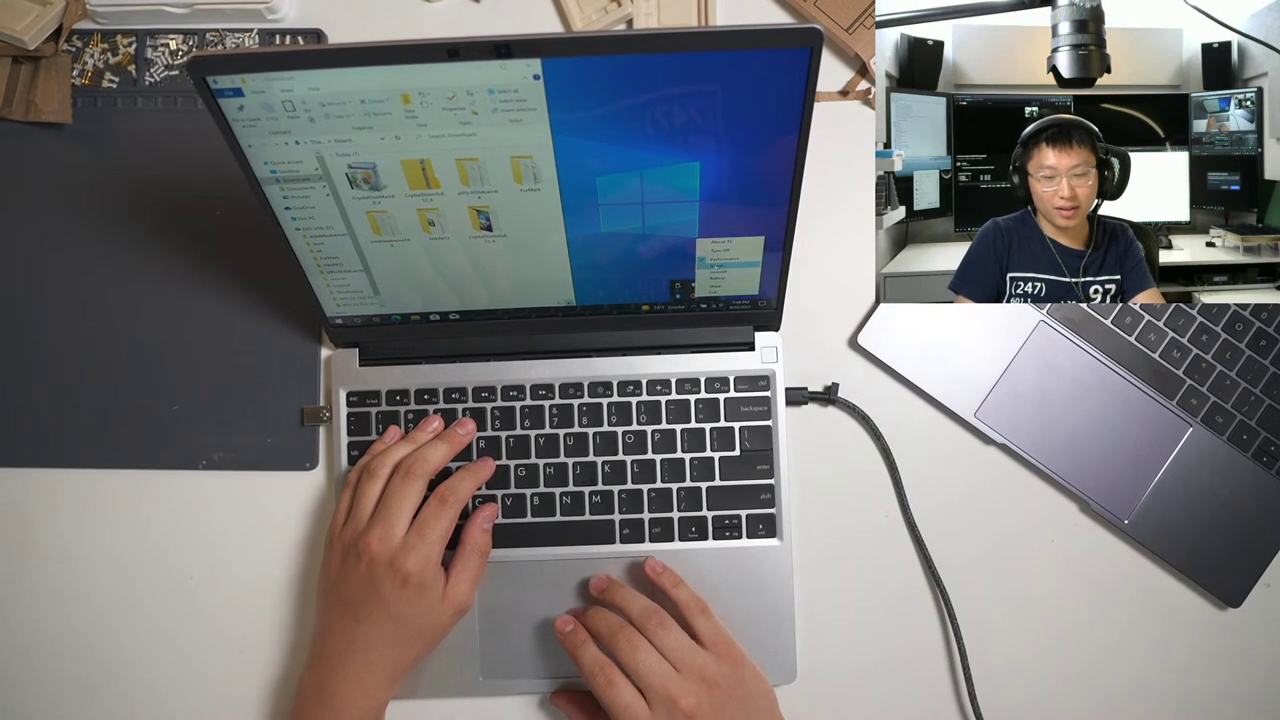